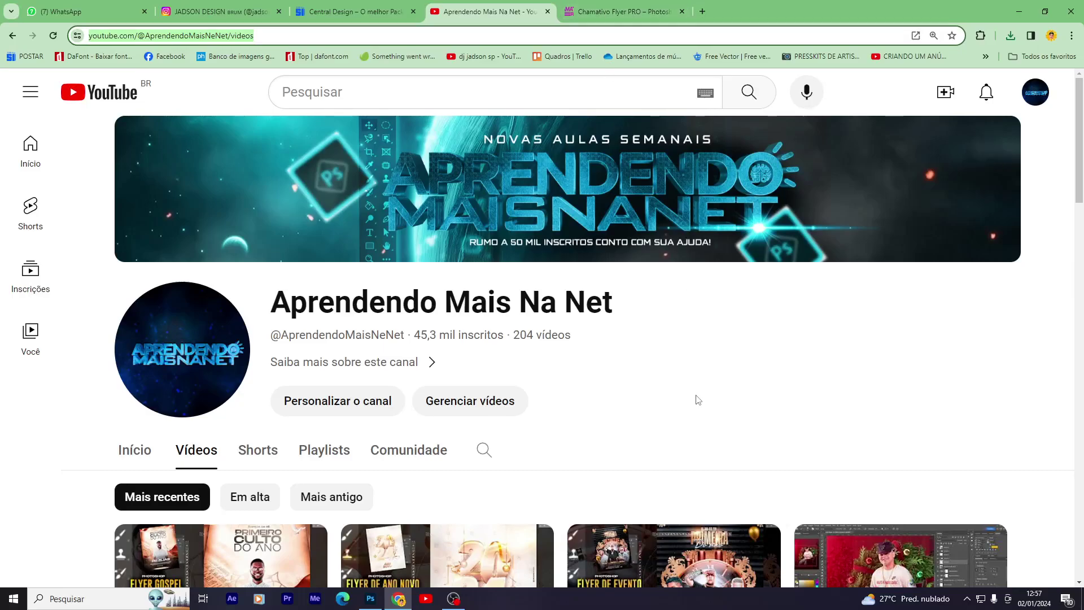
# Scroll up and down through the currently open page.
pyautogui.scroll(-7, 665, 466)
pyautogui.scroll(5, 540, 374)
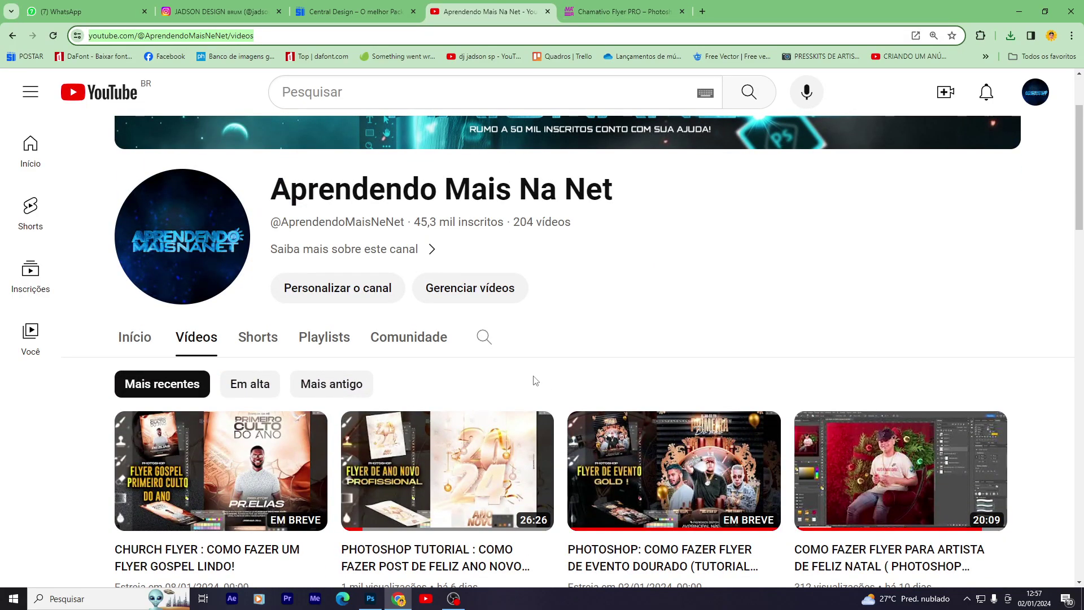
pyautogui.scroll(-4, 535, 380)
pyautogui.scroll(-4, 531, 380)
pyautogui.scroll(5, 527, 380)
pyautogui.scroll(5, 1082, 118)
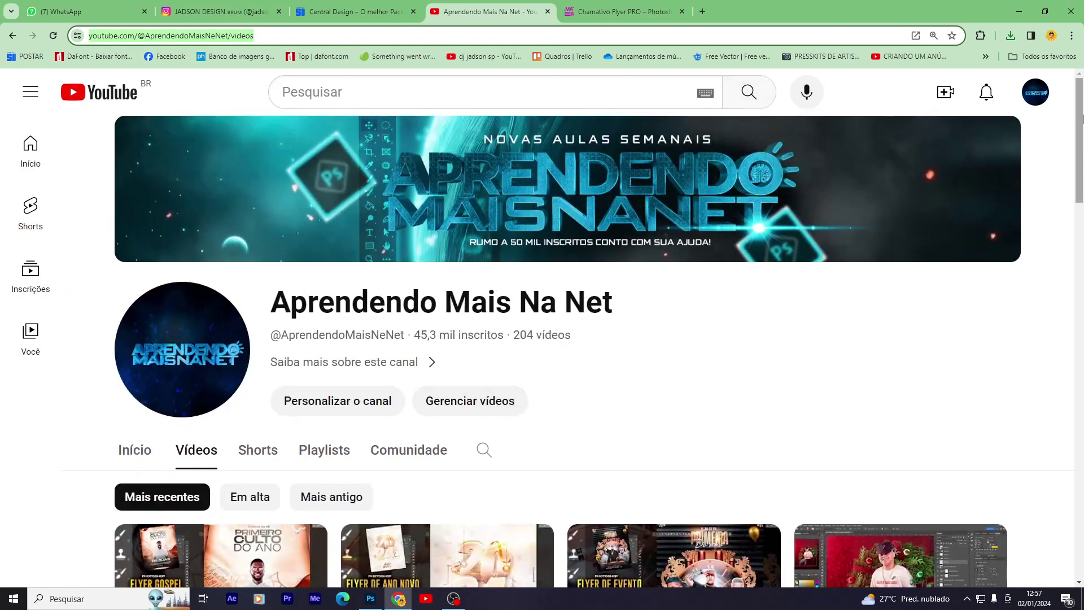
pyautogui.scroll(-2, 1061, 282)
pyautogui.scroll(-8, 1039, 452)
pyautogui.scroll(-5, 1021, 552)
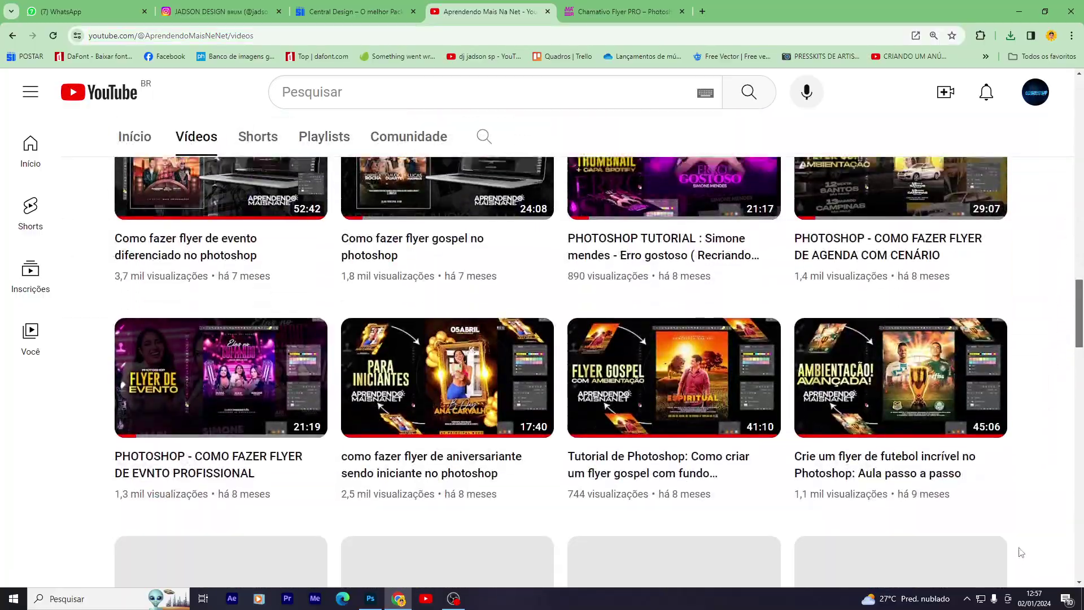
pyautogui.scroll(15, 1082, 125)
pyautogui.scroll(-5, 1082, 126)
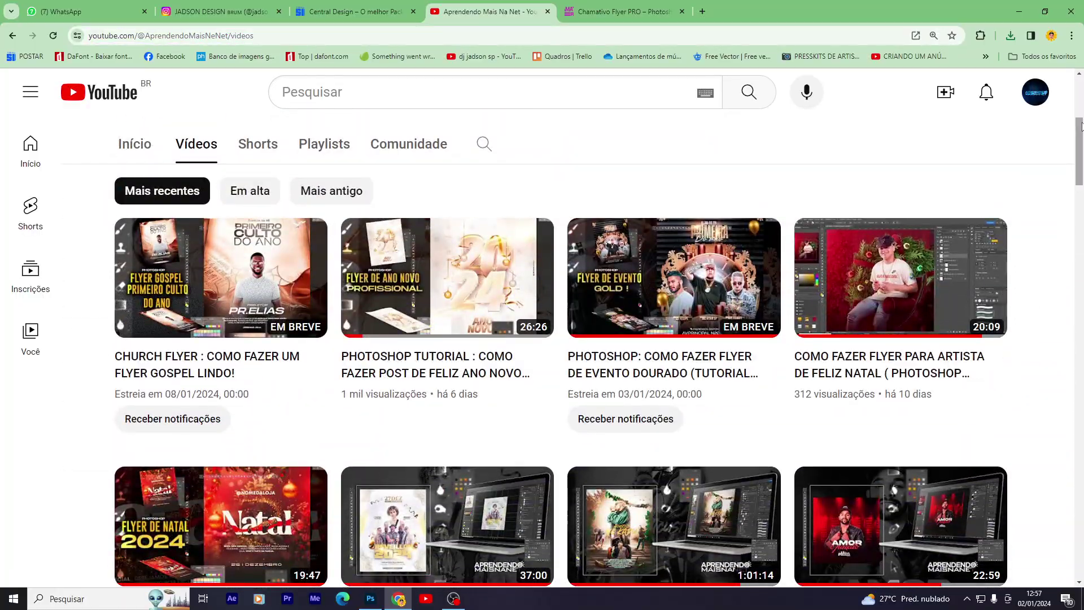
pyautogui.scroll(-10, 1083, 126)
pyautogui.scroll(15, 1082, 126)
pyautogui.scroll(-8, 1067, 113)
pyautogui.scroll(10, 1054, 100)
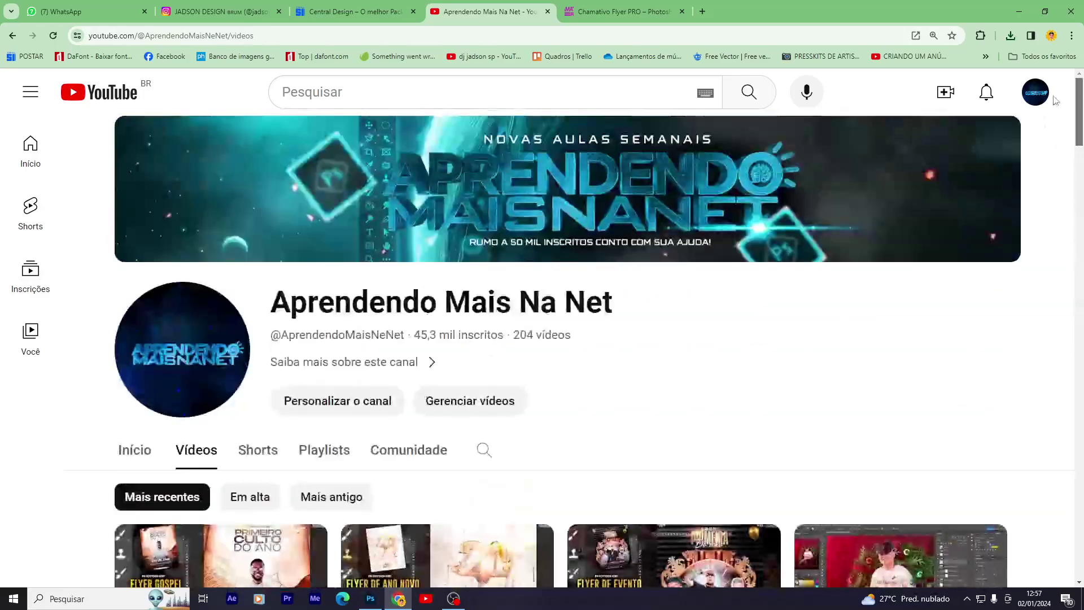
pyautogui.scroll(-5, 285, 438)
pyautogui.scroll(3, 506, 131)
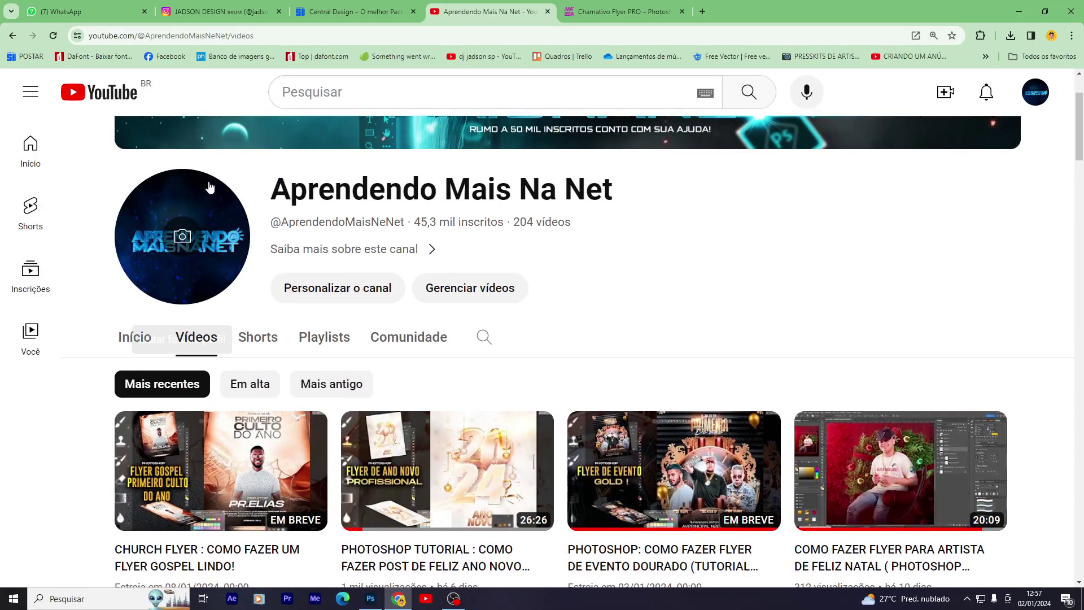
pyautogui.scroll(2, 215, 290)
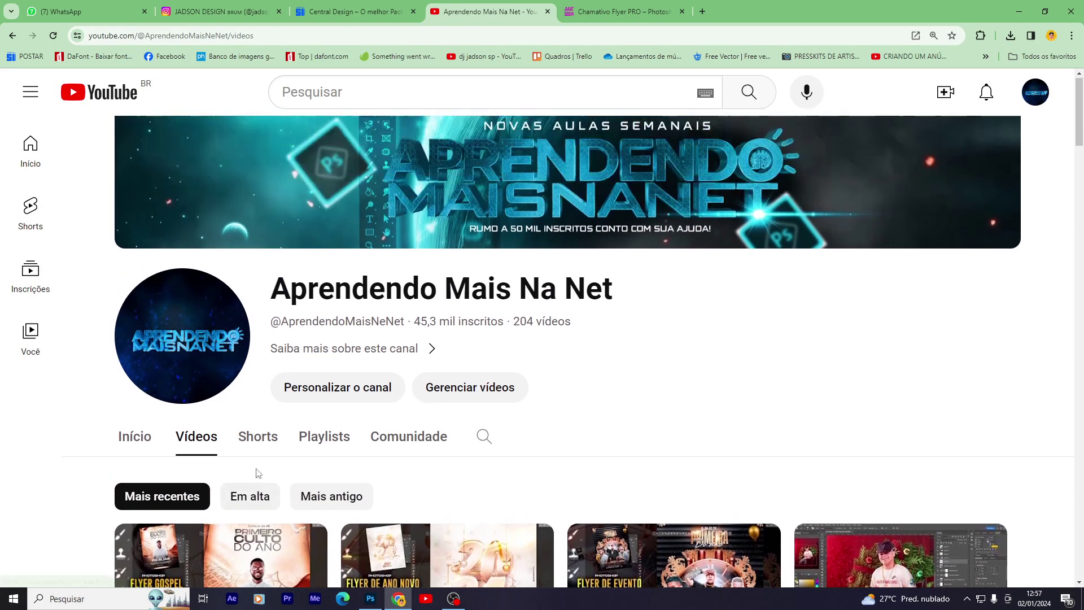
pyautogui.scroll(-3, 617, 160)
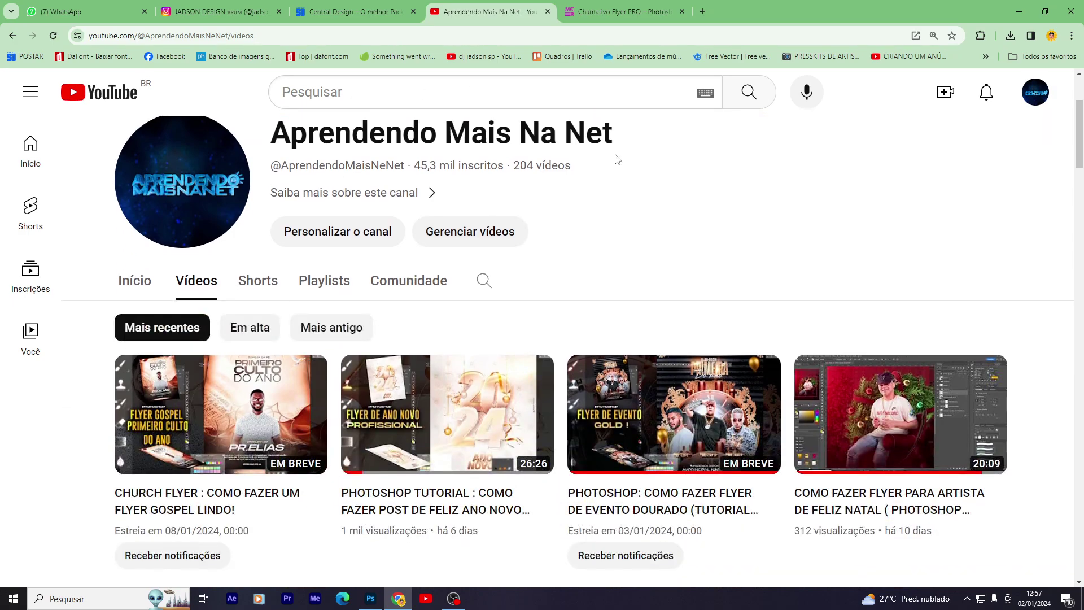
# Review the Chamativo Flyer PRO sales page with its R$97,00 offer and play the intro video.
pyautogui.click(626, 18)
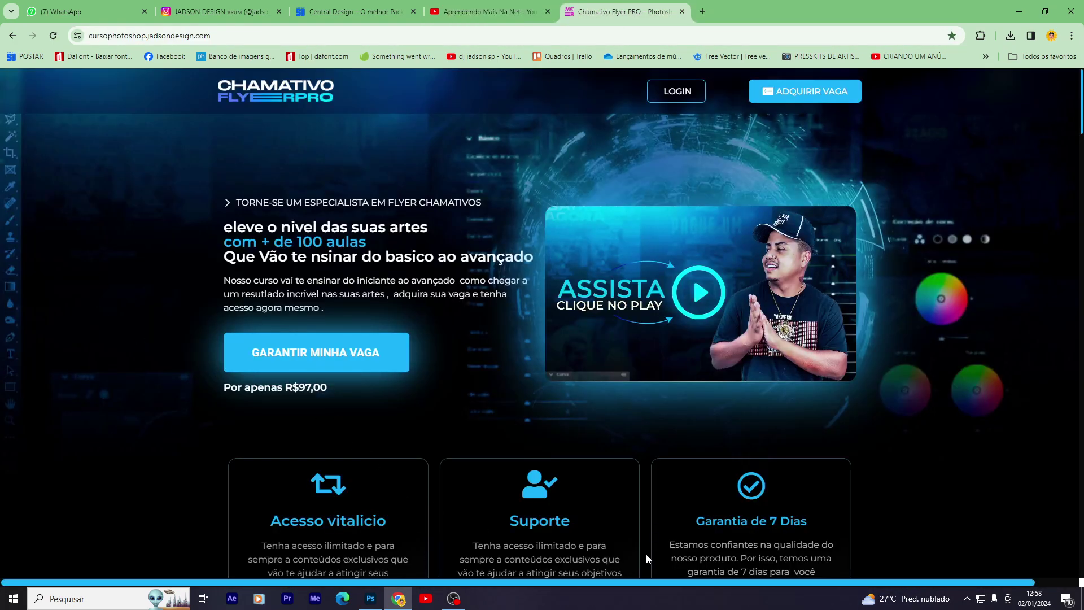
pyautogui.scroll(-4, 221, 126)
pyautogui.scroll(-5, 156, 240)
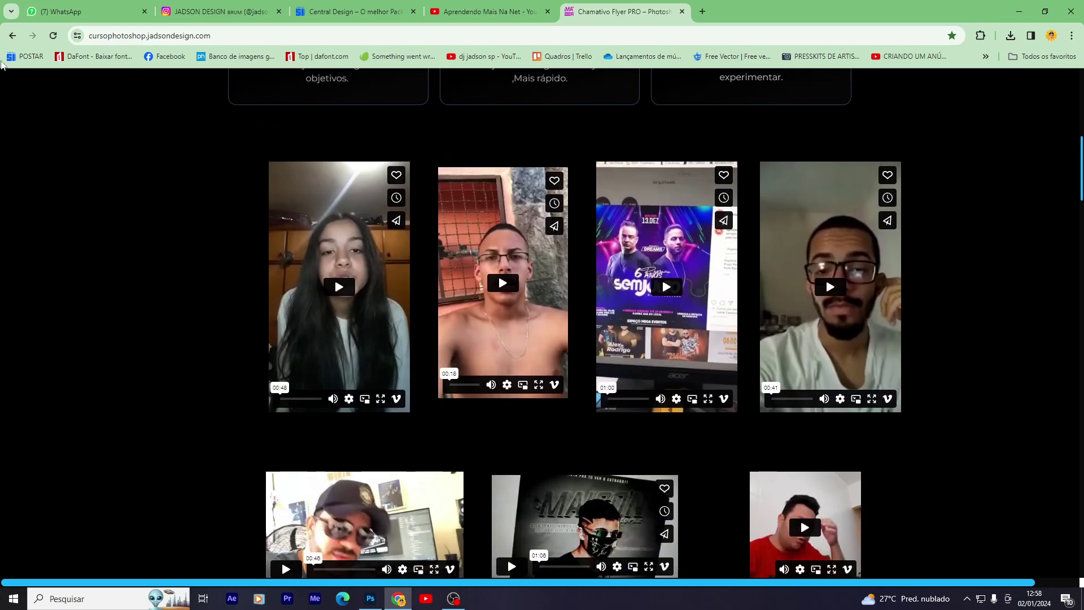
pyautogui.scroll(8, 416, 472)
pyautogui.scroll(2, 416, 472)
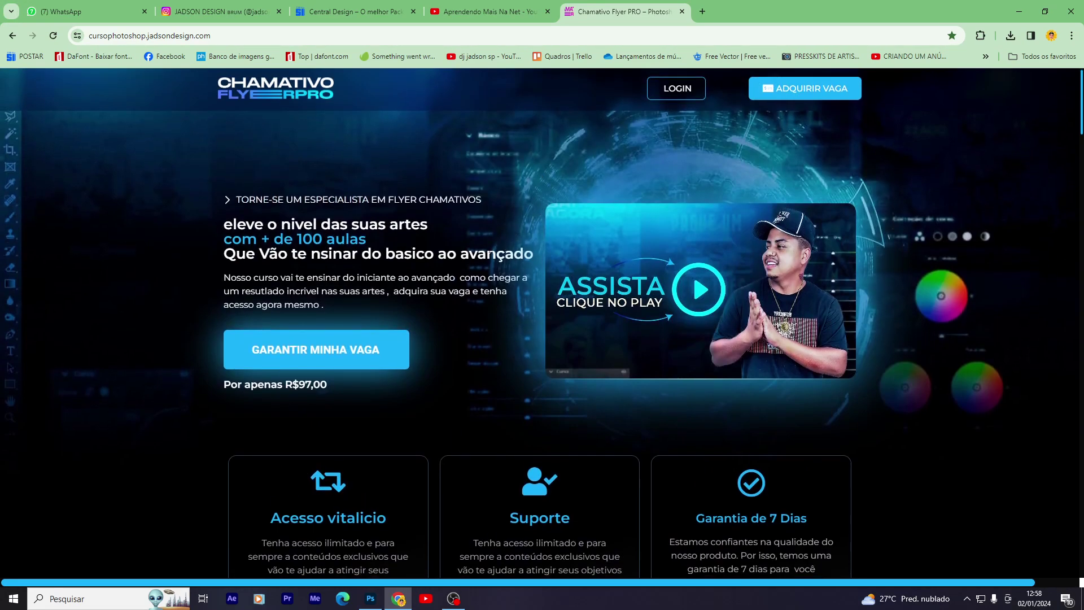
pyautogui.scroll(-9, 524, 135)
pyautogui.scroll(-5, 299, 261)
pyautogui.scroll(-9, 290, 263)
pyautogui.scroll(-10, 801, 489)
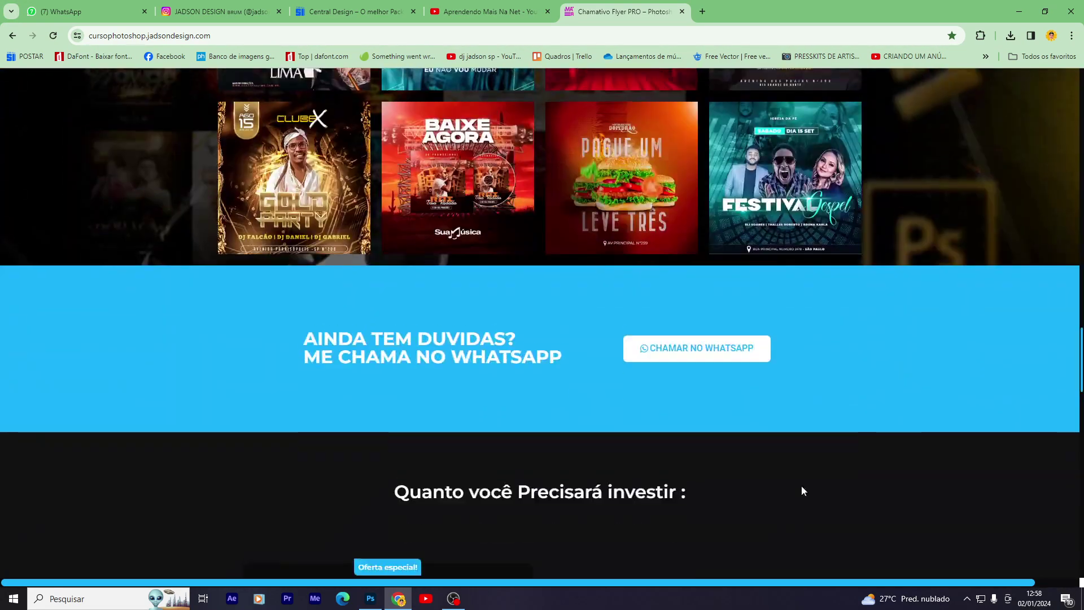
pyautogui.scroll(5, 358, 392)
pyautogui.scroll(-5, 358, 391)
pyautogui.scroll(10, 360, 205)
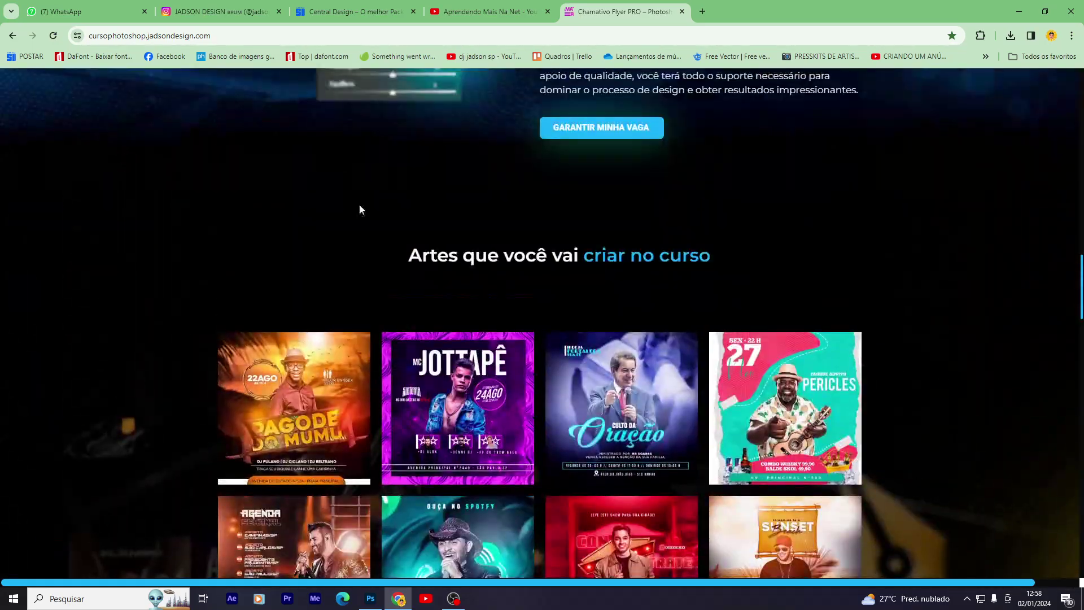
pyautogui.scroll(-5, 226, 311)
pyautogui.scroll(-5, 295, 459)
pyautogui.scroll(-5, 578, 351)
pyautogui.scroll(1, 497, 388)
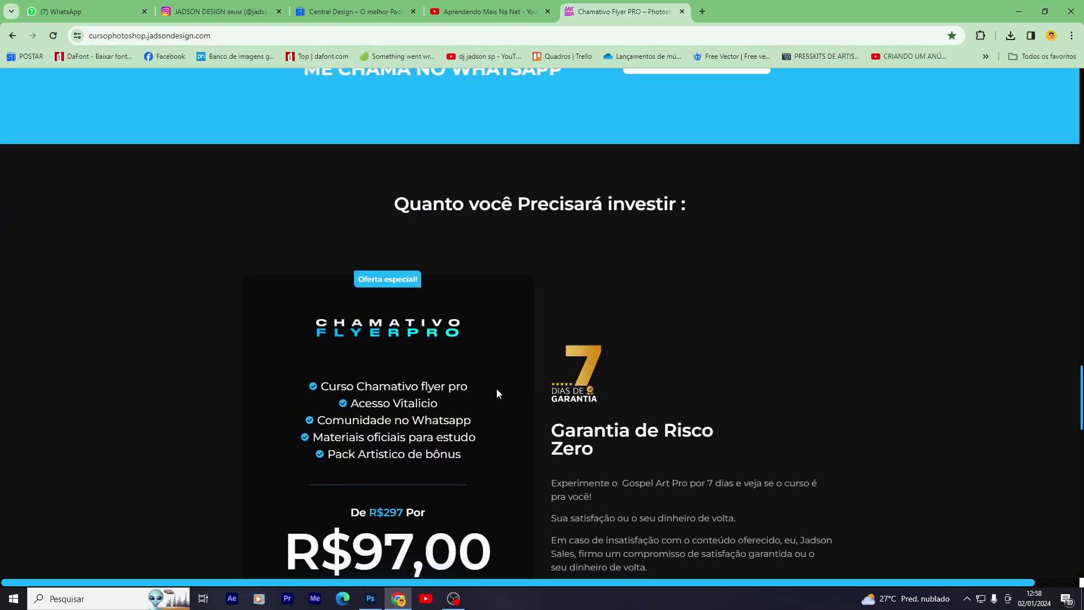
pyautogui.scroll(11, 569, 345)
pyautogui.scroll(5, 568, 345)
pyautogui.scroll(5, 582, 355)
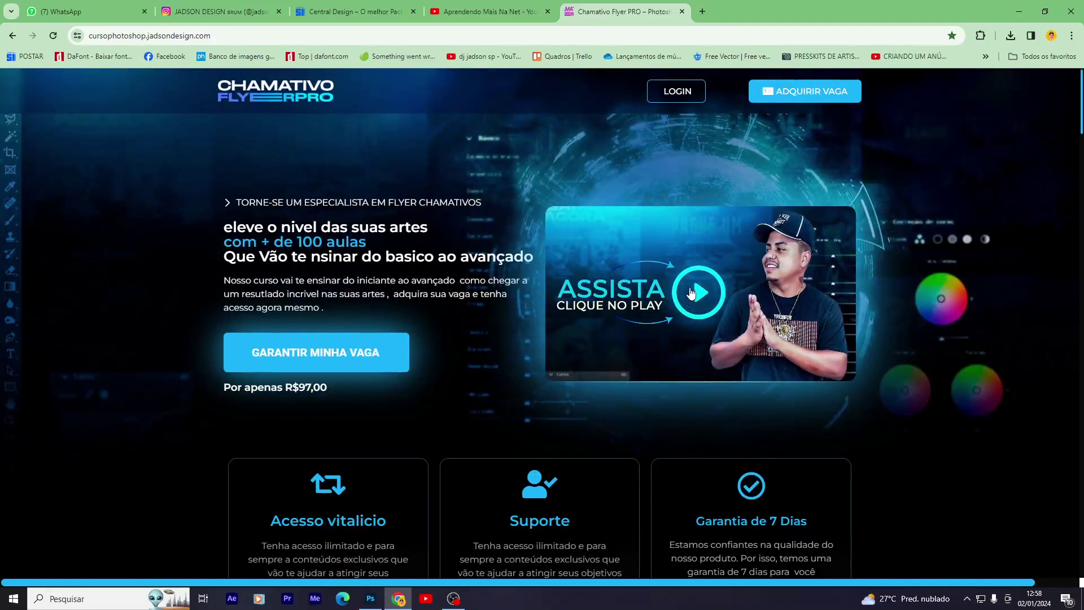
pyautogui.click(695, 289)
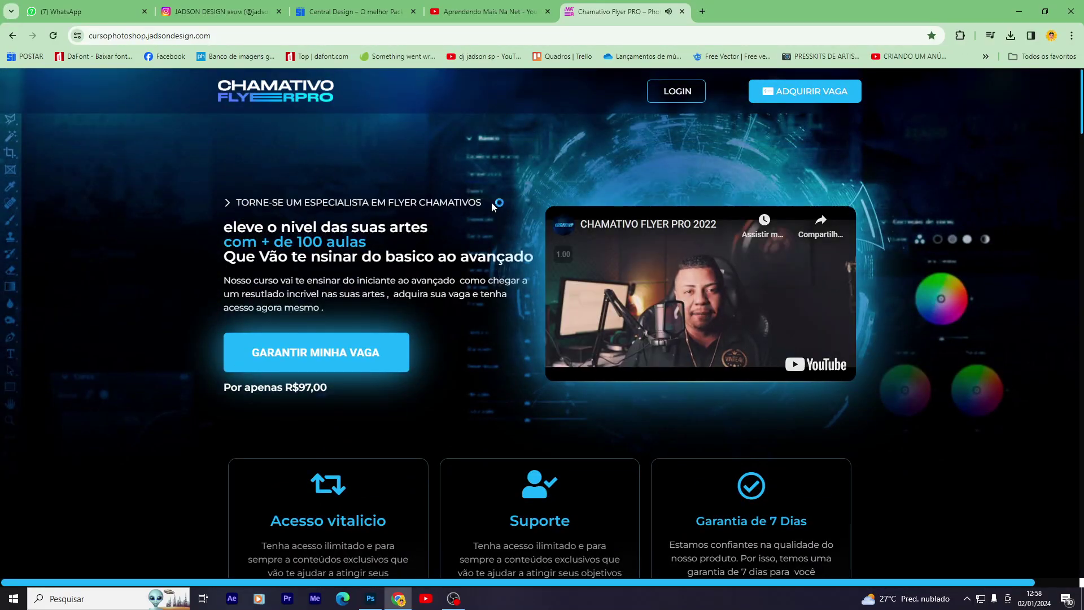
# Browse the designer's Instagram profile and glance at the Réveillon 2024 flyer post.
pyautogui.click(247, 8)
pyautogui.scroll(-4, 572, 264)
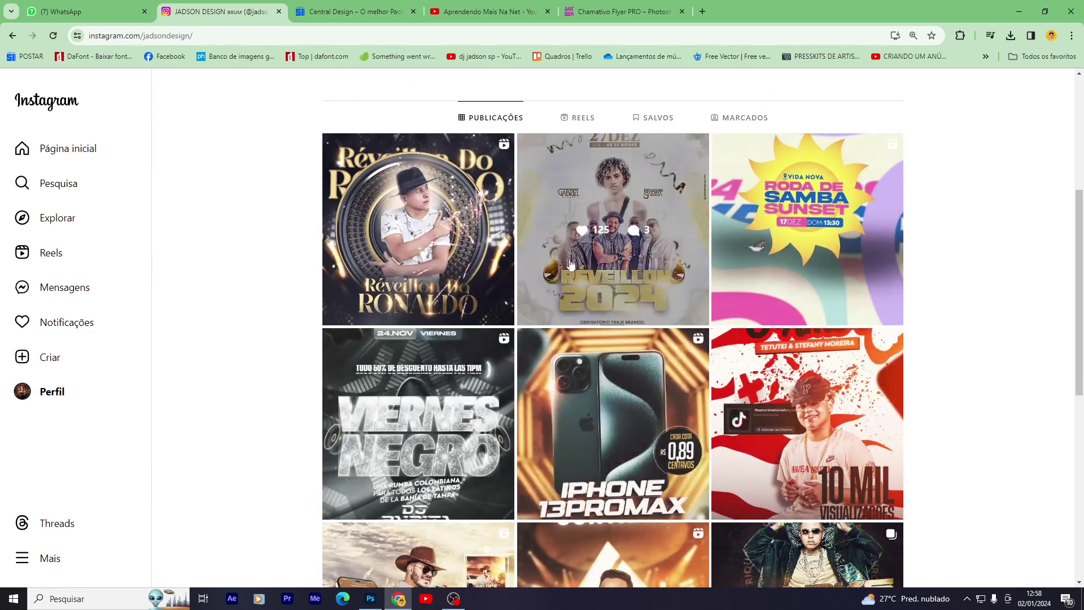
pyautogui.scroll(-1, 572, 264)
pyautogui.click(634, 248)
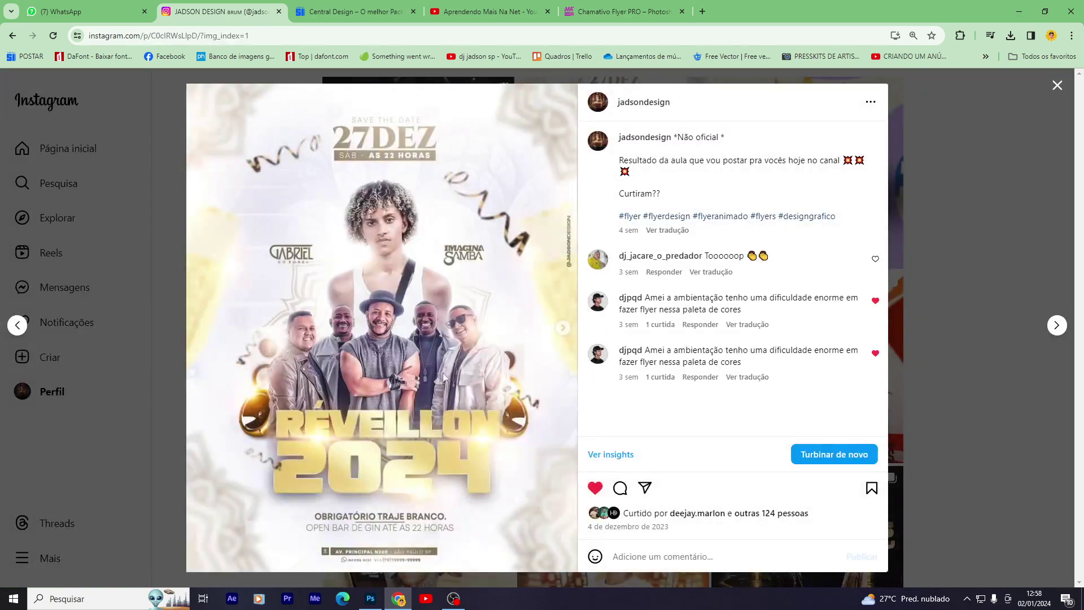
pyautogui.click(177, 507)
# View the glowing-logo reel, then the cowboy singer truck flyer post with sound muted.
pyautogui.scroll(-3, 406, 382)
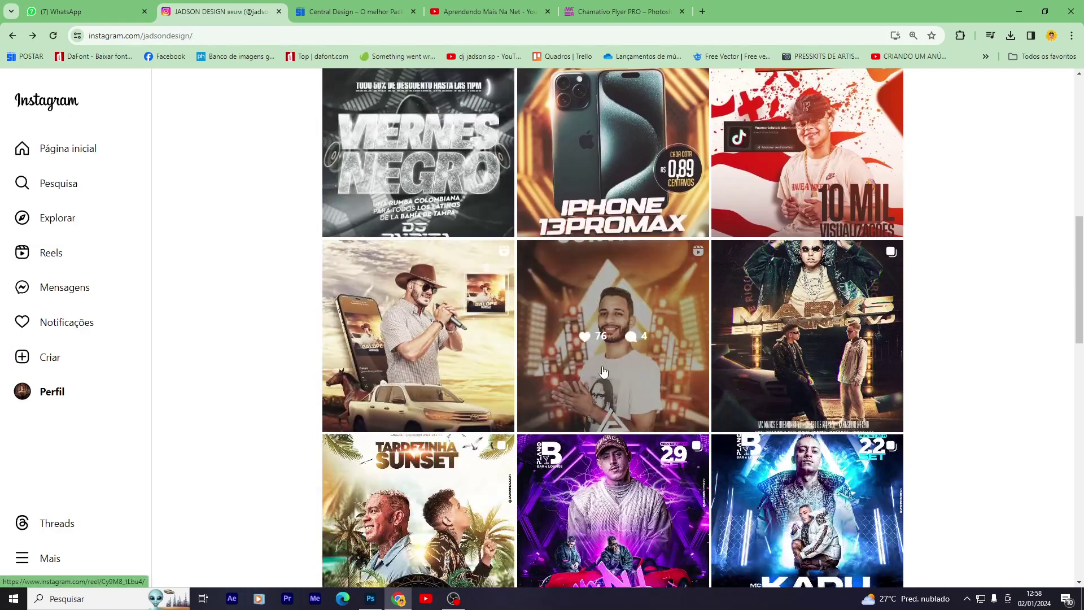
pyautogui.click(406, 382)
pyautogui.press('Escape')
pyautogui.click(406, 381)
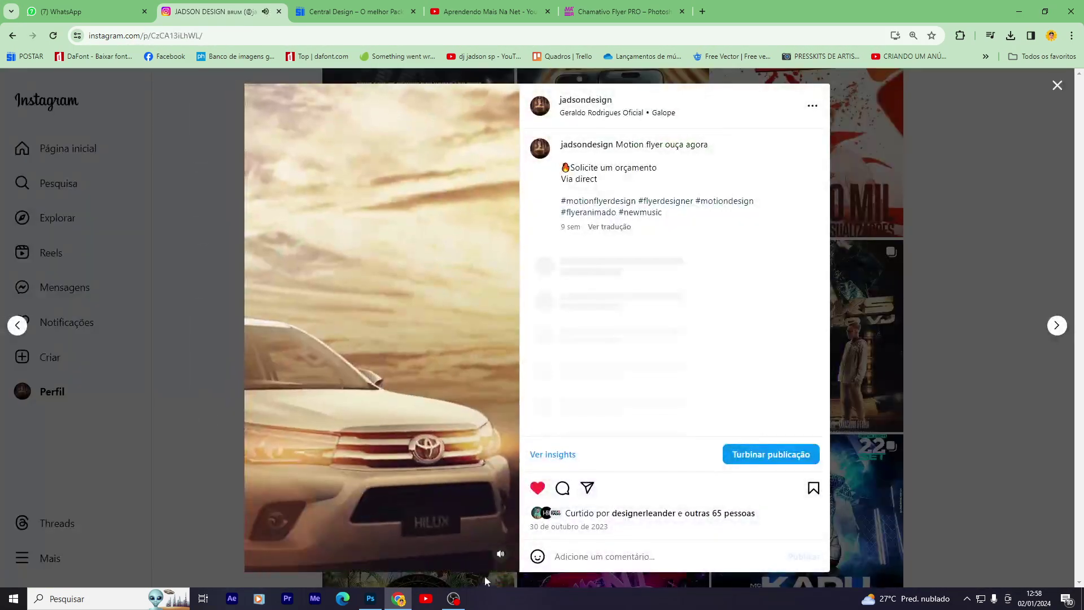
pyautogui.click(500, 554)
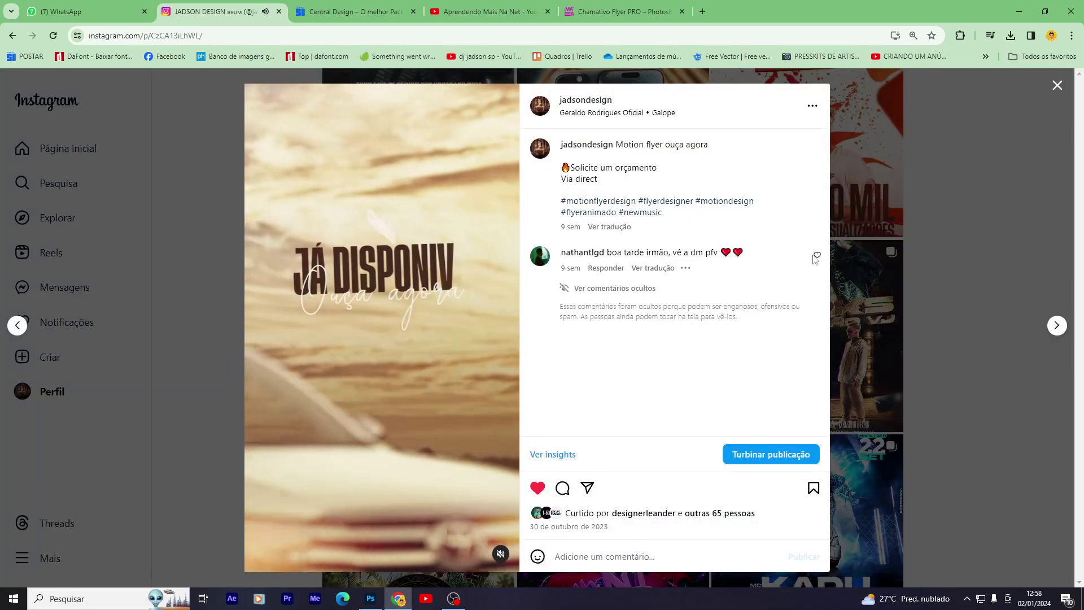
pyautogui.click(974, 395)
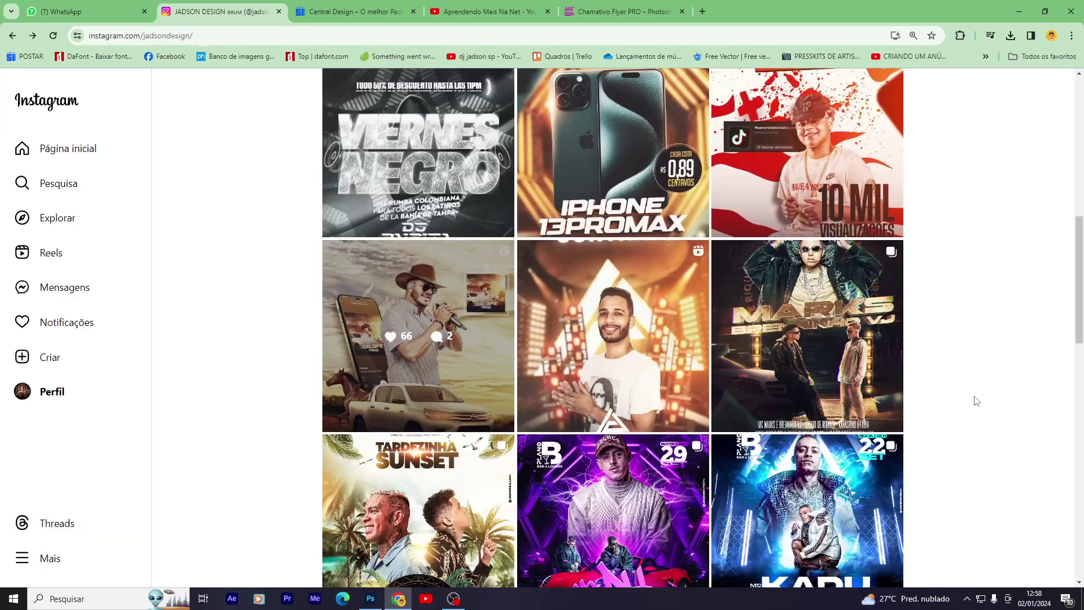
# Scroll further down the profile grid, then go to the Central do Design site.
pyautogui.scroll(-5, 976, 402)
pyautogui.scroll(-3, 976, 401)
pyautogui.click(365, 5)
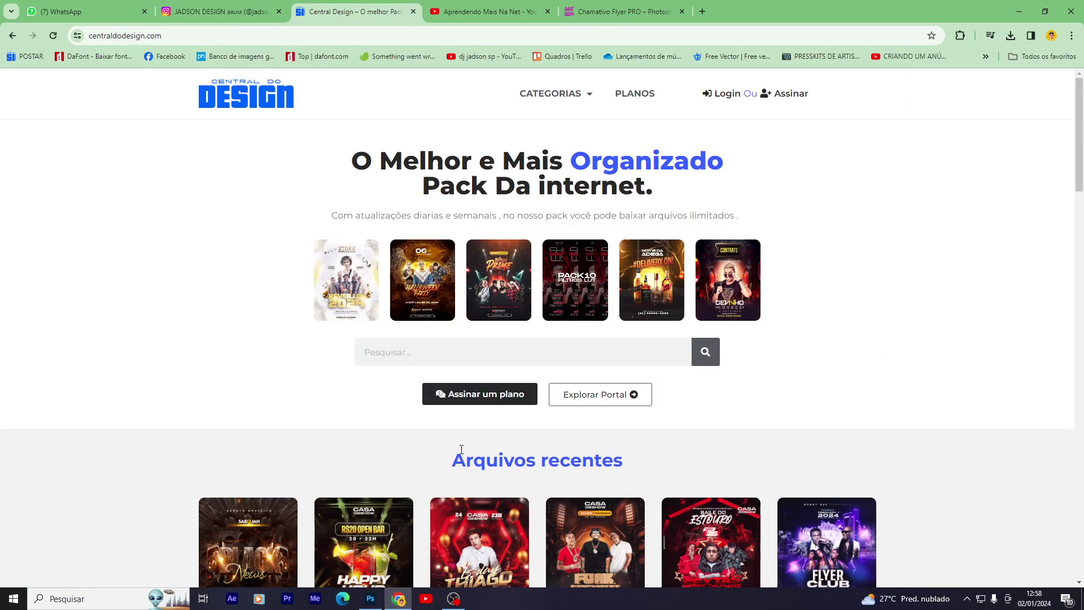
pyautogui.scroll(-3, 422, 398)
pyautogui.scroll(3, 556, 325)
pyautogui.scroll(-2, 283, 310)
pyautogui.scroll(-2, 313, 430)
pyautogui.scroll(-3, 655, 472)
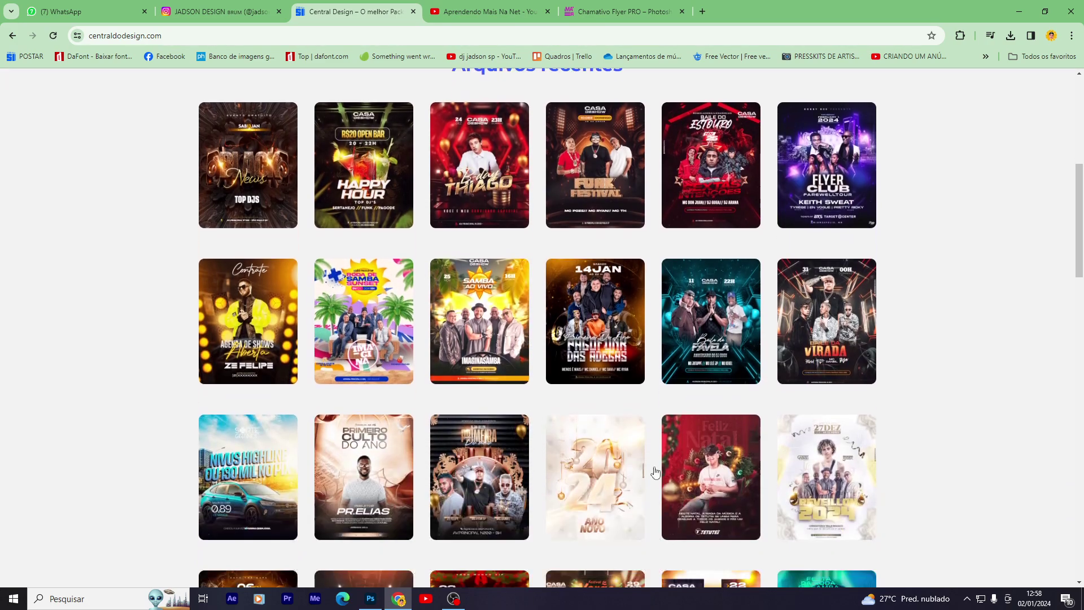
pyautogui.scroll(-3, 600, 452)
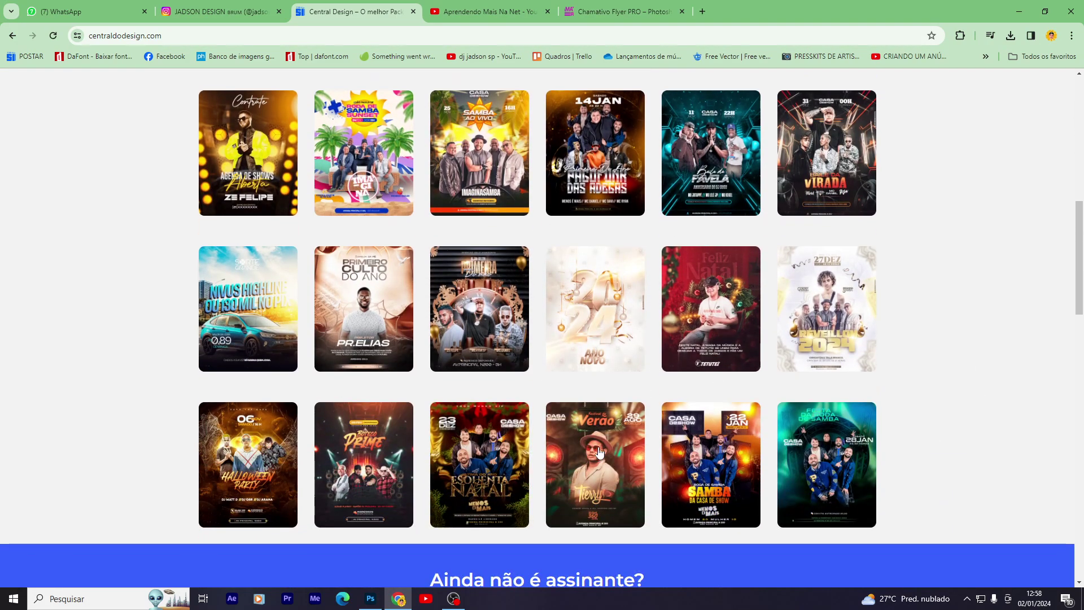
pyautogui.scroll(10, 599, 452)
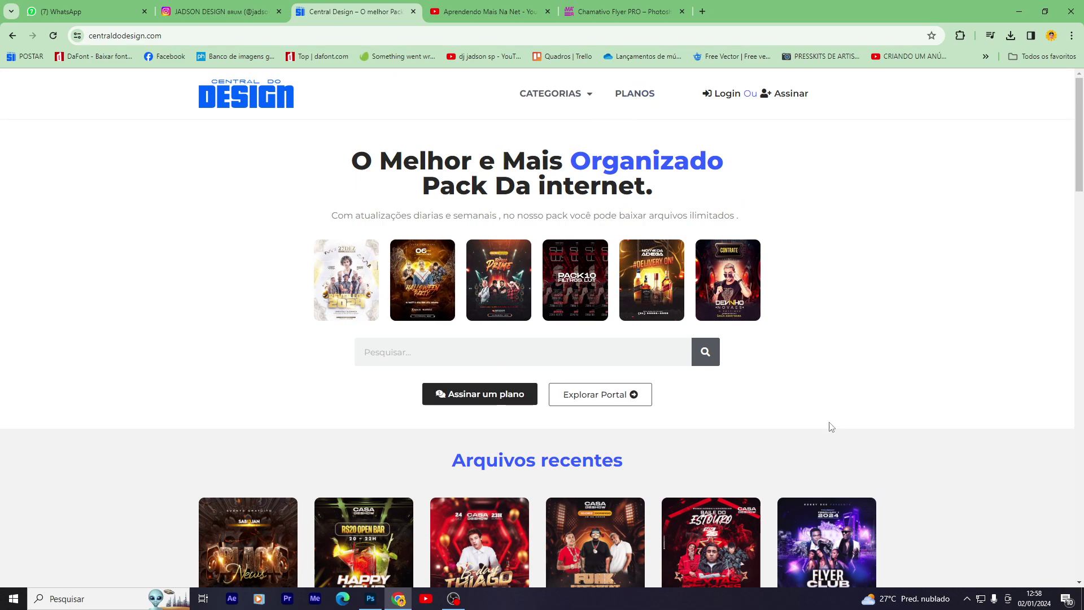
pyautogui.scroll(-3, 831, 427)
pyautogui.scroll(3, 746, 414)
# Open the downloaded luan-pereira.webp singer image in a tab, fitted to the window.
pyautogui.click(1011, 37)
pyautogui.moveTo(930, 5); pyautogui.dragTo(928, 10)
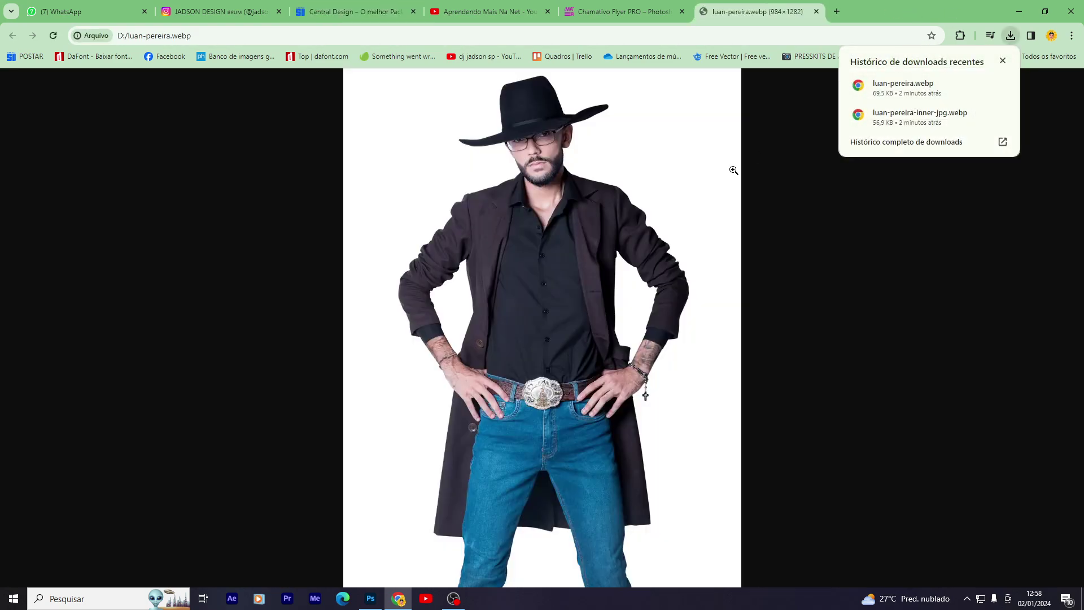
pyautogui.click(559, 177)
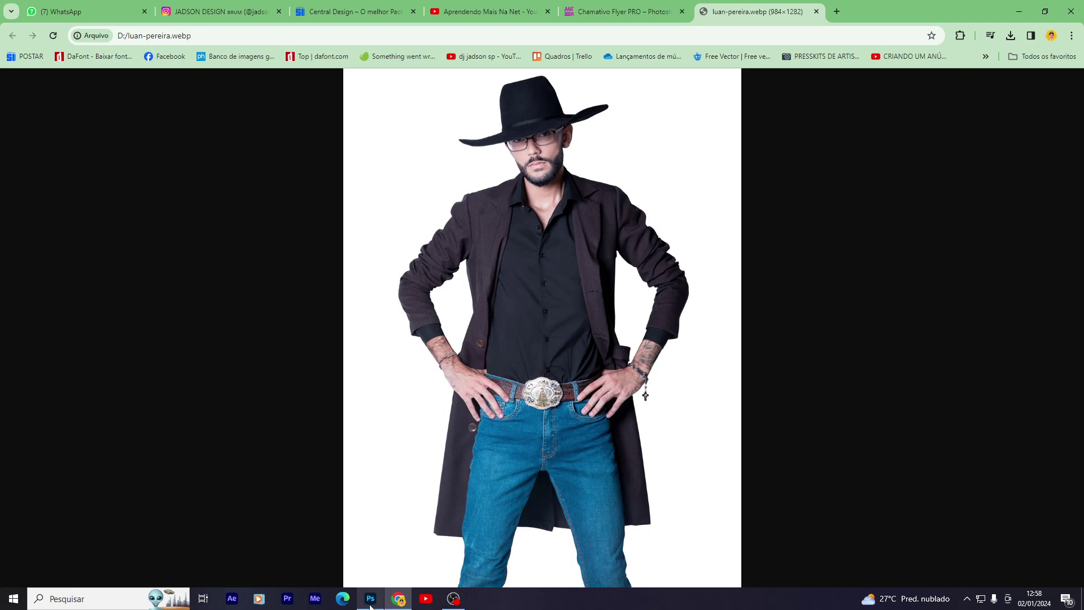
pyautogui.click(768, 34)
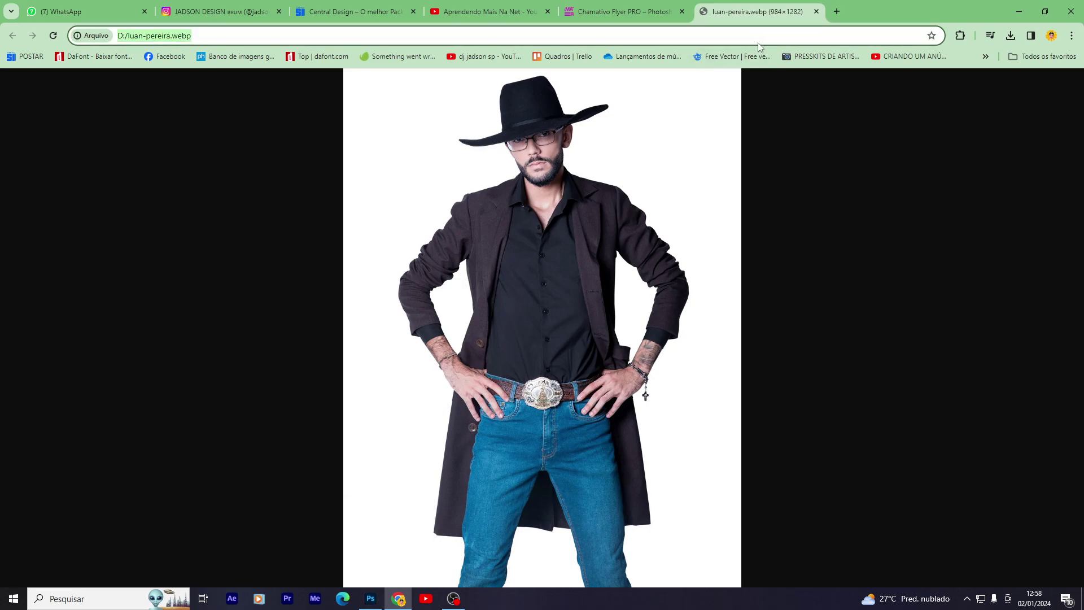
pyautogui.press('Return')
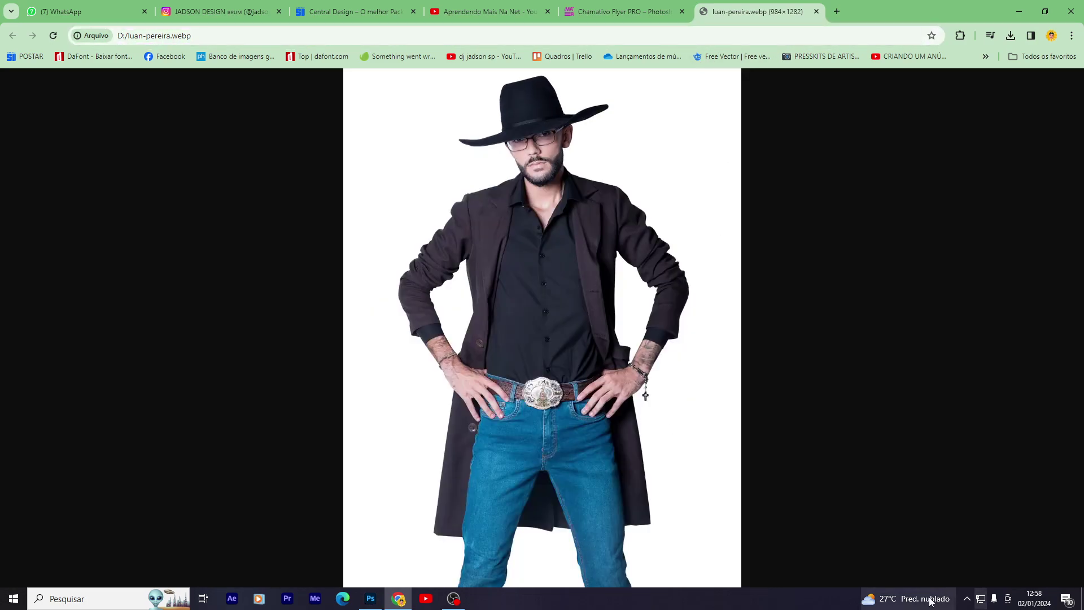
# Search Google Images for 'usa png' and preview the PNGWing and Freepik flag images.
pyautogui.click(792, 32)
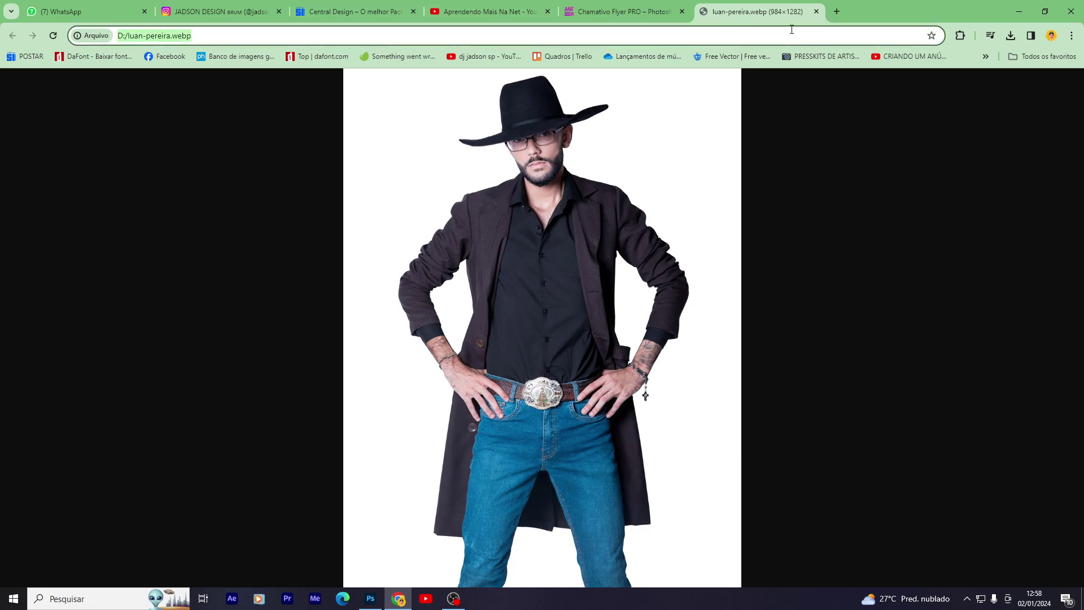
pyautogui.write('usa p')
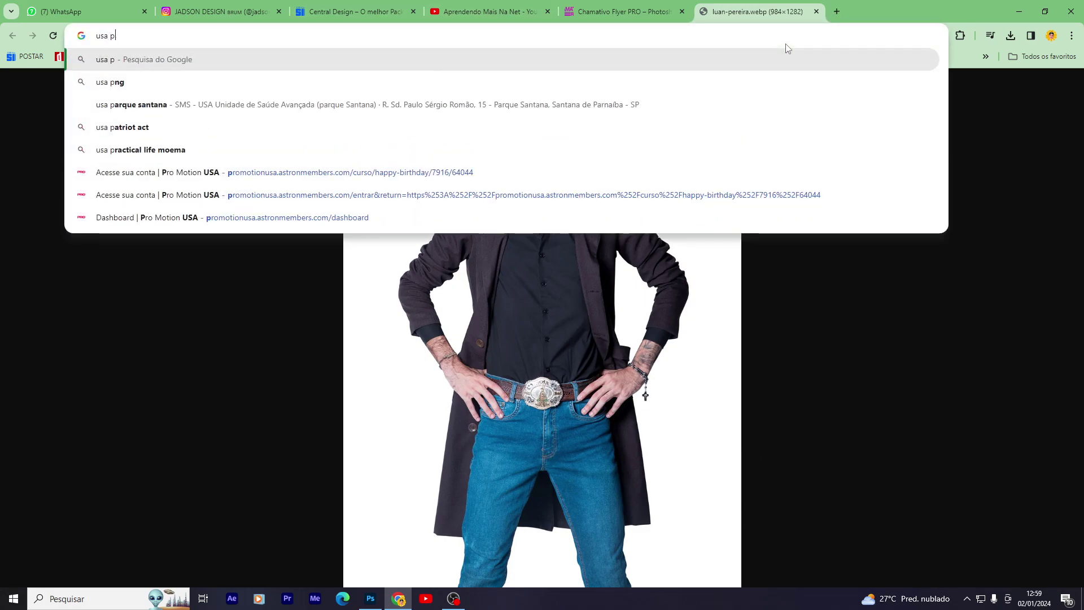
pyautogui.write('ng')
pyautogui.press('Return')
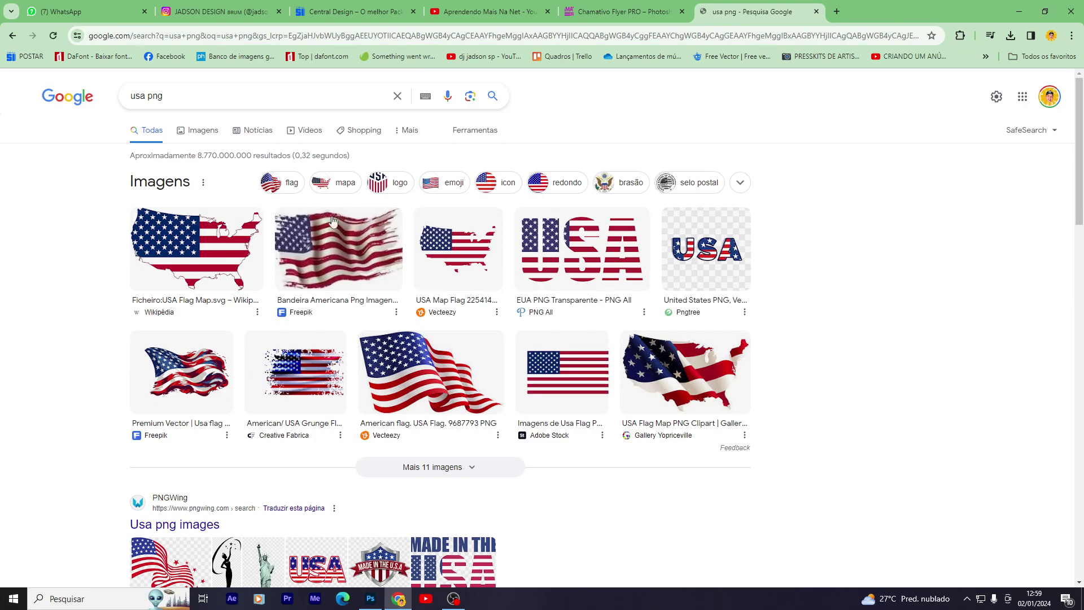
pyautogui.click(205, 132)
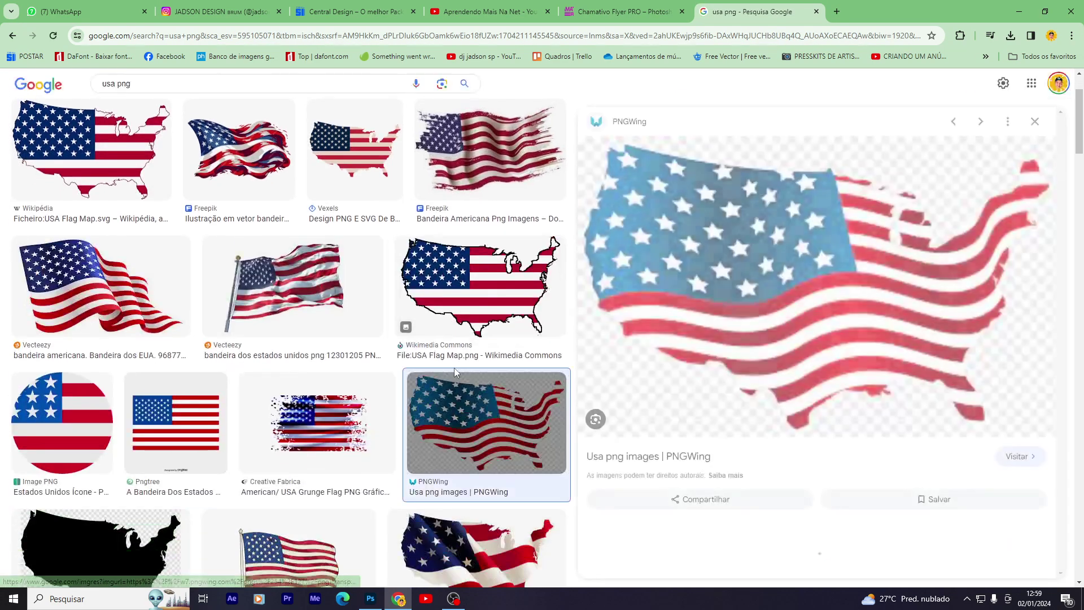
pyautogui.click(455, 373)
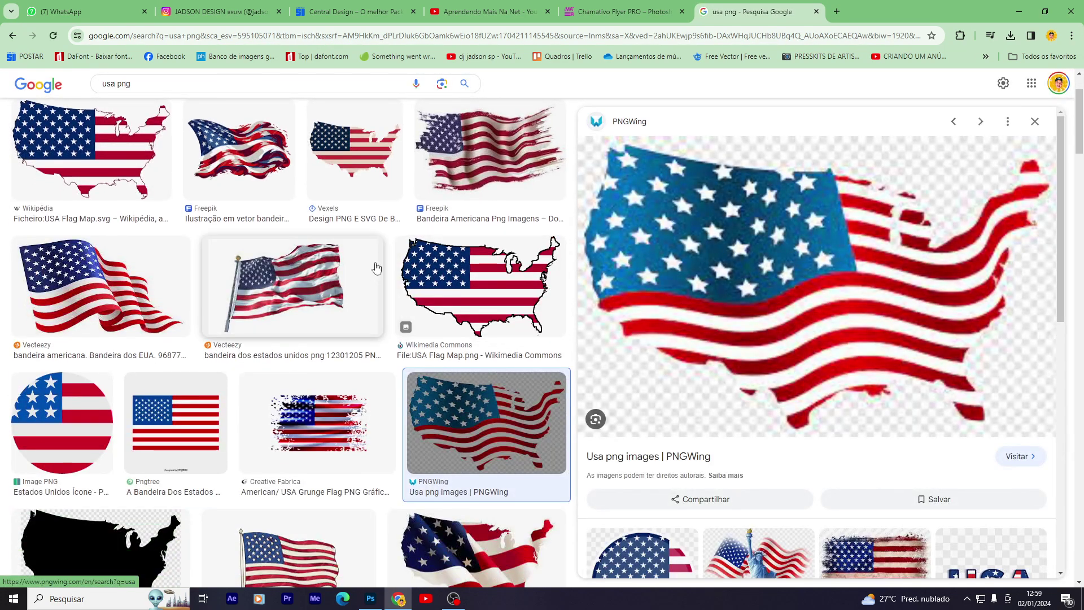
pyautogui.scroll(2, 377, 267)
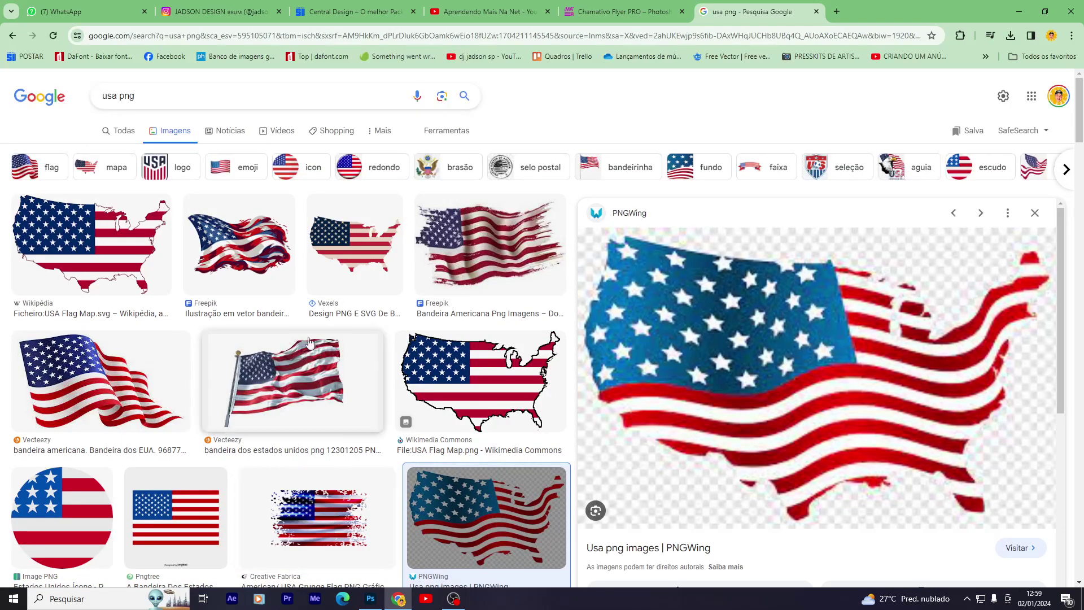
pyautogui.click(259, 271)
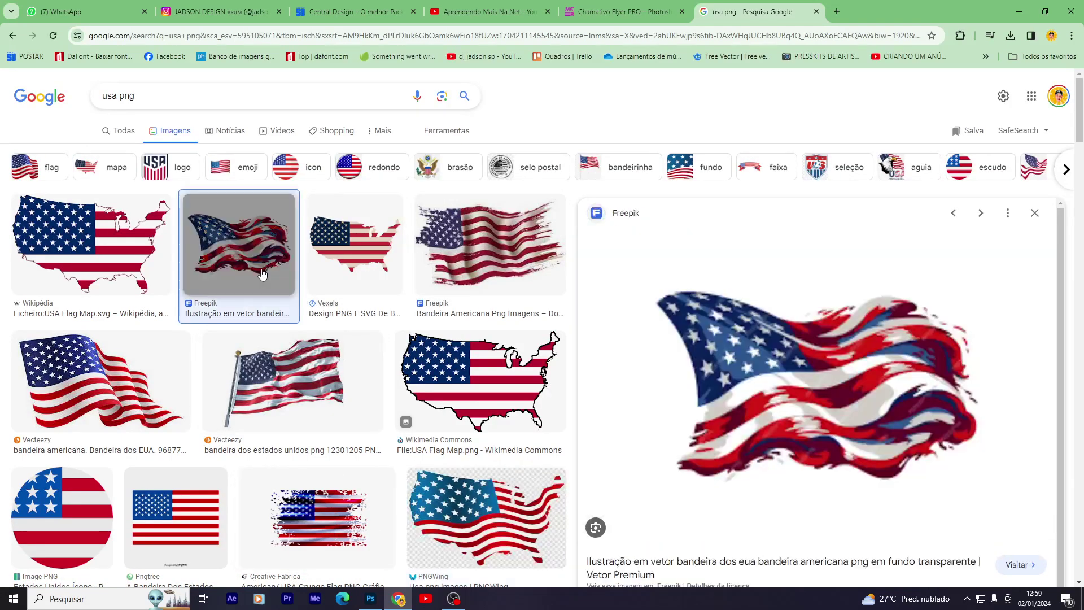
# Open Envato Elements in a new browser tab.
pyautogui.click(836, 11)
pyautogui.write('e')
pyautogui.press('Return')
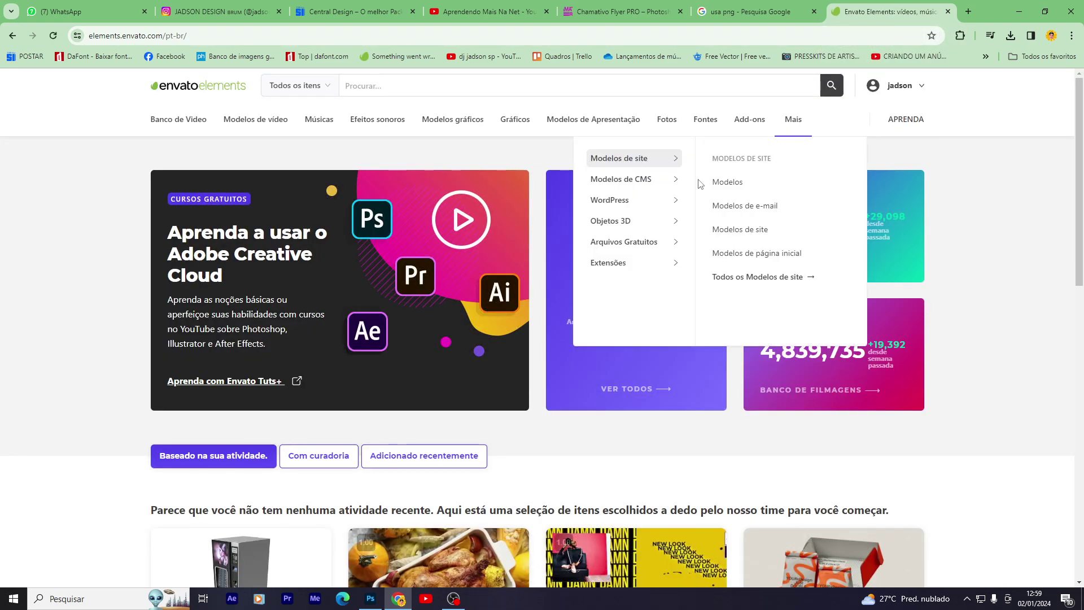
# Search Envato Elements 3D objects for 'usa', comparing with the Google flag results.
pyautogui.click(639, 219)
pyautogui.write('usa')
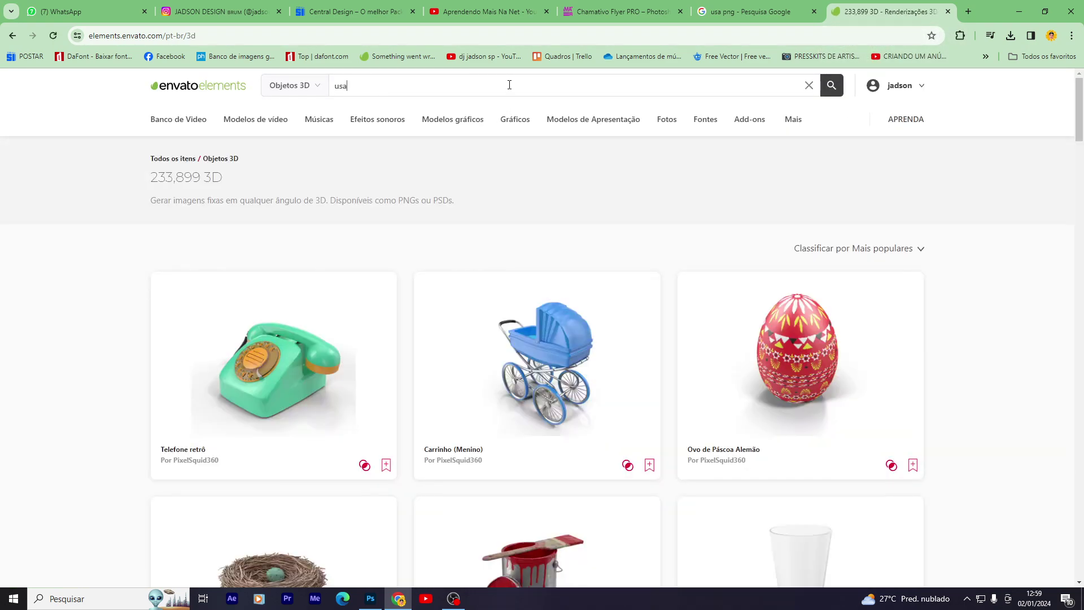
pyautogui.press('Return')
pyautogui.click(751, 11)
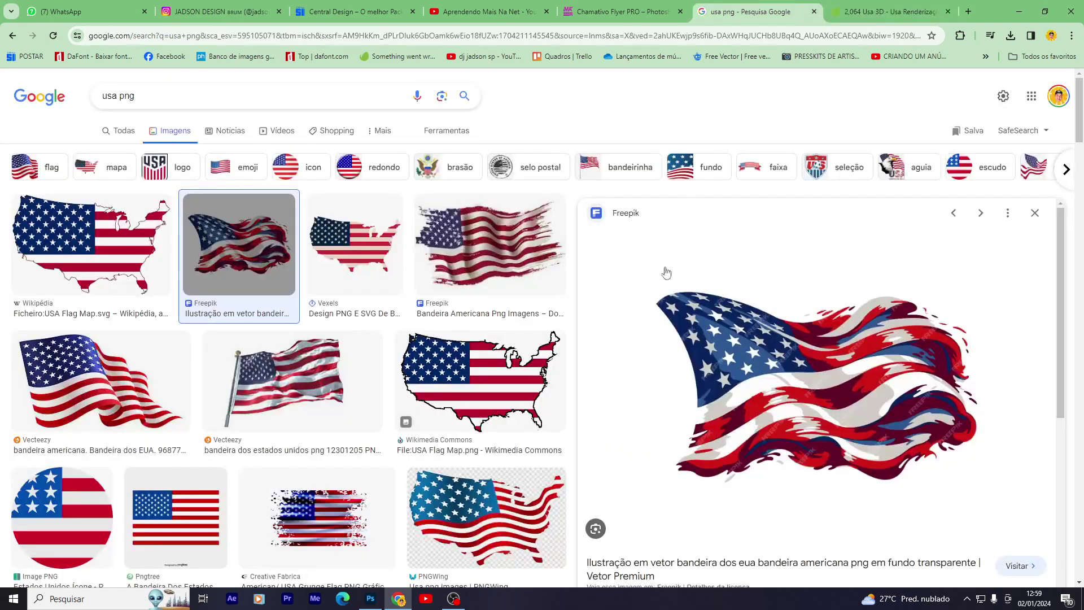
pyautogui.scroll(-4, 666, 274)
pyautogui.scroll(-4, 666, 274)
pyautogui.click(898, 11)
pyautogui.scroll(-5, 568, 183)
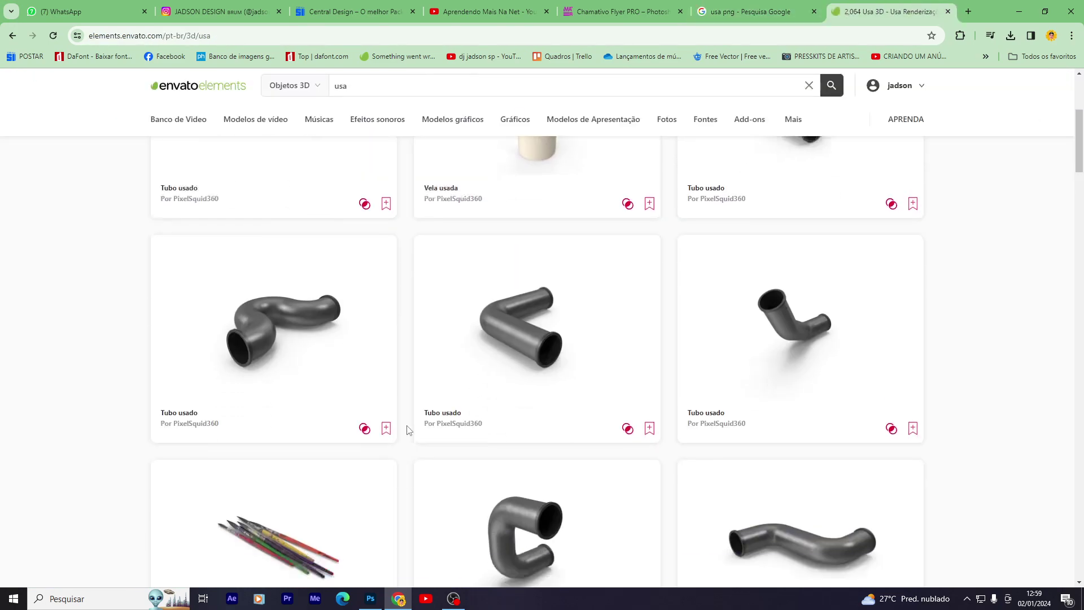
pyautogui.scroll(-7, 404, 431)
pyautogui.scroll(6, 326, 258)
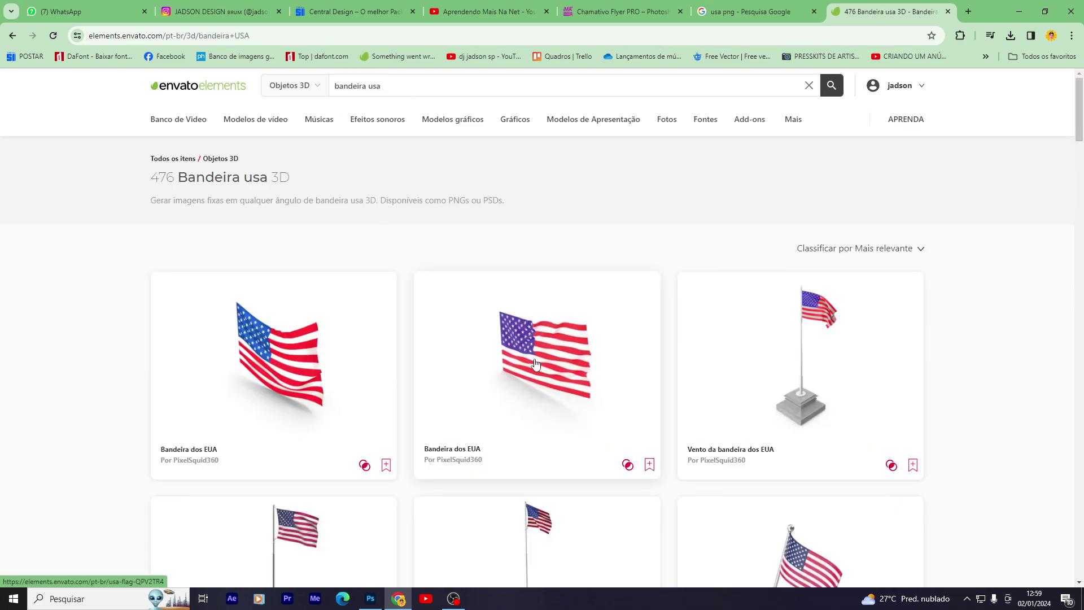
pyautogui.scroll(-4, 553, 395)
pyautogui.scroll(2, 794, 233)
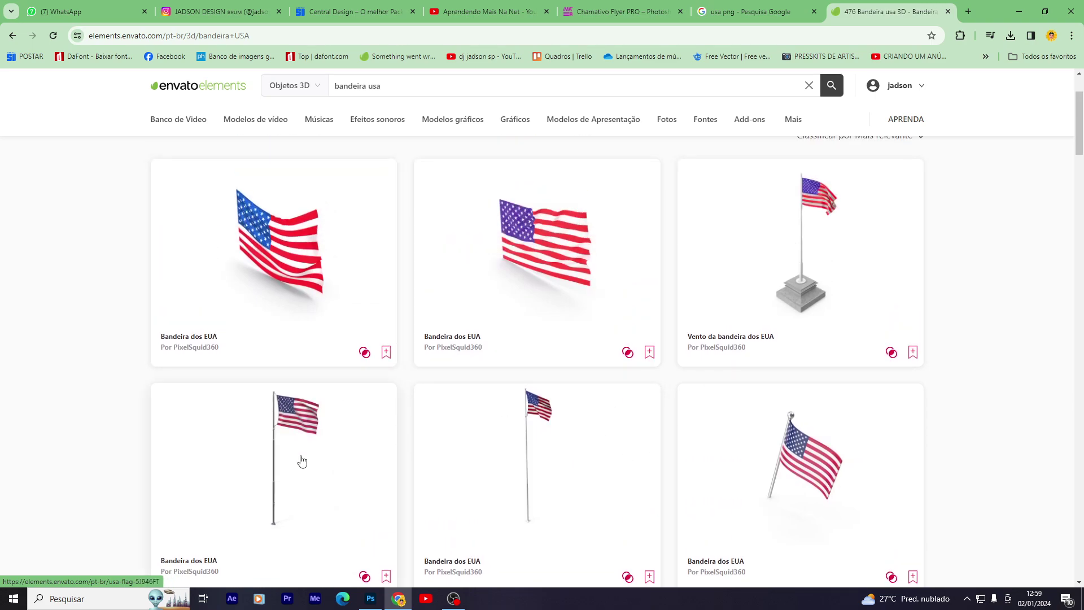
# Open the flag-on-a-pole item in a new tab, view it, then return to Google.
pyautogui.rightClick(299, 187)
pyautogui.click(339, 193)
pyautogui.scroll(-4, 537, 264)
pyautogui.scroll(-5, 560, 406)
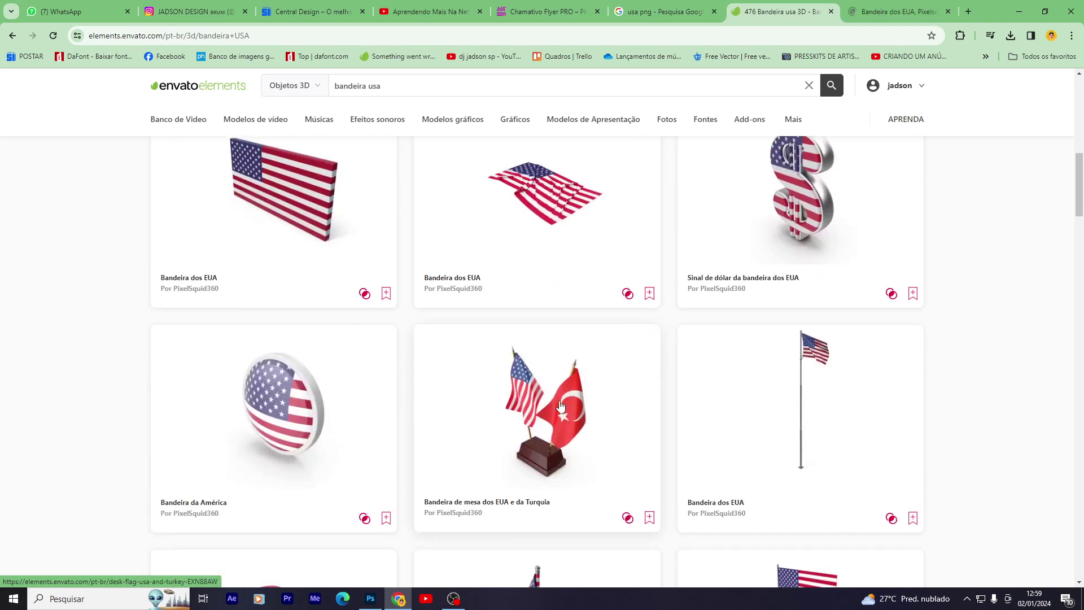
pyautogui.scroll(-3, 495, 417)
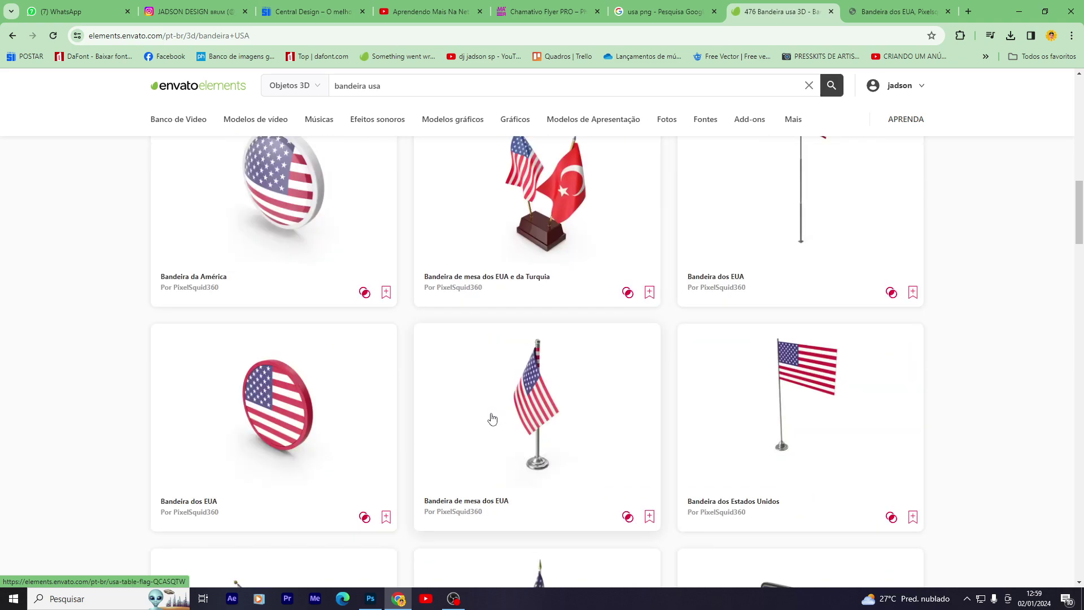
pyautogui.click(854, 7)
pyautogui.scroll(-3, 520, 443)
pyautogui.scroll(-2, 451, 395)
pyautogui.scroll(4, 411, 507)
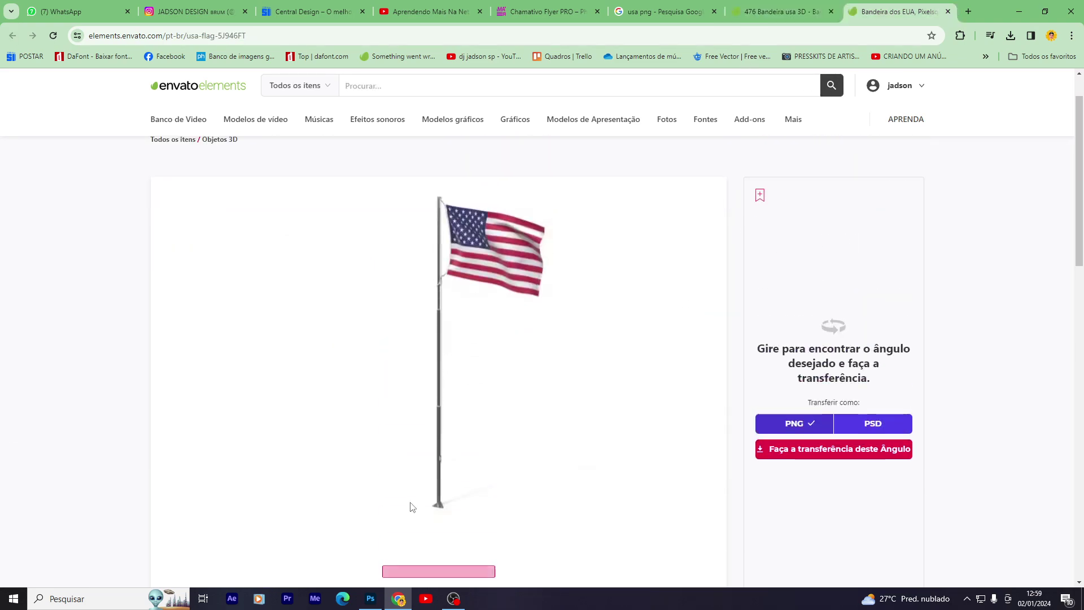
pyautogui.click(652, 5)
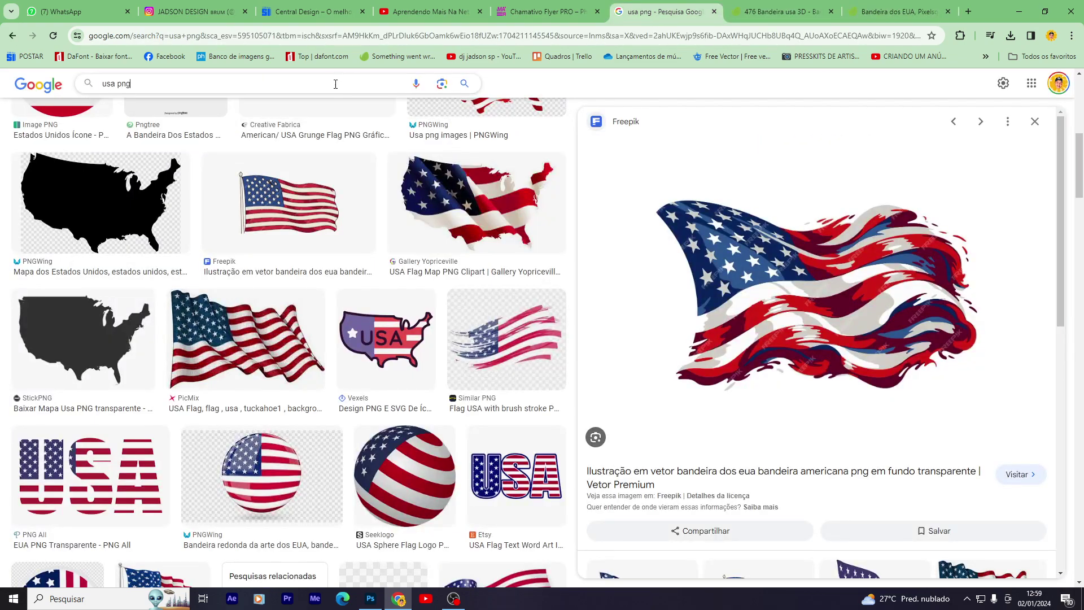
# Search Google Images for 'dodge ram png' and preview the first truck result.
pyautogui.hotkey('ctrl', 'a')
pyautogui.write('d')
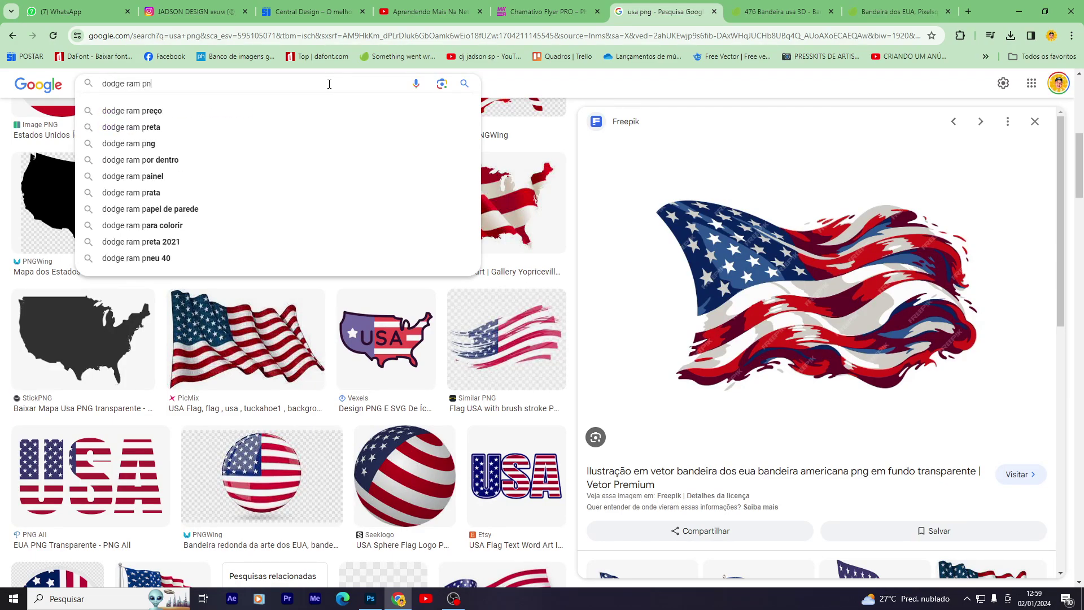
pyautogui.write('g')
pyautogui.press('Return')
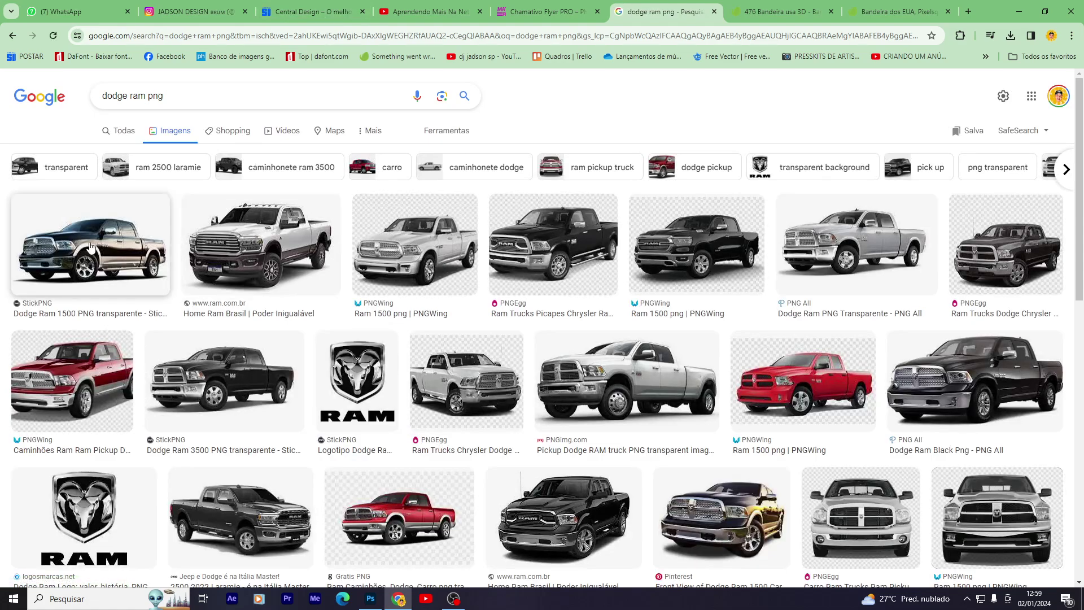
pyautogui.click(90, 247)
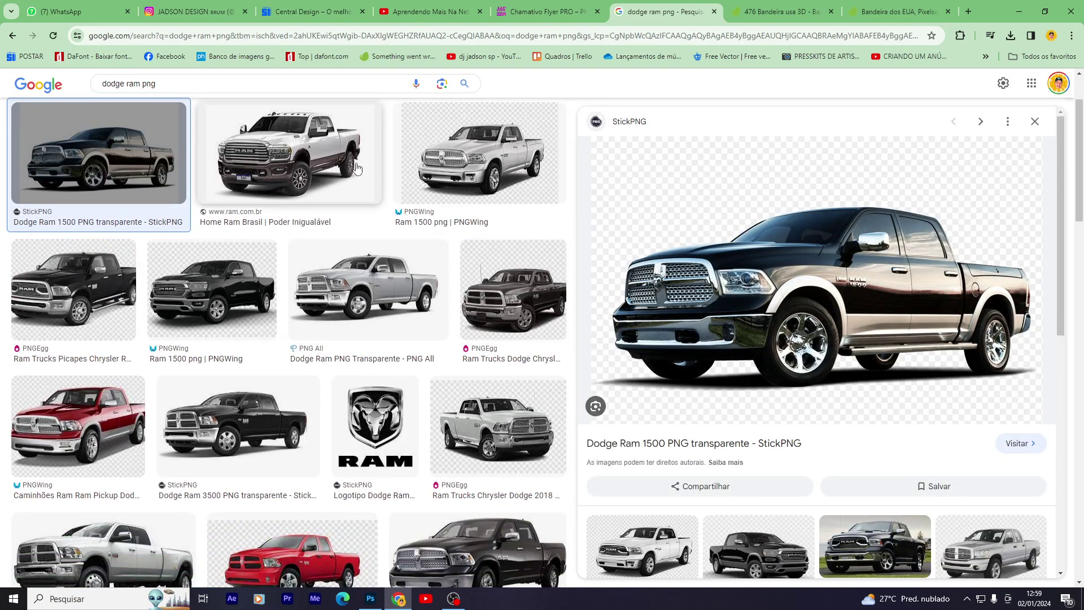
pyautogui.scroll(2, 343, 218)
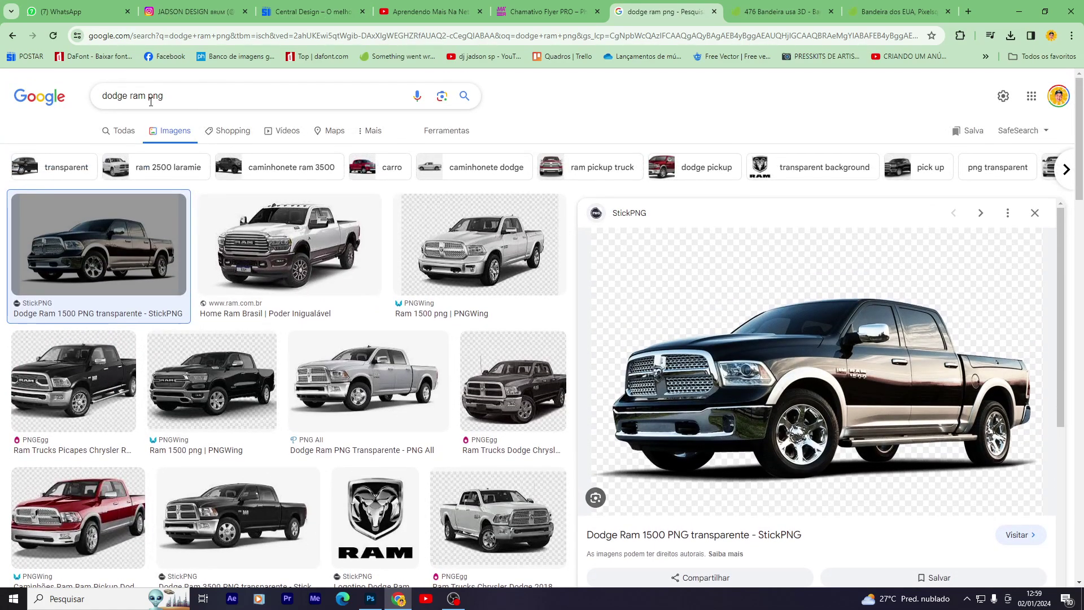
# Refine to 'dodge ram de frente png', preview the black Ram 1500, and visit its PNGWing page.
pyautogui.click(149, 96)
pyautogui.write('de frente')
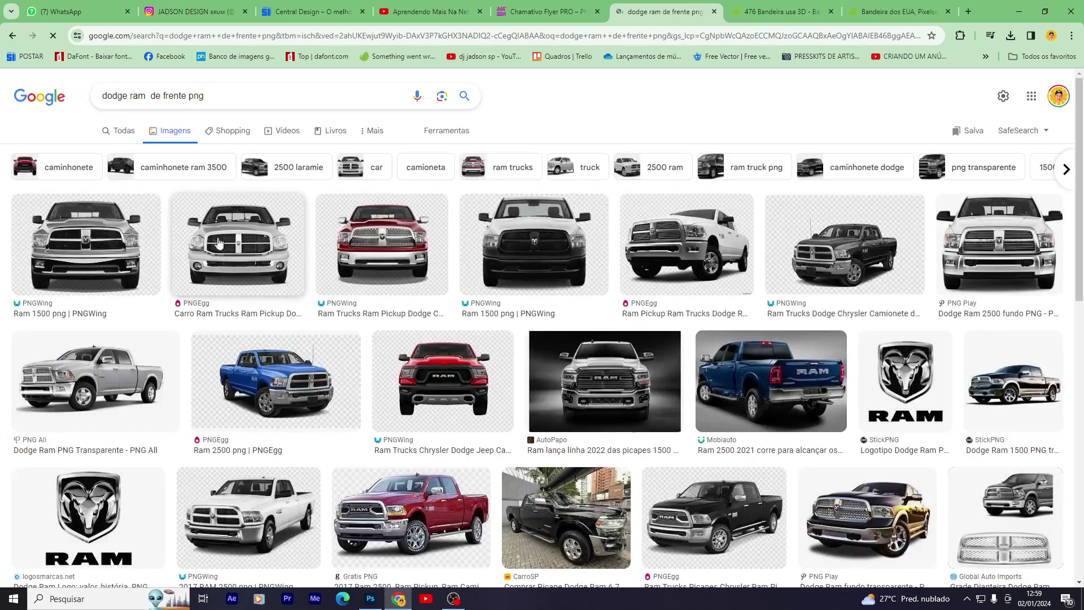
pyautogui.click(121, 243)
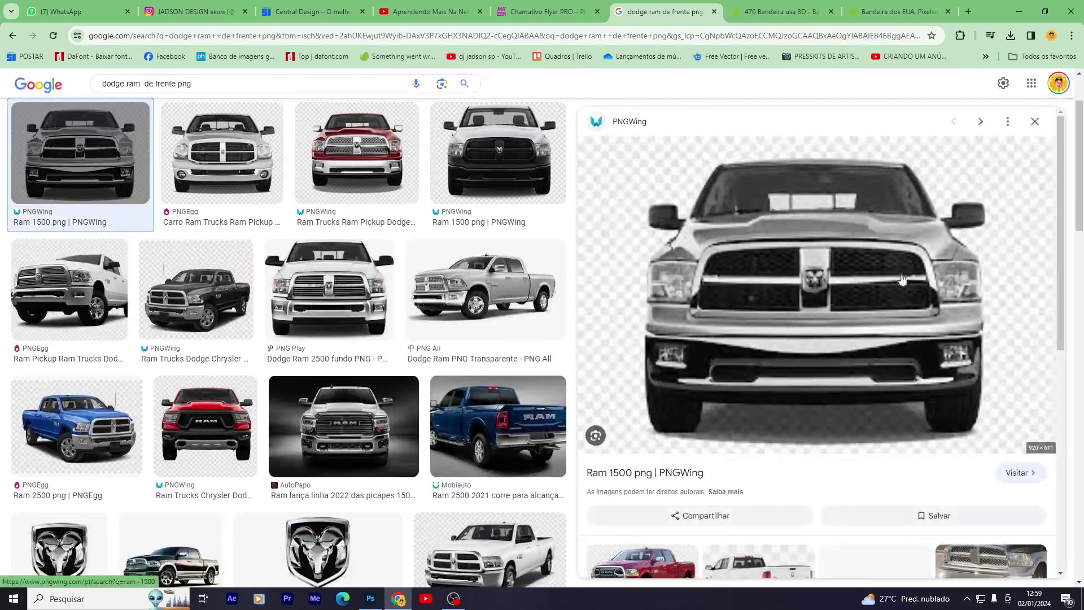
pyautogui.click(512, 138)
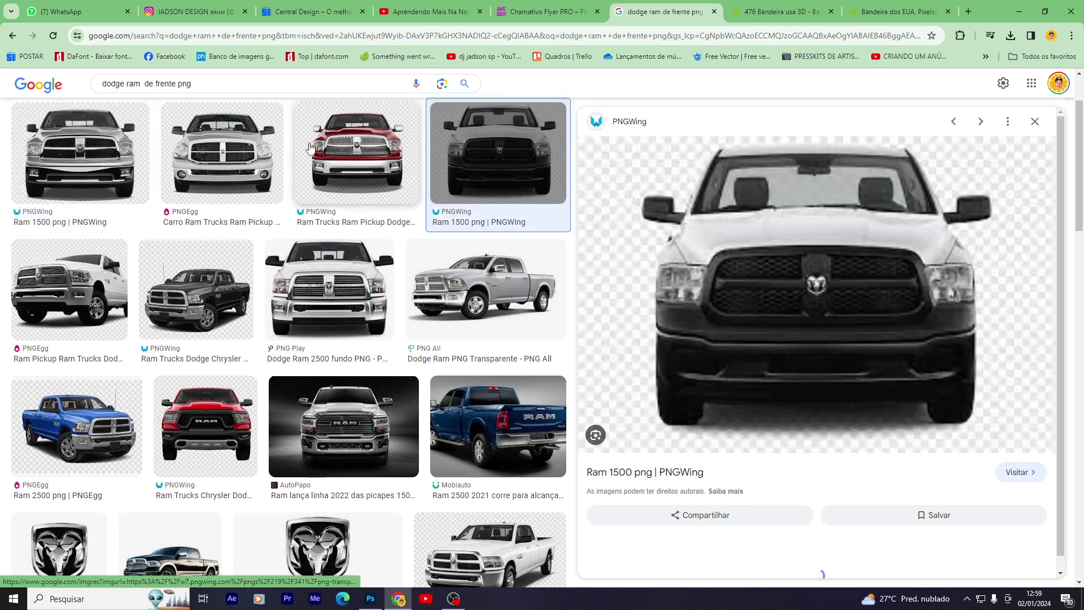
pyautogui.click(1037, 483)
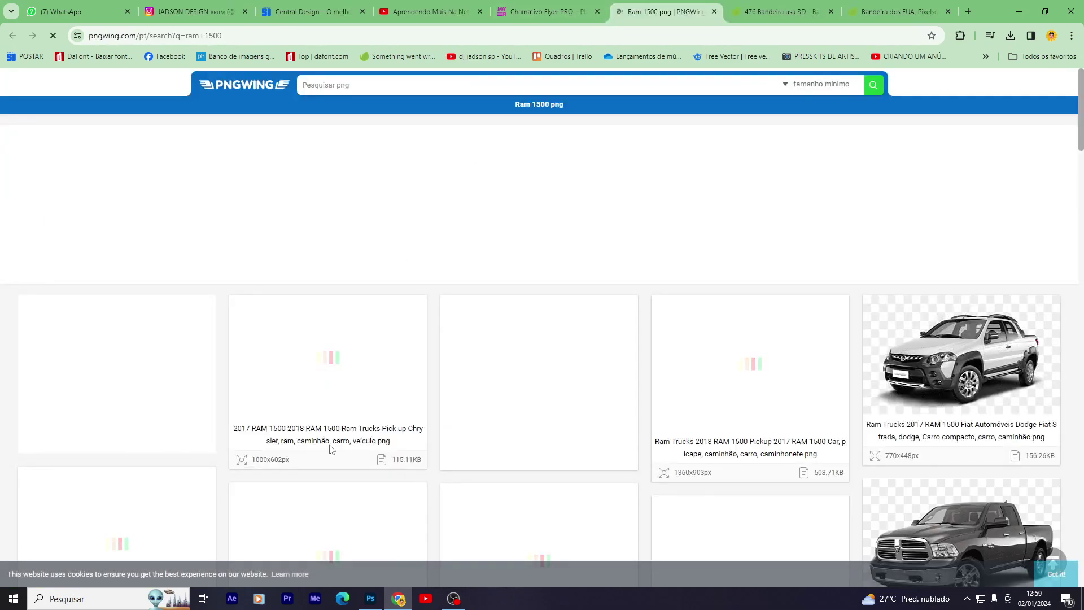
# Find and open the front-view Ram truck image page in PNGWing's Ram 1500 results.
pyautogui.scroll(-5, 254, 432)
pyautogui.scroll(-3, 382, 424)
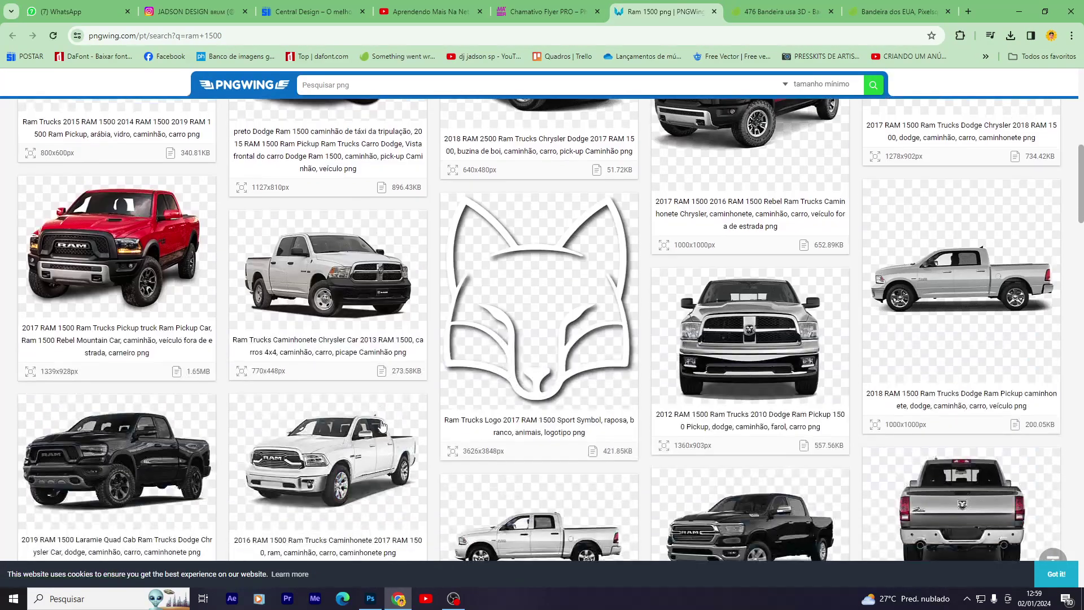
pyautogui.scroll(-4, 381, 425)
pyautogui.scroll(-4, 452, 449)
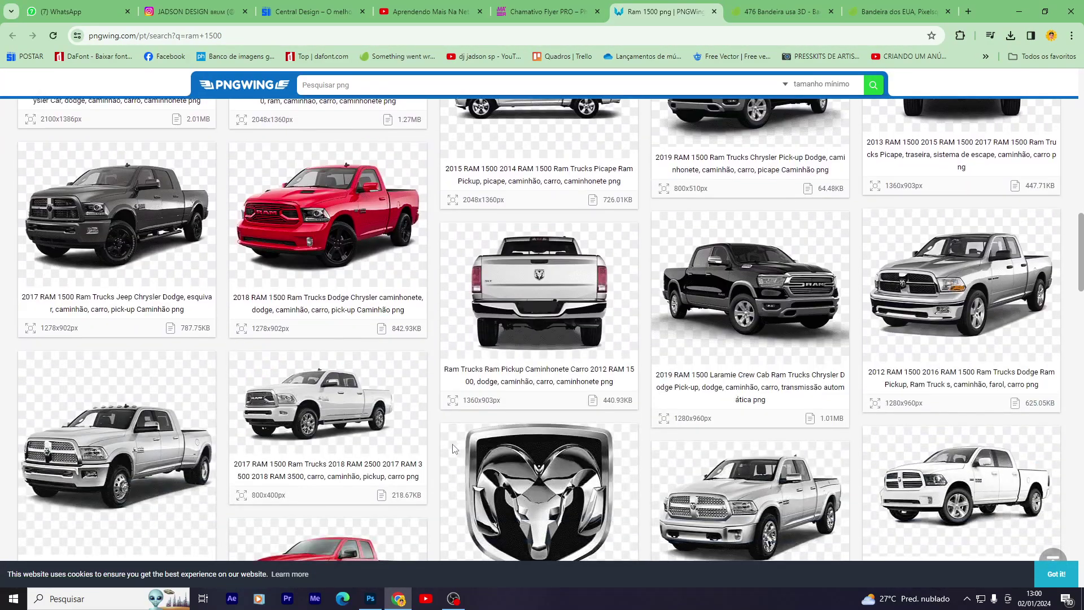
pyautogui.scroll(-3, 452, 448)
pyautogui.scroll(-3, 480, 443)
pyautogui.scroll(-2, 519, 438)
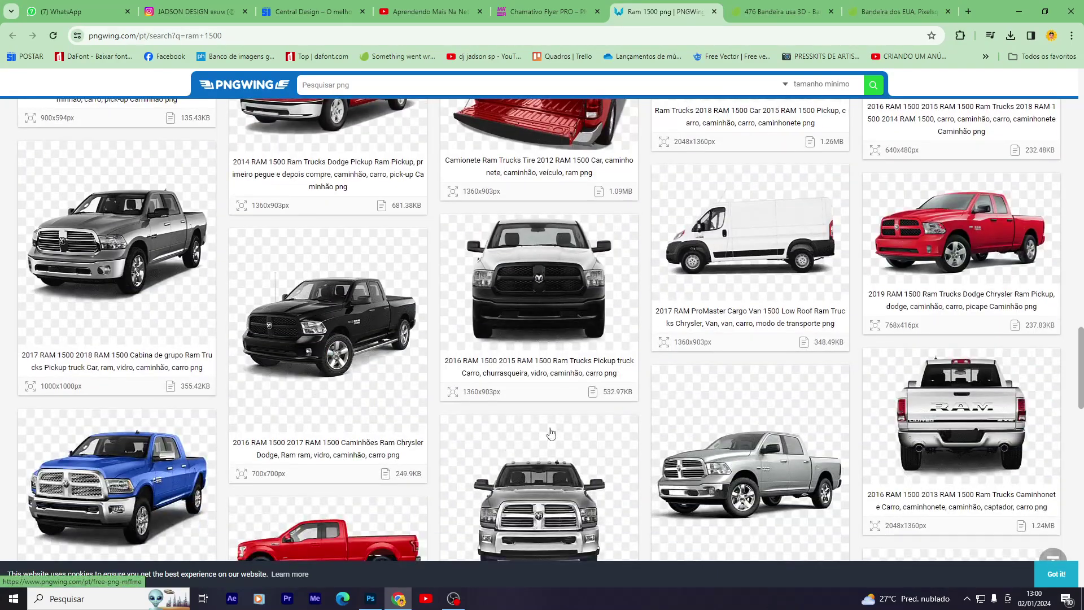
pyautogui.click(586, 285)
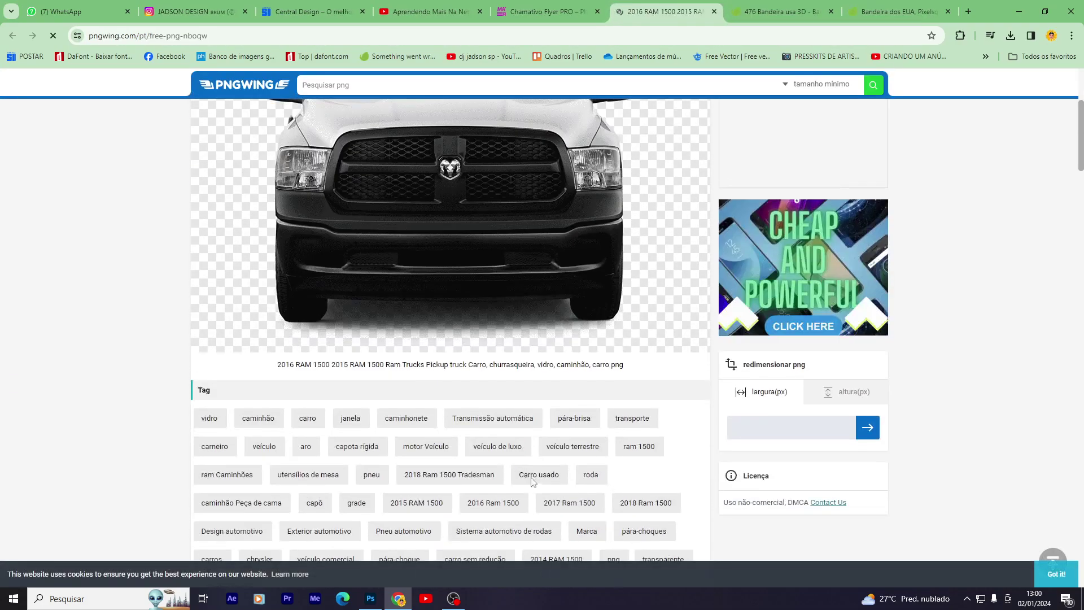
pyautogui.scroll(-3, 508, 463)
pyautogui.scroll(-1, 501, 450)
# Rotate the Envato flagpole flag to wave left and download it as a PNG.
pyautogui.click(763, 10)
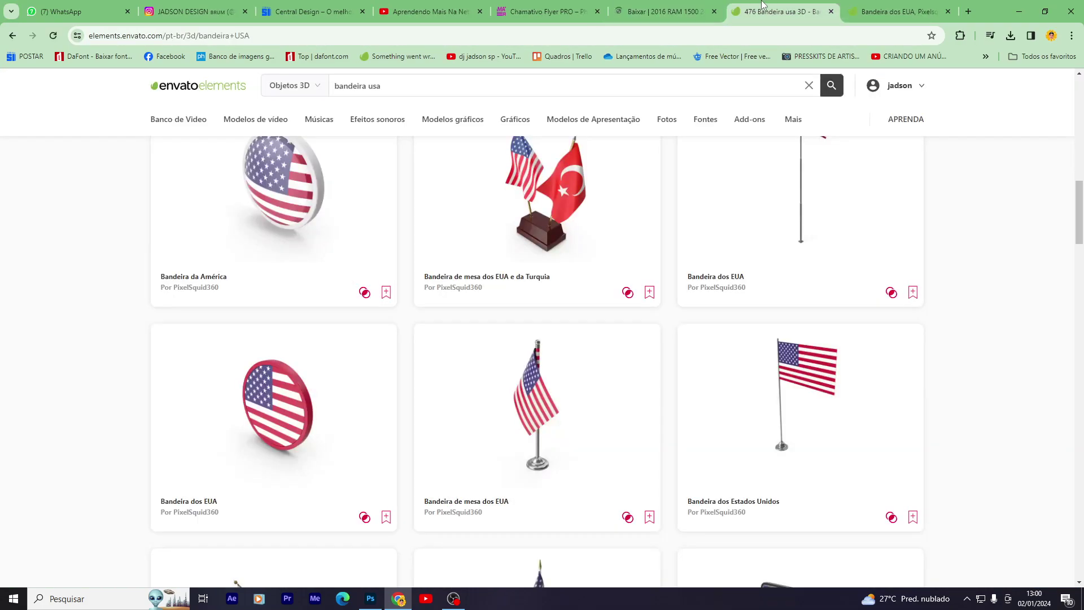
pyautogui.click(902, 7)
pyautogui.moveTo(493, 308); pyautogui.dragTo(471, 257)
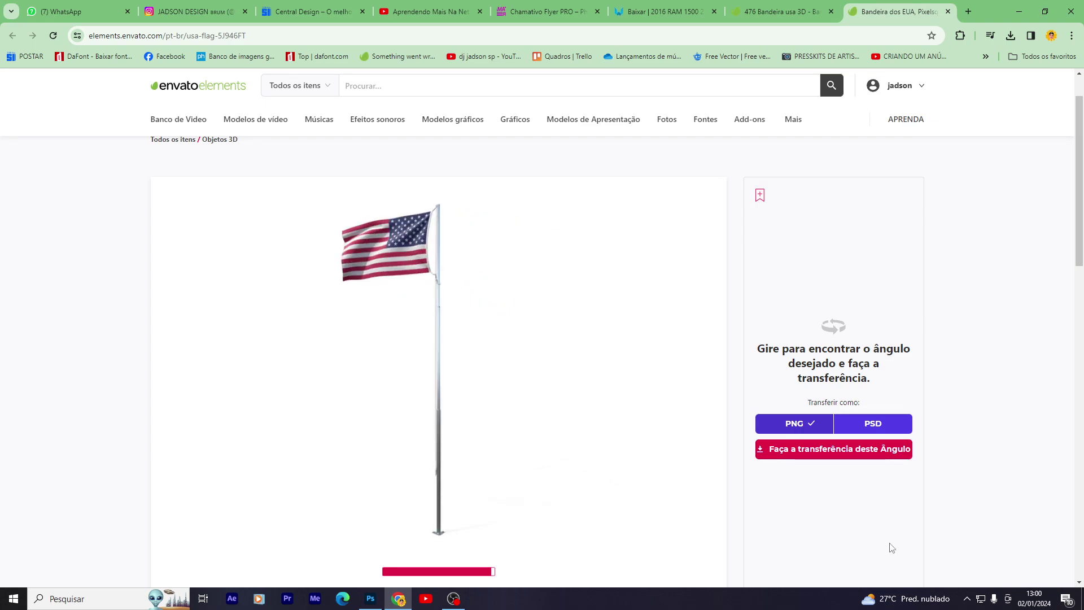
pyautogui.click(851, 451)
pyautogui.click(446, 316)
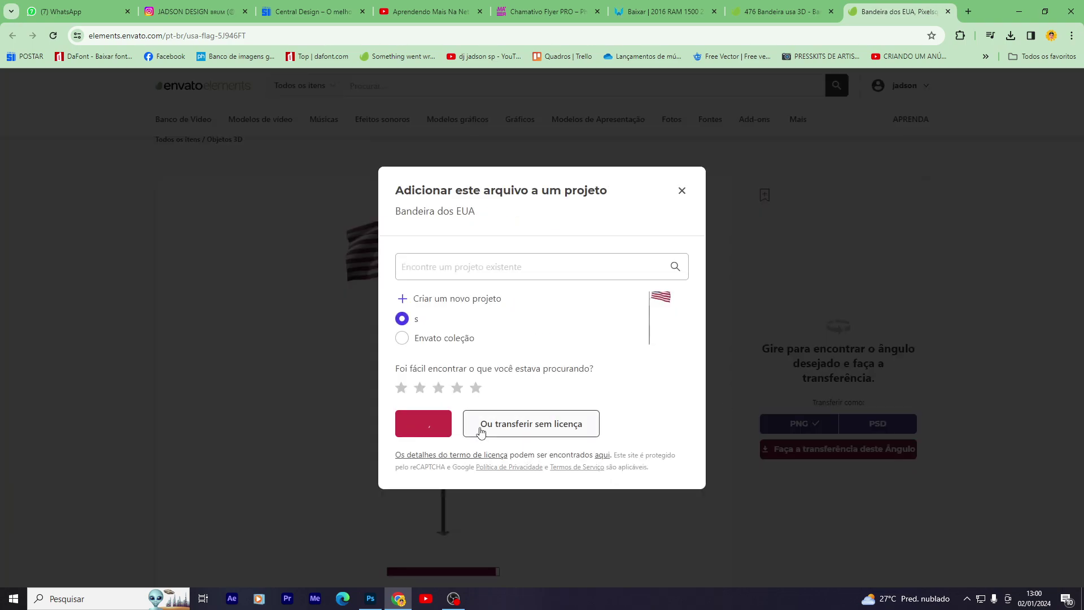
pyautogui.click(480, 432)
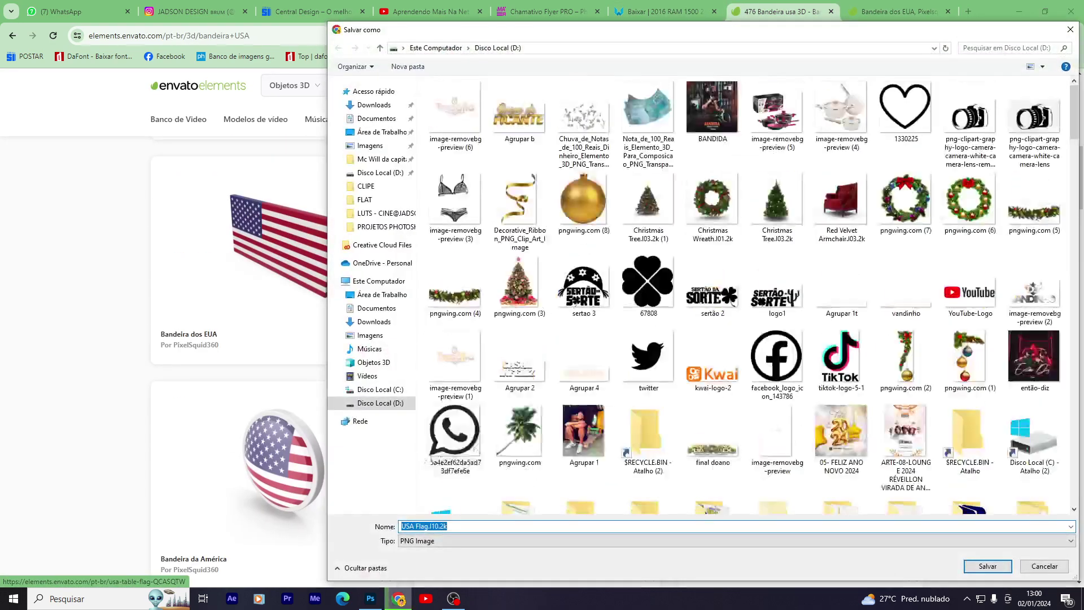
pyautogui.click(995, 566)
# Request the 2016 RAM 1500 PNG download on PNGWing and solve its captcha.
pyautogui.hotkey('ctrl', 'shift', 'Tab')
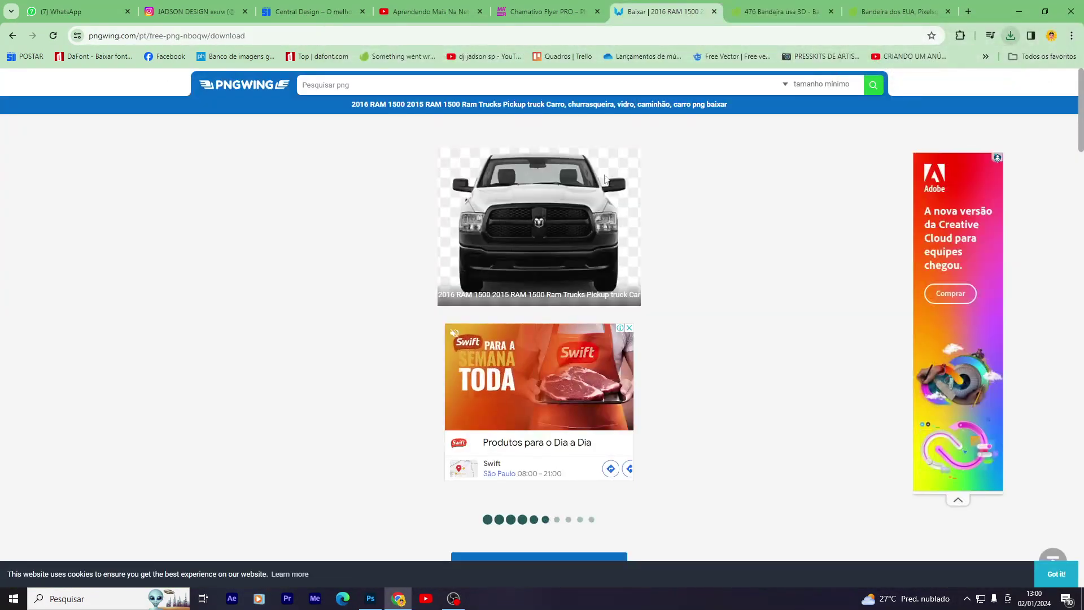
pyautogui.scroll(-2, 572, 439)
pyautogui.click(537, 454)
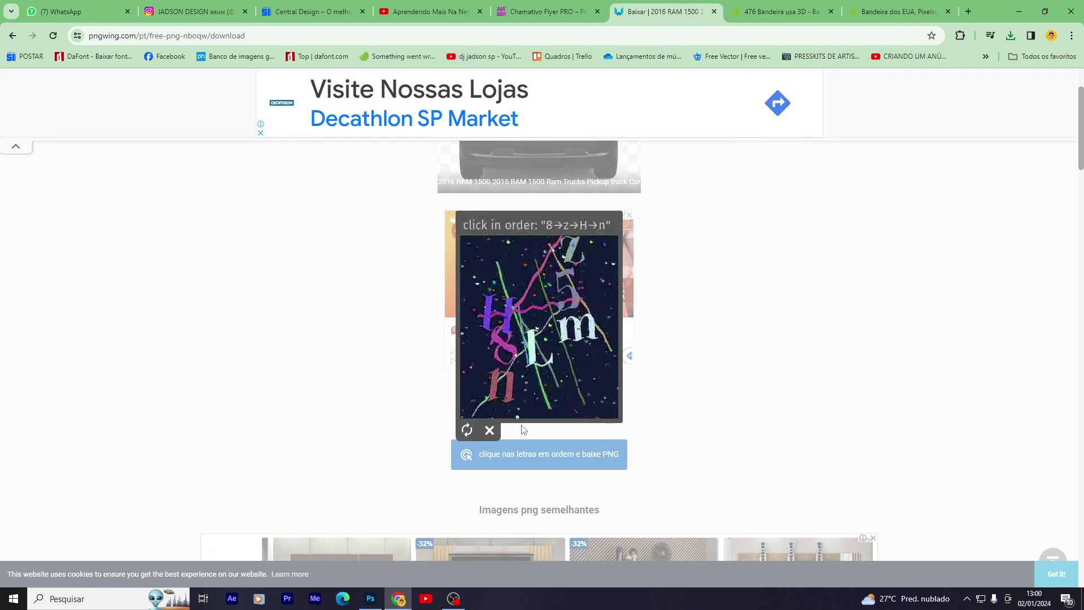
pyautogui.click(513, 354)
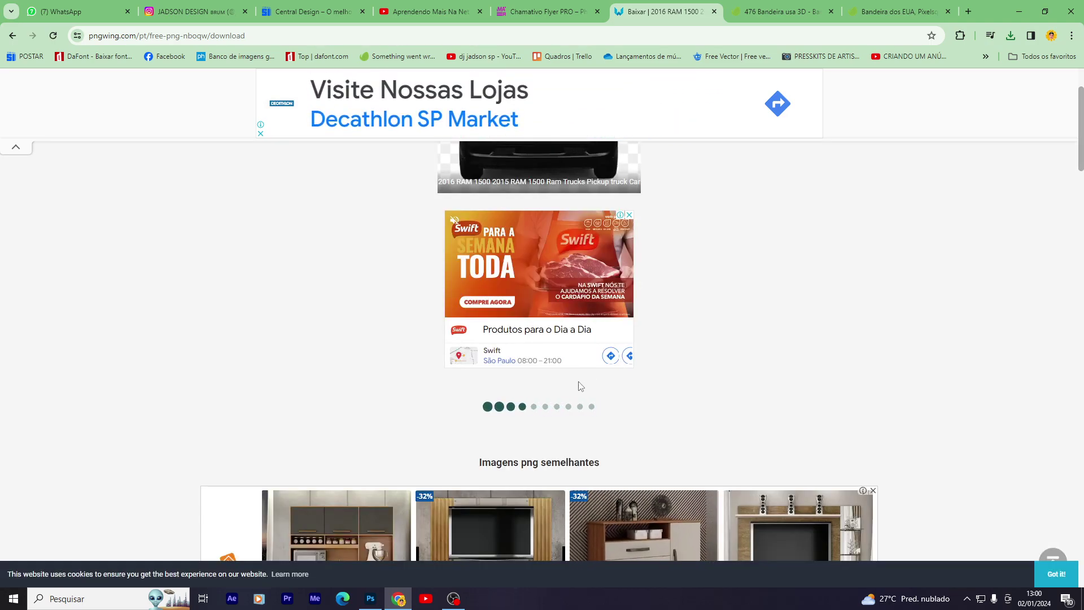
pyautogui.scroll(-5, 581, 383)
pyautogui.press('Escape')
# Browse the US flag results, then rotate the flag item to fly right of the pole.
pyautogui.click(898, 11)
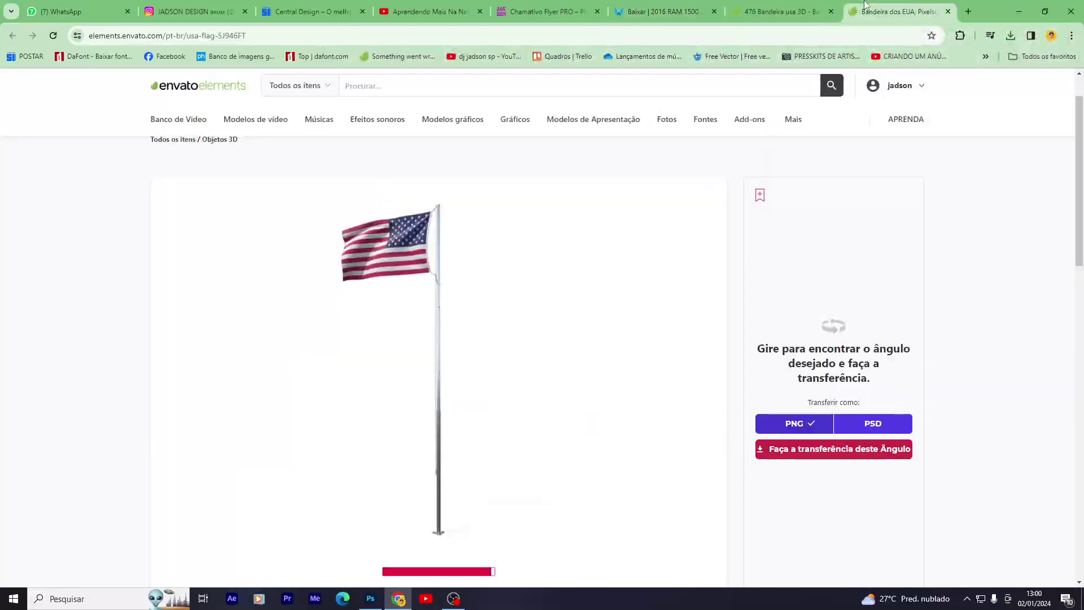
pyautogui.click(836, 7)
pyautogui.scroll(-5, 751, 307)
pyautogui.scroll(-4, 751, 308)
pyautogui.scroll(-4, 757, 308)
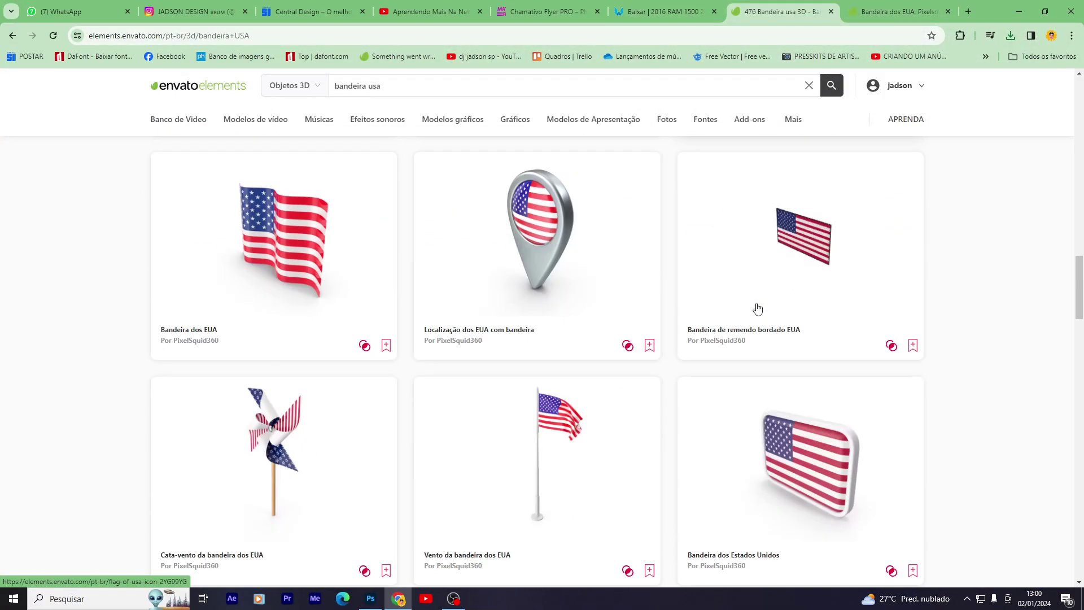
pyautogui.scroll(-5, 362, 305)
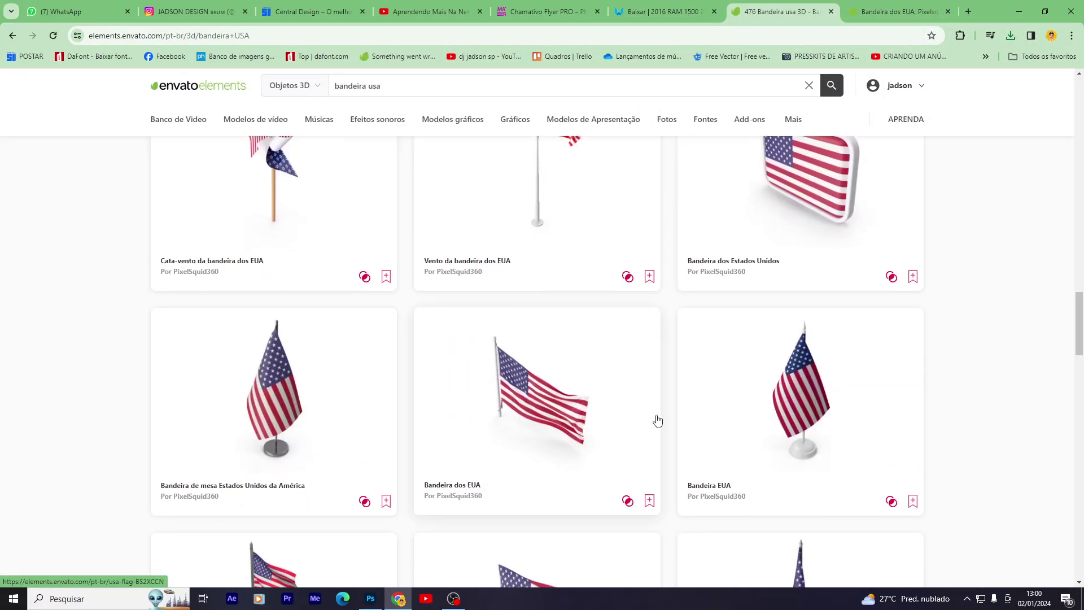
pyautogui.scroll(-5, 660, 418)
pyautogui.scroll(-4, 672, 413)
pyautogui.scroll(-2, 673, 410)
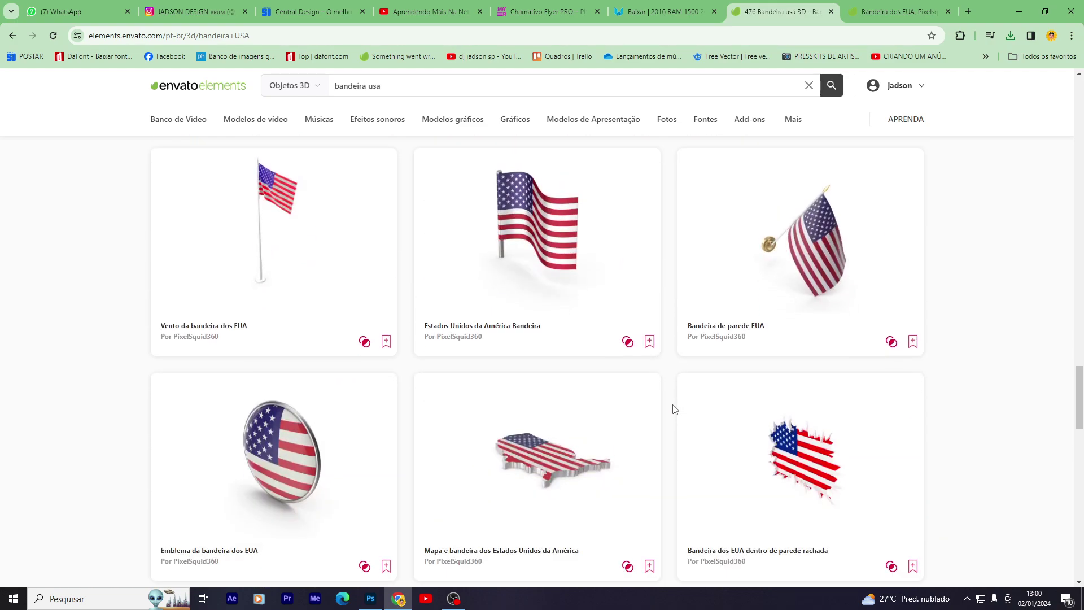
pyautogui.scroll(1, 674, 408)
pyautogui.scroll(-5, 552, 319)
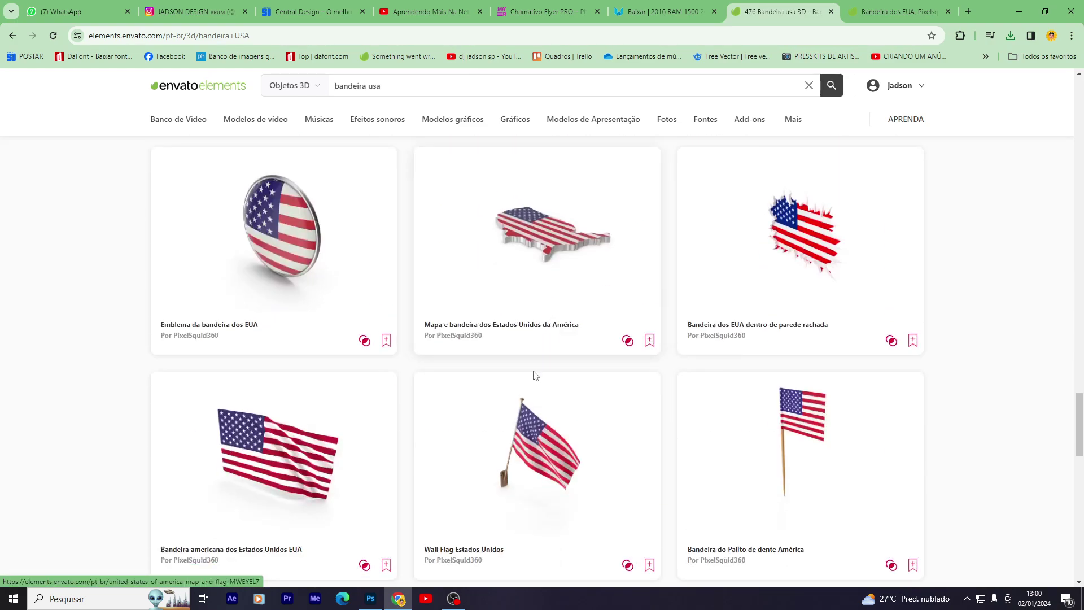
pyautogui.scroll(-2, 535, 376)
pyautogui.click(911, 10)
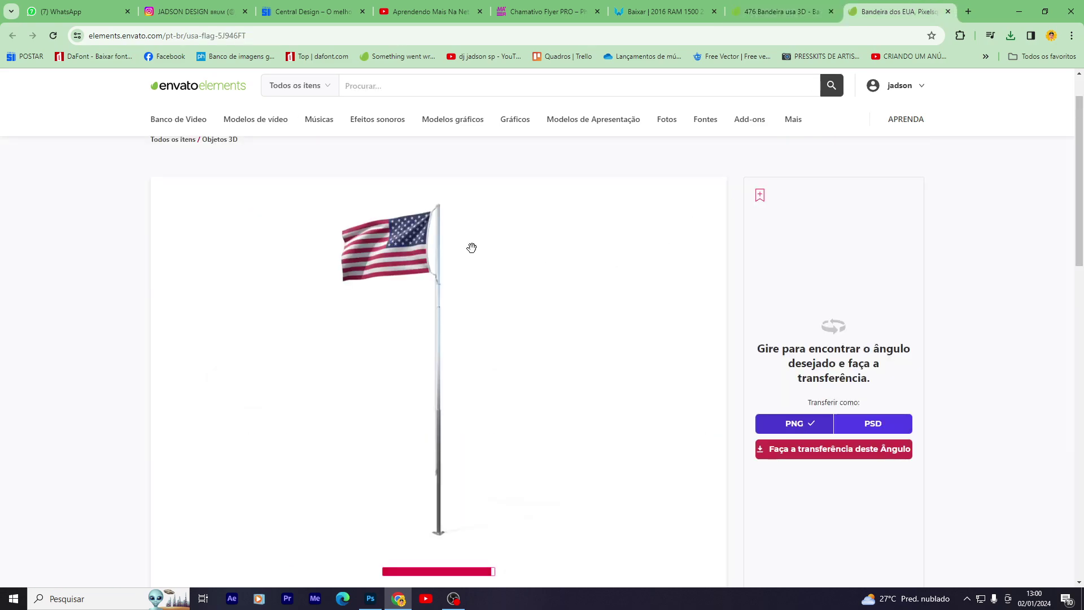
pyautogui.moveTo(476, 232)
pyautogui.mouseDown()
pyautogui.moveTo(395, 254)
pyautogui.moveTo(452, 265)
pyautogui.moveTo(438, 260)
pyautogui.mouseUp()
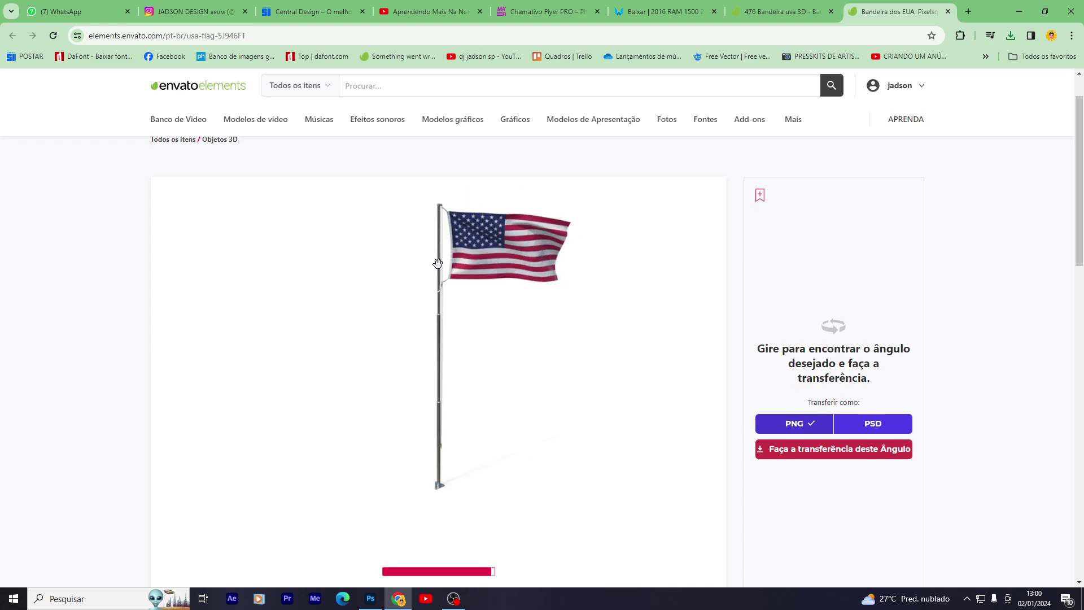
# Download this flag angle as USA Flag.I10.2k.png via the project and close Envato tabs.
pyautogui.click(760, 446)
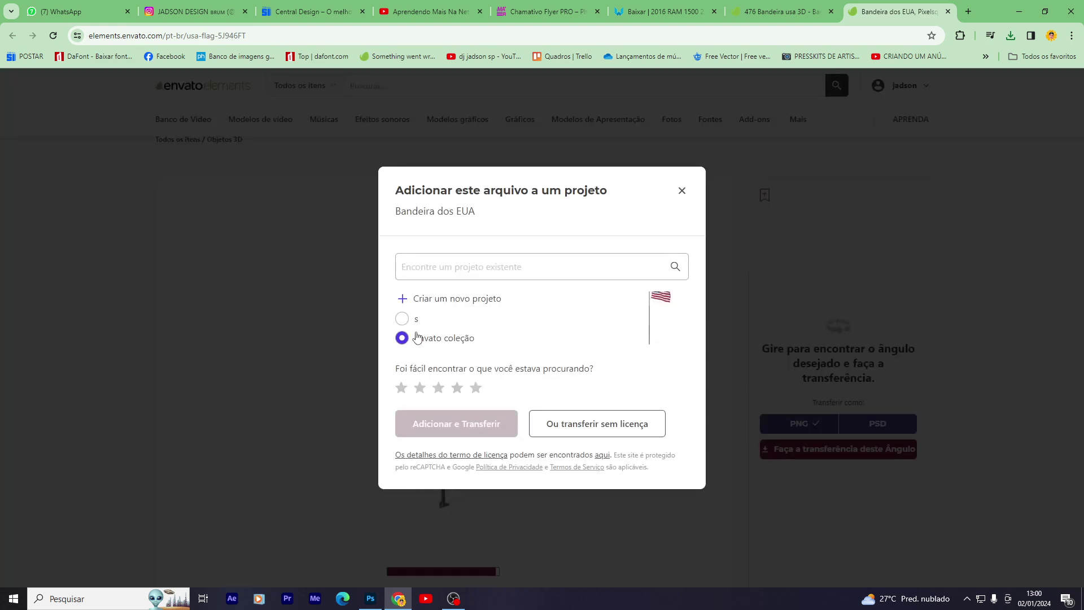
pyautogui.click(405, 318)
pyautogui.click(452, 420)
pyautogui.hotkey('ctrl', 'shift', 'Tab')
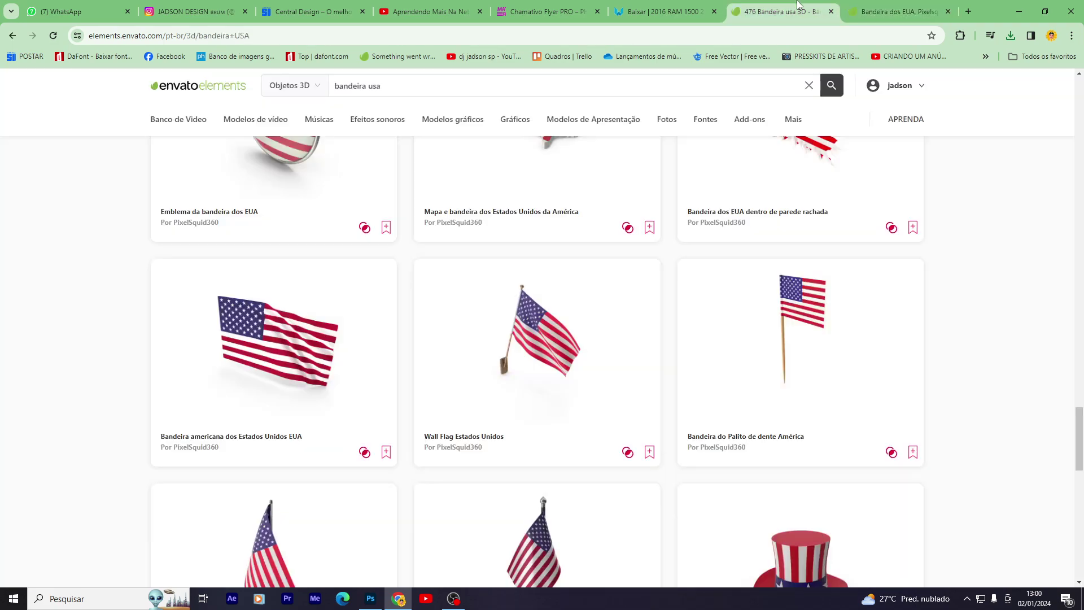
pyautogui.scroll(-5, 610, 407)
pyautogui.scroll(-5, 609, 406)
pyautogui.press('Return')
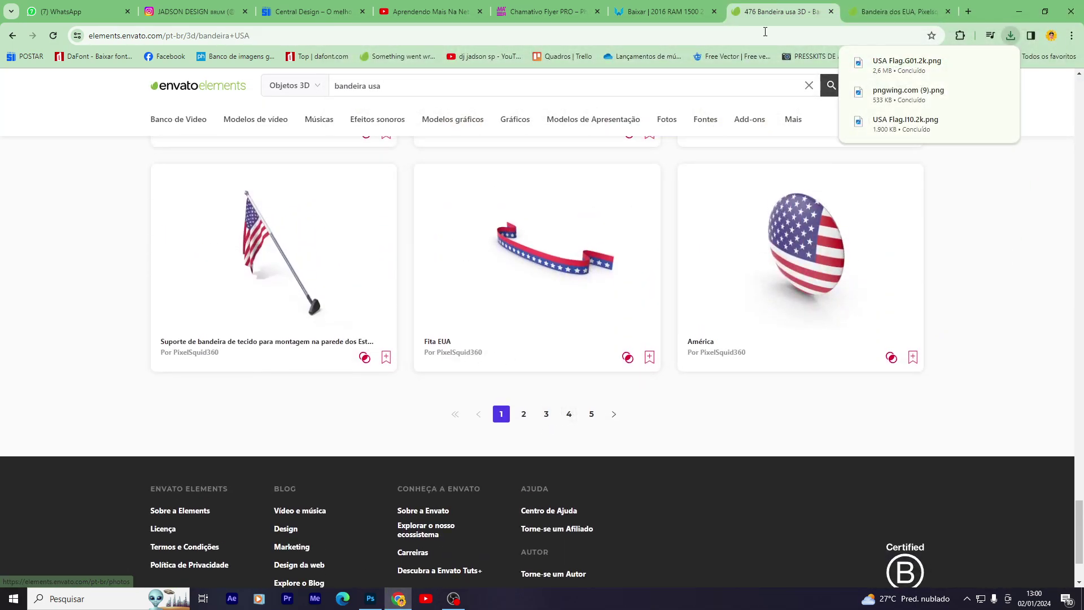
pyautogui.click(831, 11)
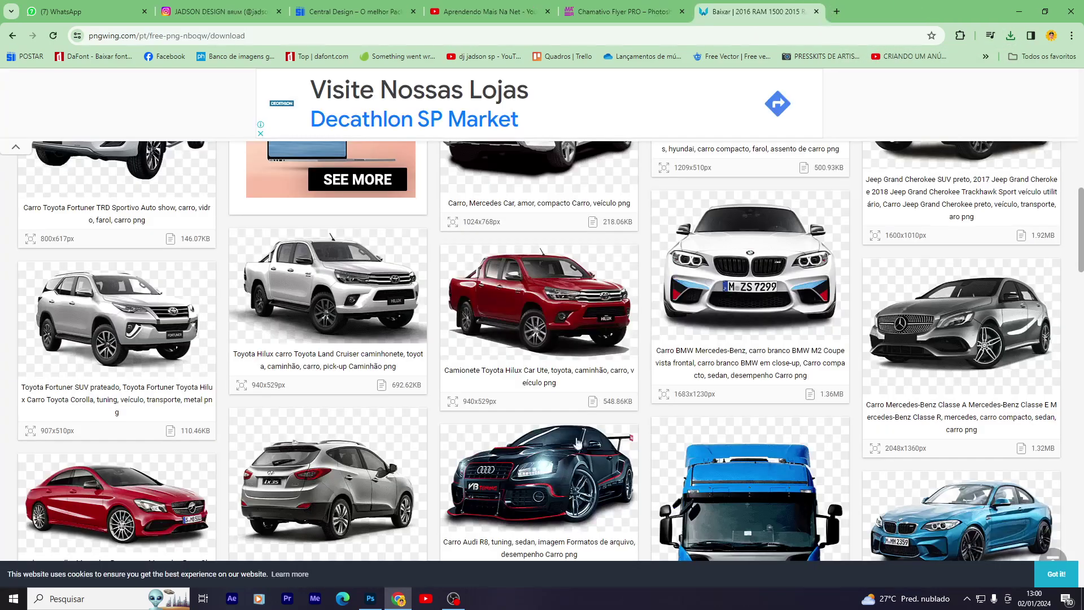
# Create a blank document from the saved Salvo 3 preset (1536 × 1920 px, 300 ppi), then reopen Chrome.
pyautogui.click(400, 599)
pyautogui.click(36, 84)
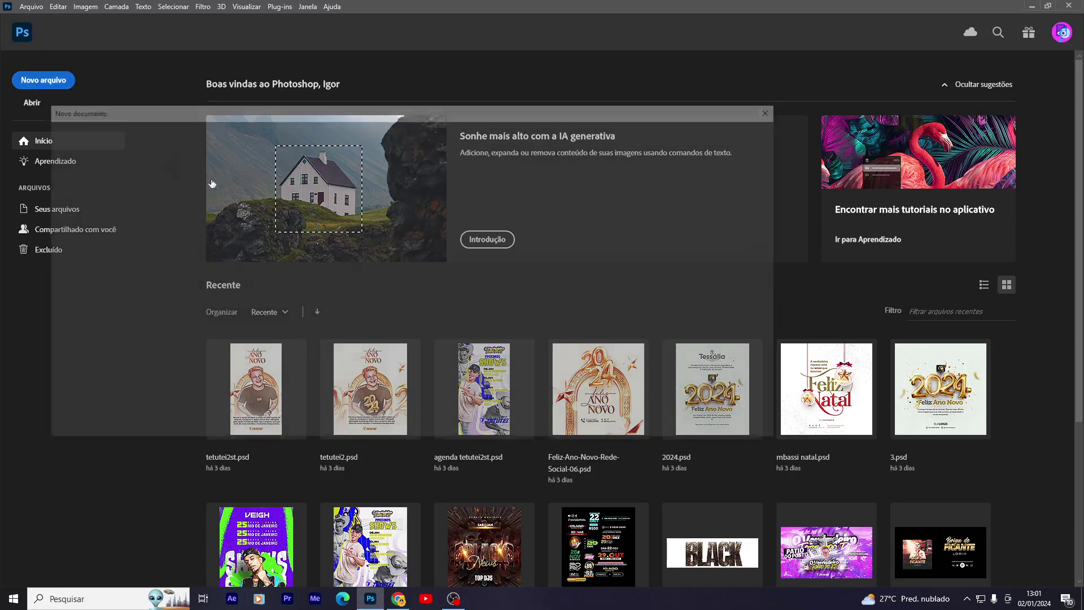
pyautogui.click(108, 135)
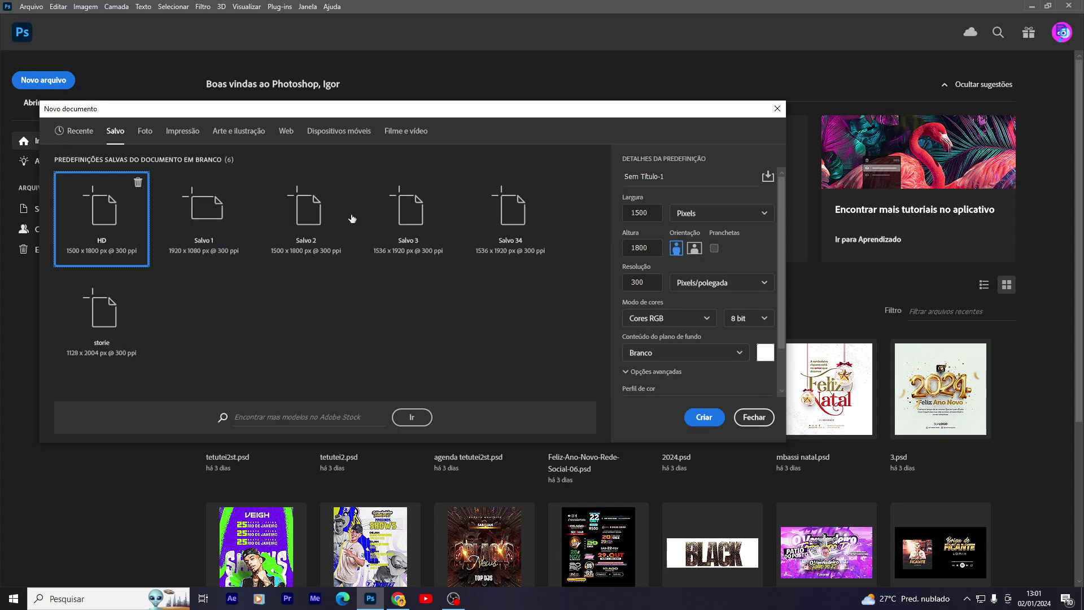
pyautogui.click(418, 207)
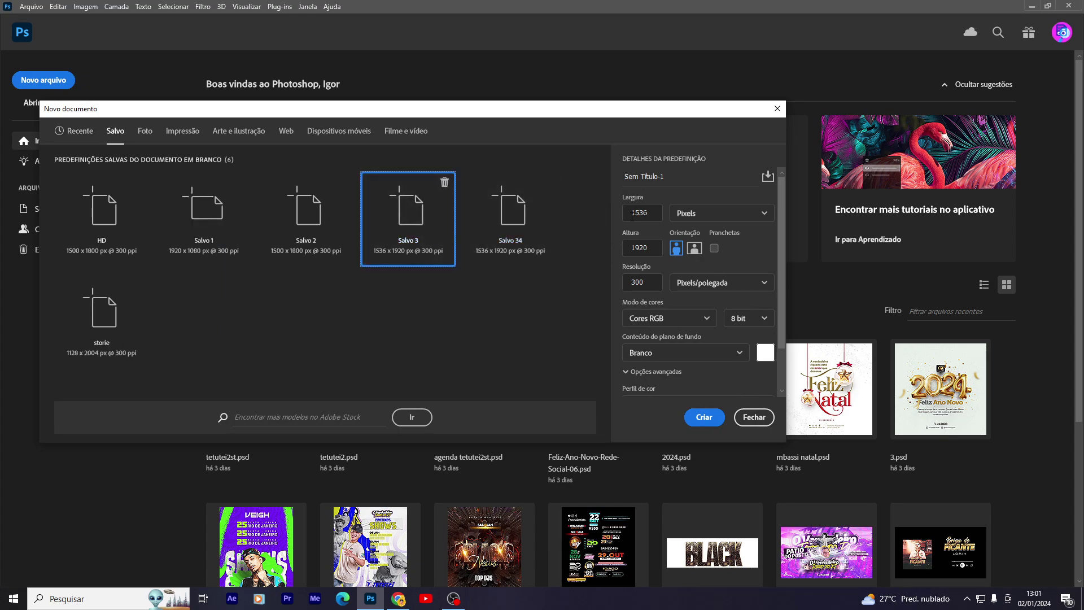
pyautogui.click(704, 418)
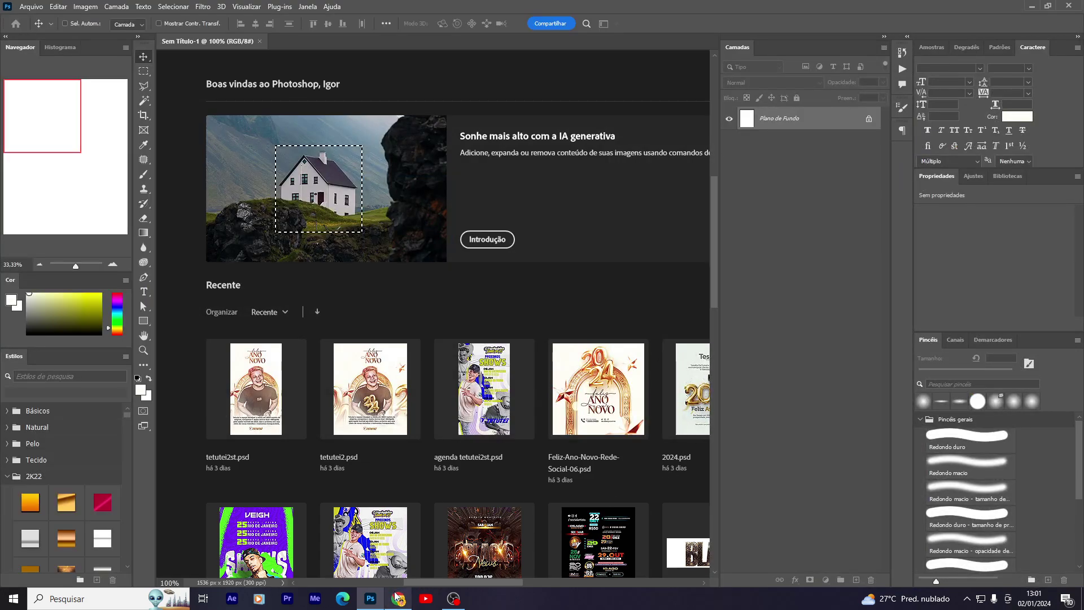
pyautogui.click(398, 597)
pyautogui.click(666, 35)
# Go to Yandex, search for wallpapers and open the image results in a new tab.
pyautogui.write('youtube.com')
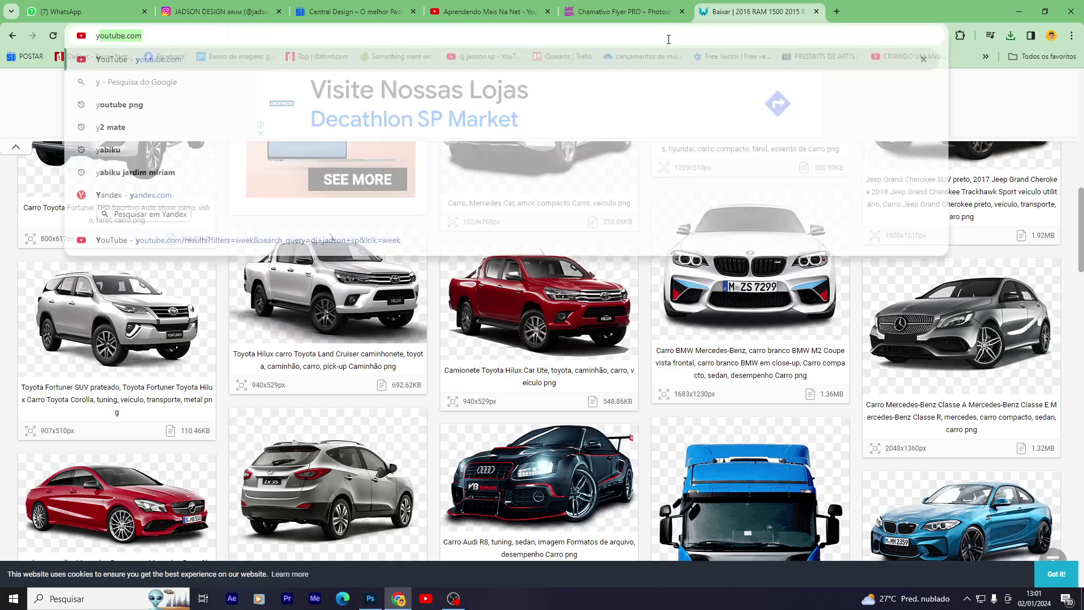
pyautogui.press('Return')
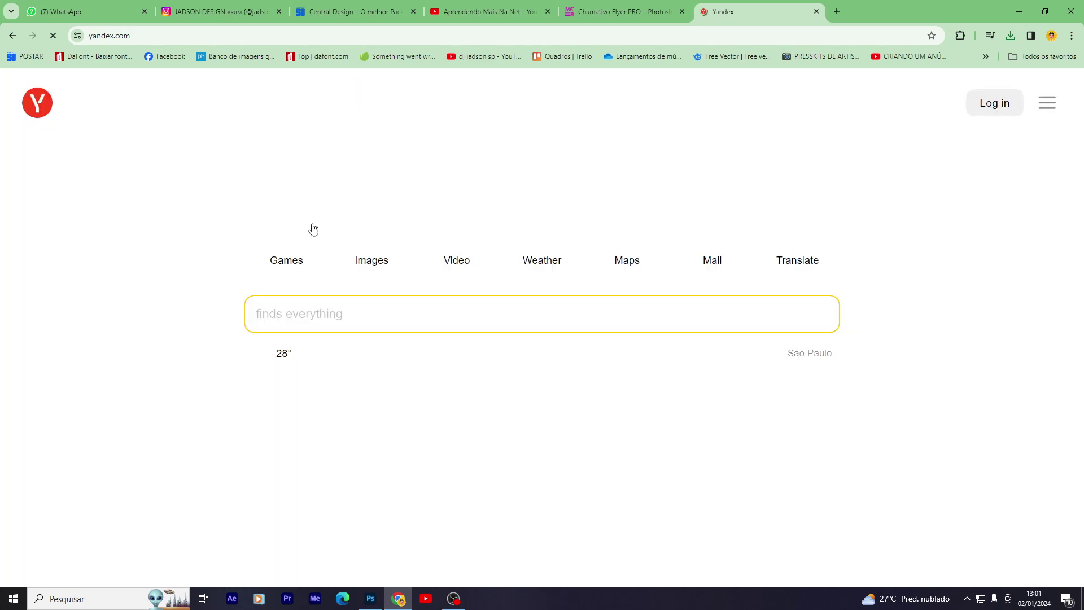
pyautogui.write('arlley')
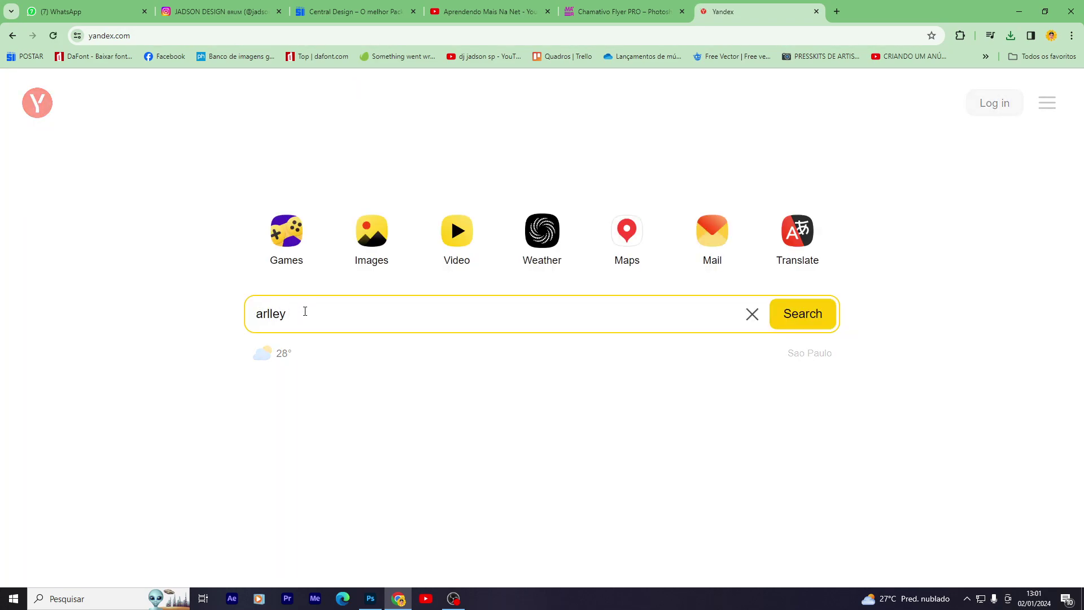
pyautogui.write(' walppaper')
pyautogui.press('Return')
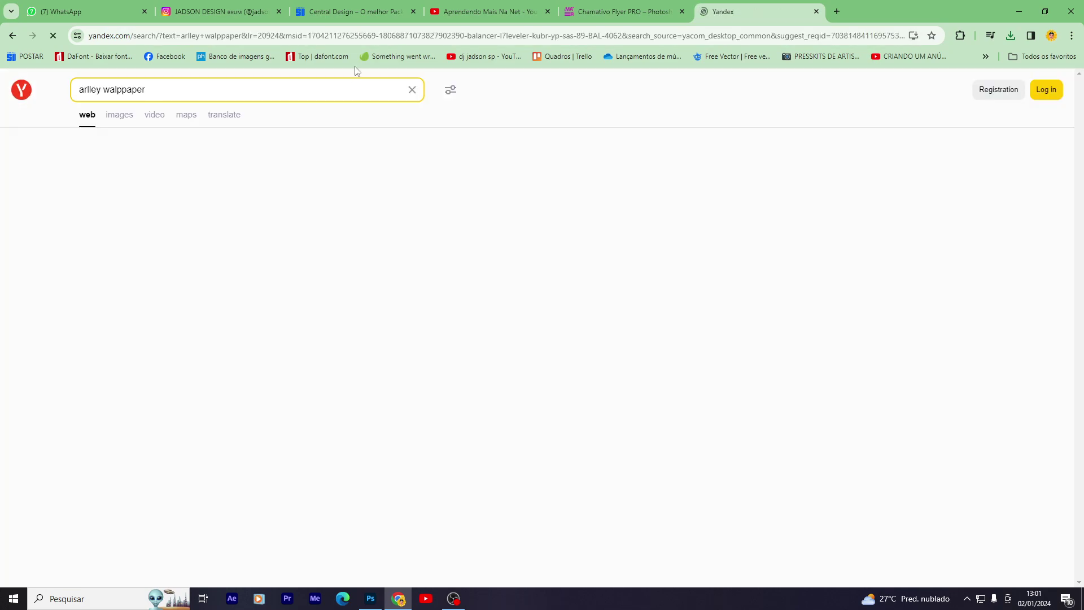
pyautogui.rightClick(353, 79)
pyautogui.click(123, 114)
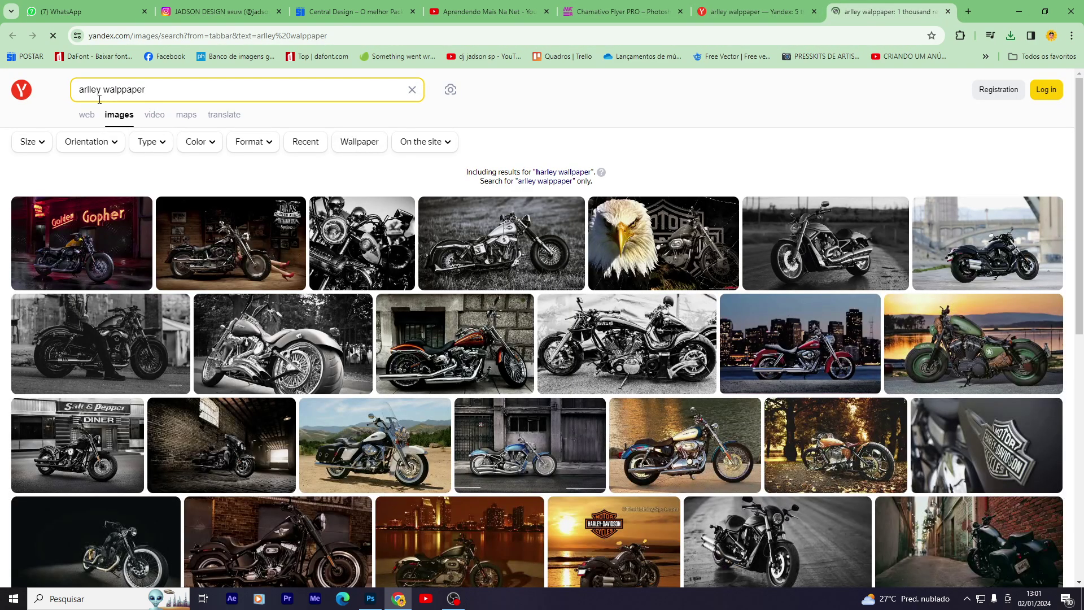
# Correct the misspelled image search query and rerun the search.
pyautogui.moveTo(104, 86); pyautogui.dragTo(97, 88)
pyautogui.press('BackSpace')
pyautogui.press('Return')
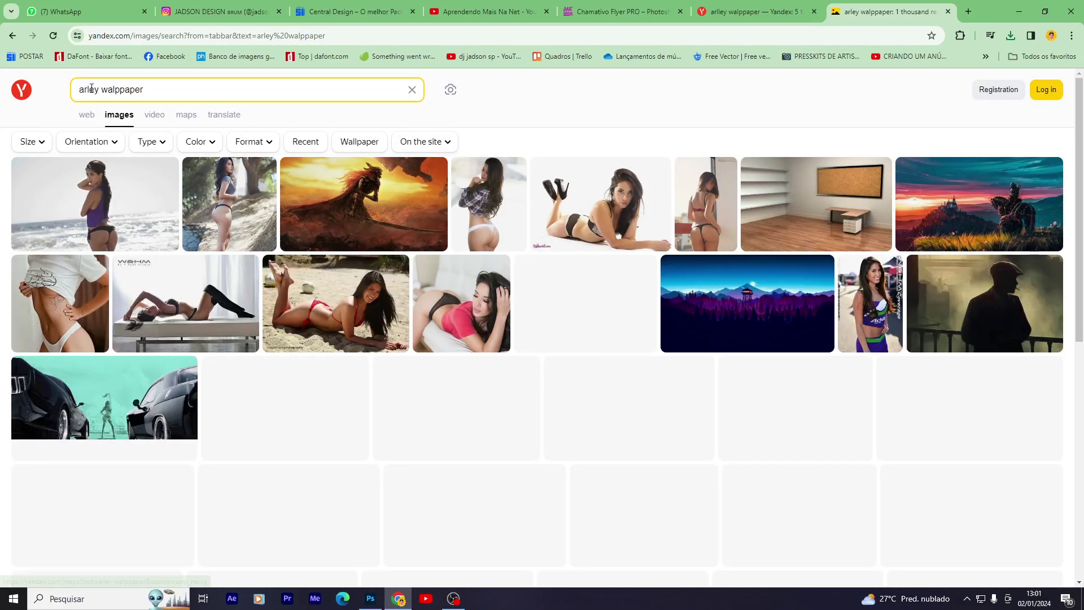
pyautogui.click(101, 87)
pyautogui.press('BackSpace')
pyautogui.press('Return')
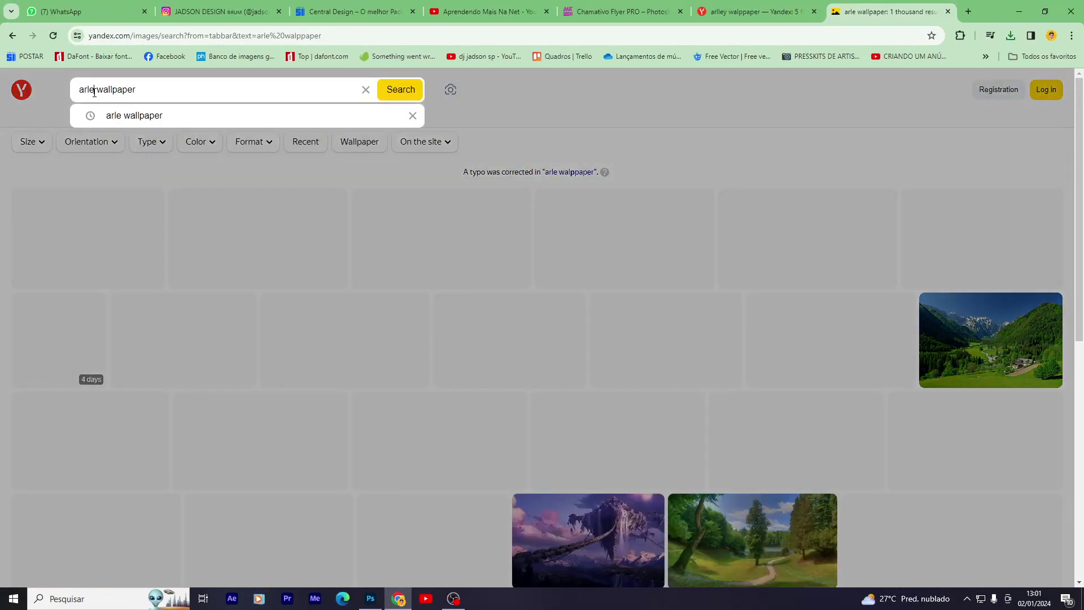
pyautogui.write('i')
pyautogui.press('Return')
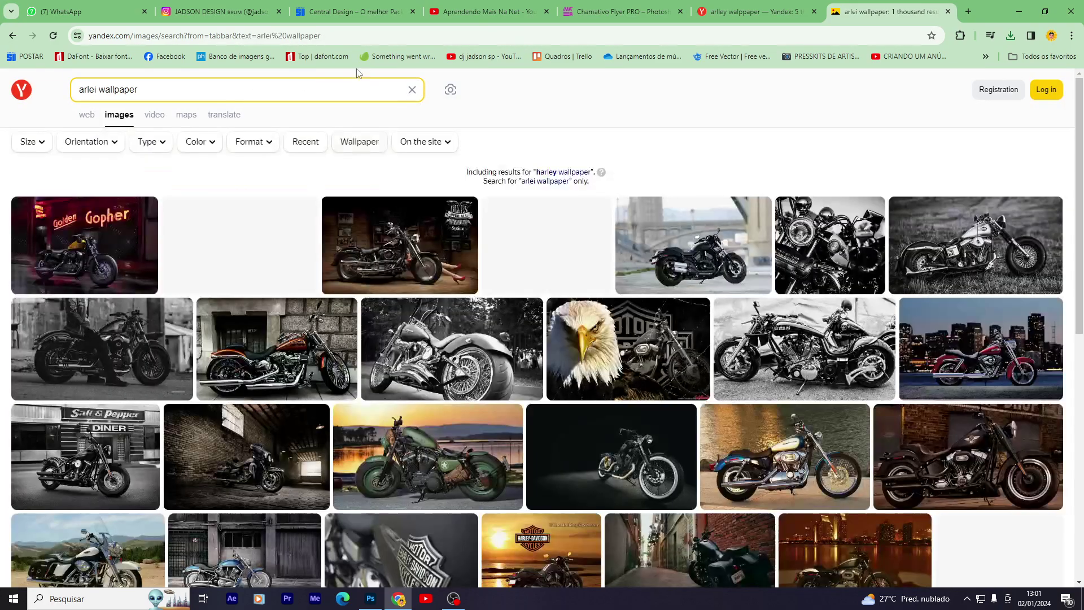
# Search 'beco wallpaper' and open the graffiti brick alley photo full size.
pyautogui.click(231, 89)
pyautogui.write('b')
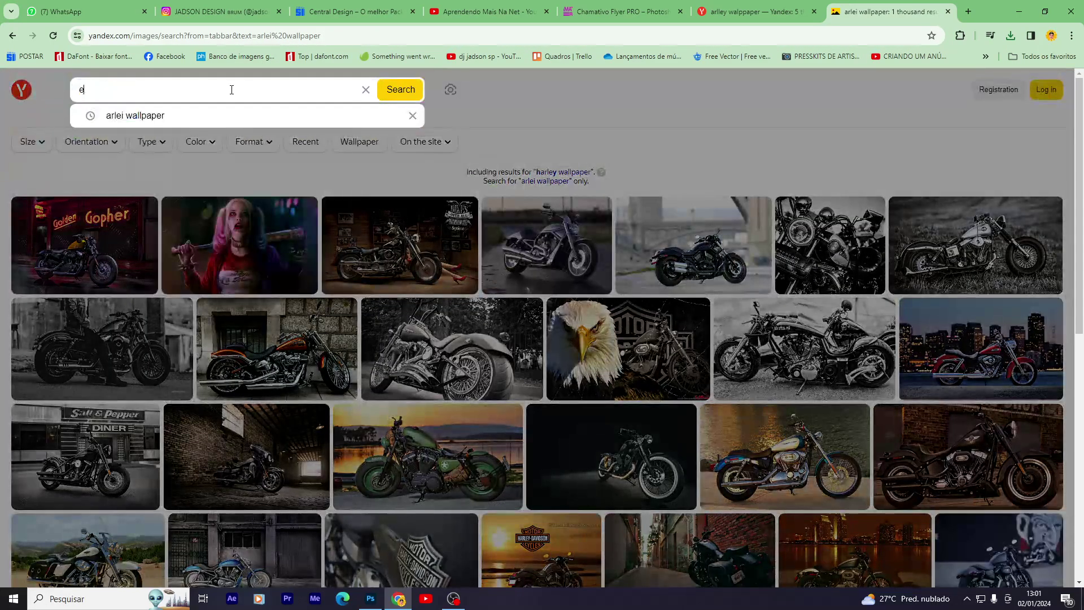
pyautogui.write('eco walppaper')
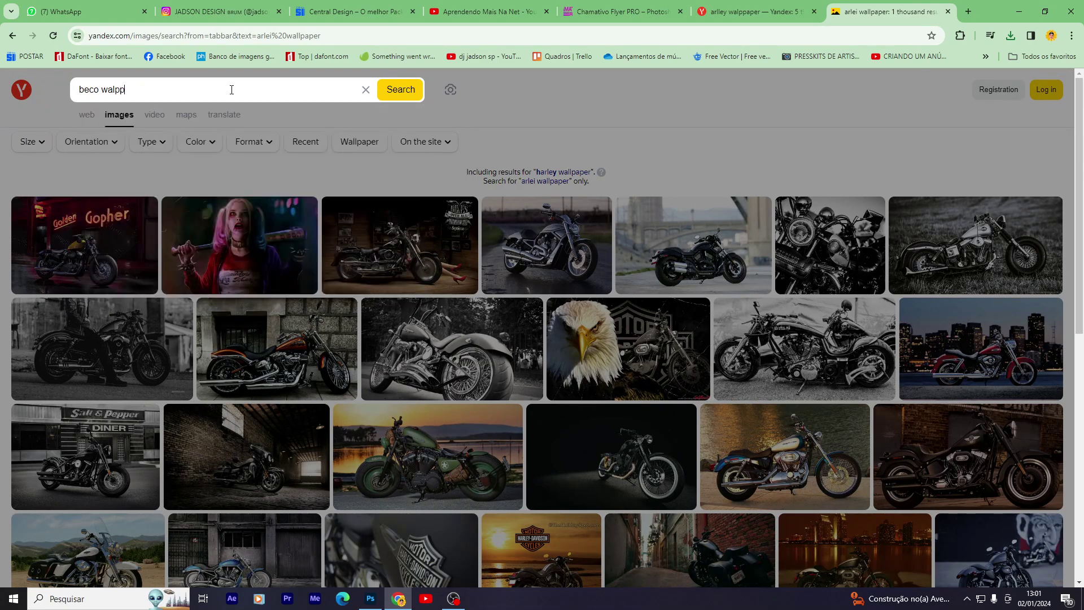
pyautogui.press('Return')
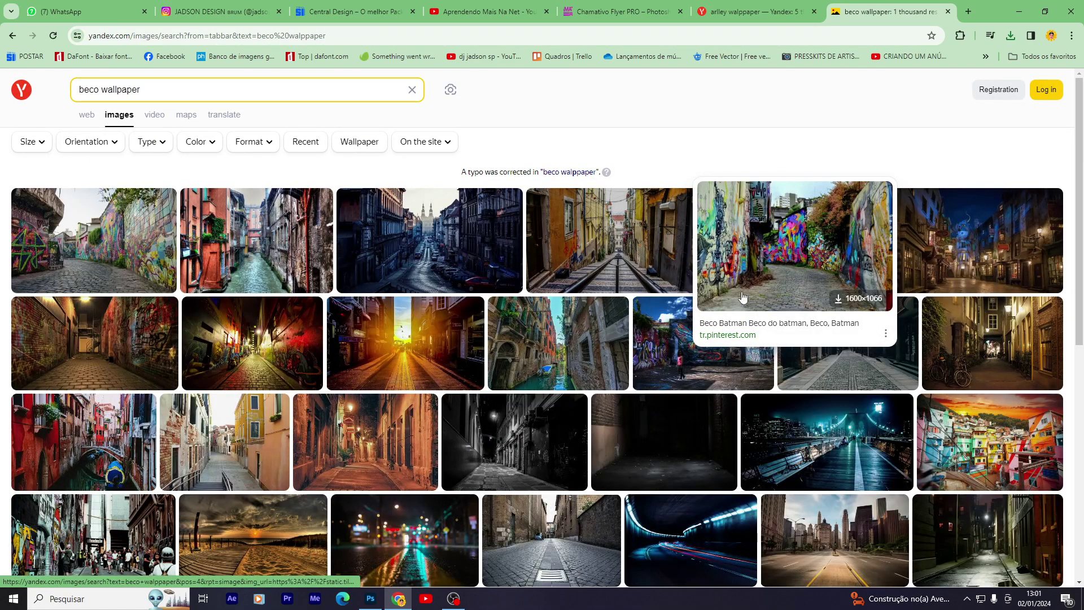
pyautogui.click(109, 344)
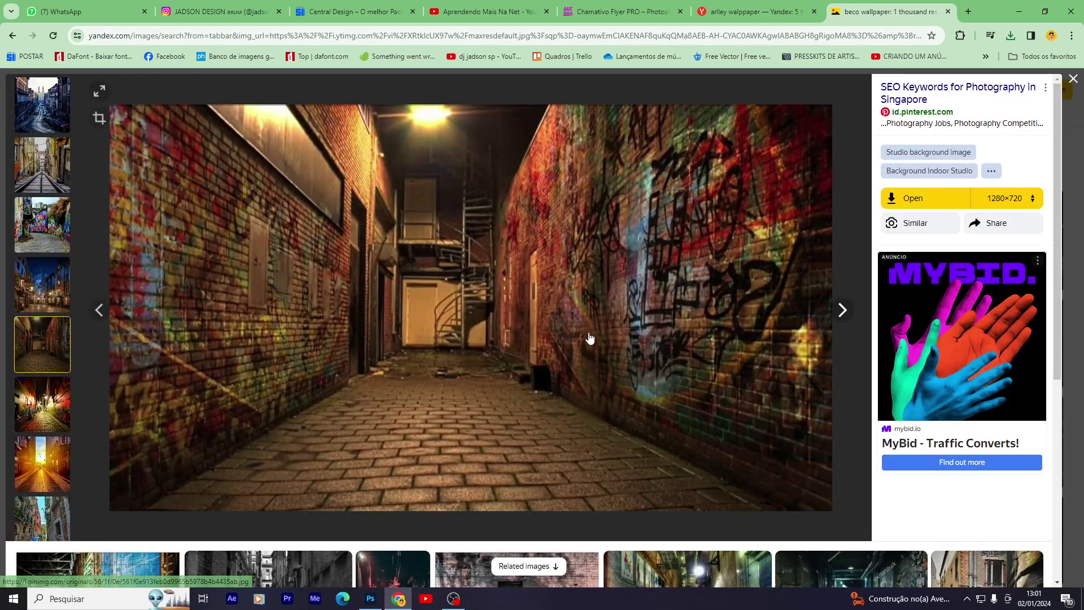
pyautogui.rightClick(589, 338)
# Copy the alley image, paste it into Photoshop and scale it to fill the canvas.
pyautogui.click(666, 375)
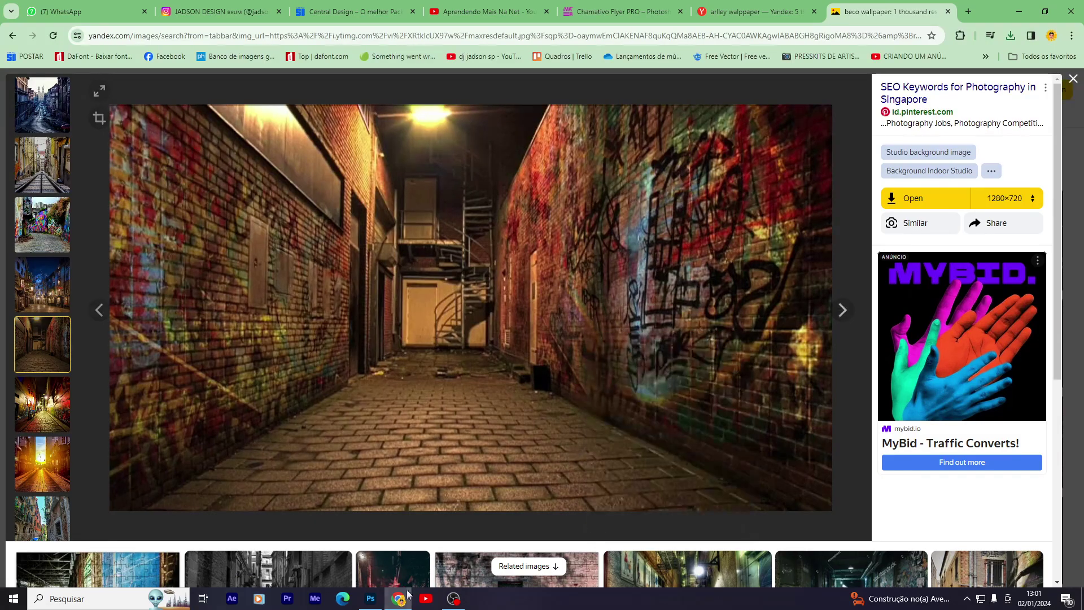
pyautogui.click(370, 599)
pyautogui.hotkey('ctrl', 'v')
pyautogui.hotkey('ctrl', 't')
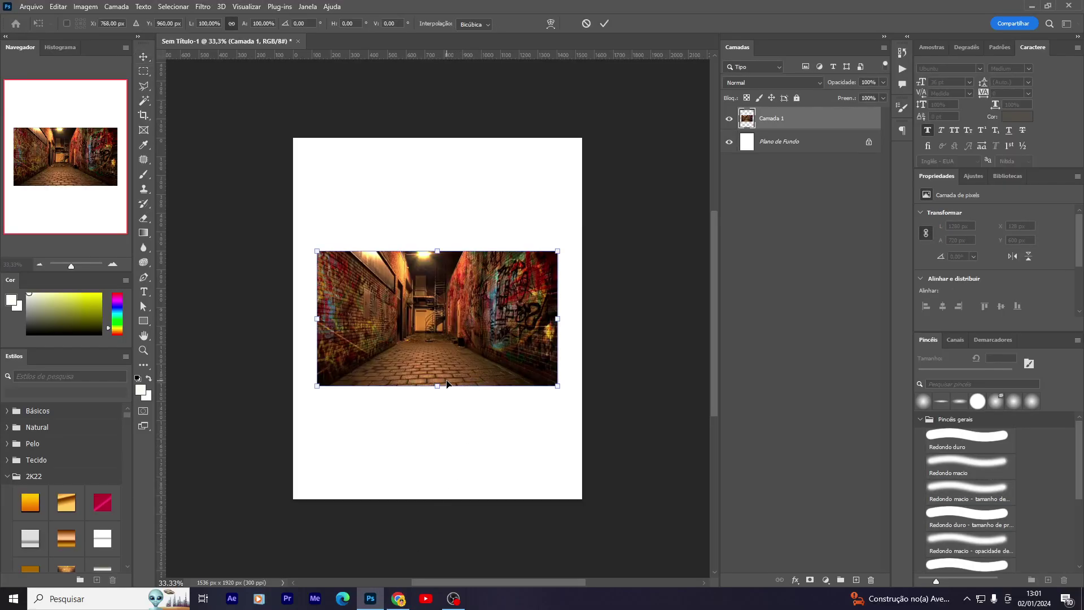
pyautogui.moveTo(437, 386); pyautogui.dragTo(437, 499)
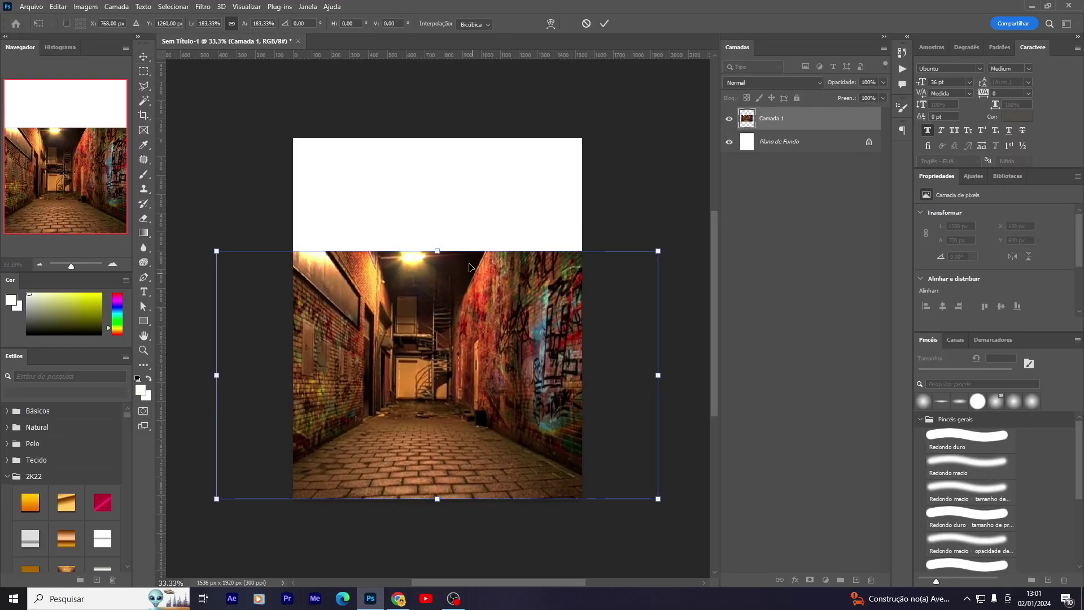
pyautogui.moveTo(438, 239); pyautogui.dragTo(438, 137)
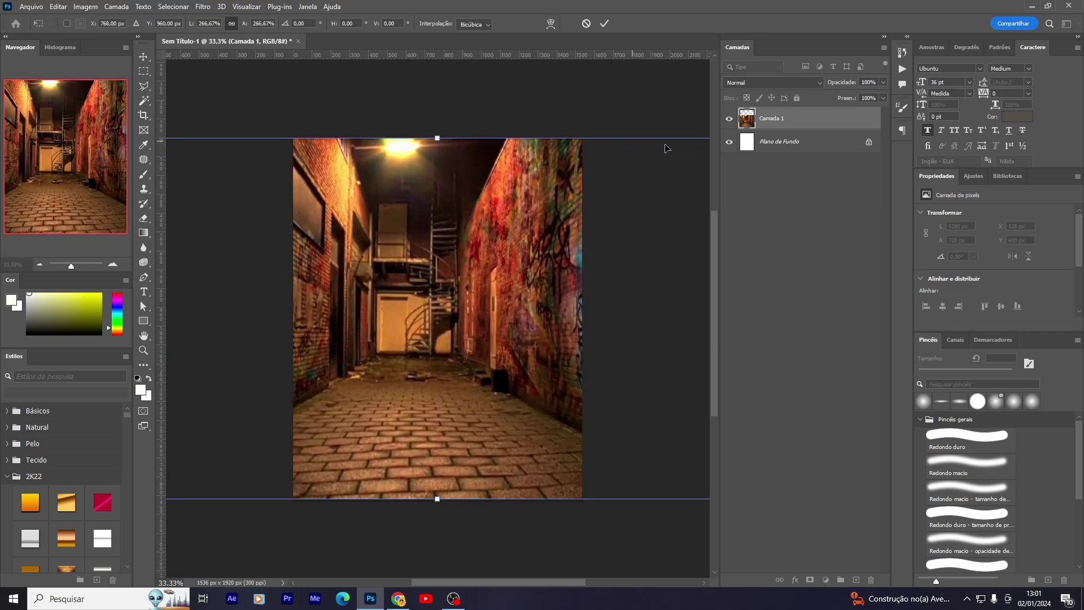
pyautogui.press('Return')
# Convert the alley layer to a smart object, nudge it right, and apply a slight Gaussian Blur.
pyautogui.rightClick(833, 116)
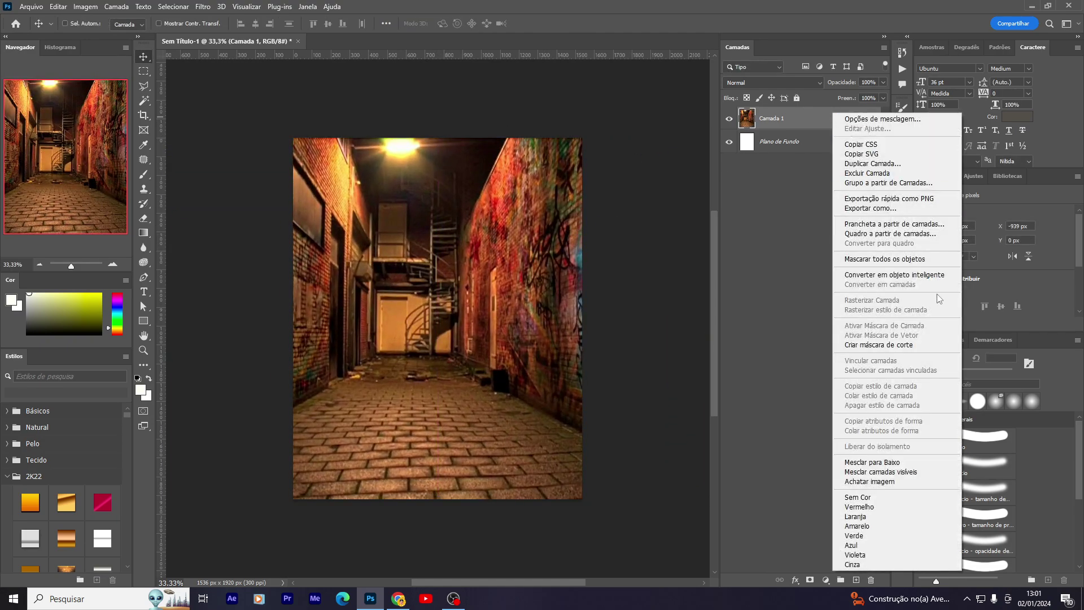
pyautogui.click(864, 278)
pyautogui.moveTo(512, 294); pyautogui.dragTo(534, 294)
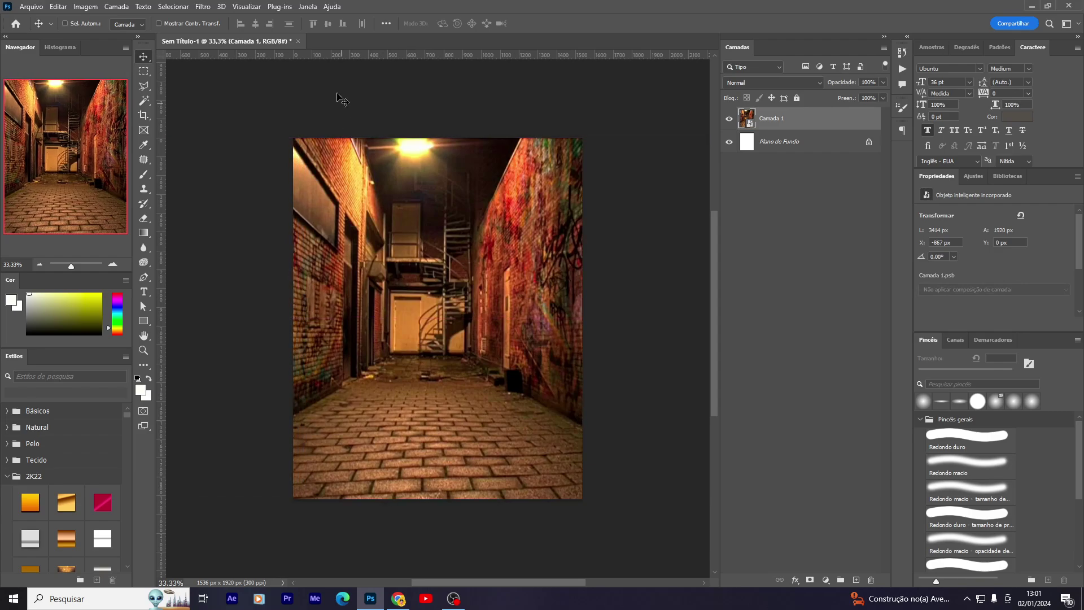
pyautogui.click(201, 8)
pyautogui.moveTo(217, 151)
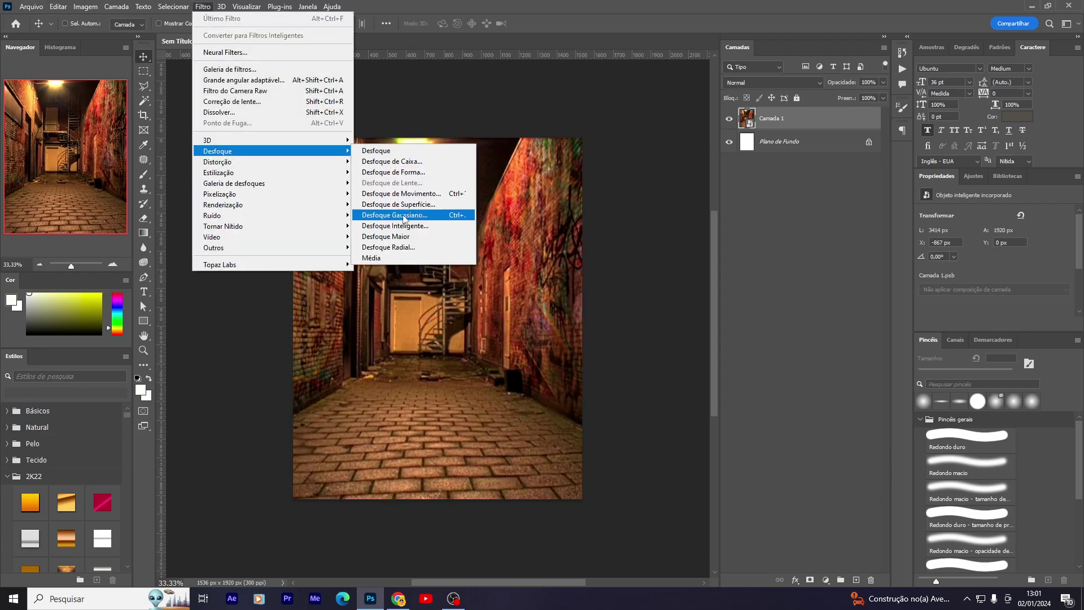
pyautogui.click(409, 215)
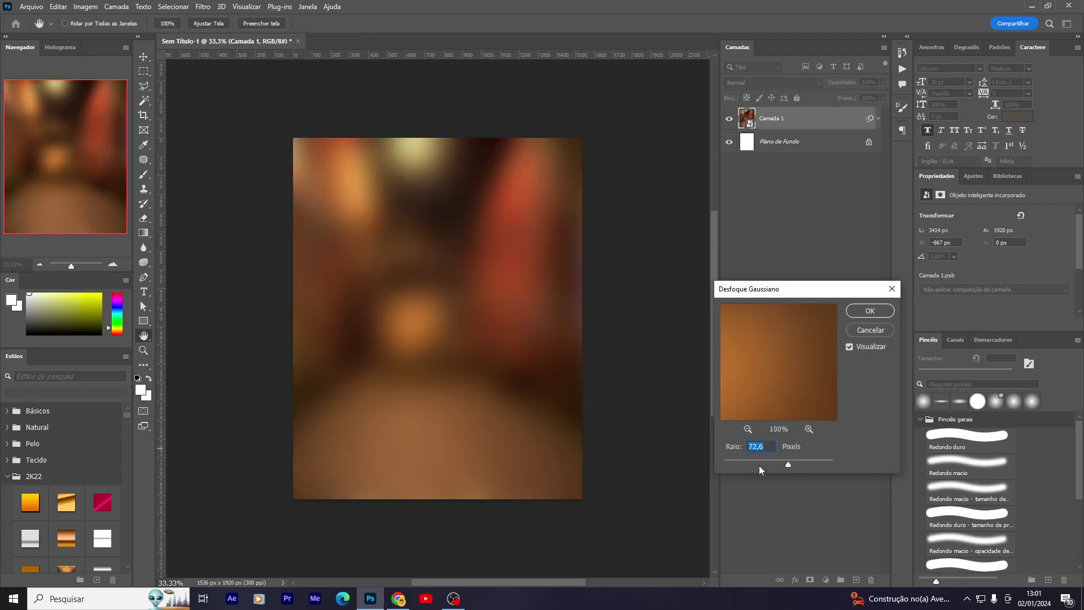
pyautogui.moveTo(759, 465); pyautogui.dragTo(745, 464)
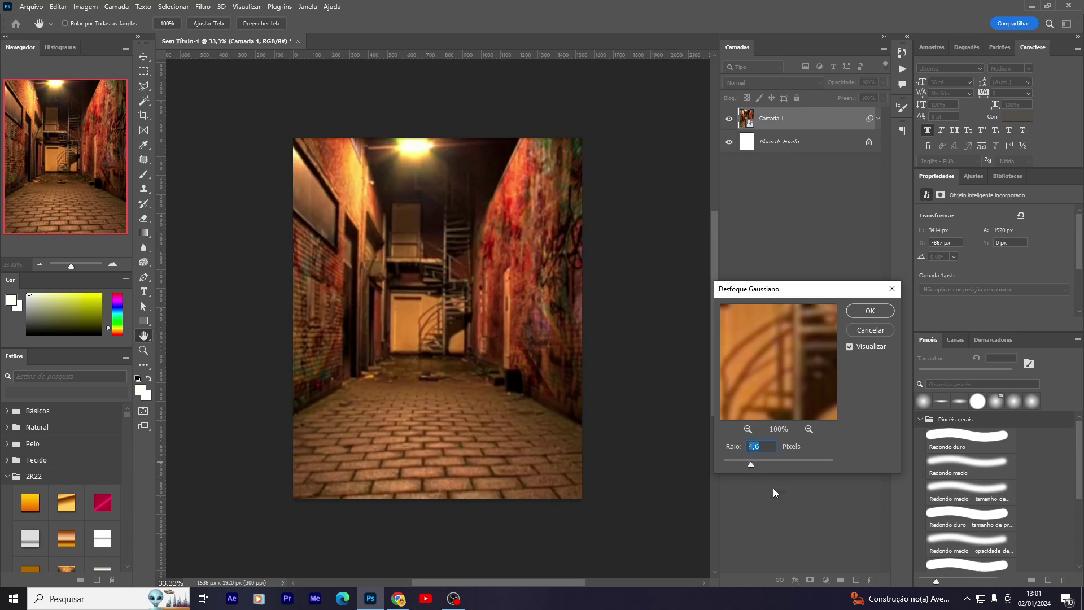
pyautogui.press('Return')
pyautogui.click(829, 579)
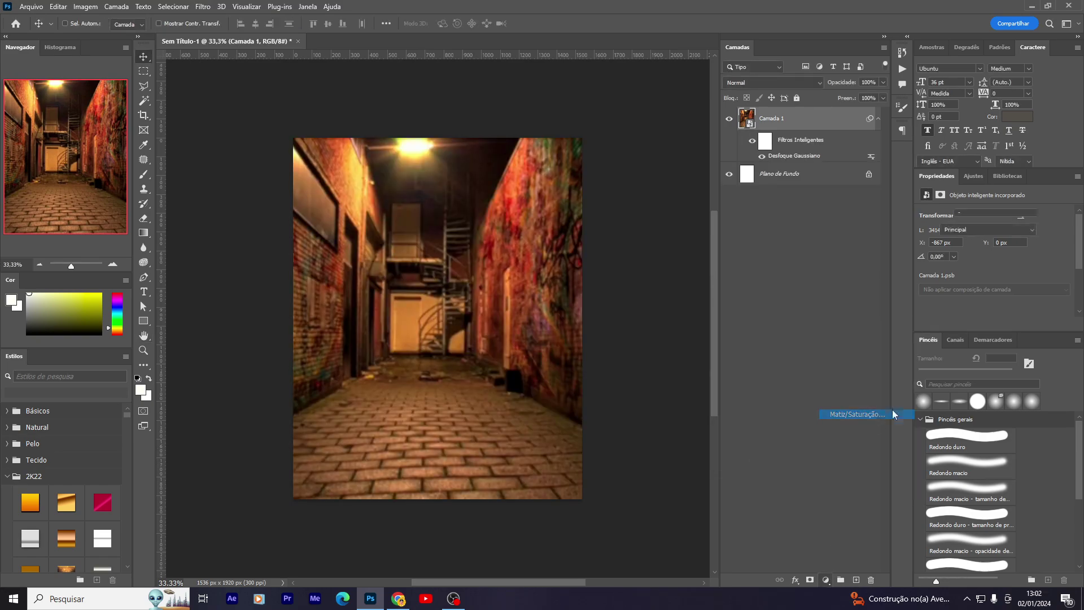
# Add a colorized Hue/Saturation layer: hue about 233, saturation 48, lightness -31.
pyautogui.click(856, 420)
pyautogui.click(978, 315)
pyautogui.moveTo(960, 256); pyautogui.dragTo(1015, 256)
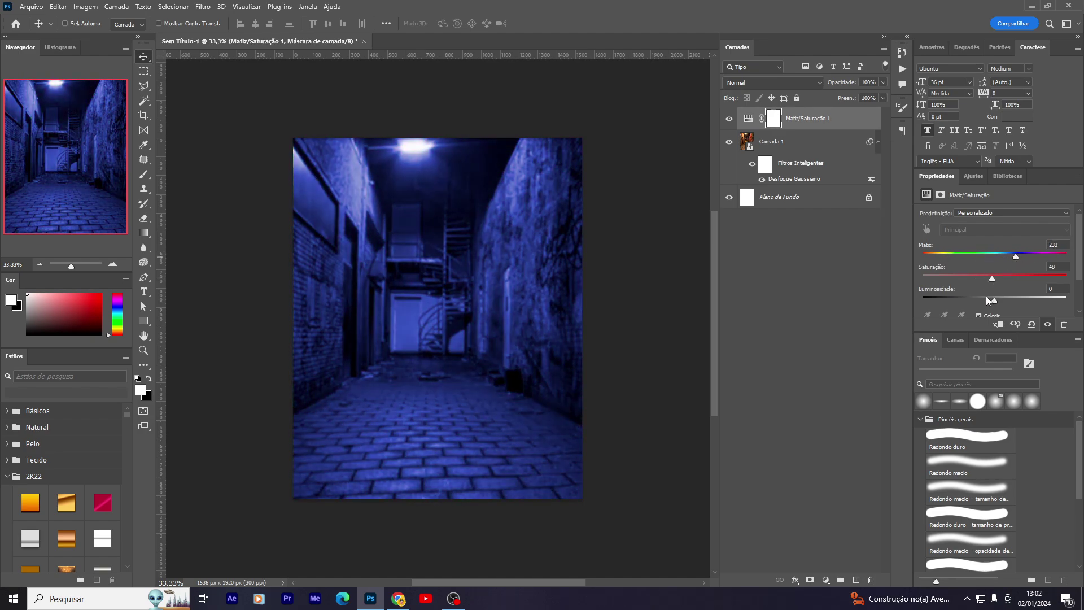
pyautogui.moveTo(995, 300); pyautogui.dragTo(971, 298)
# Add a Curves layer and adjust the curve points to boost the alley's contrast.
pyautogui.click(826, 580)
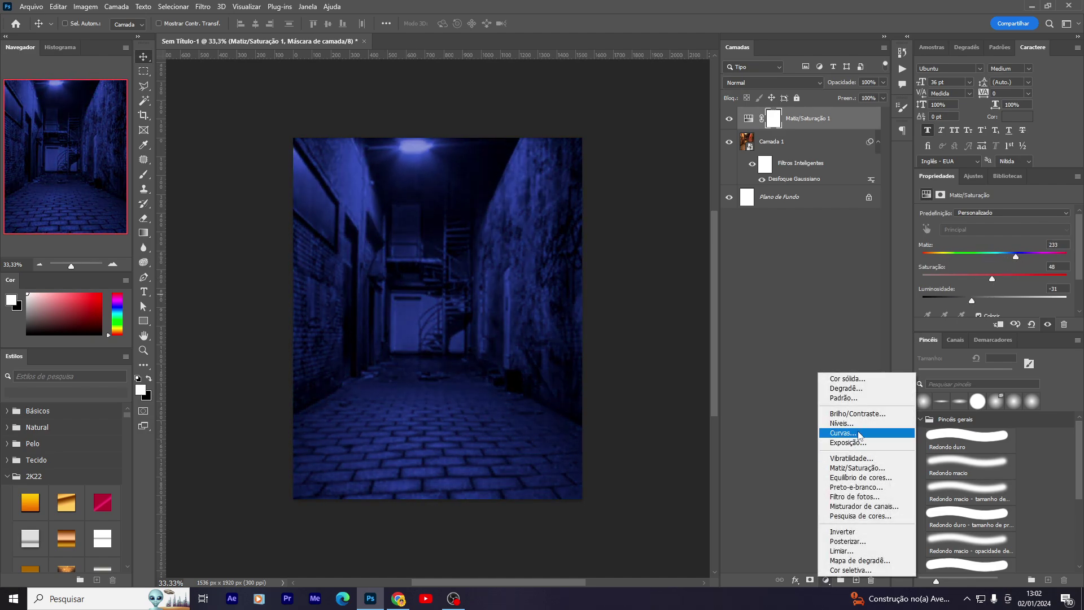
pyautogui.click(855, 435)
pyautogui.scroll(-2, 962, 290)
pyautogui.moveTo(979, 276); pyautogui.dragTo(983, 284)
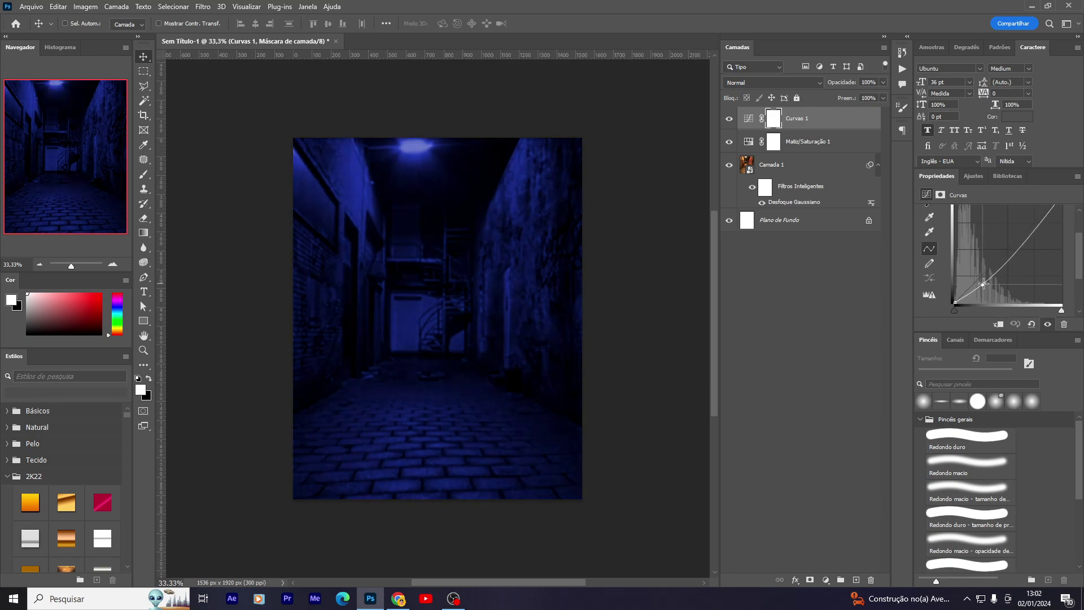
pyautogui.moveTo(1037, 226); pyautogui.dragTo(1028, 219)
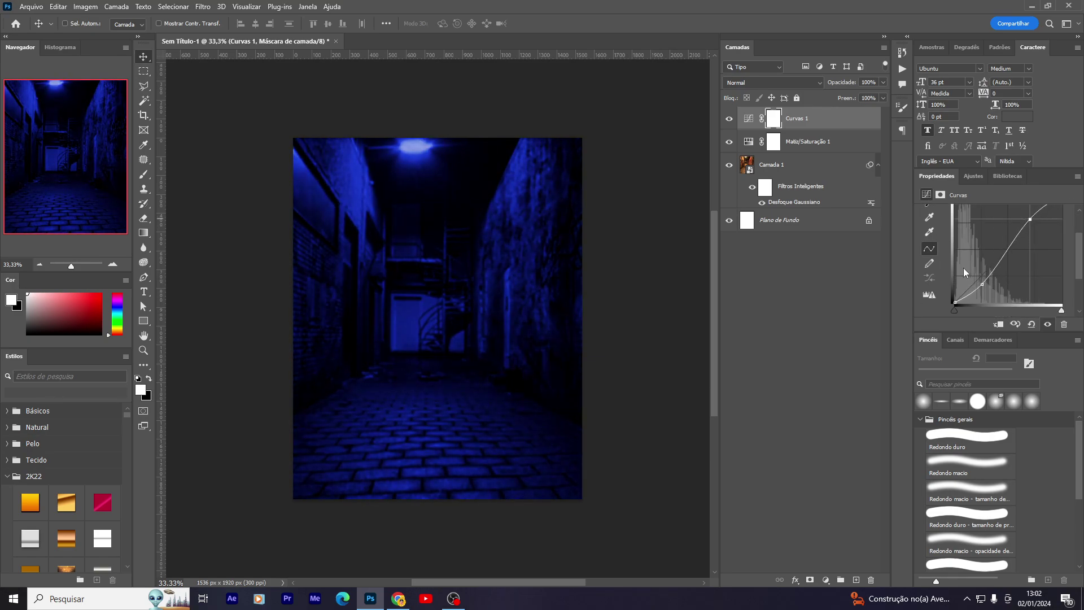
pyautogui.moveTo(982, 280); pyautogui.dragTo(975, 277)
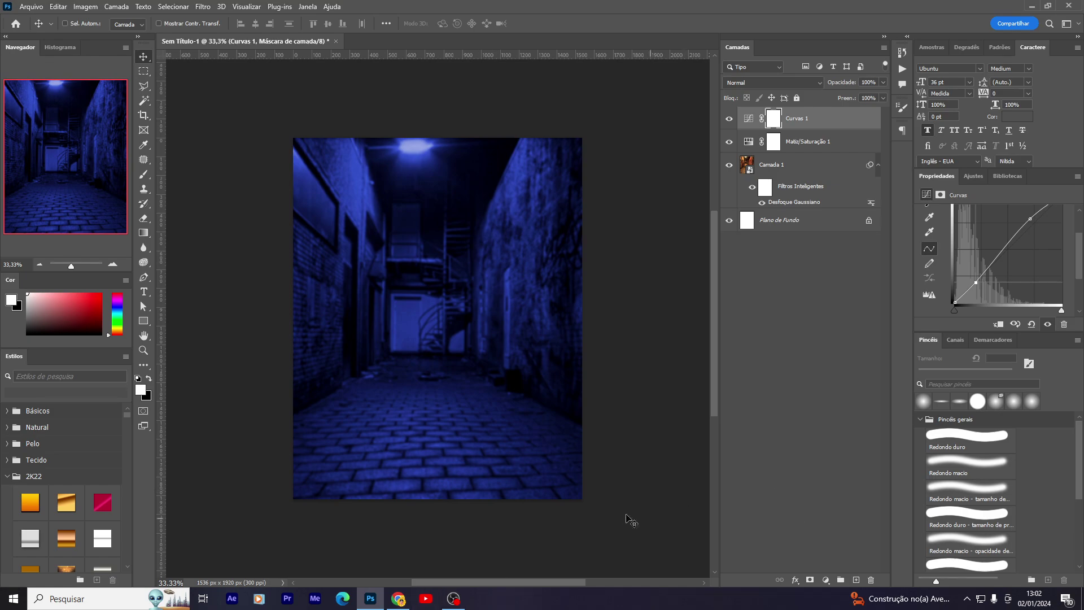
pyautogui.press('super')
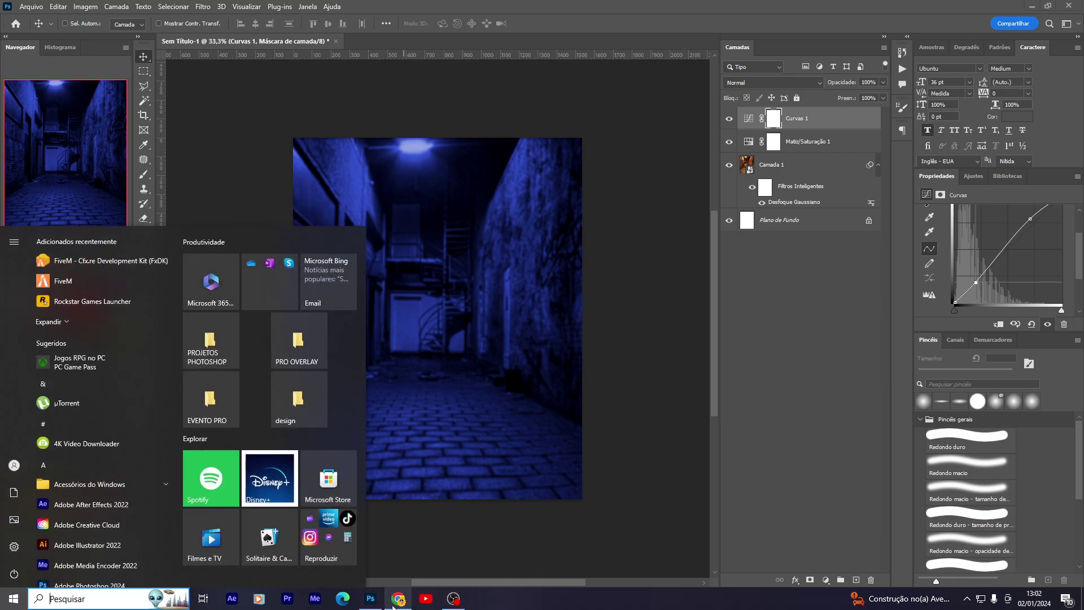
# Place the downloaded pickup truck PNG into Photoshop and move it to the alley's bottom.
pyautogui.click(408, 603)
pyautogui.click(1010, 35)
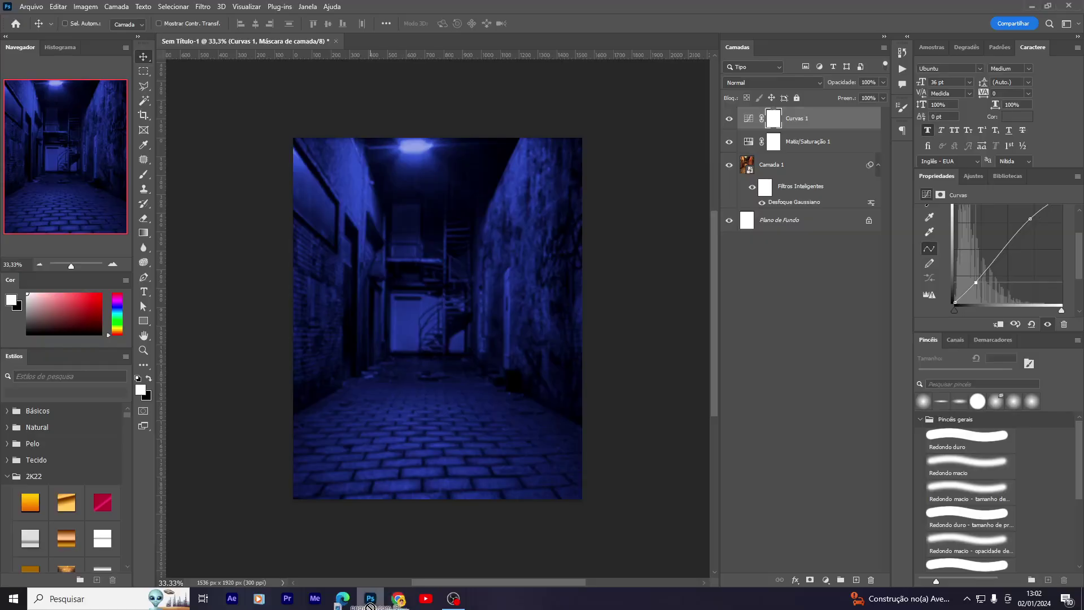
pyautogui.moveTo(917, 123); pyautogui.dragTo(401, 462)
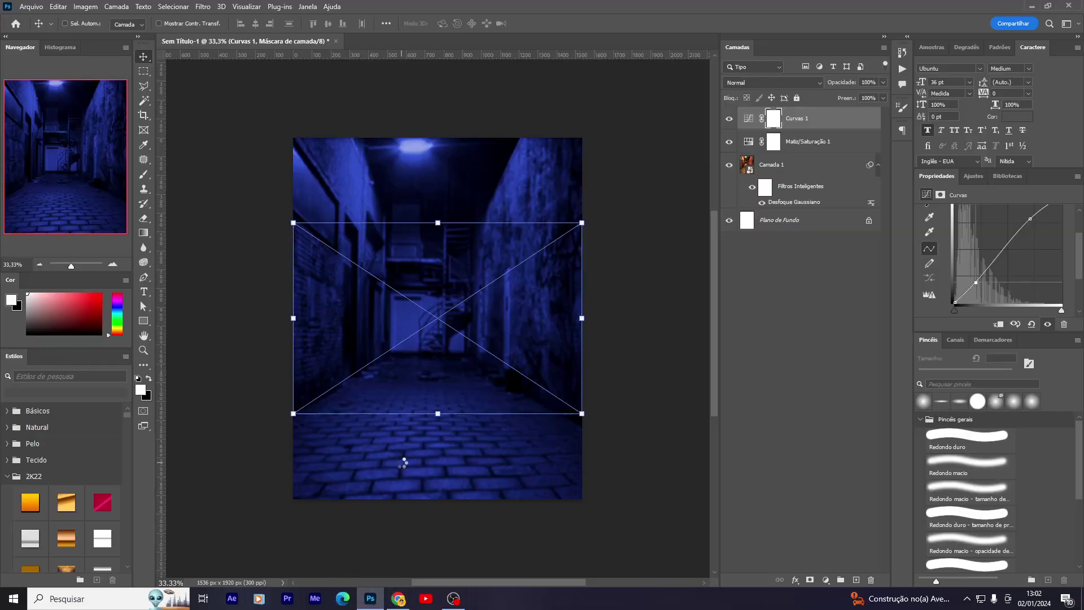
pyautogui.moveTo(450, 433); pyautogui.dragTo(464, 442)
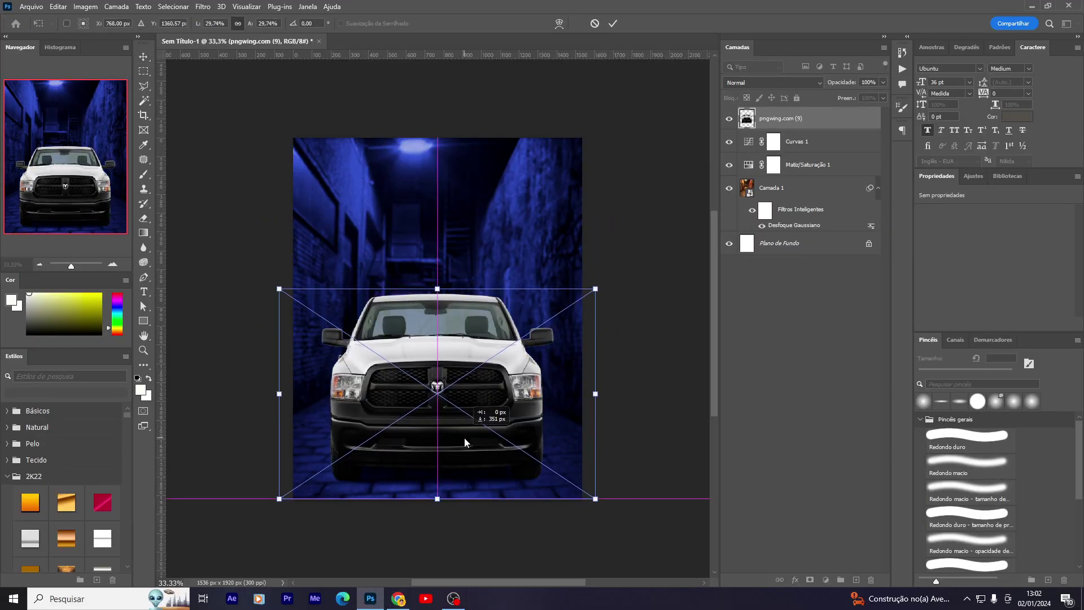
pyautogui.press('Return')
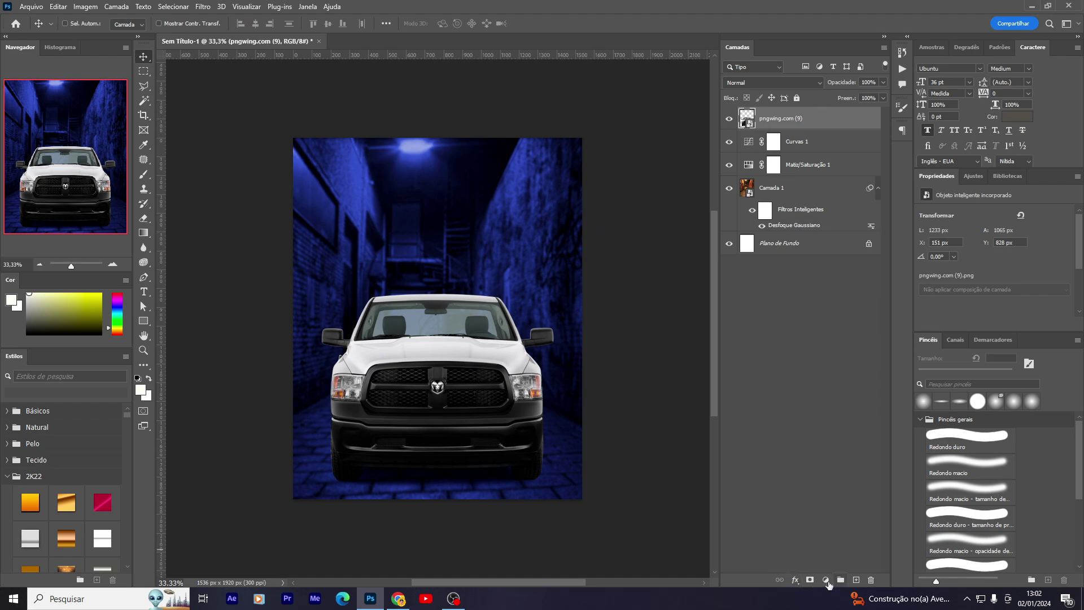
# Drag the cowboy singer photo from the downloads onto the canvas.
pyautogui.click(398, 600)
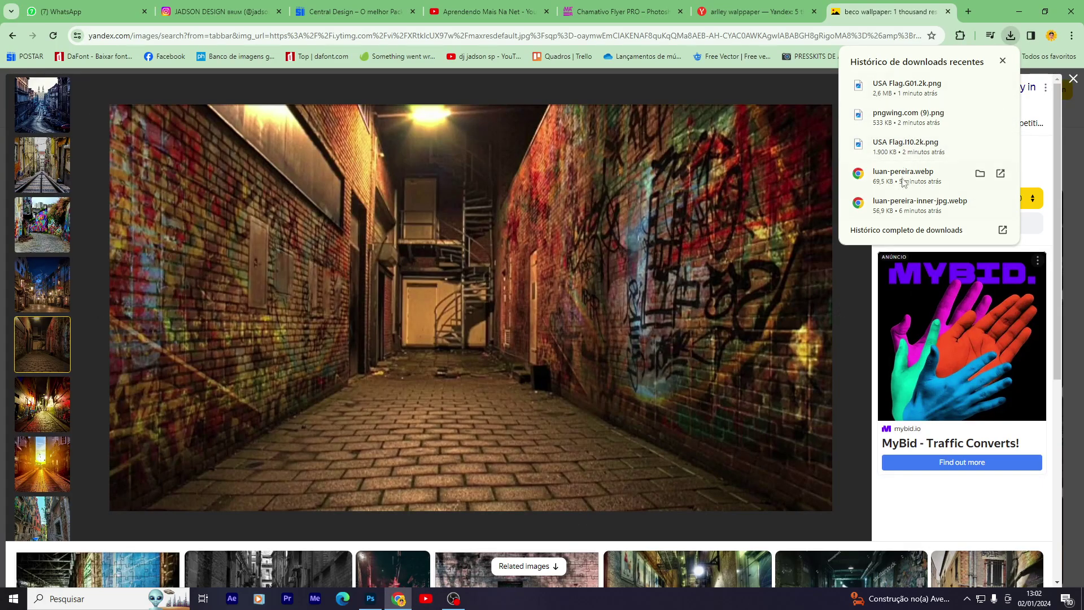
pyautogui.moveTo(903, 182); pyautogui.dragTo(373, 605)
pyautogui.moveTo(408, 476); pyautogui.dragTo(439, 439)
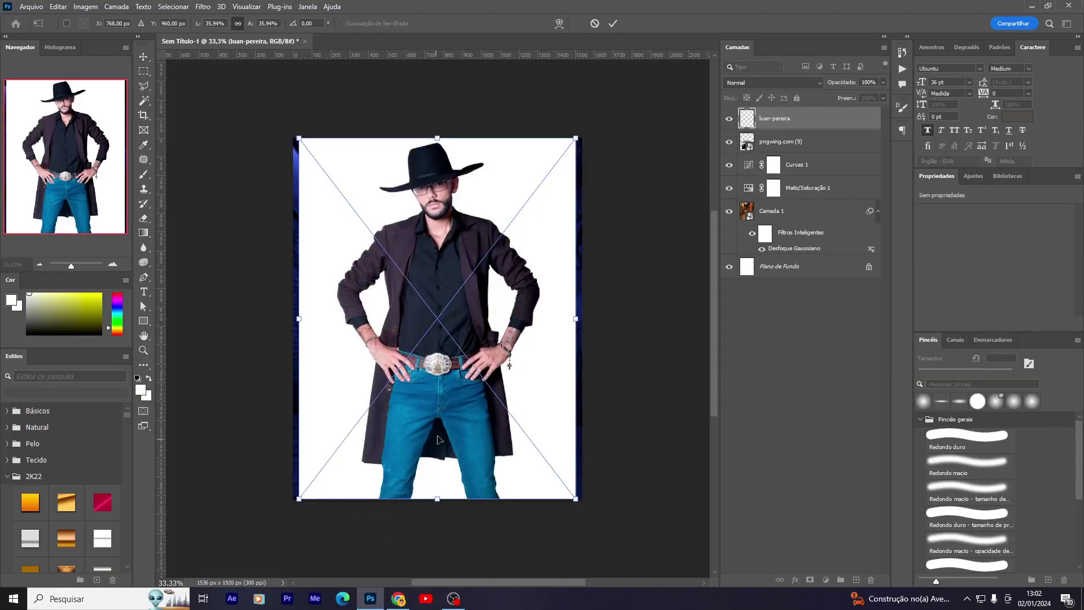
# Use Select Subject and Select and Mask to cut the man out onto a masked copy layer.
pyautogui.click(146, 103)
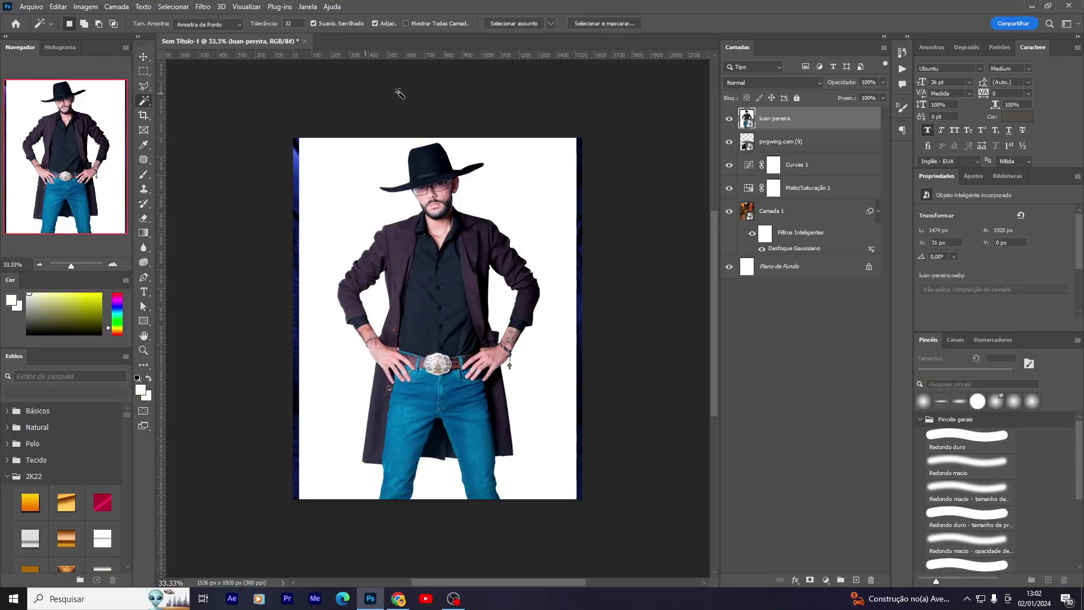
pyautogui.click(552, 24)
pyautogui.click(570, 50)
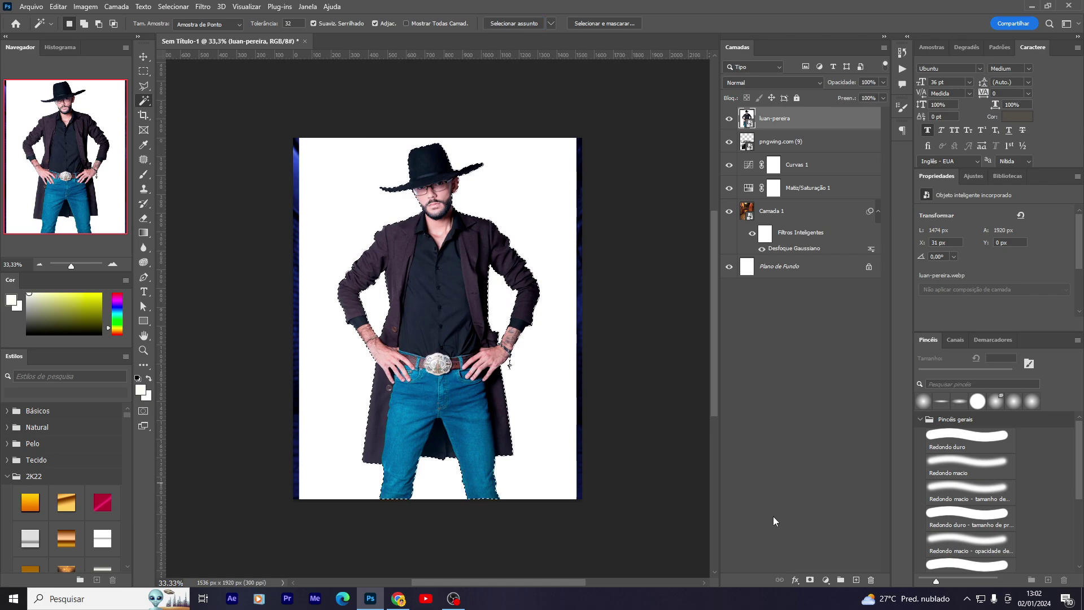
pyautogui.click(810, 580)
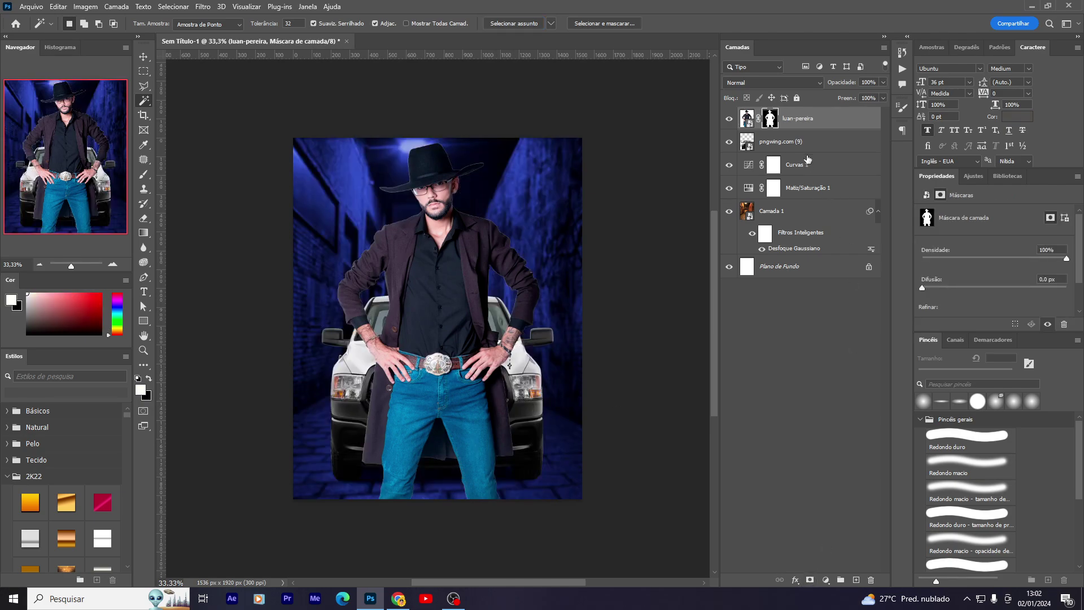
pyautogui.hotkey('ctrl', 'z')
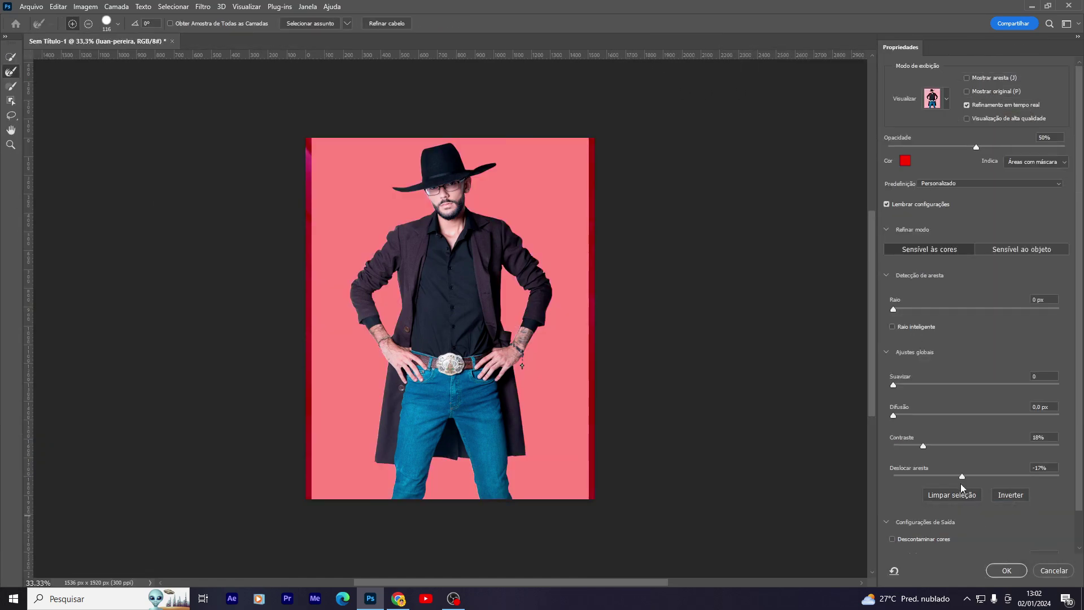
pyautogui.click(1007, 570)
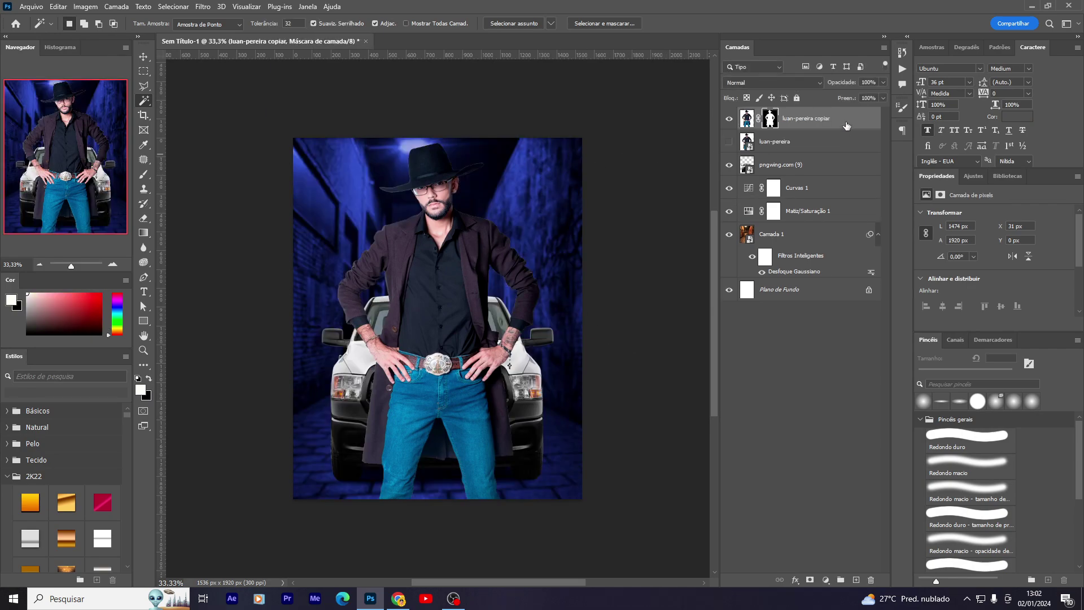
# Convert the cut-out copy layer into a smart object.
pyautogui.rightClick(847, 125)
pyautogui.click(908, 285)
pyautogui.rightClick(819, 118)
pyautogui.click(881, 281)
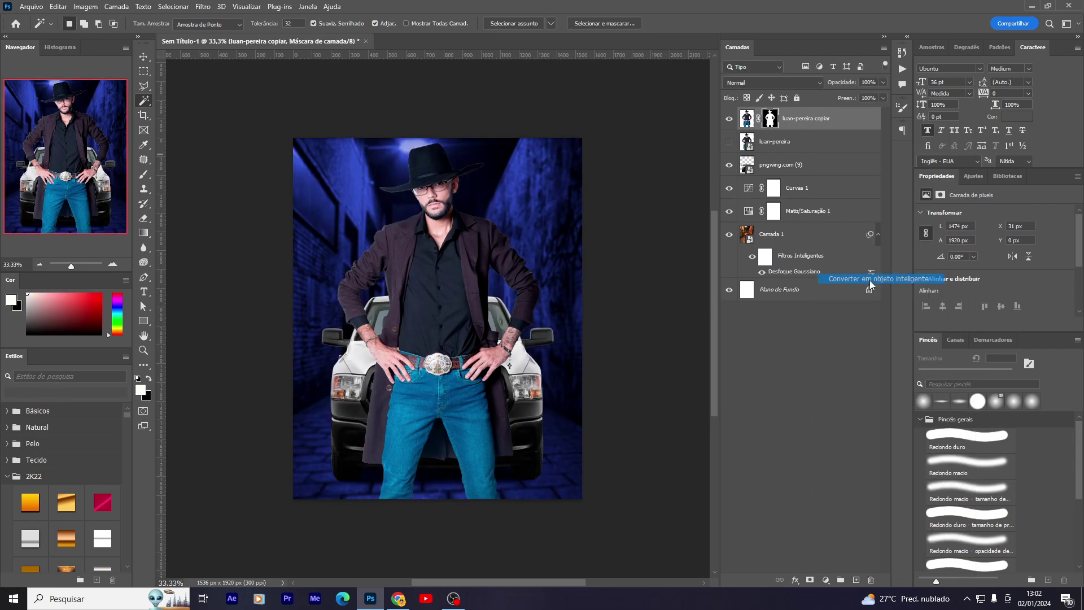
# Apply the Topaz Adjust 5 Clarity preset to the man.
pyautogui.click(208, 8)
pyautogui.moveTo(271, 265)
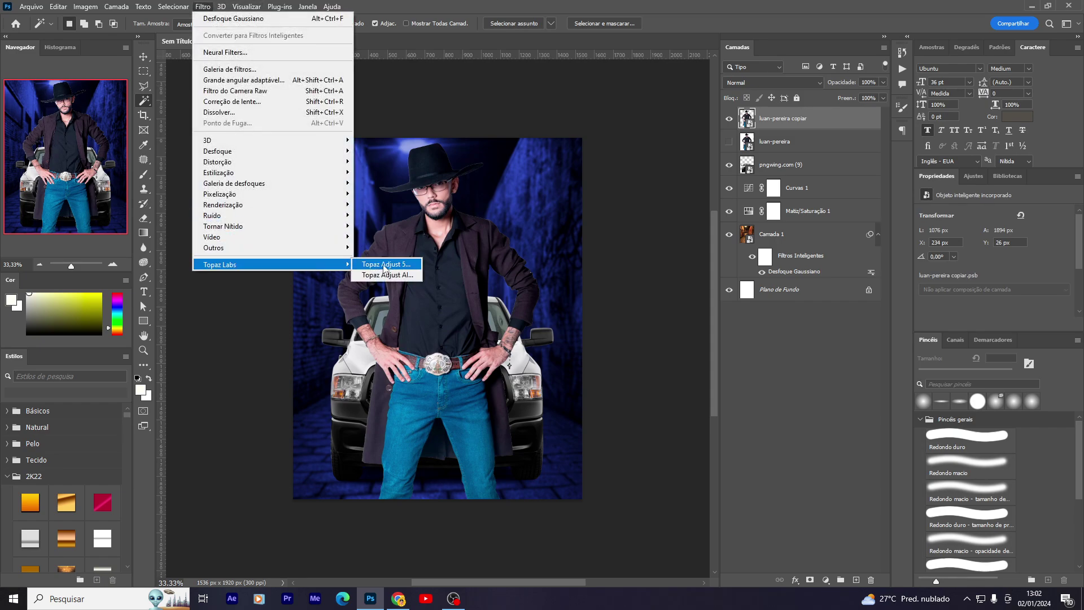
pyautogui.click(386, 264)
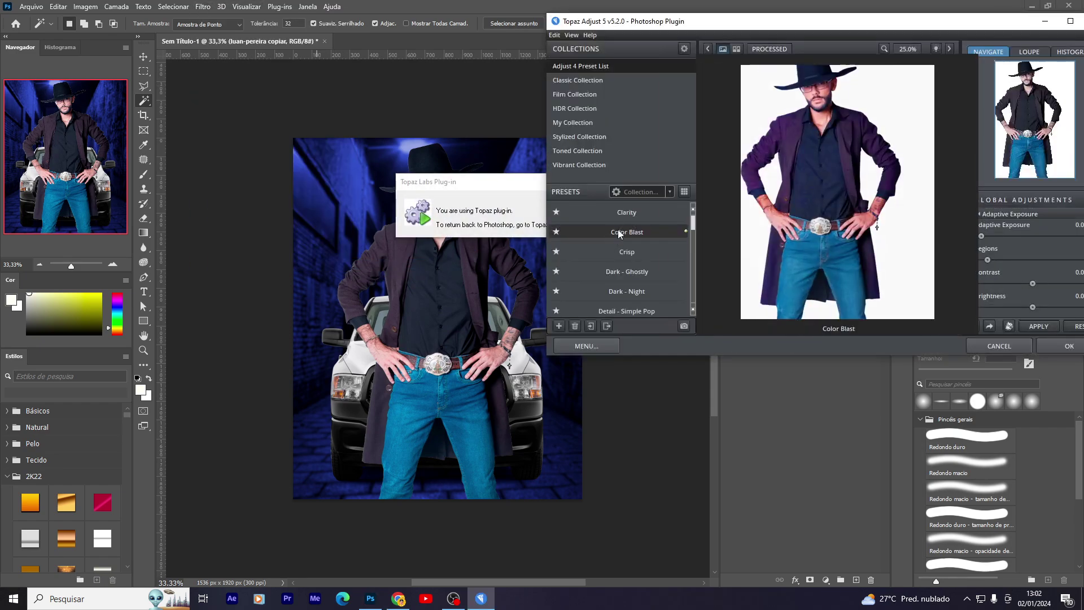
pyautogui.click(635, 213)
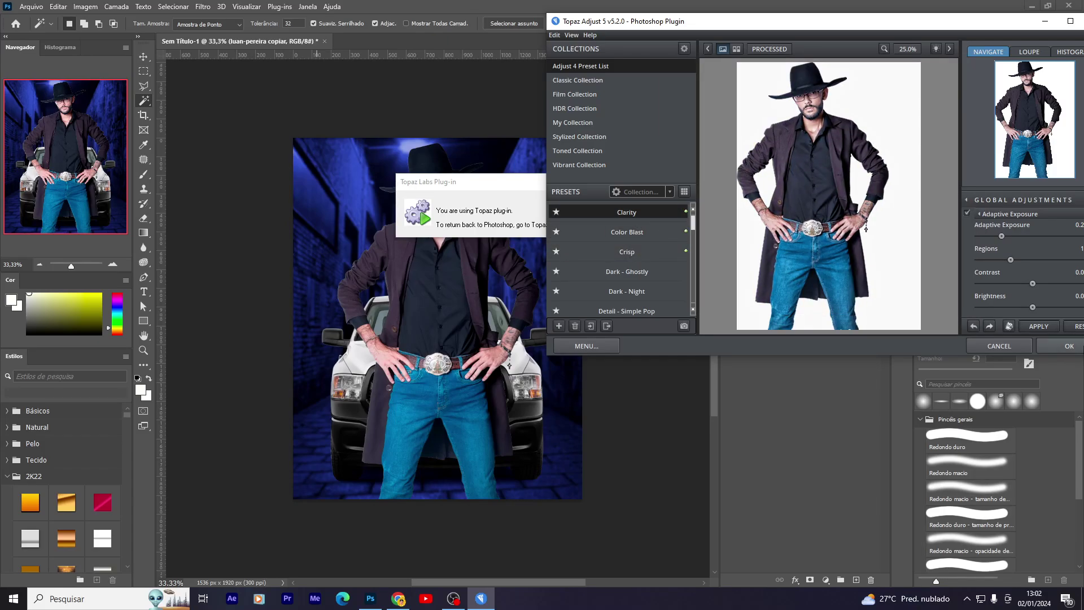
pyautogui.click(1070, 347)
# Apply Camera Raw with Sharpening 63, Clarity +32 and Saturation -10.
pyautogui.click(202, 7)
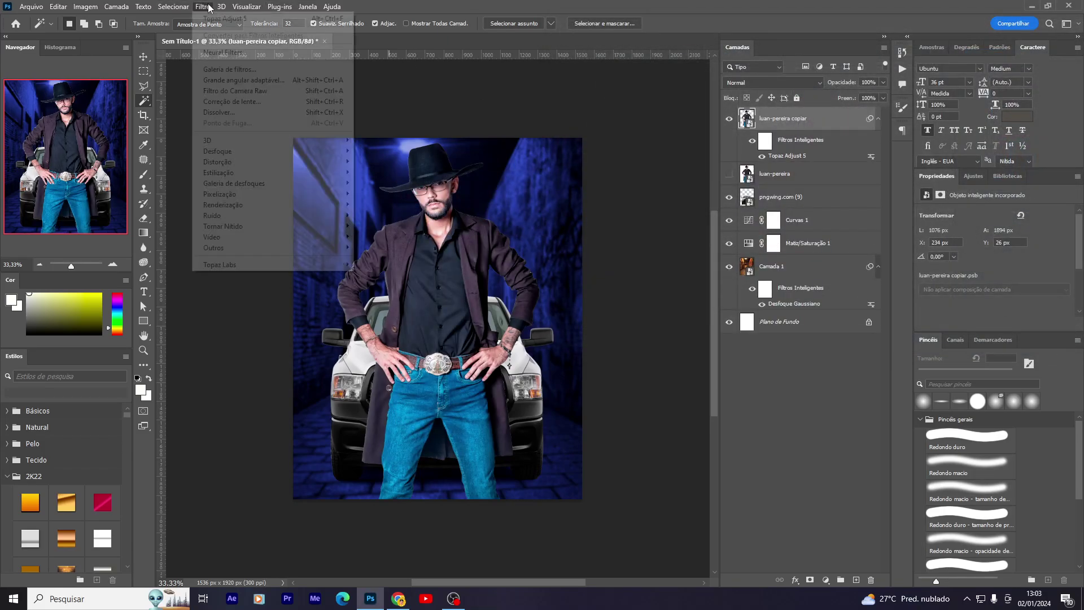
pyautogui.click(253, 92)
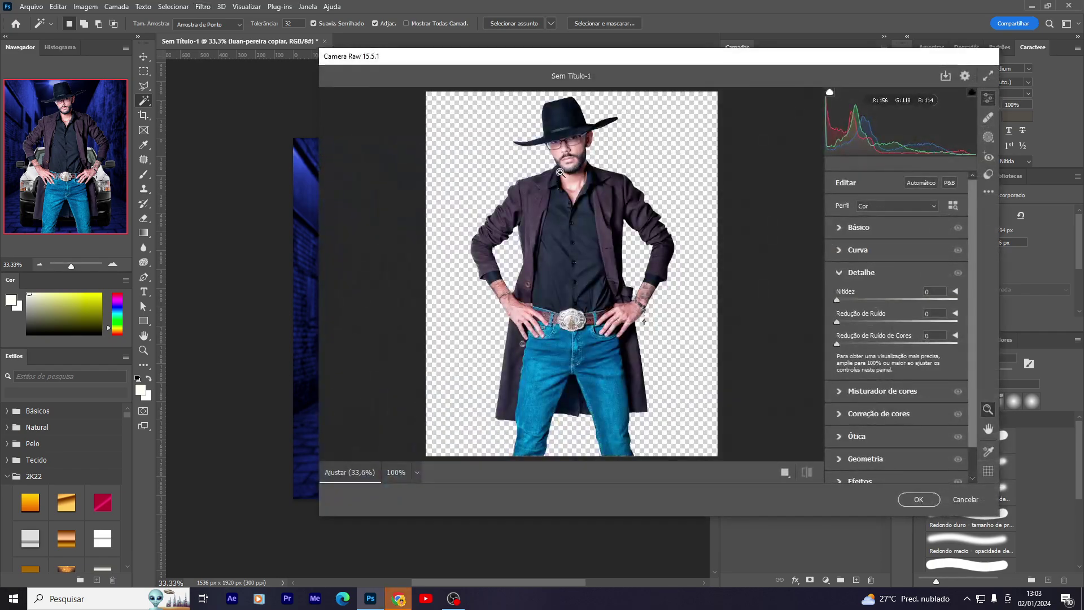
pyautogui.click(562, 175)
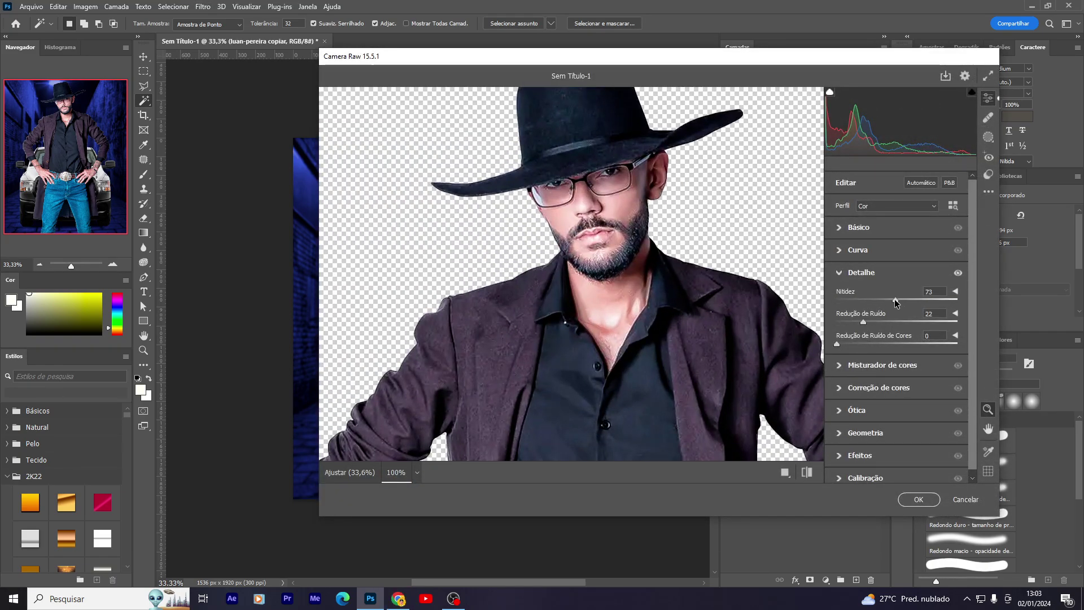
pyautogui.moveTo(896, 301); pyautogui.dragTo(888, 301)
pyautogui.click(844, 229)
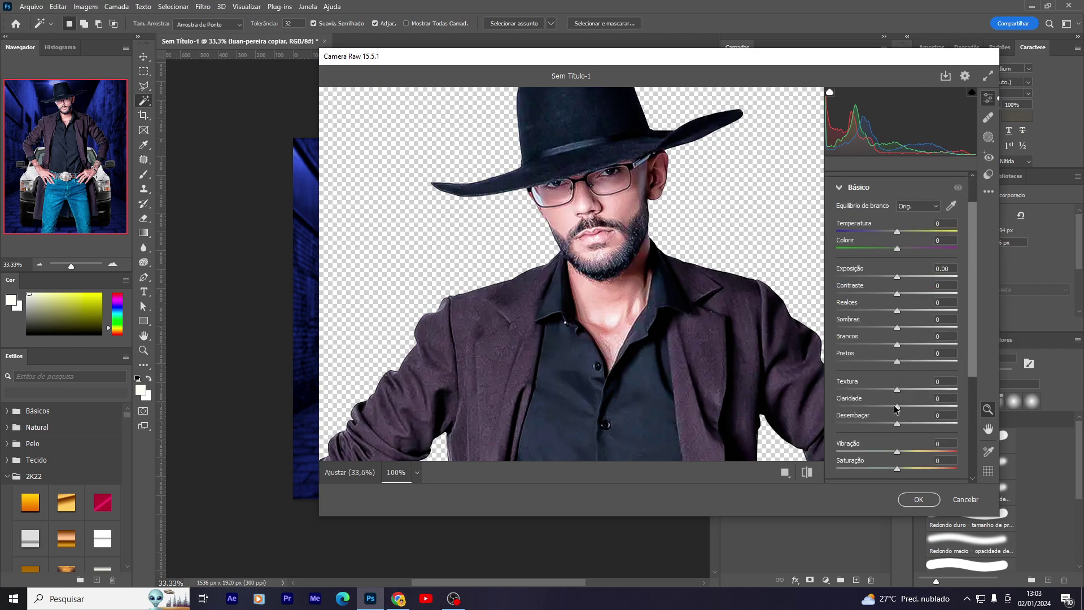
pyautogui.moveTo(896, 408); pyautogui.dragTo(915, 406)
pyautogui.moveTo(898, 468); pyautogui.dragTo(891, 469)
pyautogui.scroll(-2, 898, 458)
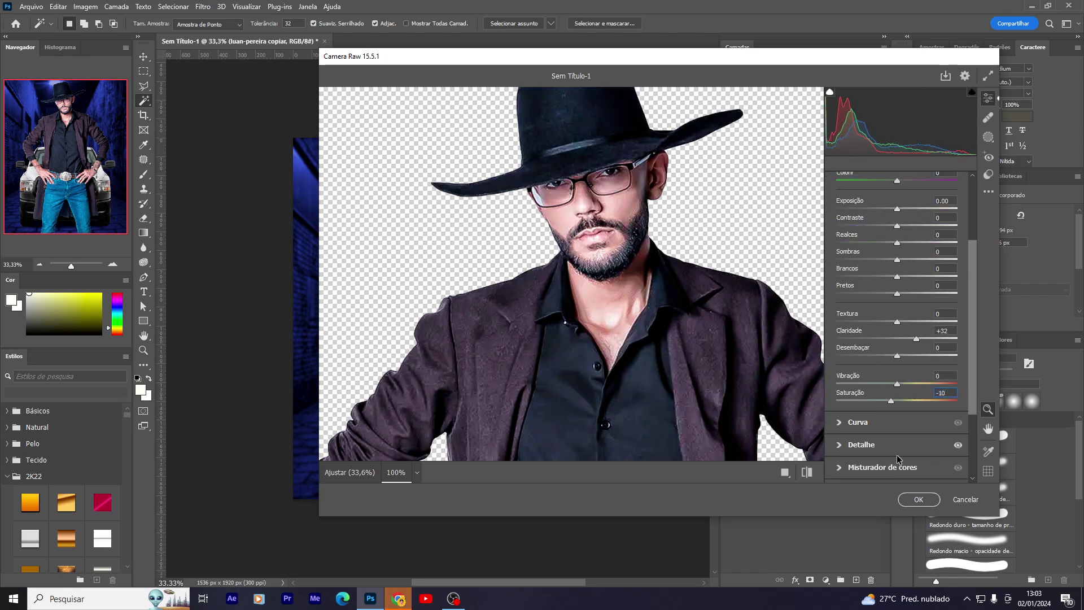
pyautogui.click(911, 504)
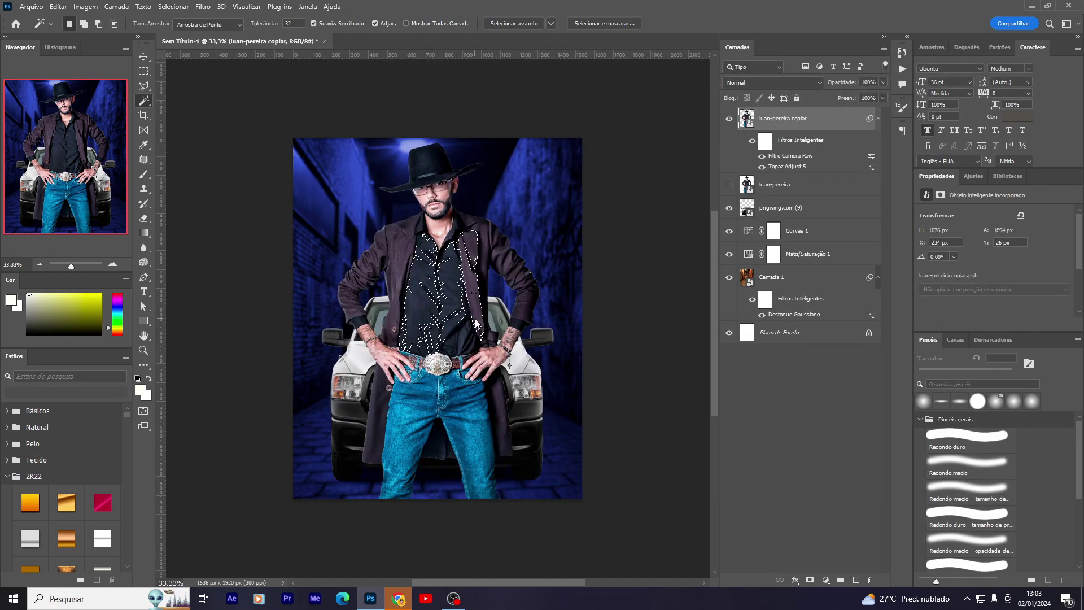
pyautogui.rightClick(808, 119)
# Convert the man's layer to a smart object, move him lower, and hide him.
pyautogui.click(871, 238)
pyautogui.press('v')
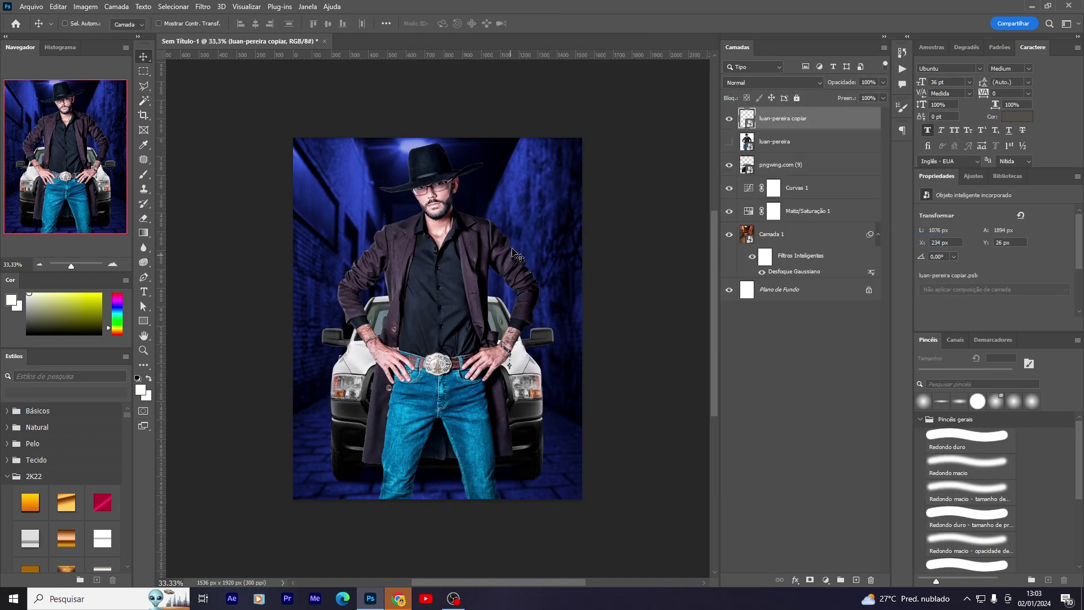
pyautogui.moveTo(518, 255); pyautogui.dragTo(501, 340)
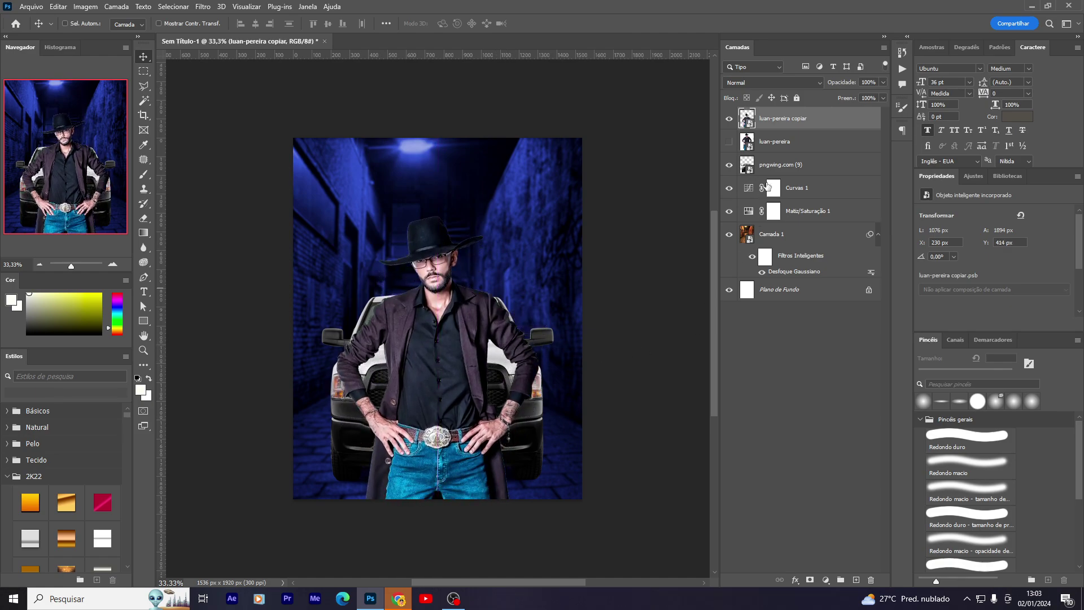
pyautogui.click(729, 119)
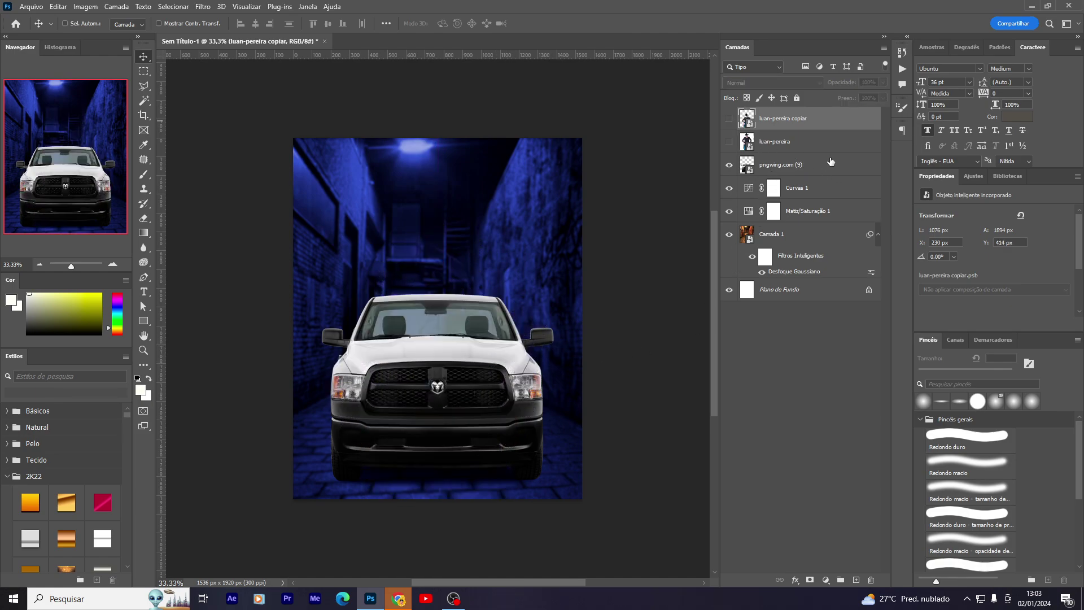
# Add a Color Balance layer clipped to the truck, shifting Yellow–Blue to +57.
pyautogui.click(831, 162)
pyautogui.click(826, 580)
pyautogui.click(860, 479)
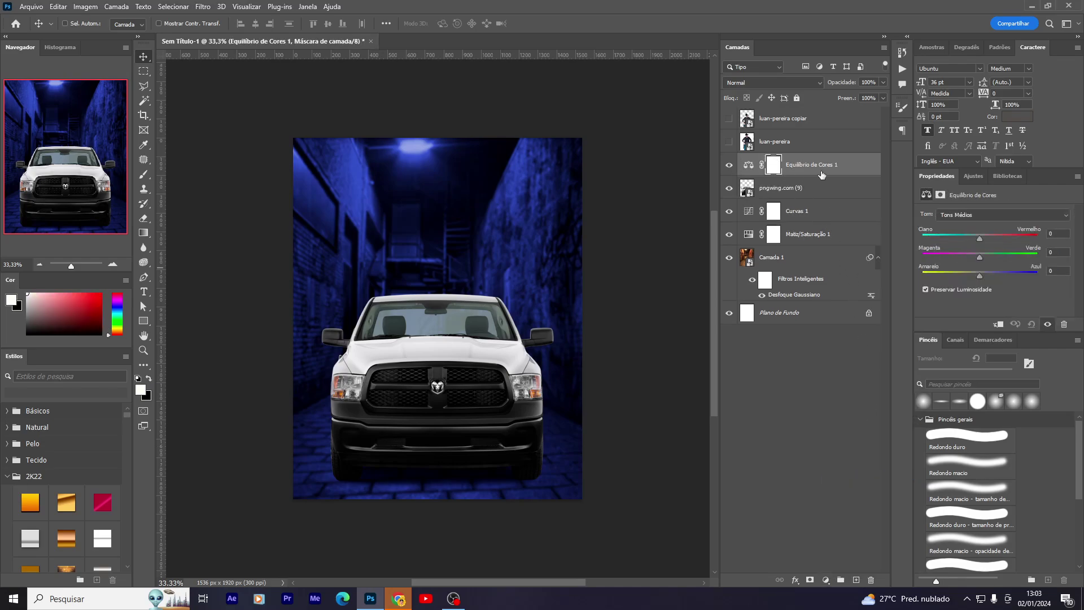
pyautogui.click(826, 580)
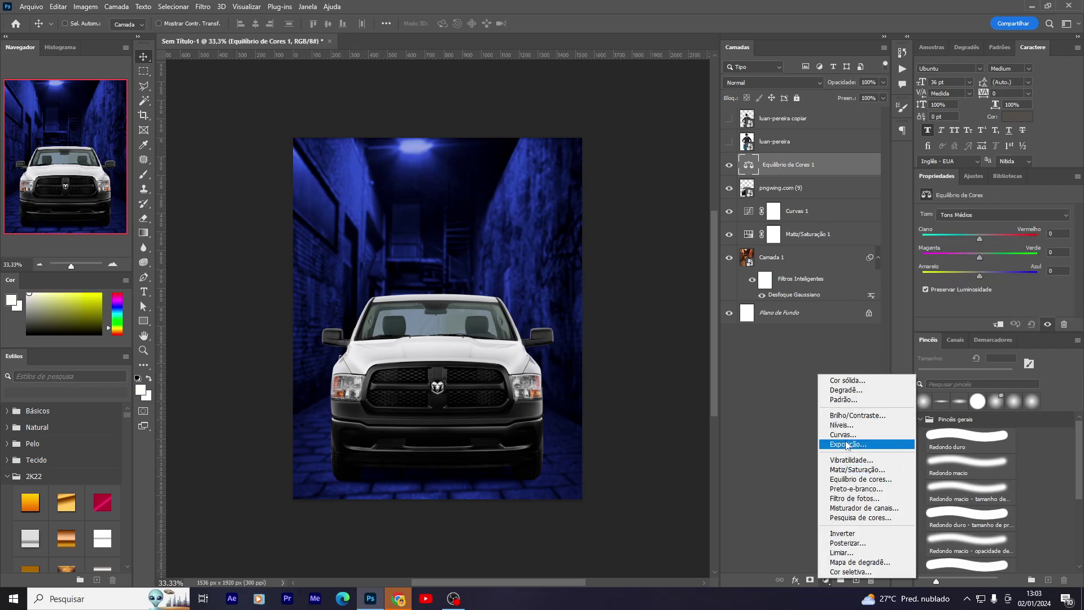
pyautogui.rightClick(804, 162)
pyautogui.click(830, 184)
pyautogui.click(826, 580)
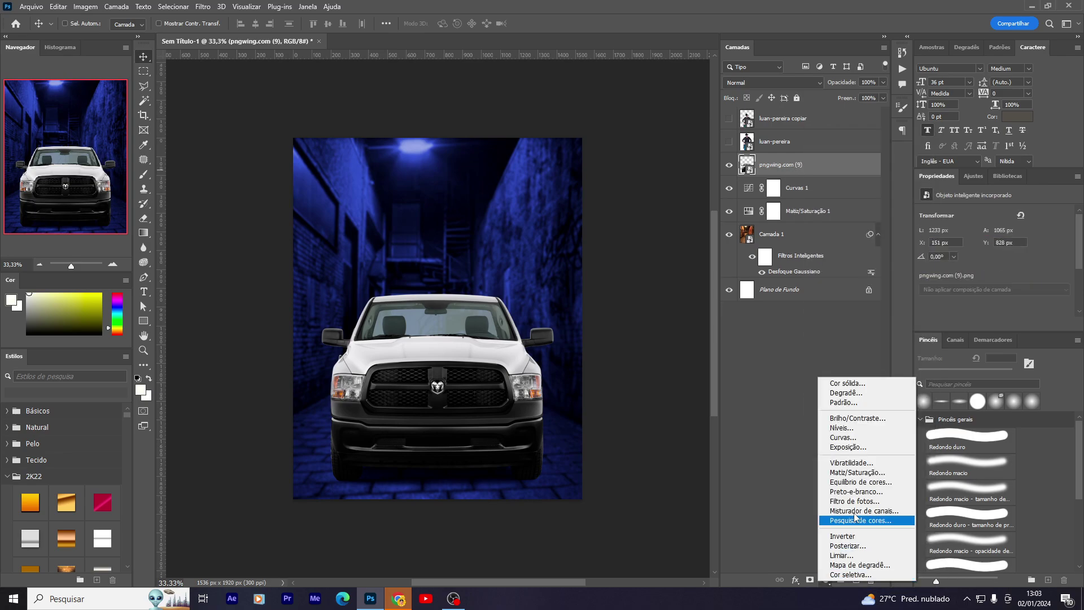
pyautogui.click(859, 482)
pyautogui.rightClick(838, 179)
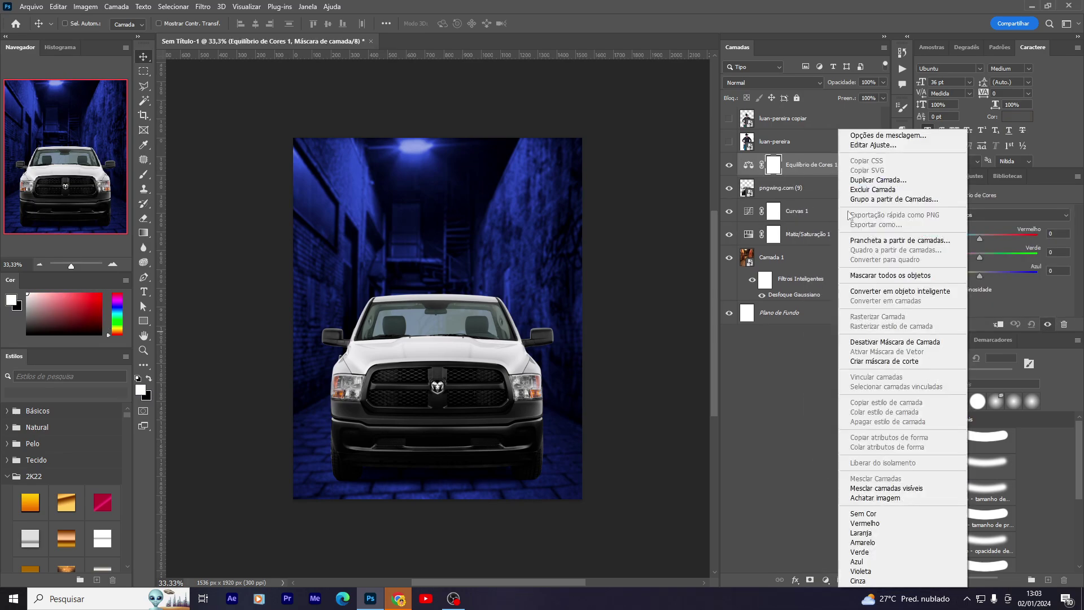
pyautogui.click(881, 417)
pyautogui.moveTo(979, 276); pyautogui.dragTo(1011, 286)
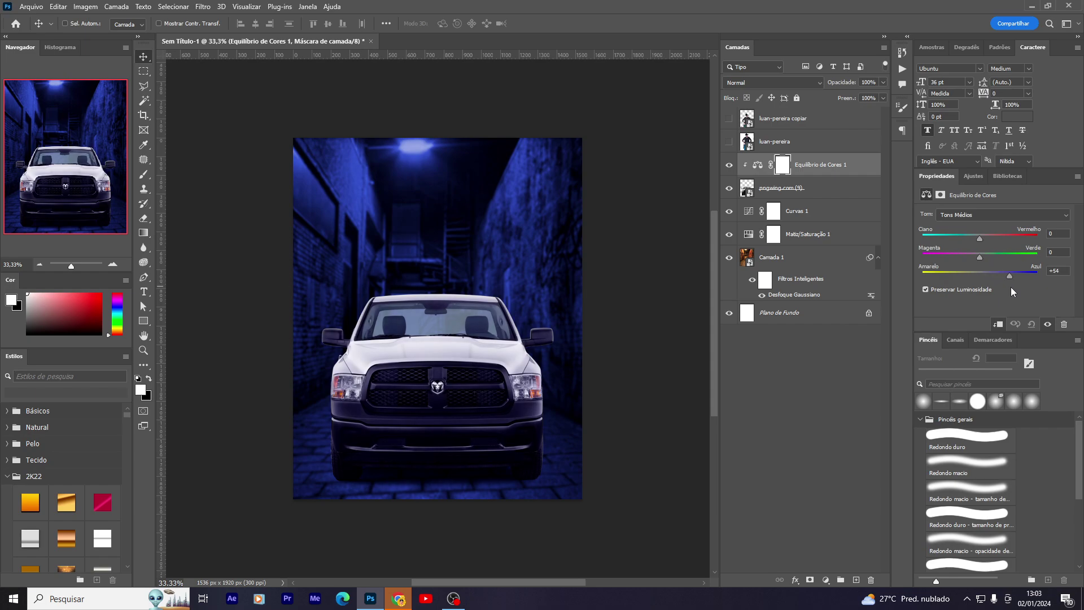
# Darken the truck with a clipped Curves layer, then add an Exposure layer.
pyautogui.click(826, 582)
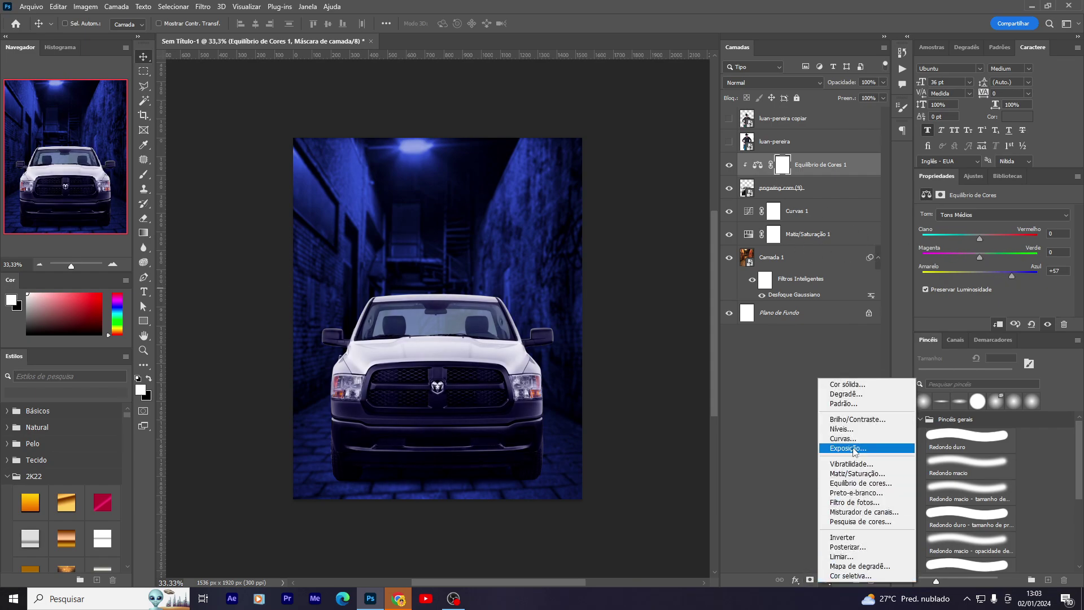
pyautogui.click(843, 438)
pyautogui.rightClick(823, 172)
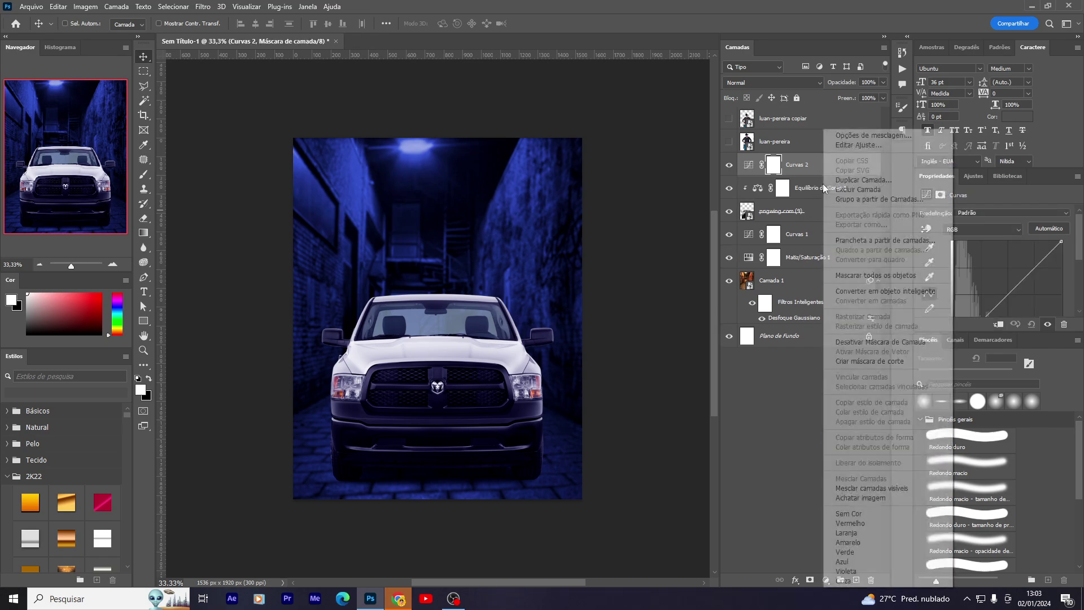
pyautogui.click(876, 355)
pyautogui.moveTo(977, 285); pyautogui.dragTo(988, 299)
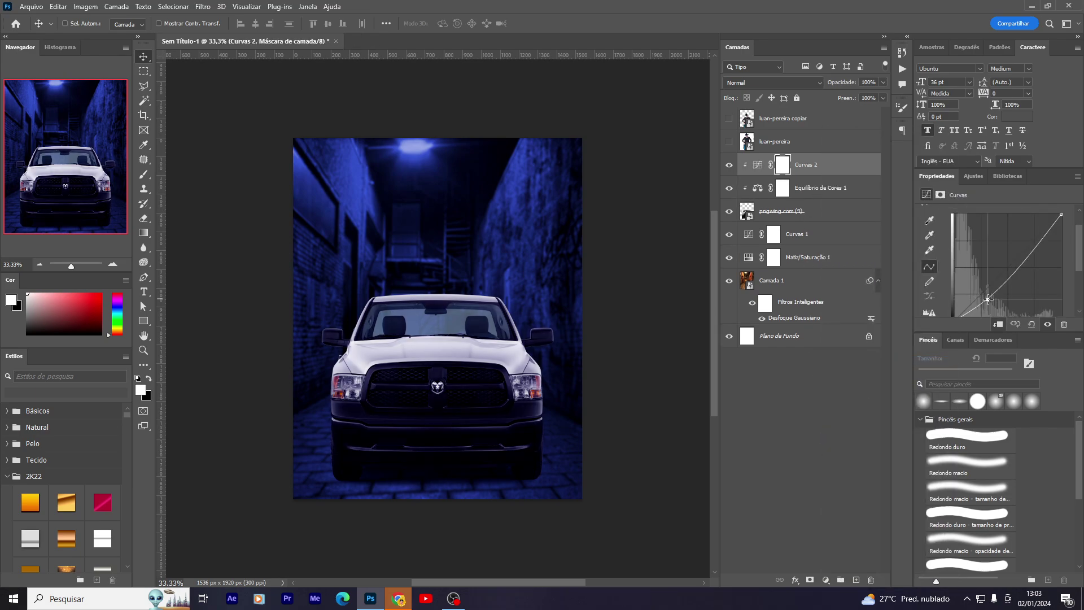
pyautogui.click(716, 167)
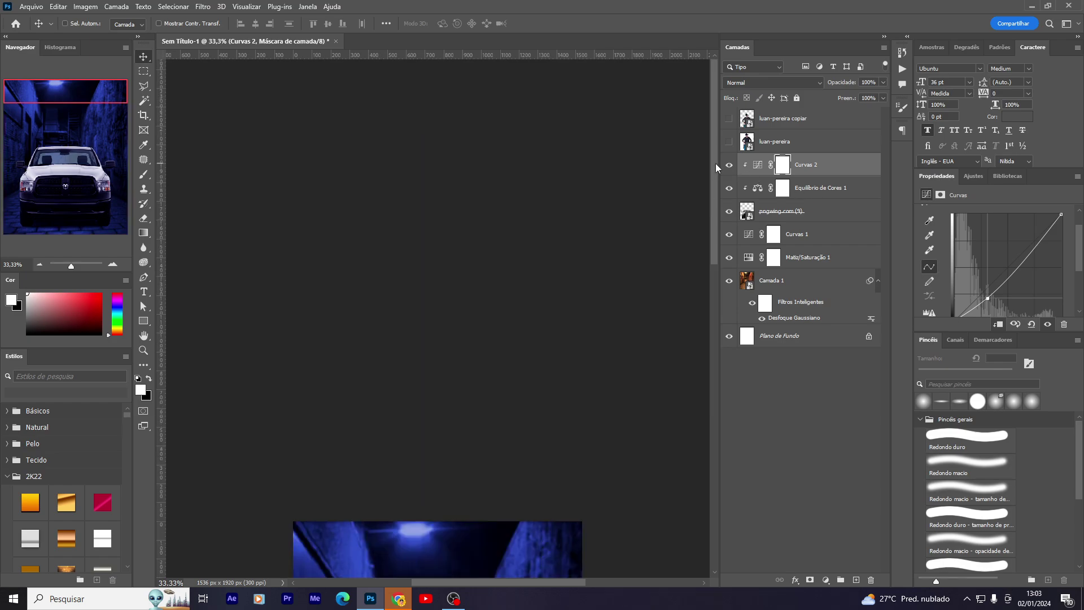
pyautogui.moveTo(713, 175); pyautogui.dragTo(711, 281)
pyautogui.click(729, 165)
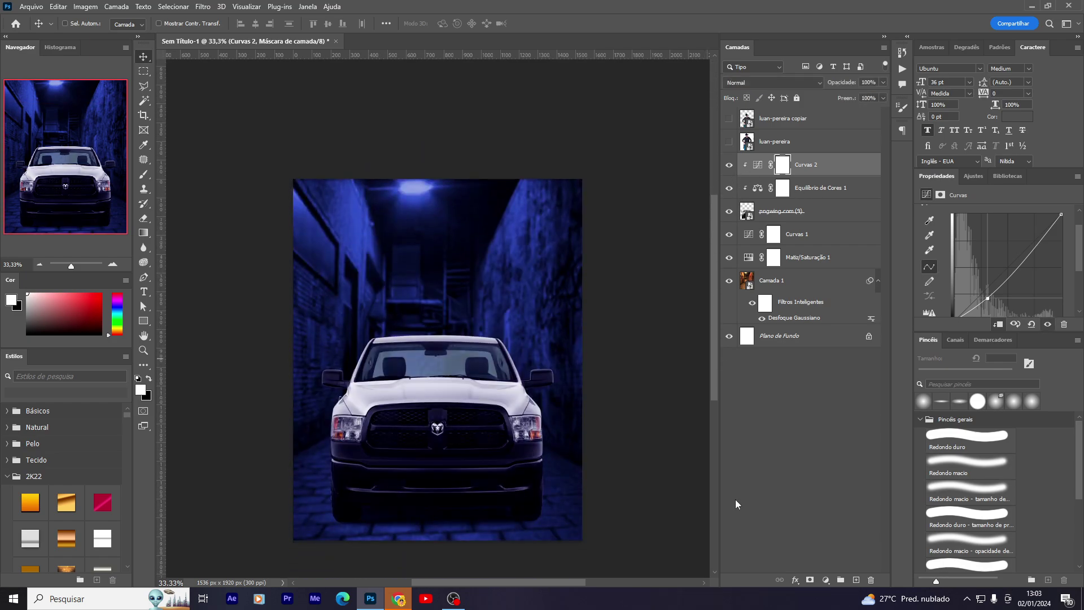
pyautogui.click(826, 581)
pyautogui.click(847, 442)
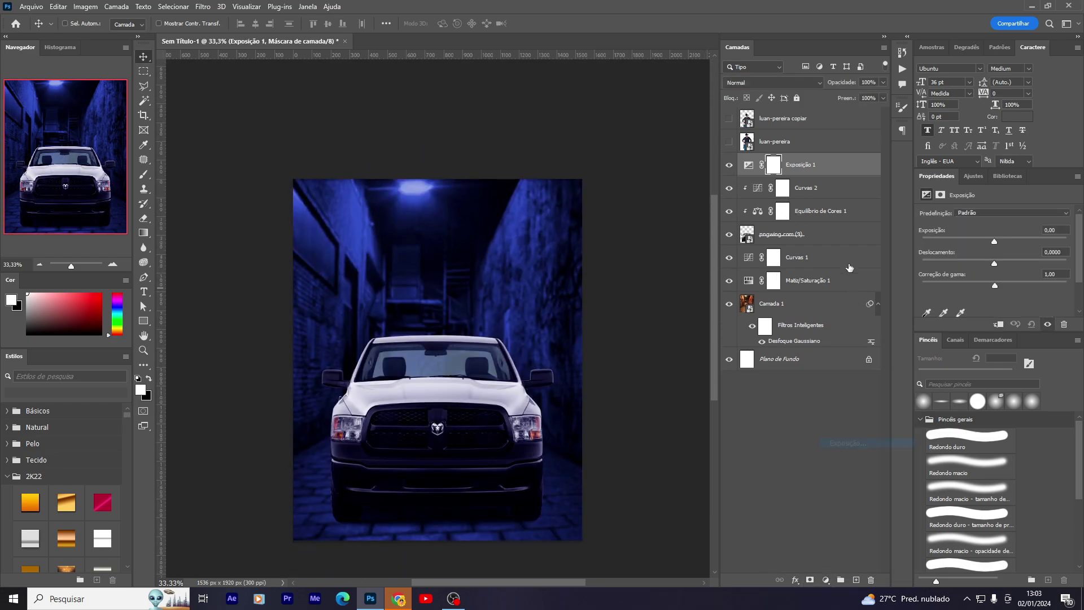
# Clip Exposição 1 to the truck at -1.46 exposure and erase a patch of its mask.
pyautogui.rightClick(823, 180)
pyautogui.click(881, 365)
pyautogui.moveTo(995, 241); pyautogui.dragTo(957, 241)
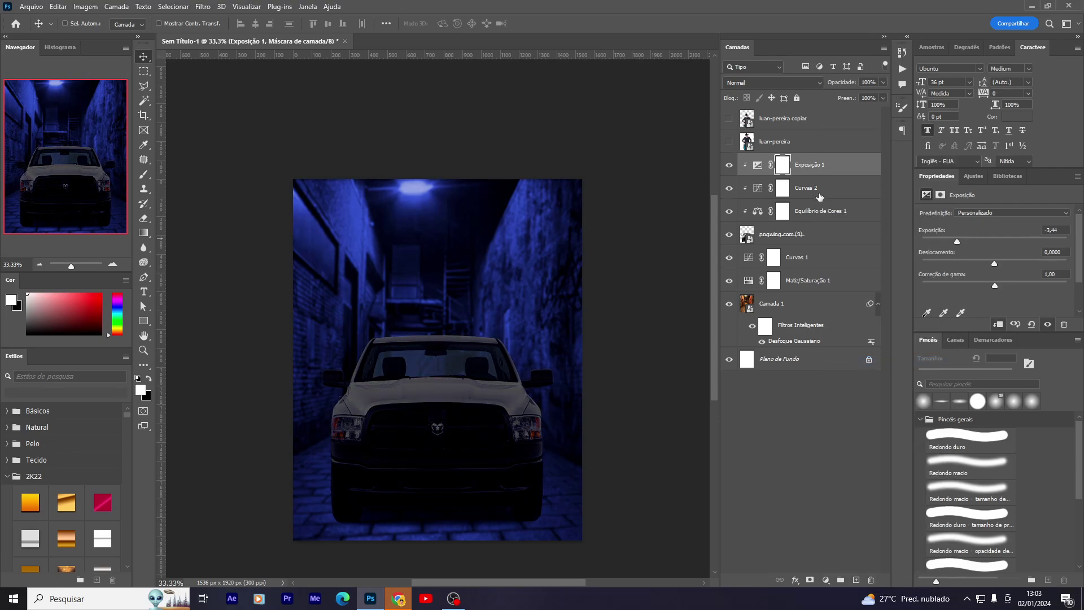
pyautogui.click(783, 164)
pyautogui.press('e')
pyautogui.moveTo(476, 327)
pyautogui.mouseDown()
pyautogui.moveTo(400, 322)
pyautogui.moveTo(481, 329)
pyautogui.moveTo(554, 353)
pyautogui.moveTo(382, 324)
pyautogui.moveTo(333, 350)
pyautogui.mouseUp()
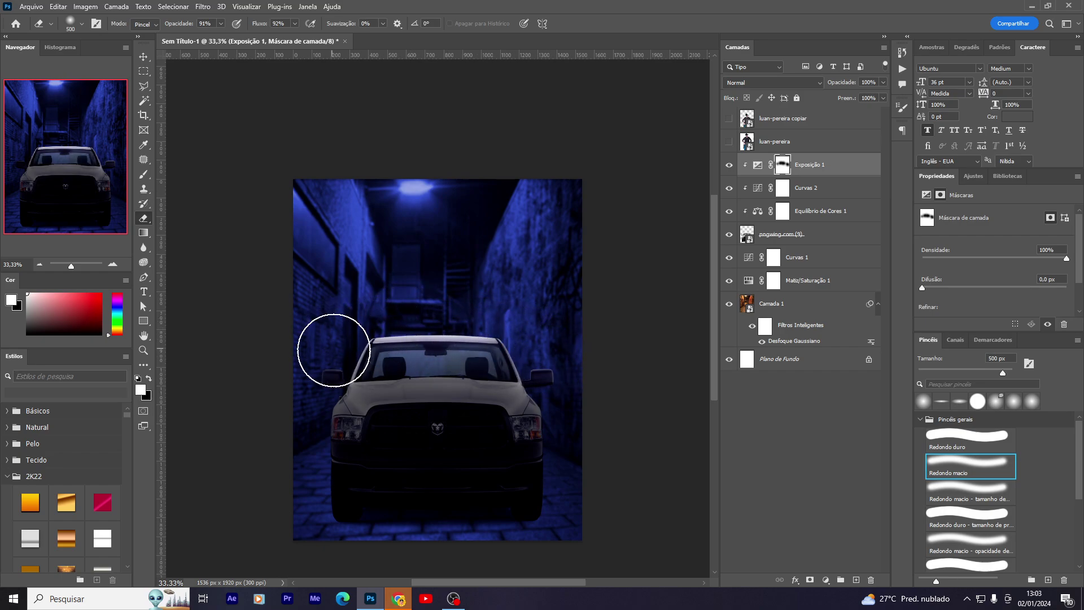
# Add a second Exposure adjustment above Curvas 1 at about -4.7 to darken the scene.
pyautogui.press('v')
pyautogui.click(819, 244)
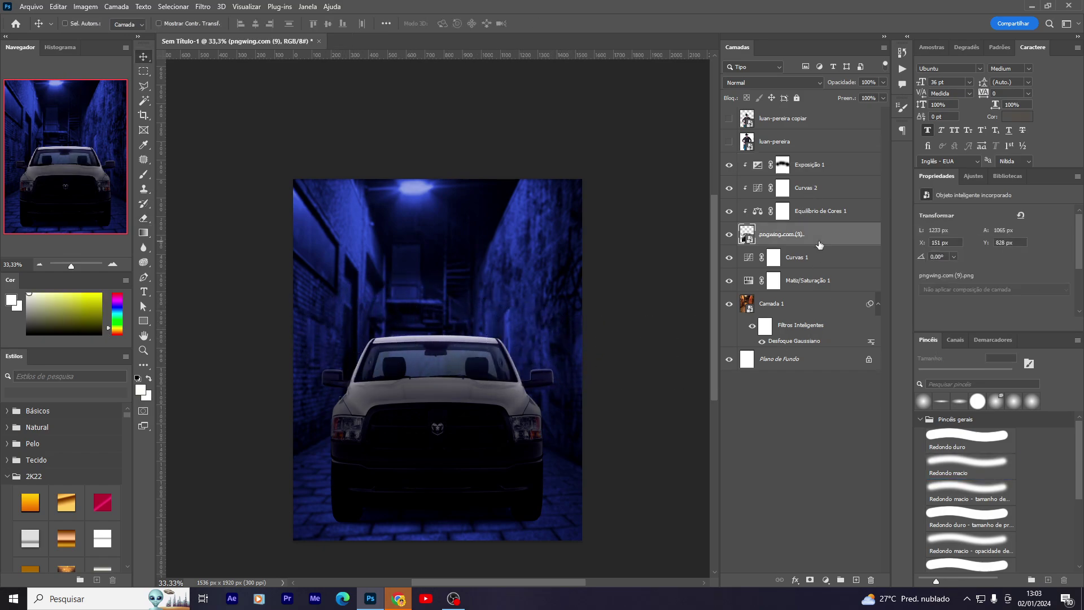
pyautogui.click(808, 165)
pyautogui.click(811, 281)
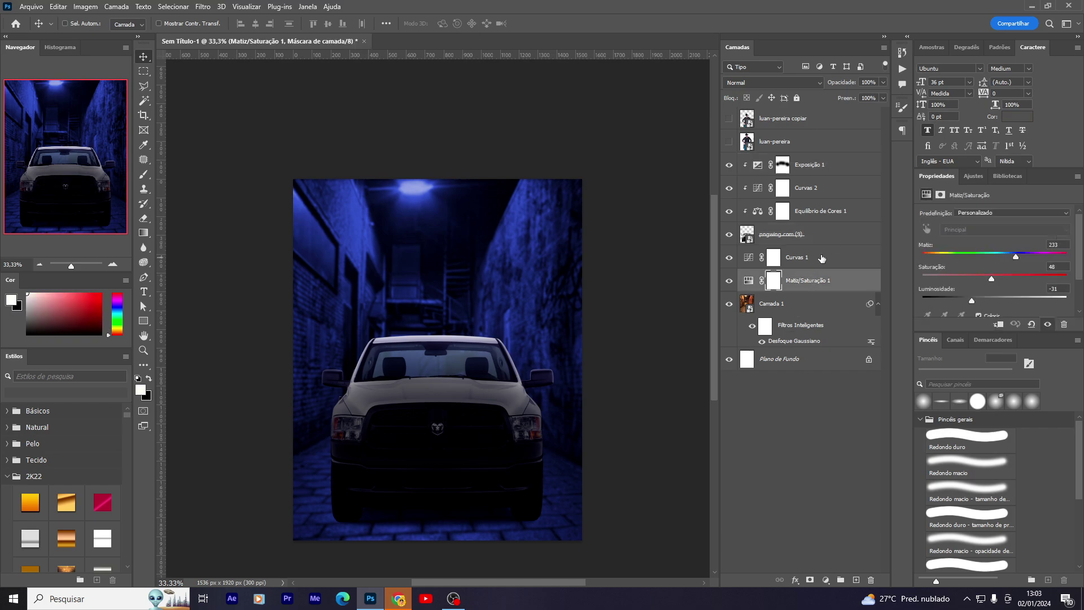
pyautogui.click(802, 257)
pyautogui.click(825, 558)
pyautogui.click(811, 261)
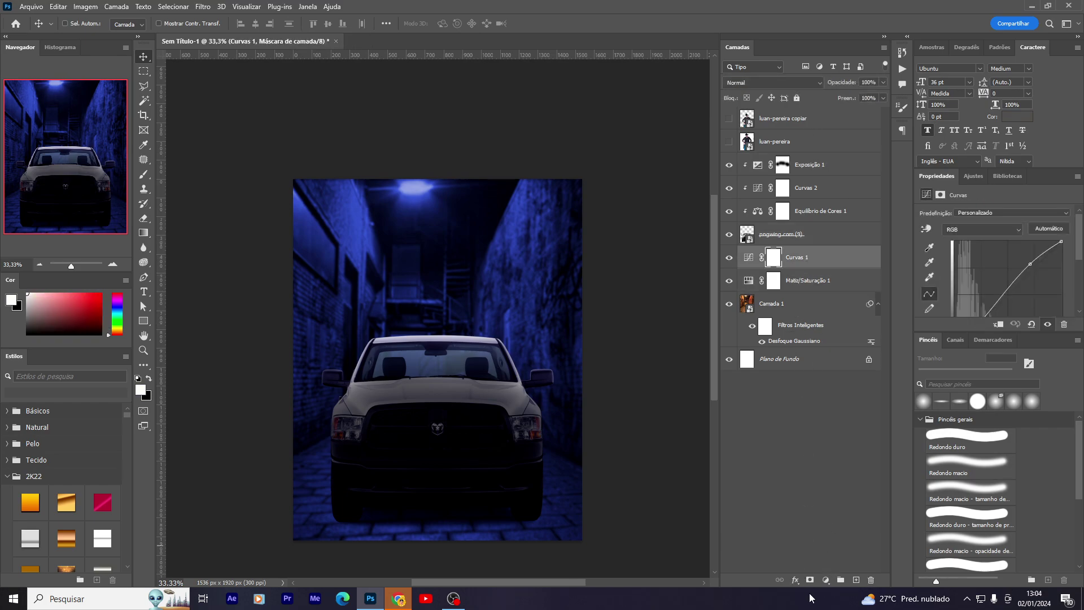
pyautogui.click(826, 585)
pyautogui.click(846, 446)
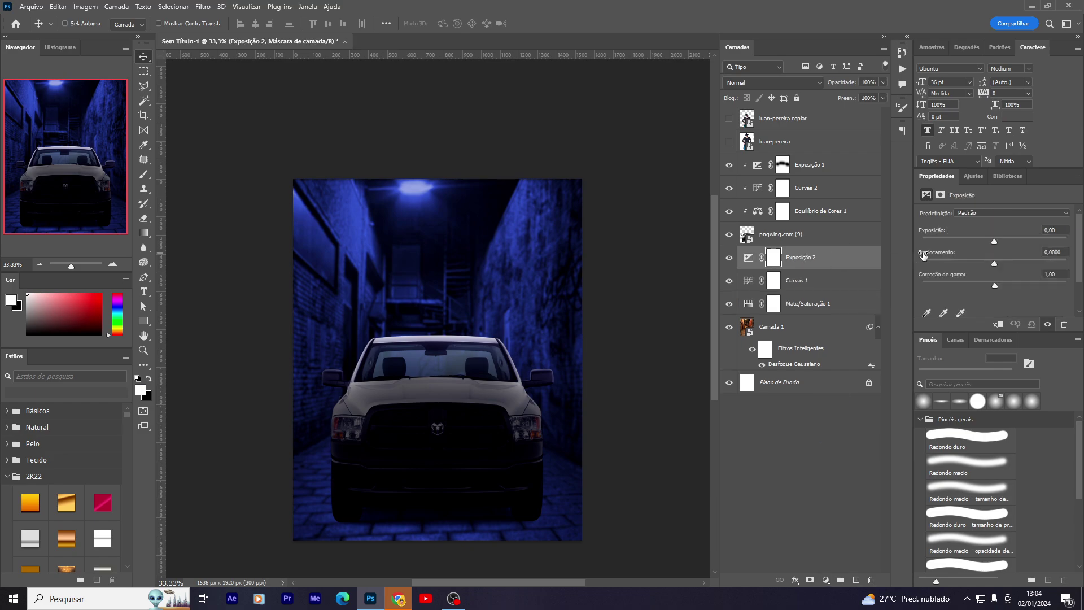
pyautogui.moveTo(987, 245); pyautogui.dragTo(957, 244)
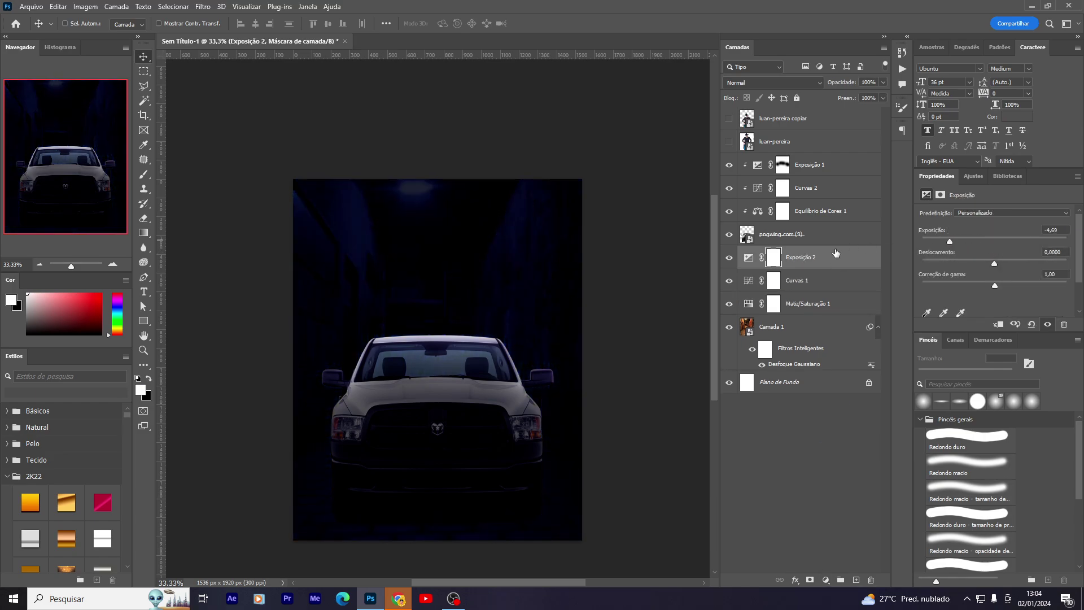
# Erase the Exposição 2 mask with an 800 px eraser to keep the alley centre bright.
pyautogui.click(772, 261)
pyautogui.press('e')
pyautogui.moveTo(436, 291)
pyautogui.mouseDown()
pyautogui.moveTo(422, 307)
pyautogui.moveTo(449, 274)
pyautogui.moveTo(527, 435)
pyautogui.moveTo(391, 471)
pyautogui.mouseUp()
pyautogui.press(']')
pyautogui.press(']')
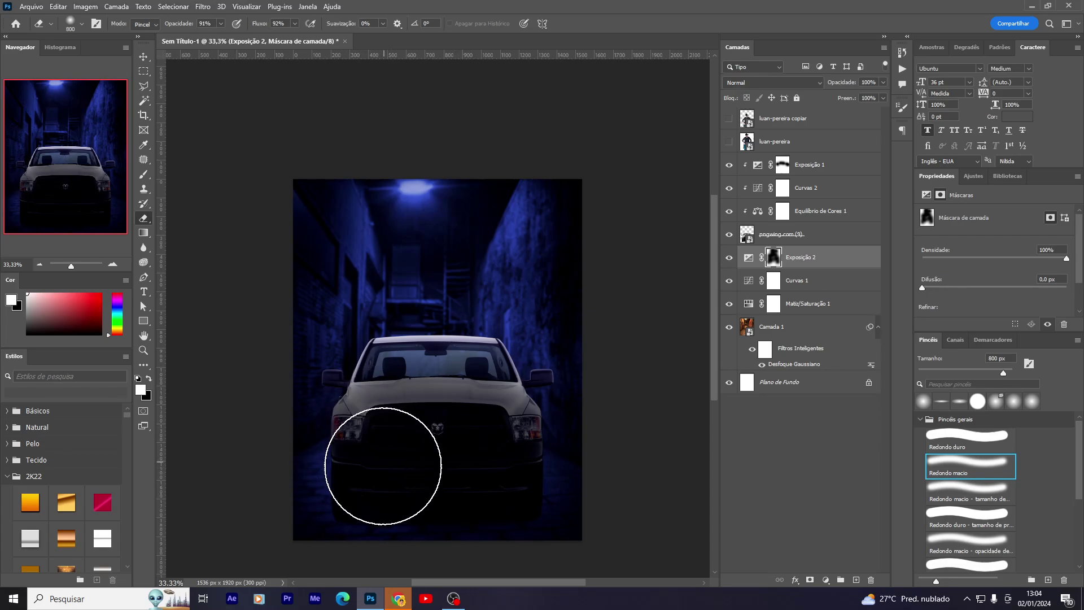
pyautogui.press('v')
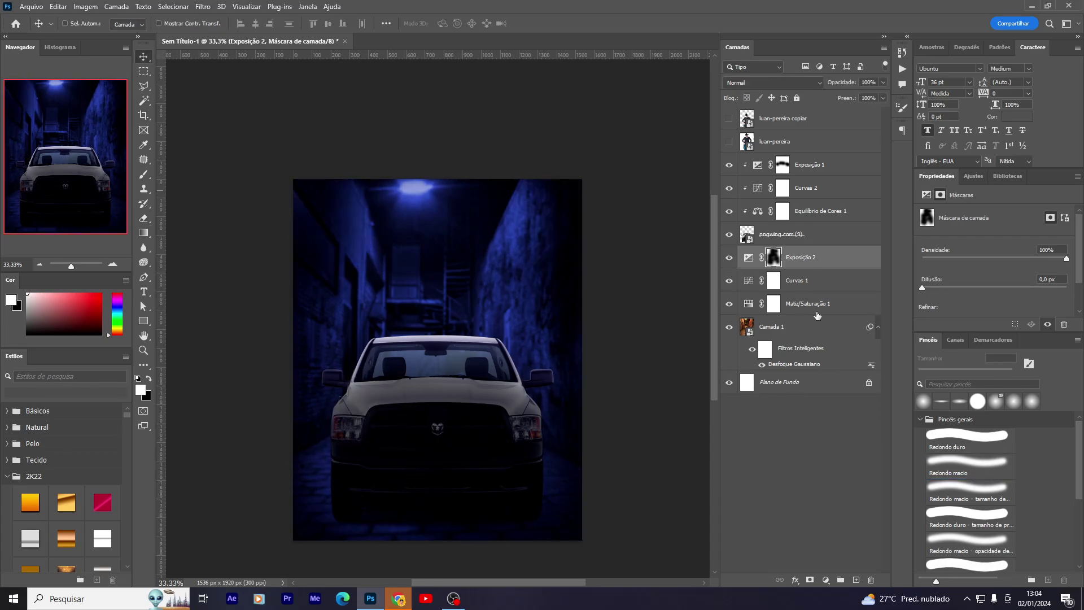
pyautogui.keyDown('shift'); pyautogui.click(795, 328); pyautogui.keyUp('shift')
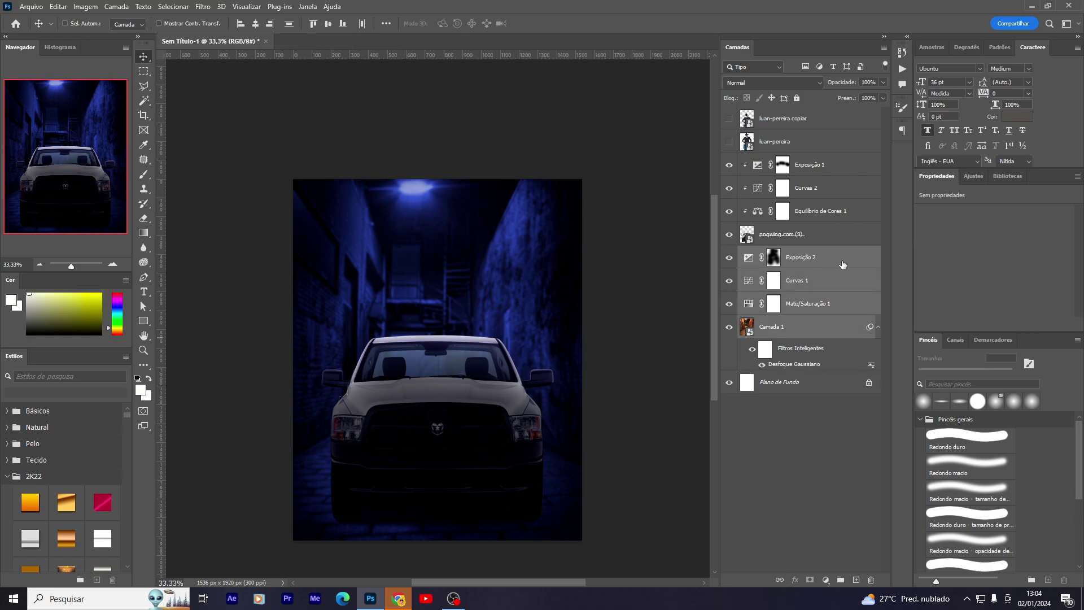
# Group the four background layers into a group named bg.
pyautogui.hotkey('ctrl', 'g')
pyautogui.doubleClick(778, 264)
pyautogui.write('bg')
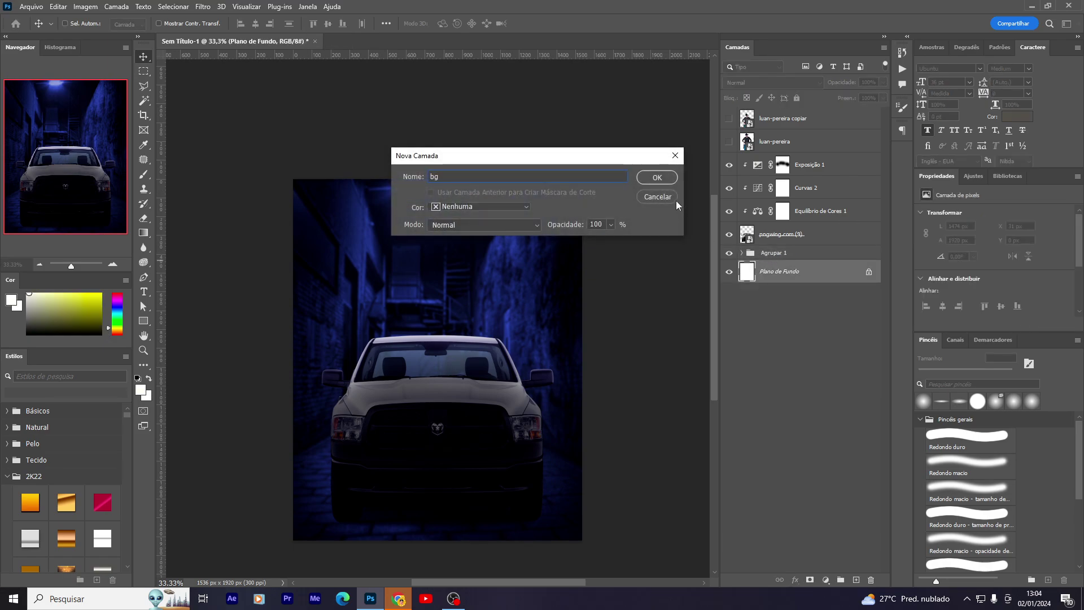
pyautogui.click(673, 198)
pyautogui.click(816, 250)
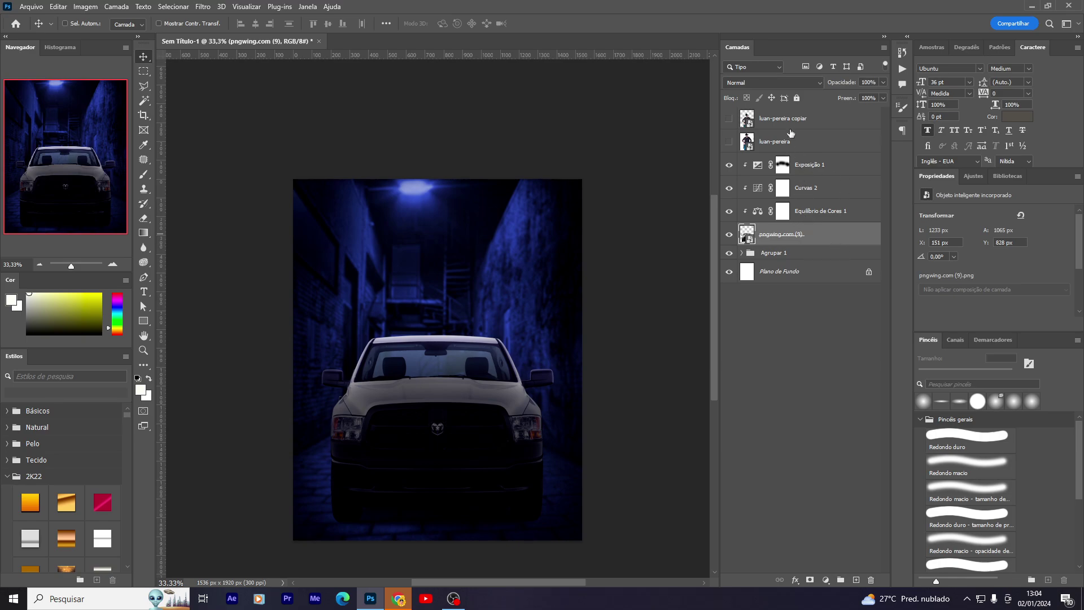
# Group the truck with its adjustment layers as carro and add a new empty layer above bg.
pyautogui.keyDown('shift'); pyautogui.click(813, 167); pyautogui.keyUp('shift')
pyautogui.hotkey('ctrl', 'g')
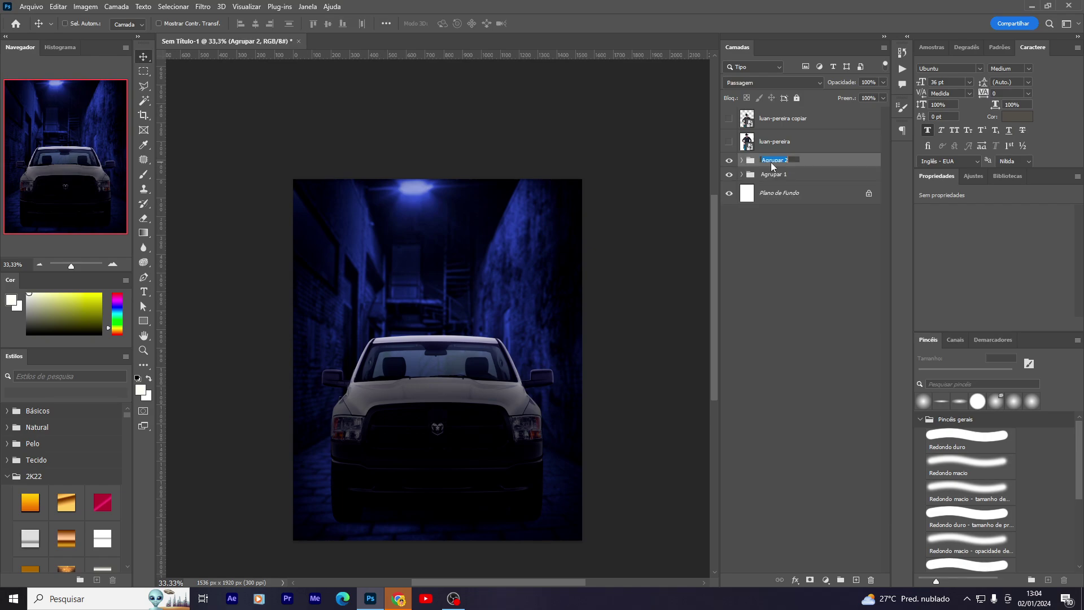
pyautogui.write('carro')
pyautogui.doubleClick(779, 180)
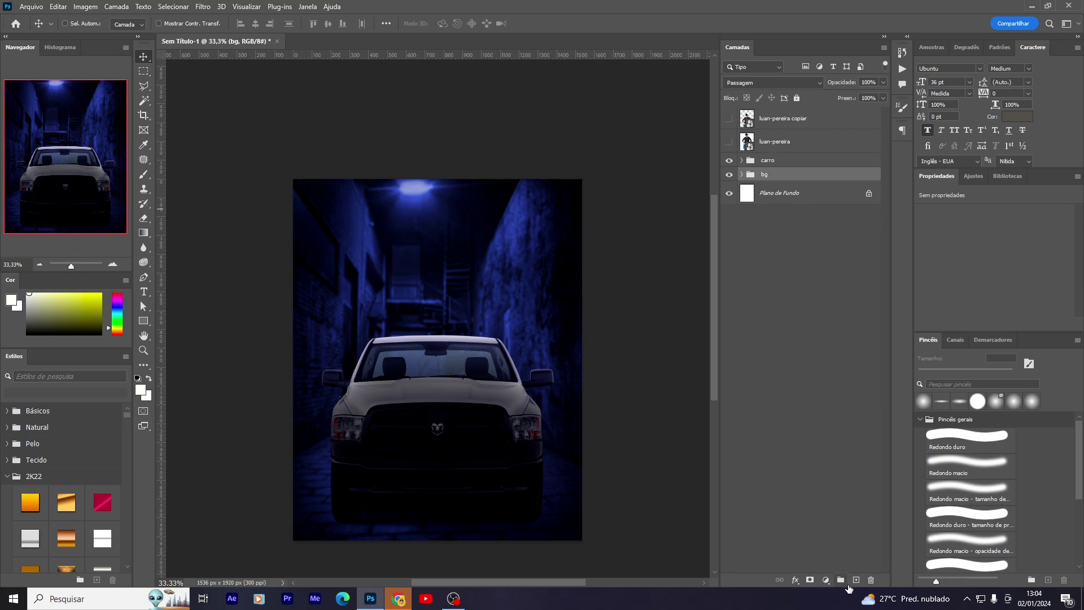
pyautogui.click(856, 580)
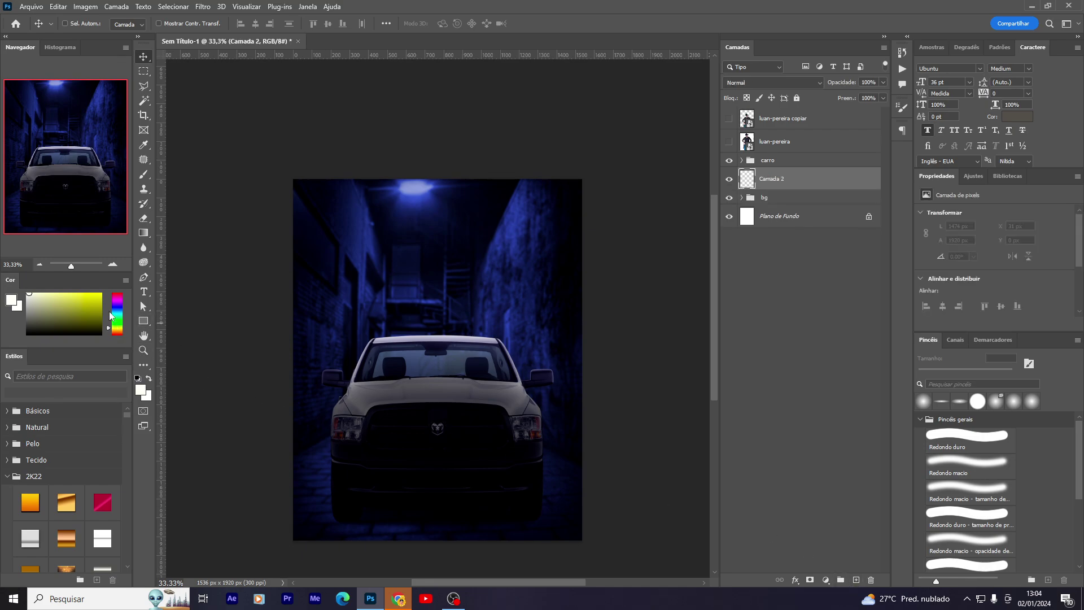
# Pick a bright blue foreground and paint a 700 px soft glow behind the truck on Camada 2.
pyautogui.moveTo(111, 316); pyautogui.dragTo(117, 306)
pyautogui.click(139, 395)
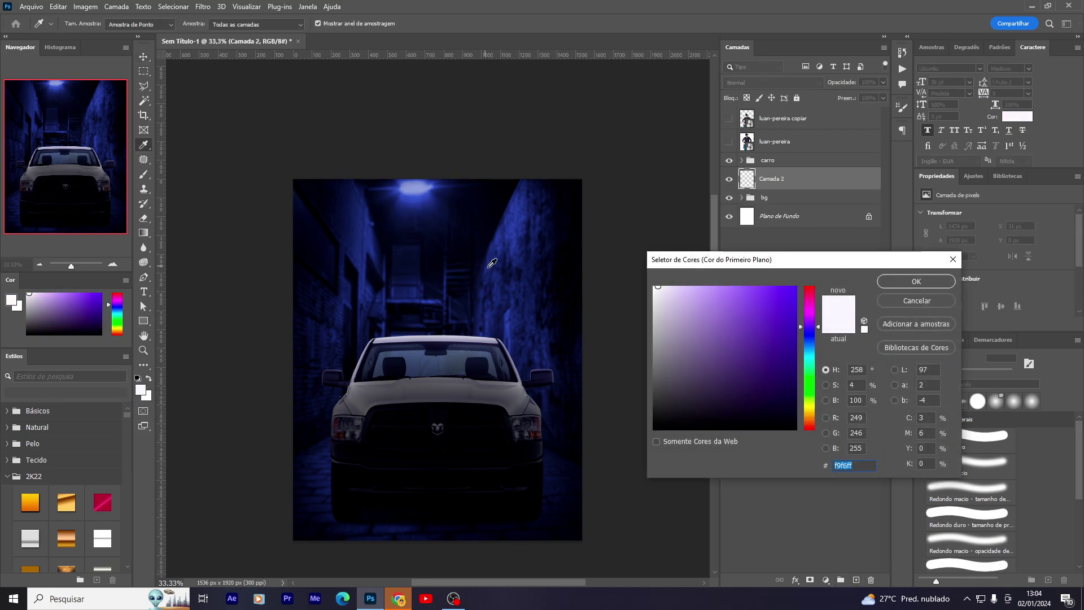
pyautogui.click(491, 264)
pyautogui.moveTo(784, 325); pyautogui.dragTo(738, 271)
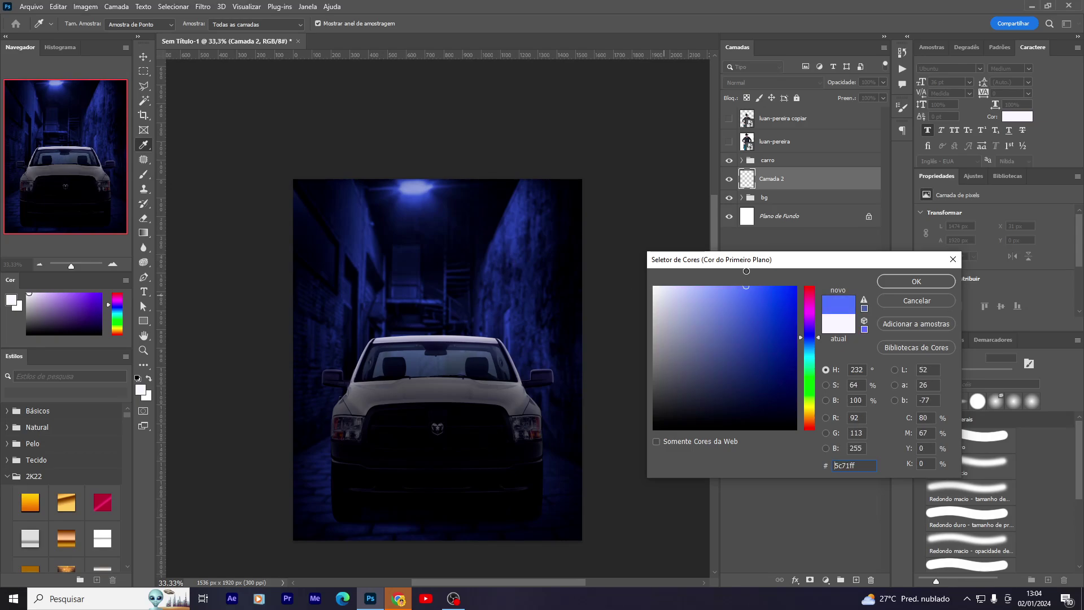
pyautogui.click(940, 282)
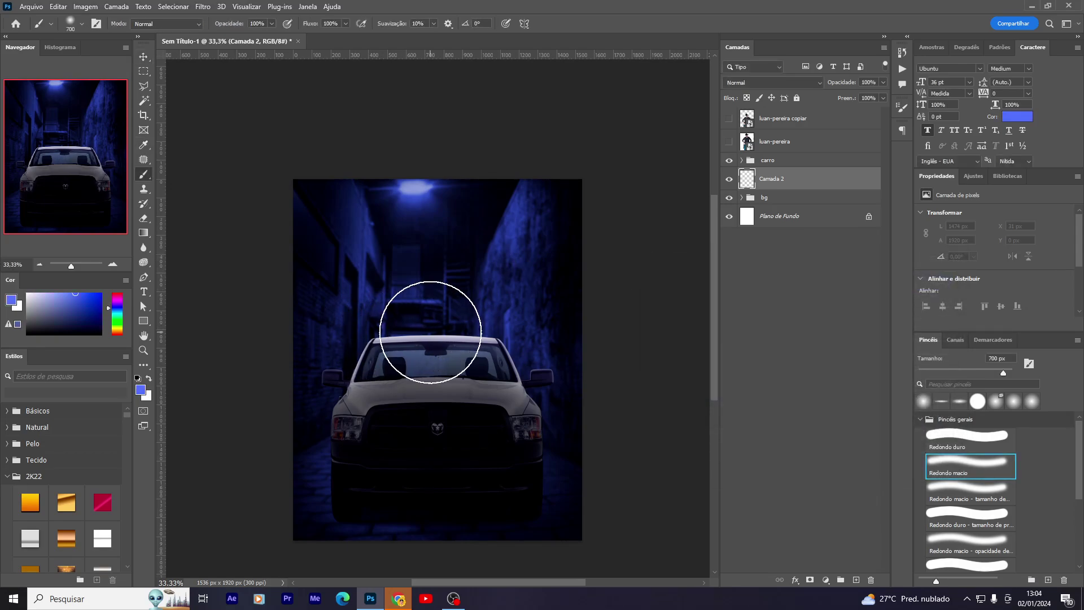
pyautogui.click(439, 327)
pyautogui.press(']')
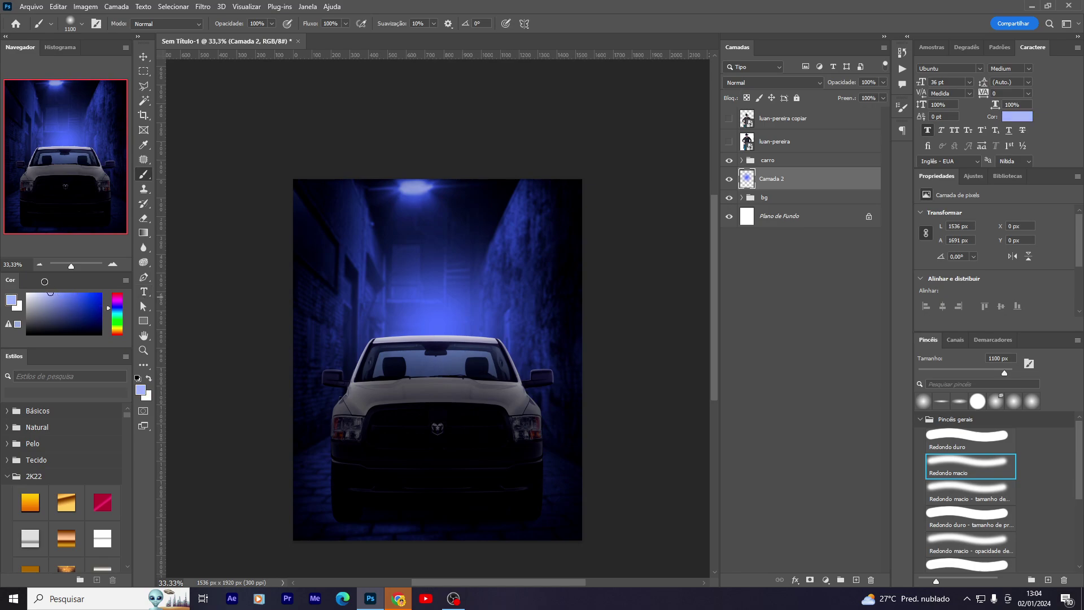
pyautogui.press('[')
pyautogui.press('[')
pyautogui.press('[')
pyautogui.click(443, 333)
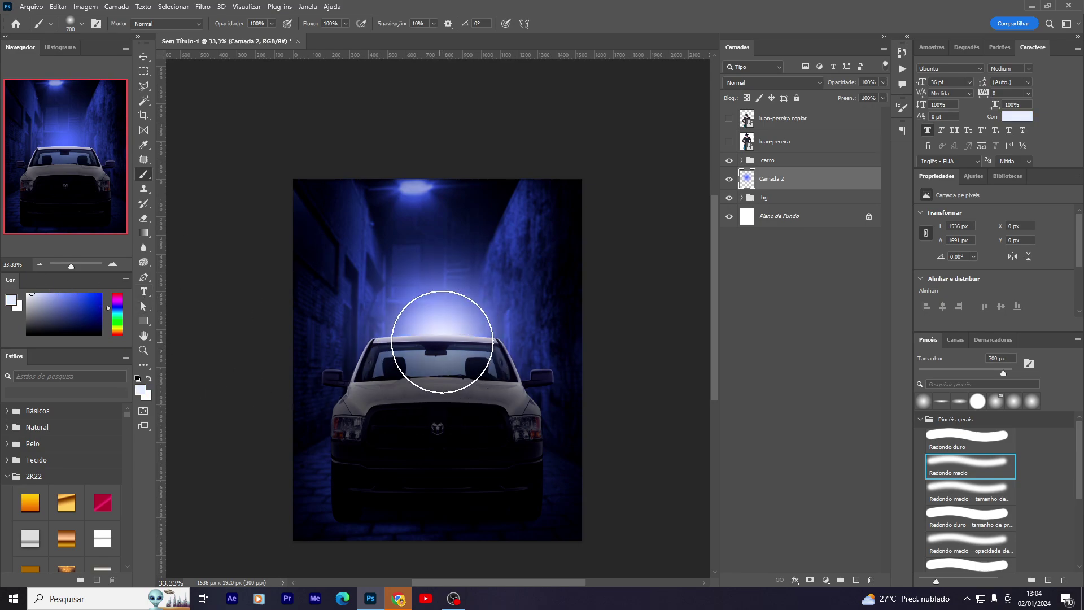
# Set the glow to Color Dodge, raise it, and add a Linear Dodge duplicate.
pyautogui.click(756, 82)
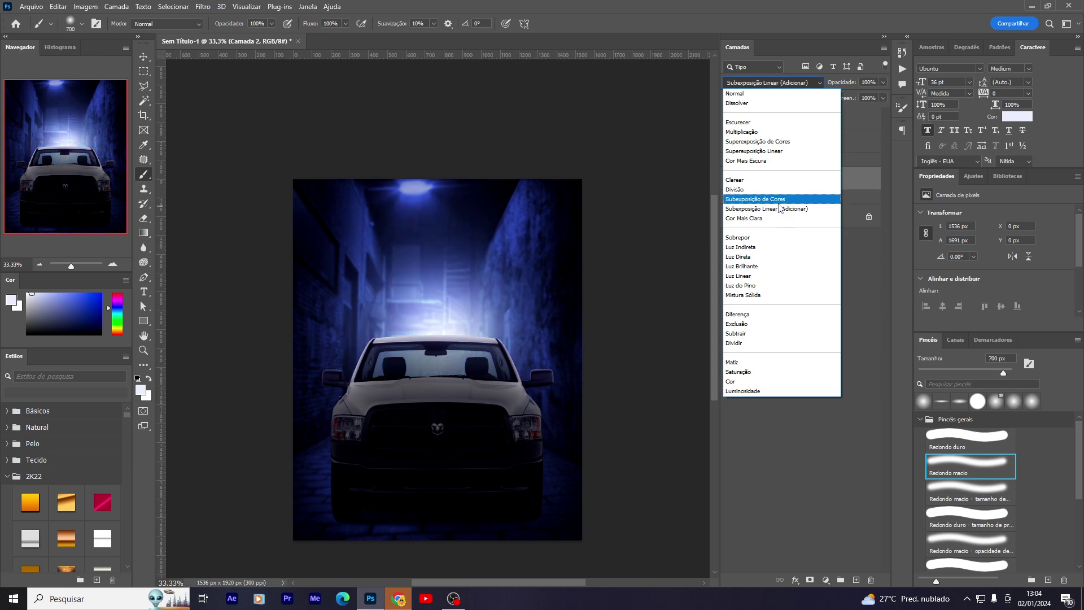
pyautogui.click(781, 200)
pyautogui.click(141, 57)
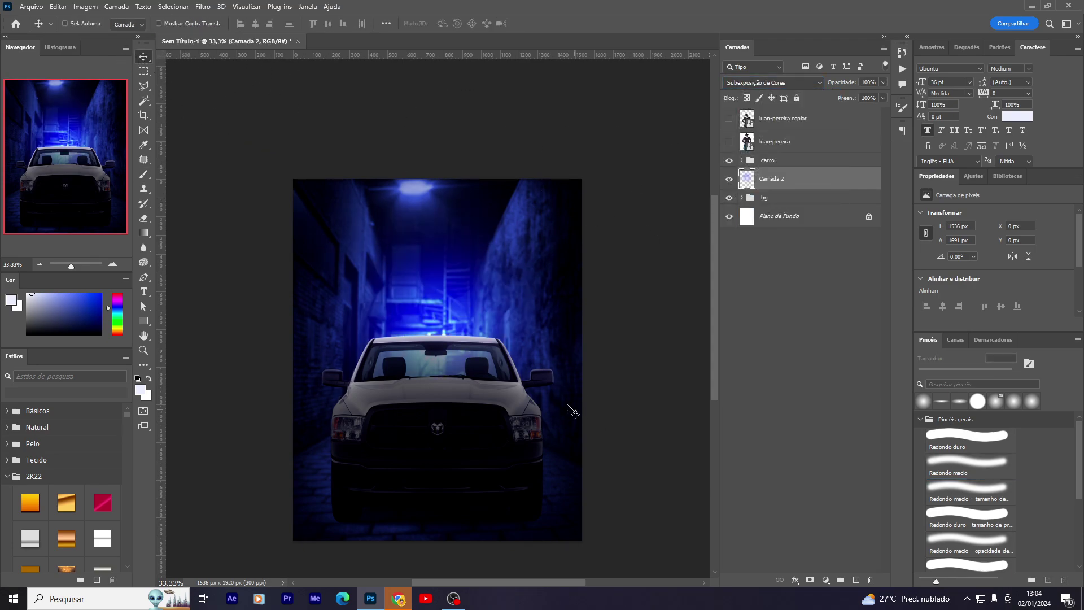
pyautogui.moveTo(571, 412); pyautogui.dragTo(556, 373)
pyautogui.hotkey('ctrl', 'j')
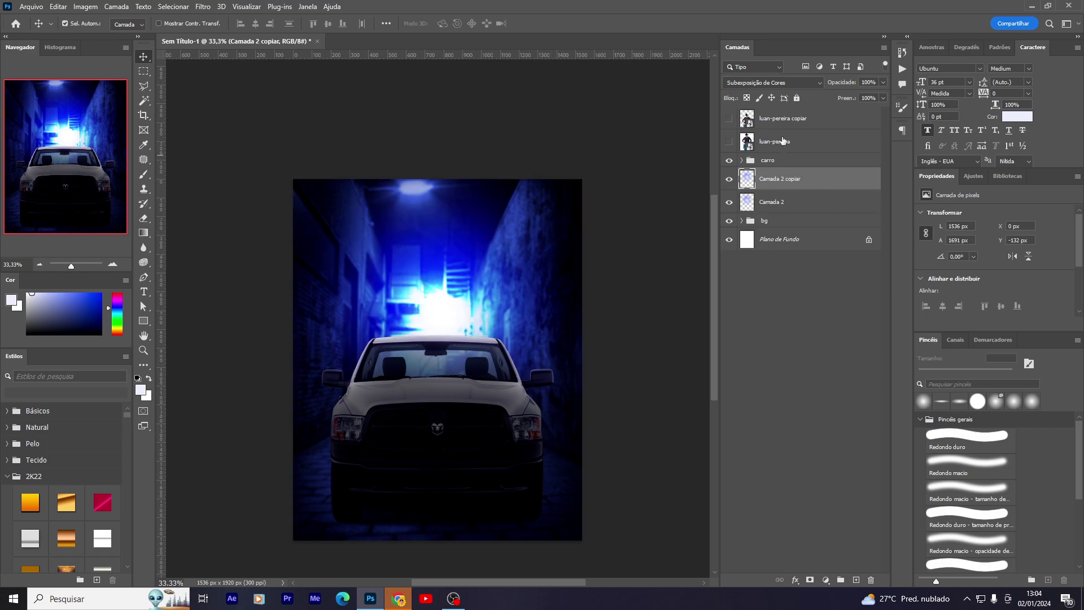
pyautogui.click(773, 84)
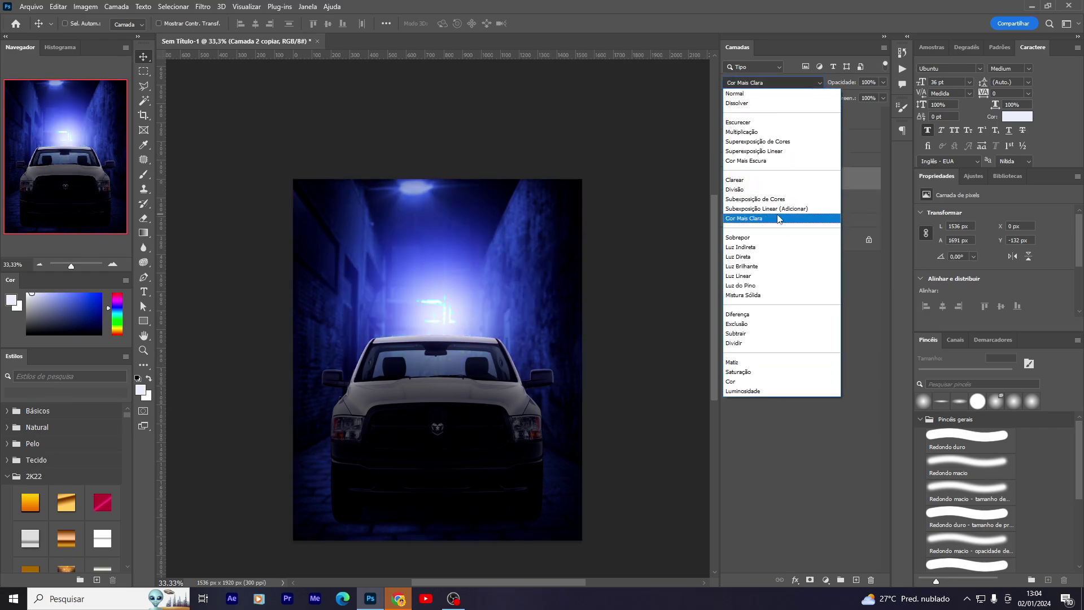
pyautogui.click(774, 209)
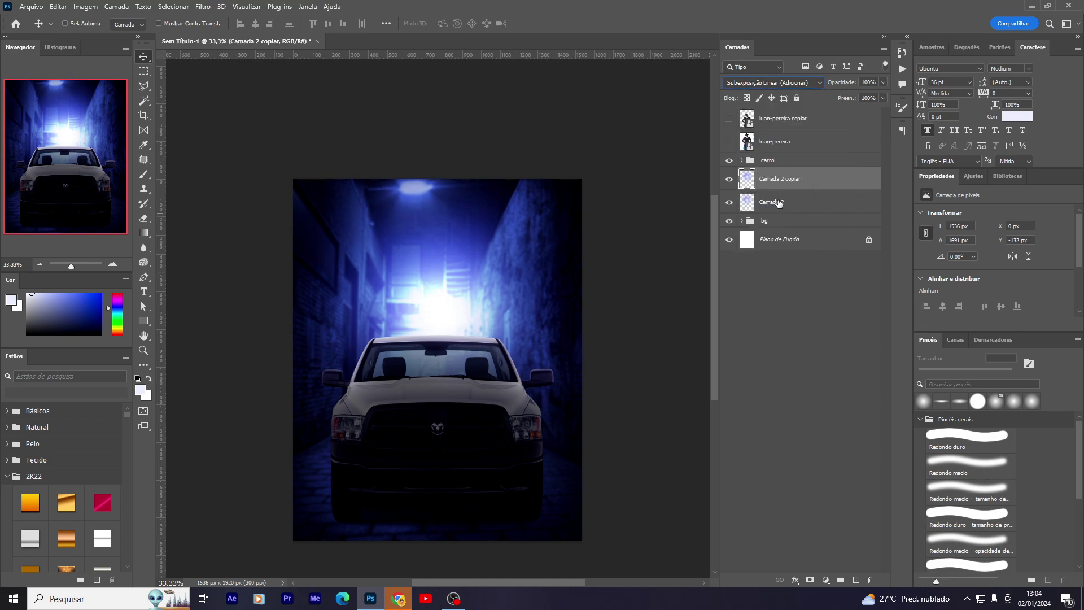
pyautogui.click(762, 148)
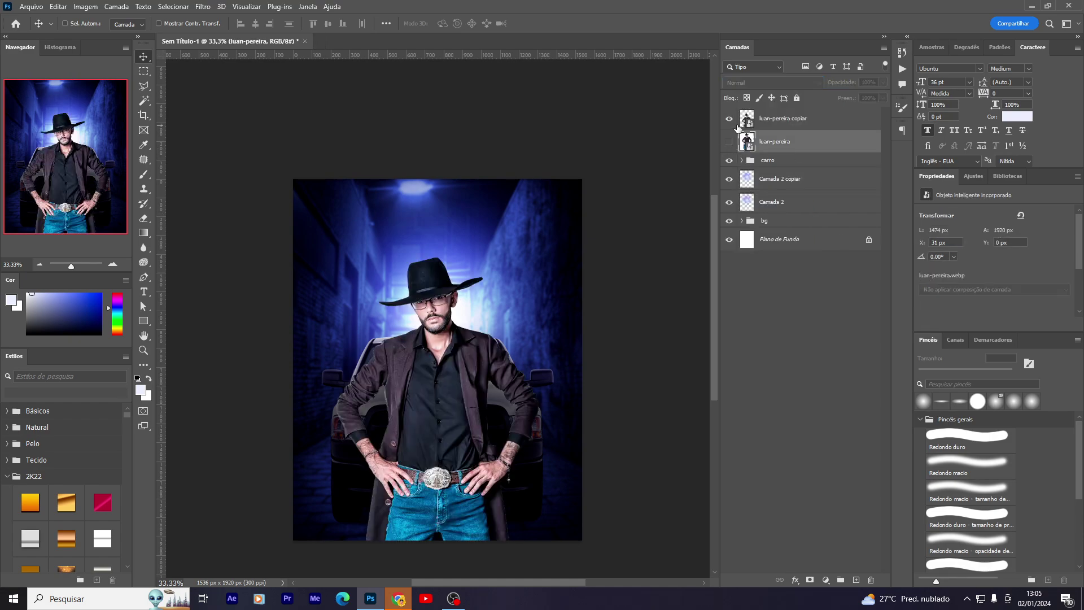
# Delete the original luan-pereira layer and reposition the singer copy in the frame.
pyautogui.click(795, 125)
pyautogui.moveTo(520, 405); pyautogui.dragTo(521, 388)
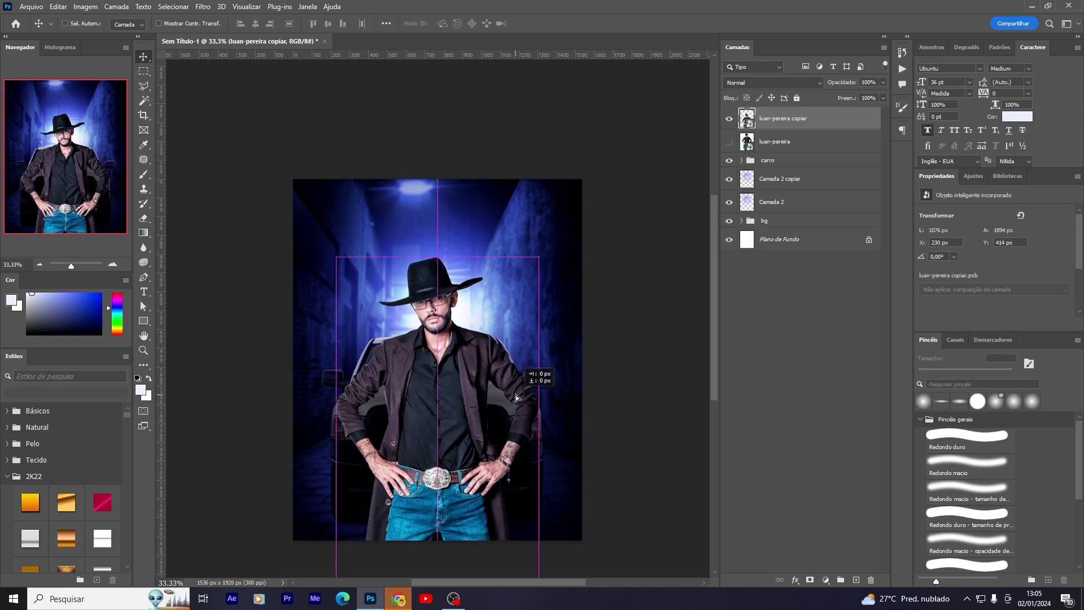
pyautogui.click(784, 146)
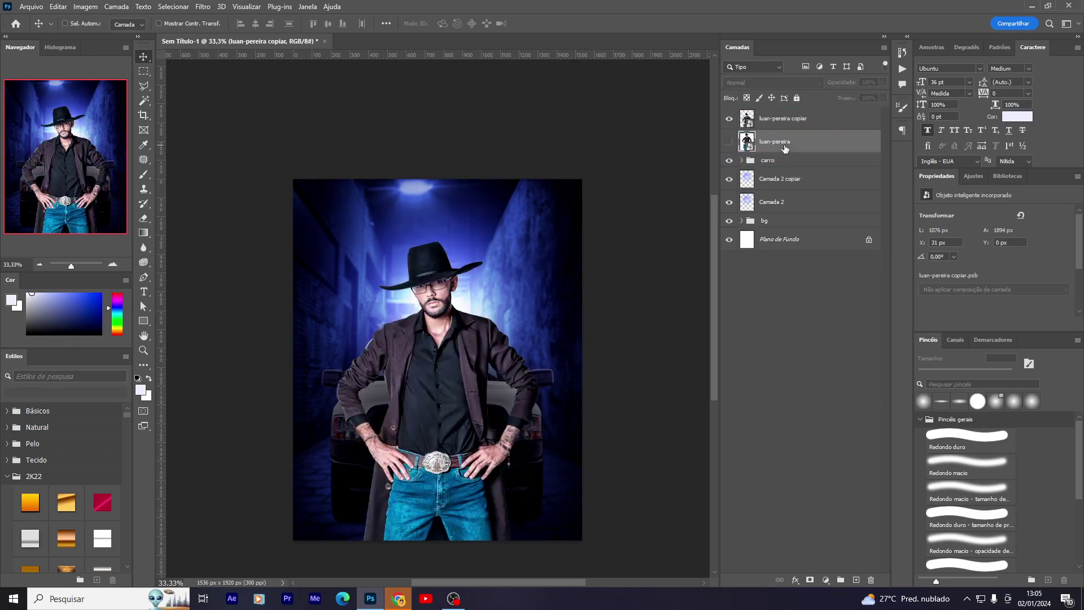
pyautogui.press('Delete')
pyautogui.click(785, 119)
pyautogui.moveTo(480, 346); pyautogui.dragTo(479, 363)
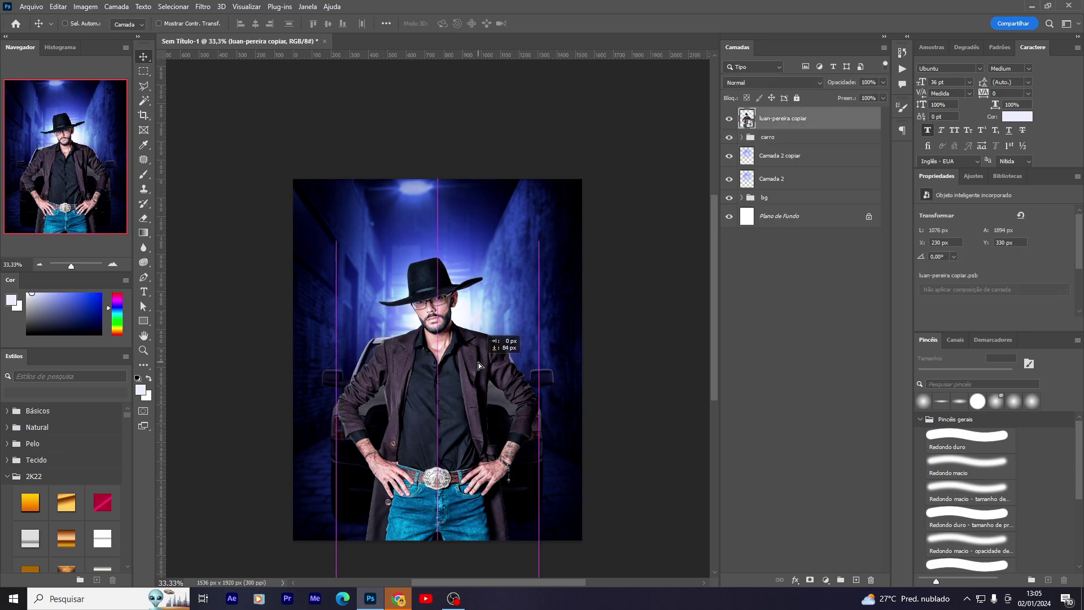
# Zoom in to 66.67% and expand the carro group's layers.
pyautogui.hotkey('ctrl', '+')
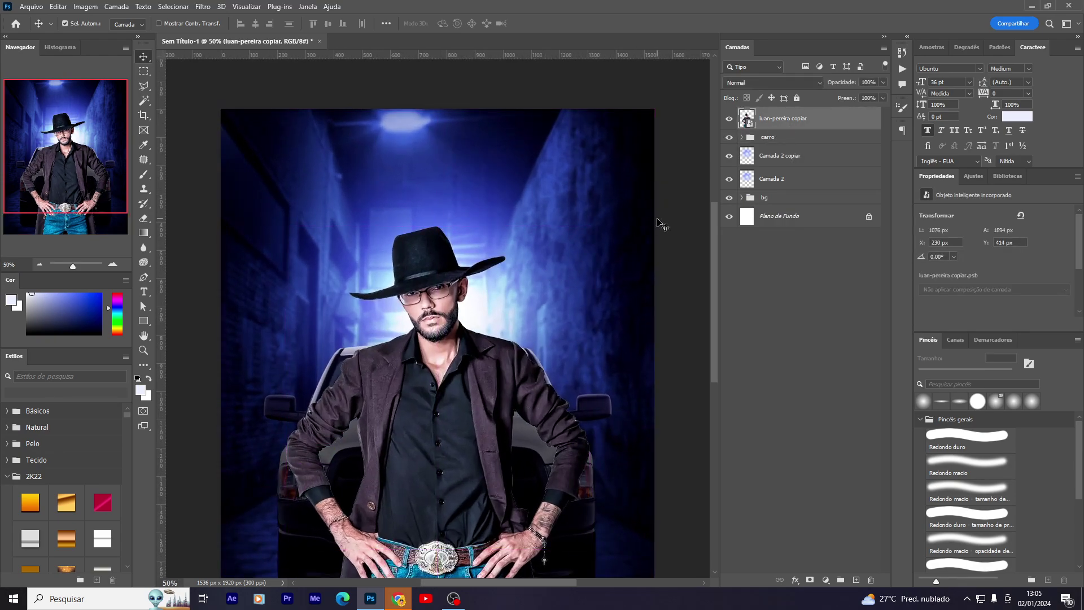
pyautogui.hotkey('ctrl', '+')
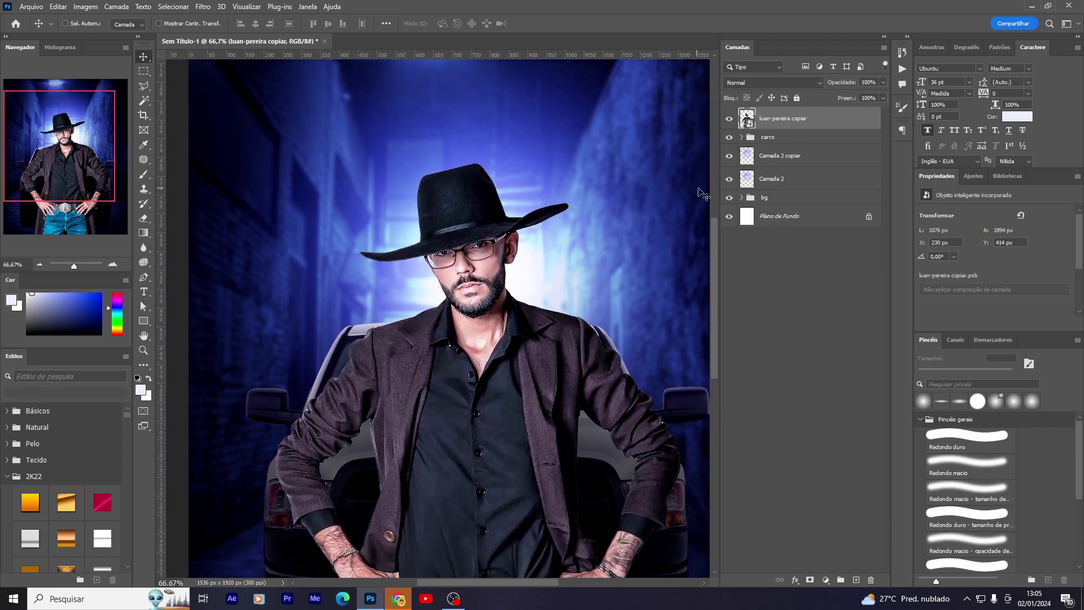
pyautogui.click(764, 197)
pyautogui.click(741, 138)
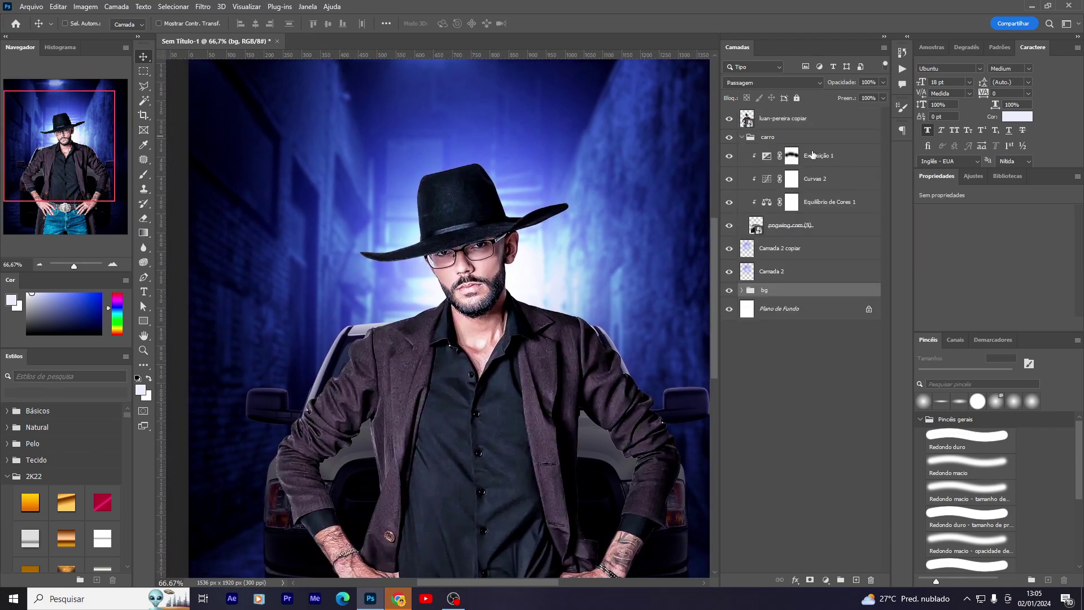
# Give the pngwing.com (9) truck an Inner Glow in sampled blue #7687ed.
pyautogui.click(813, 156)
pyautogui.click(816, 225)
pyautogui.click(794, 580)
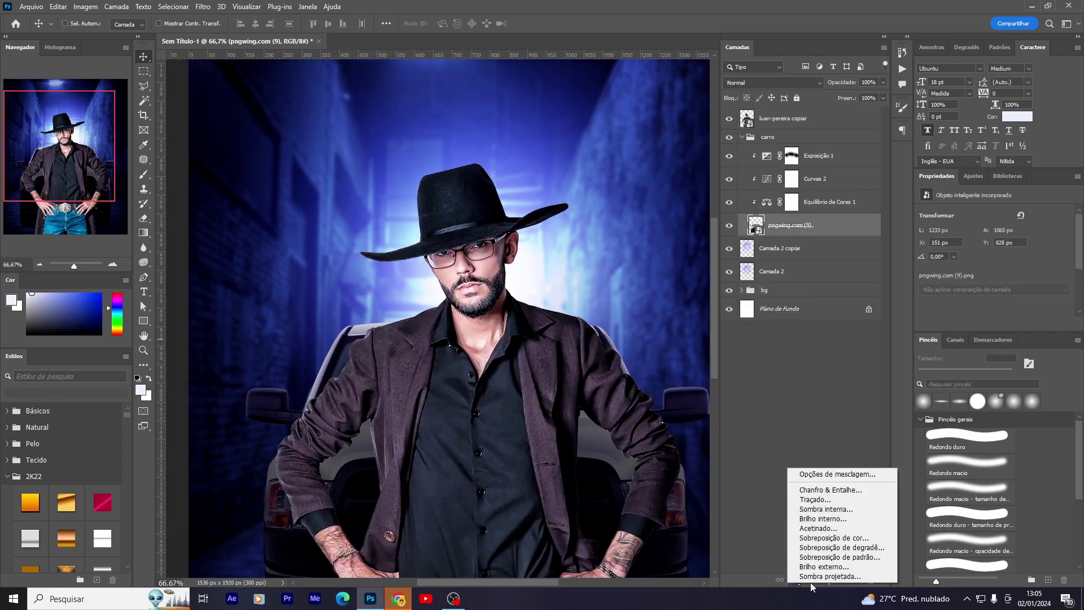
pyautogui.click(831, 519)
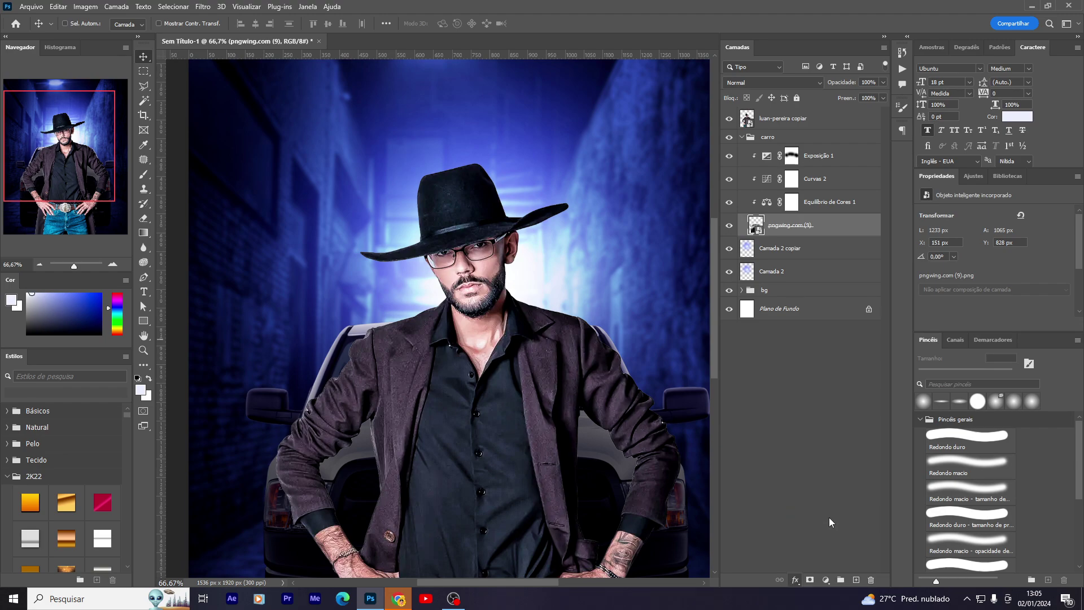
pyautogui.click(799, 314)
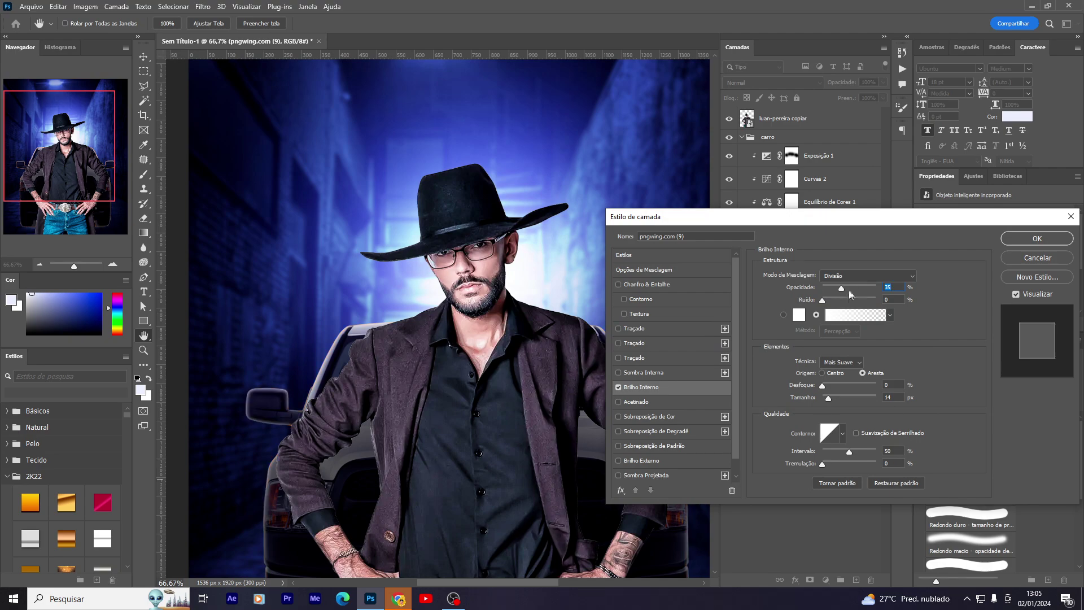
pyautogui.click(800, 315)
pyautogui.click(398, 299)
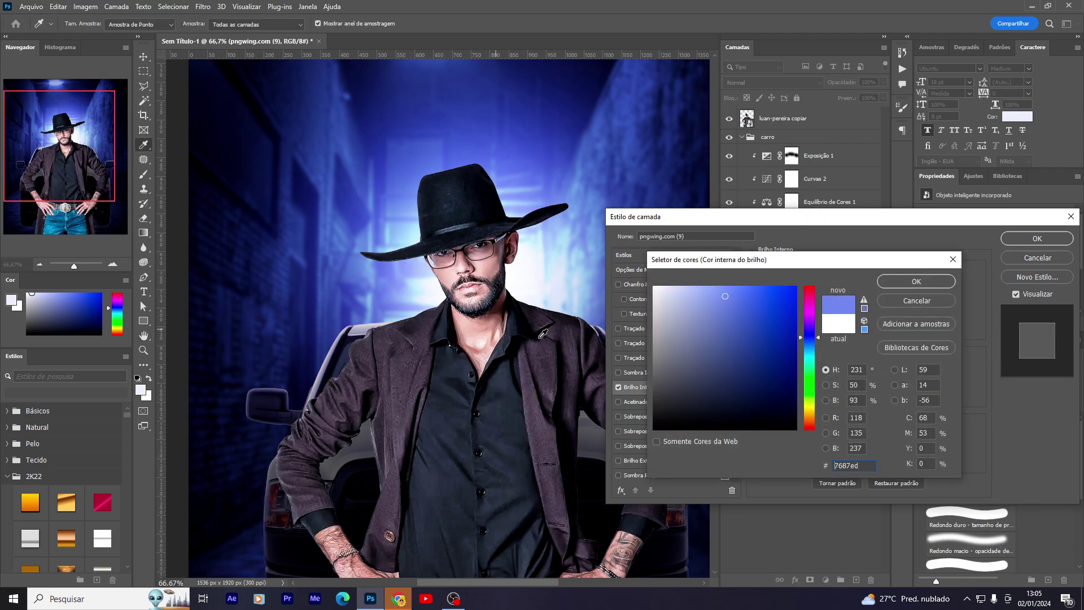
pyautogui.click(948, 285)
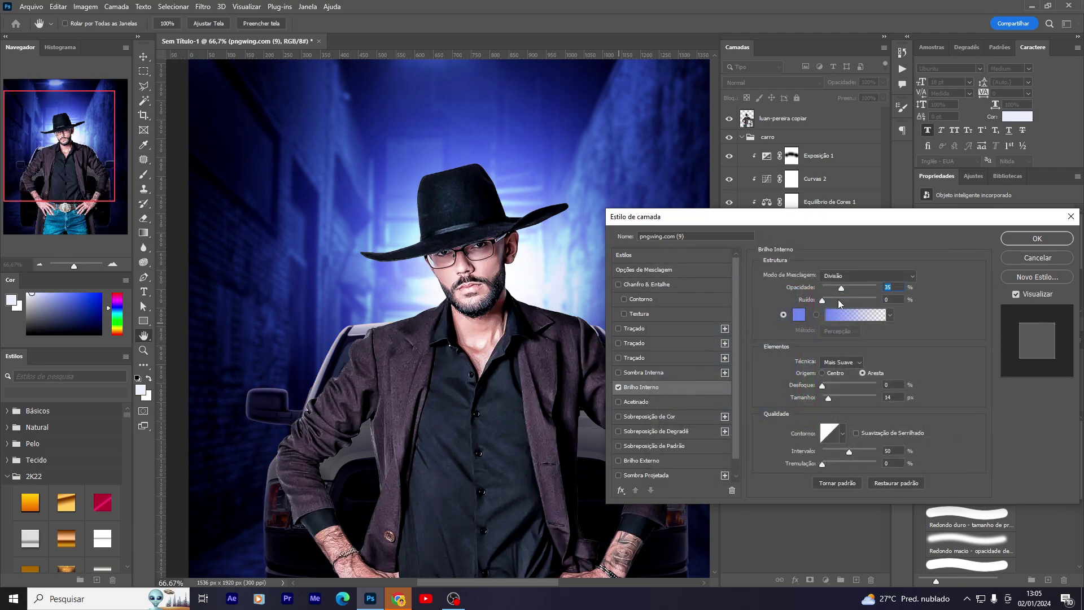
pyautogui.click(1026, 239)
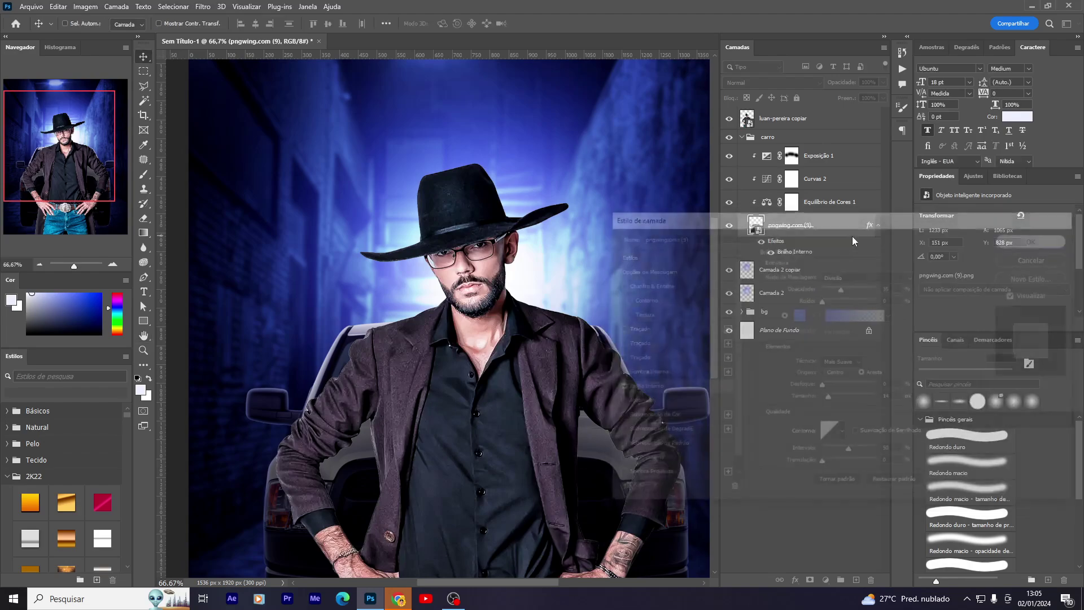
# Convert the truck's inner glow effect into its own layer.
pyautogui.rightClick(790, 257)
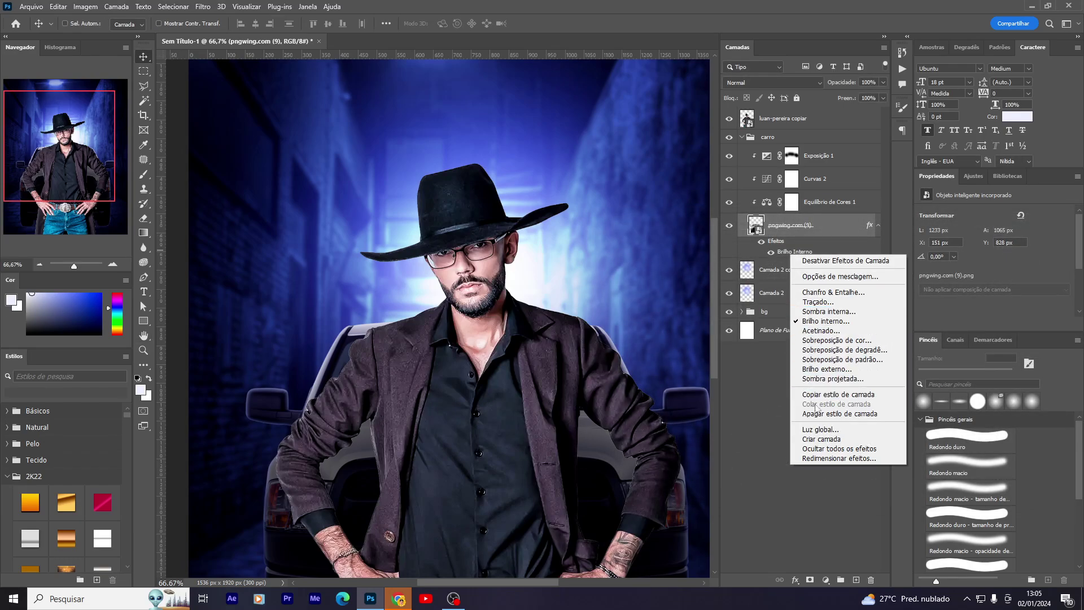
pyautogui.click(818, 438)
pyautogui.click(519, 227)
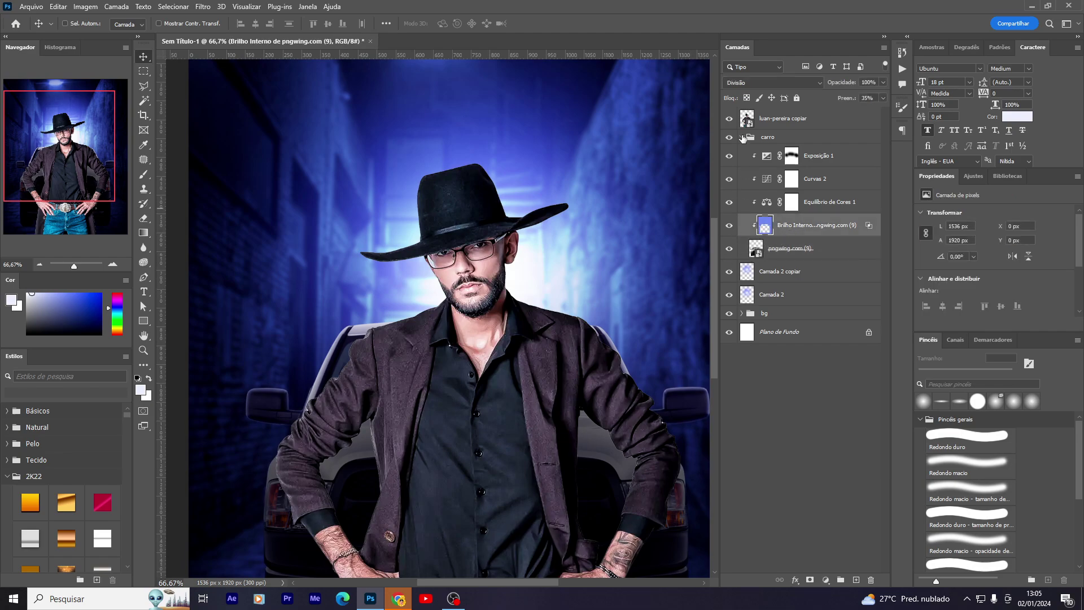
pyautogui.click(729, 118)
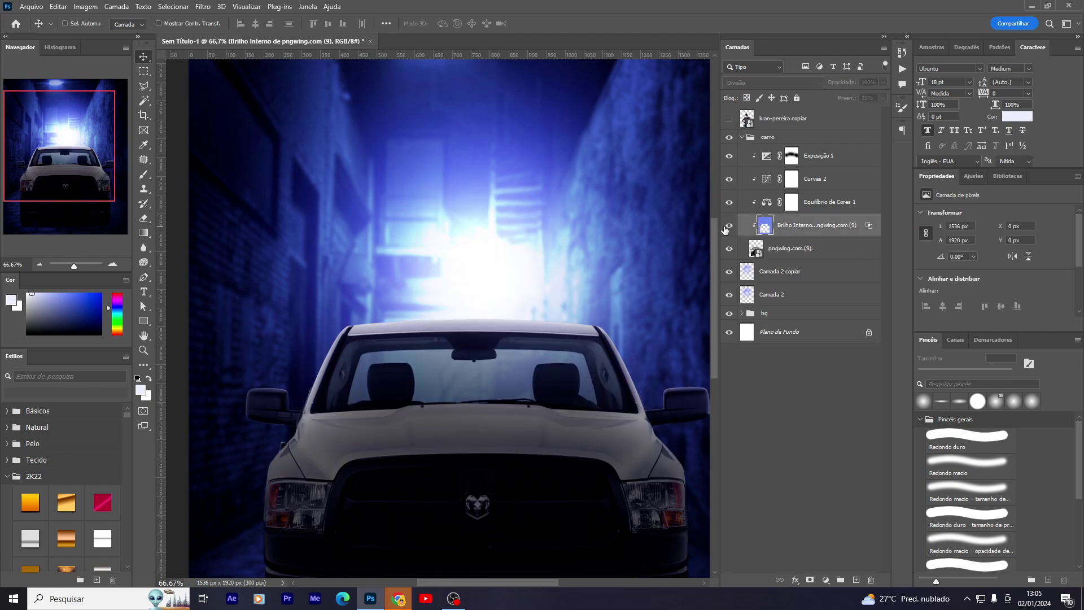
pyautogui.moveTo(566, 297); pyautogui.dragTo(551, 144)
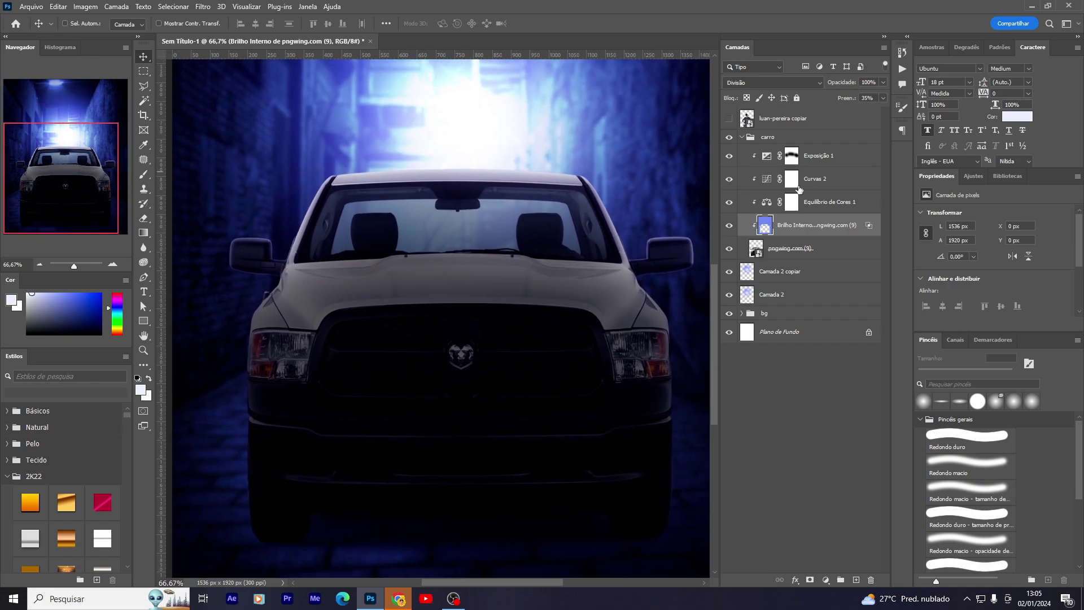
pyautogui.click(729, 225)
pyautogui.scroll(3, 561, 357)
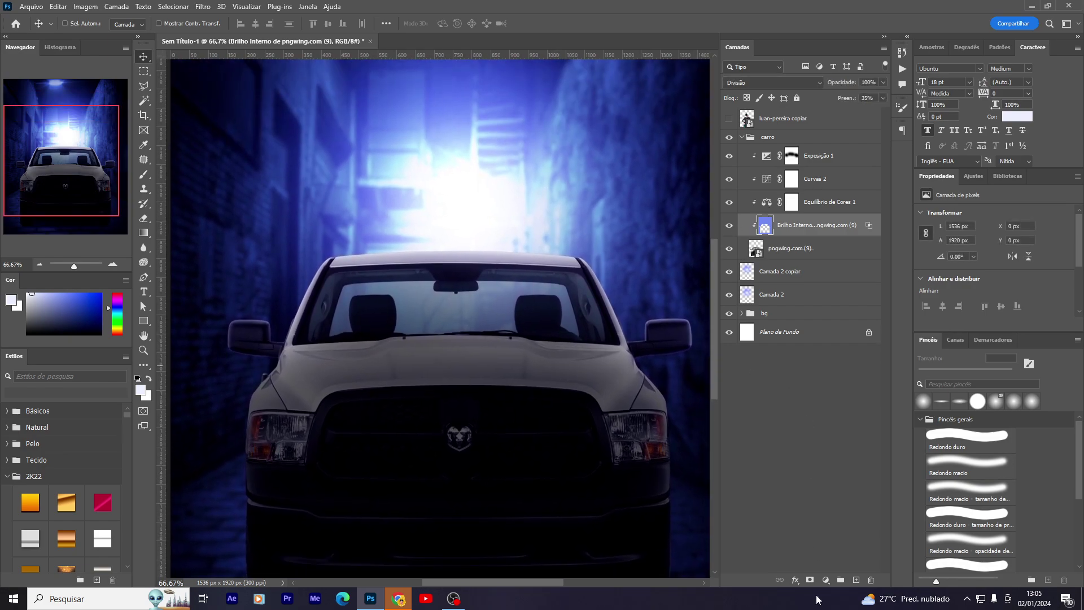
# Mask the truck glow layer, invert it, and paint glow back onto the truck's top.
pyautogui.click(811, 580)
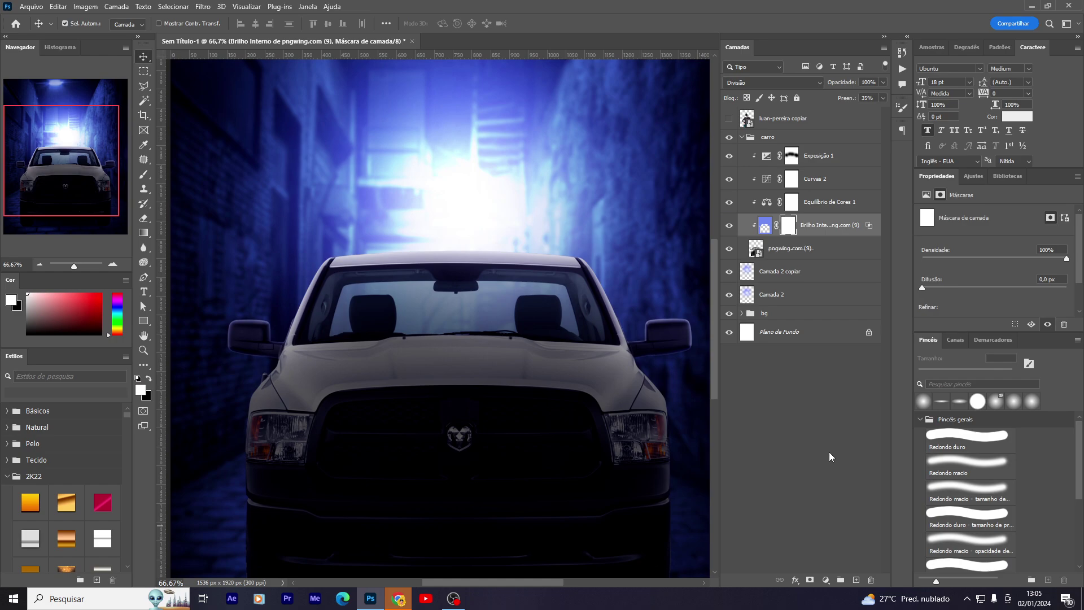
pyautogui.hotkey('ctrl', 'i')
pyautogui.press('b')
pyautogui.moveTo(327, 267)
pyautogui.mouseDown()
pyautogui.moveTo(302, 327)
pyautogui.moveTo(297, 301)
pyautogui.moveTo(617, 314)
pyautogui.moveTo(483, 327)
pyautogui.moveTo(337, 278)
pyautogui.mouseUp()
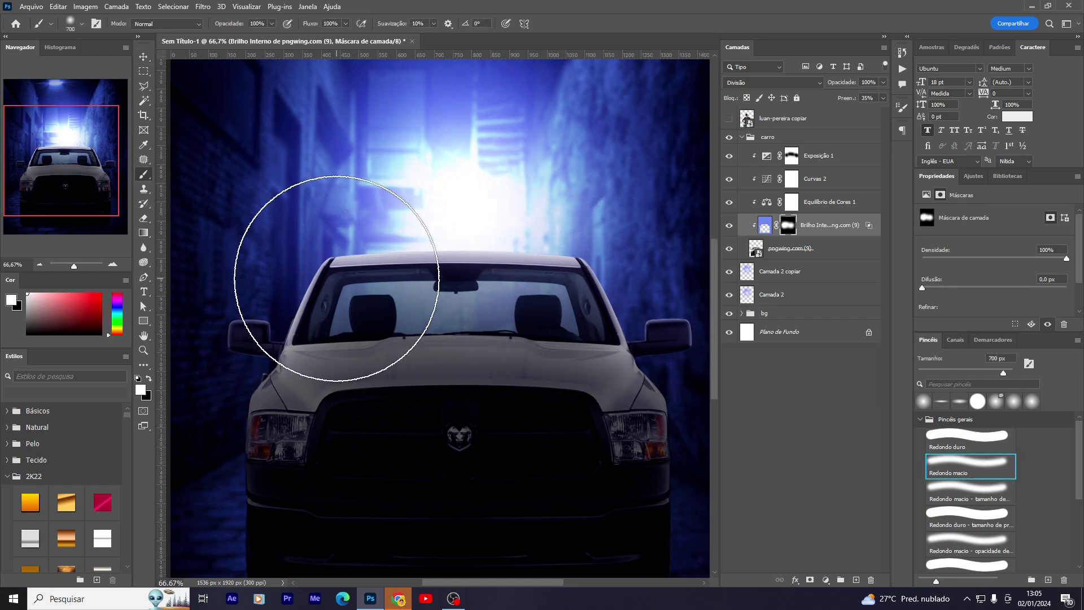
pyautogui.press('v')
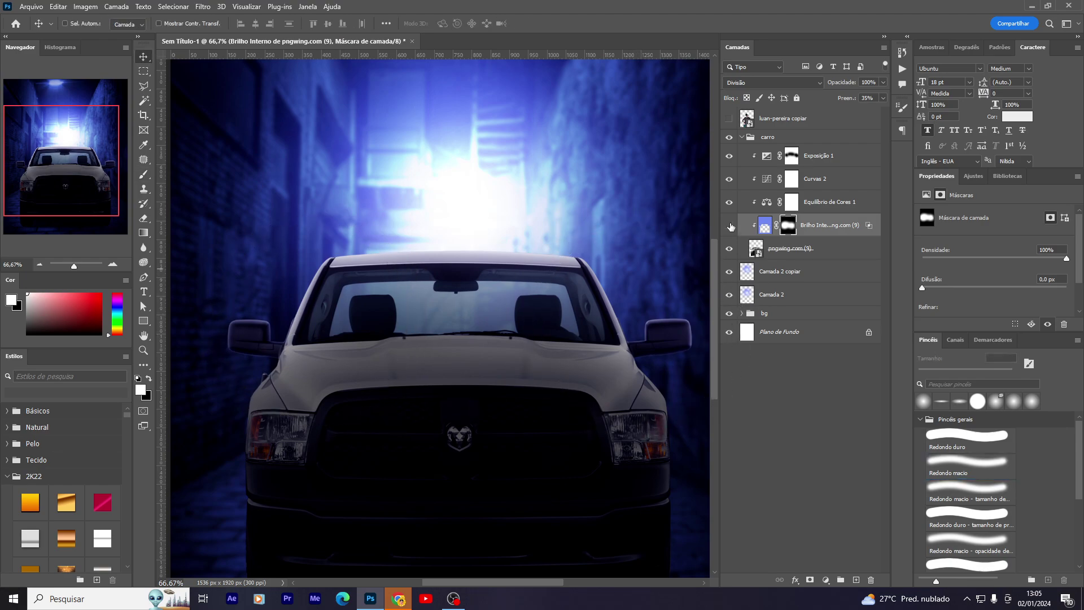
pyautogui.click(730, 226)
pyautogui.moveTo(524, 319); pyautogui.dragTo(484, 322)
pyautogui.press('b')
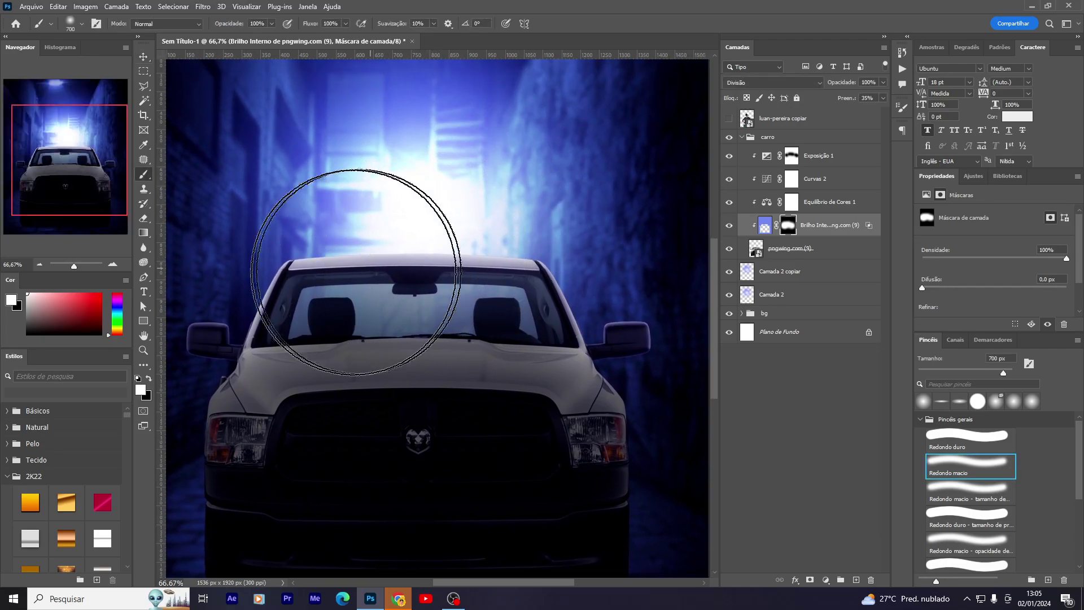
pyautogui.click(808, 252)
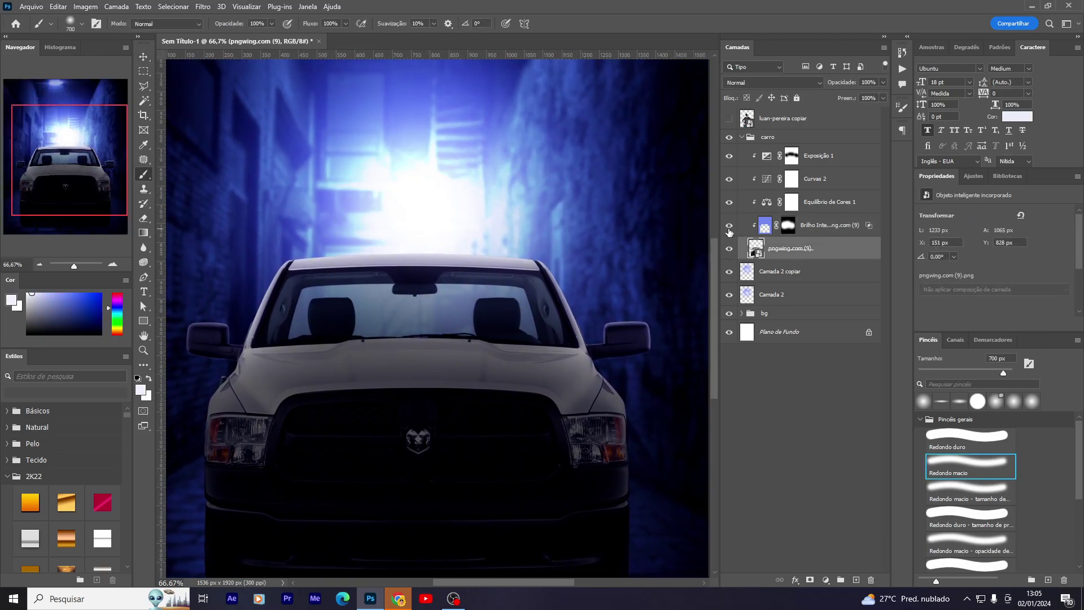
# Add an Inner Glow to the singer with 99% opacity and 16 px size.
pyautogui.click(729, 118)
pyautogui.click(802, 118)
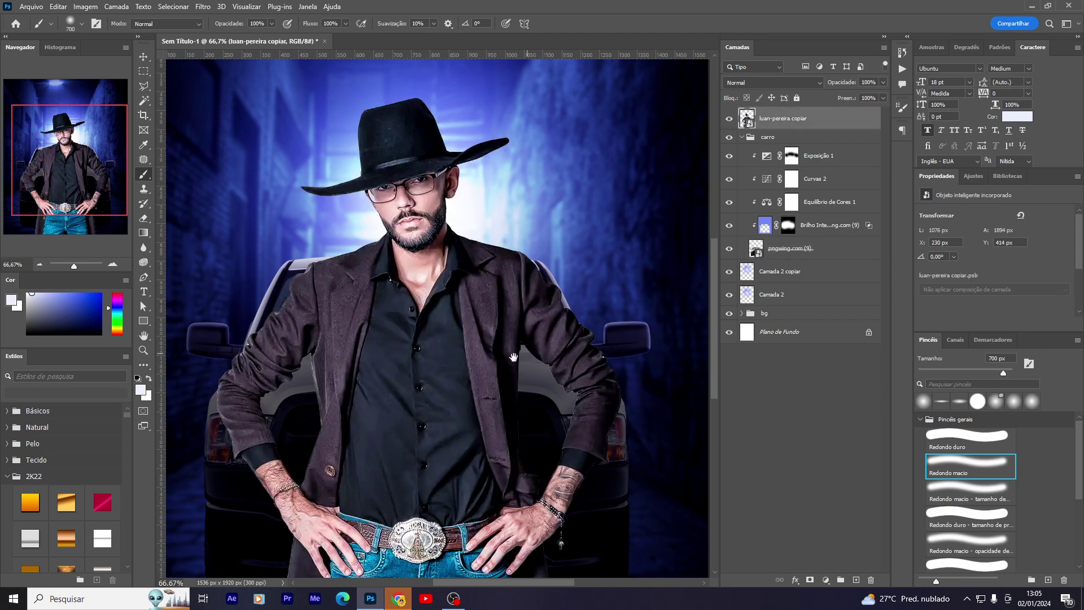
pyautogui.moveTo(692, 401); pyautogui.dragTo(716, 386)
pyautogui.click(796, 580)
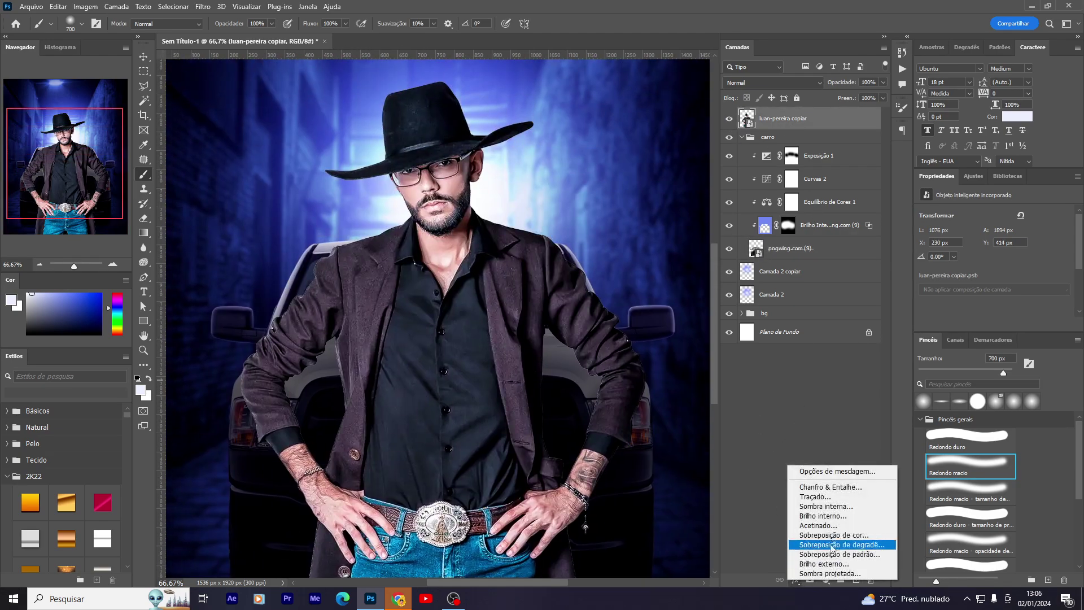
pyautogui.click(831, 516)
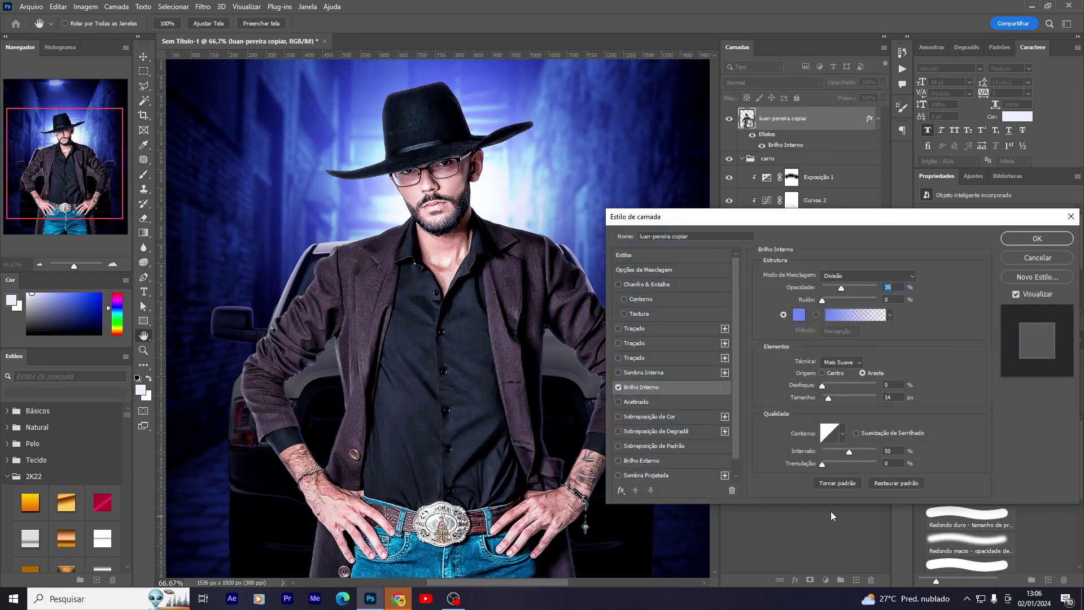
pyautogui.moveTo(854, 287); pyautogui.dragTo(877, 288)
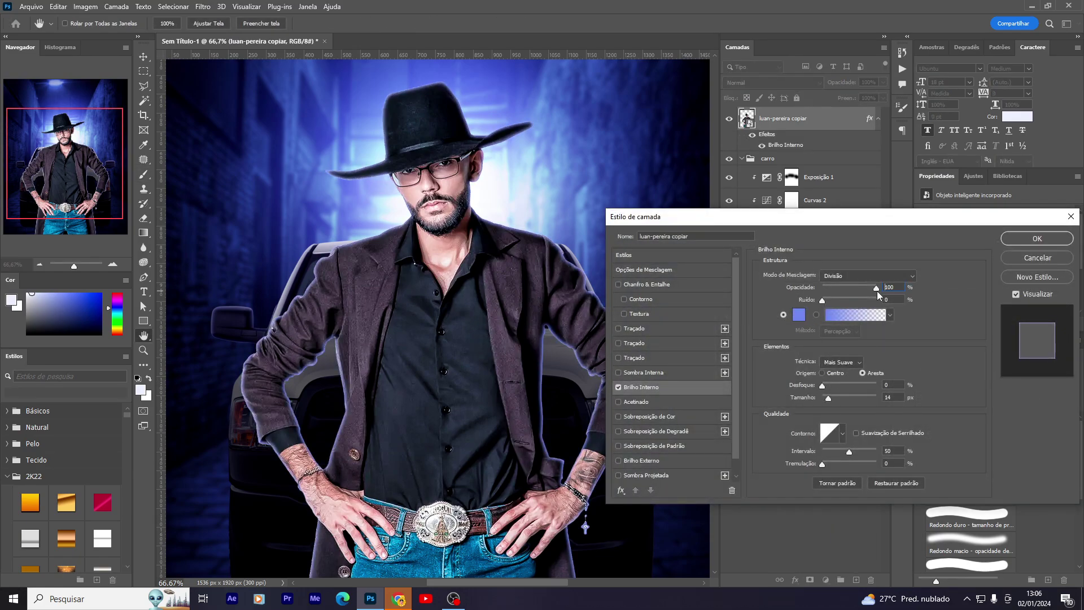
pyautogui.moveTo(831, 397); pyautogui.dragTo(838, 398)
pyautogui.click(1036, 238)
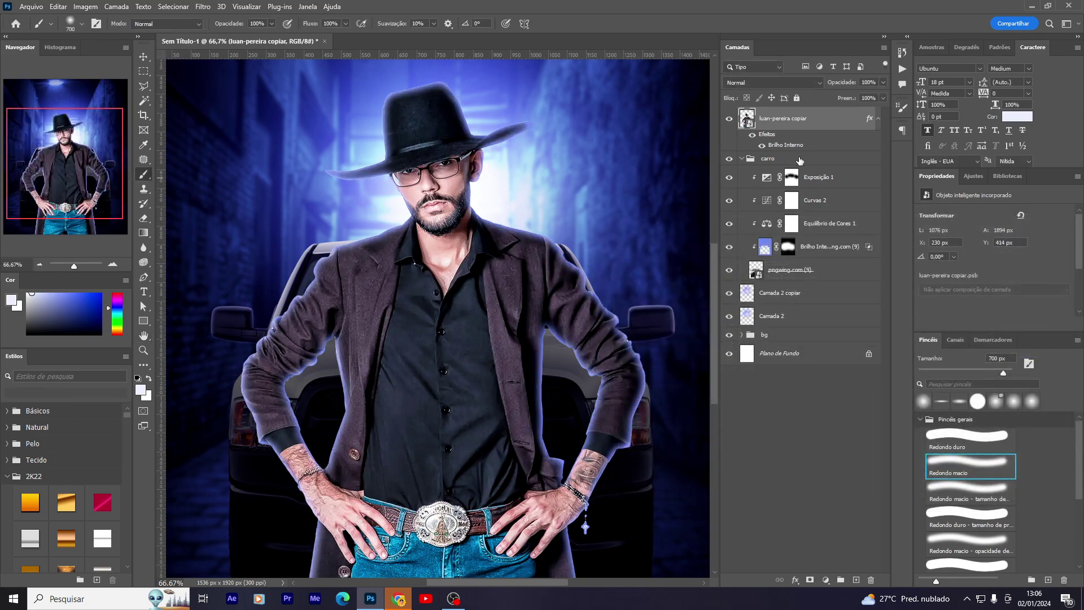
# Convert the singer's glow to a layer, mask and invert it, and paint it around his head.
pyautogui.rightClick(798, 149)
pyautogui.click(839, 332)
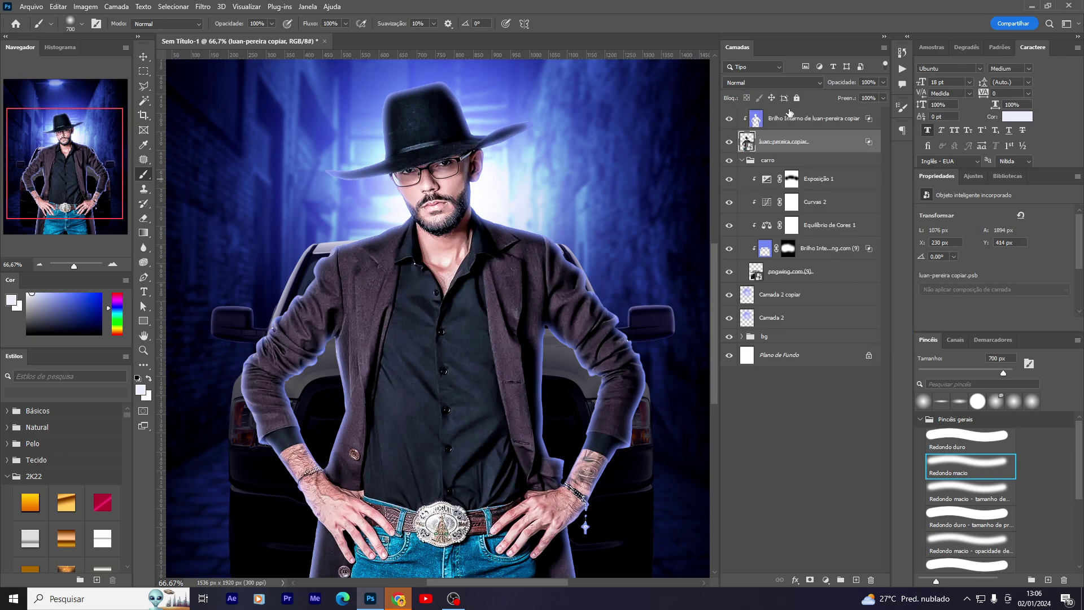
pyautogui.click(809, 580)
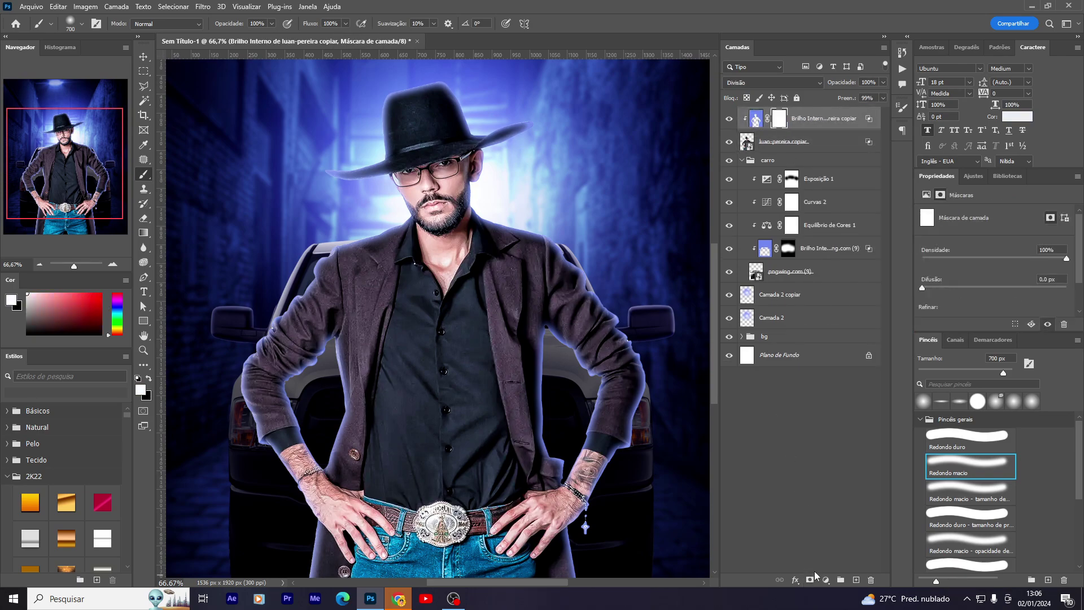
pyautogui.hotkey('ctrl', 'i')
pyautogui.moveTo(477, 152)
pyautogui.mouseDown()
pyautogui.moveTo(459, 194)
pyautogui.moveTo(391, 223)
pyautogui.moveTo(520, 137)
pyautogui.moveTo(593, 229)
pyautogui.moveTo(587, 242)
pyautogui.moveTo(604, 194)
pyautogui.mouseUp()
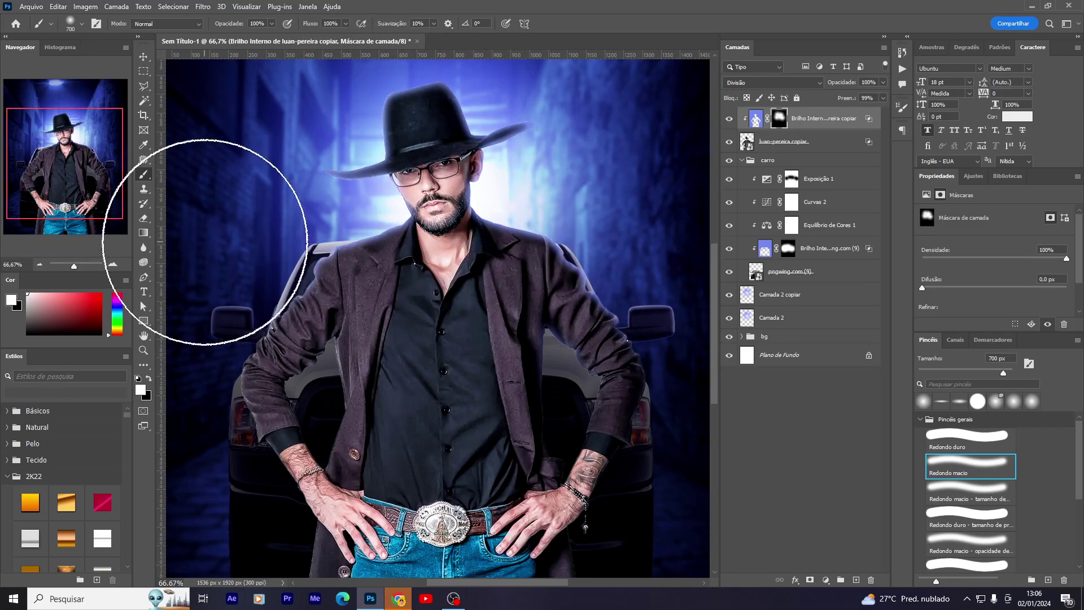
pyautogui.hotkey('ctrl', '-')
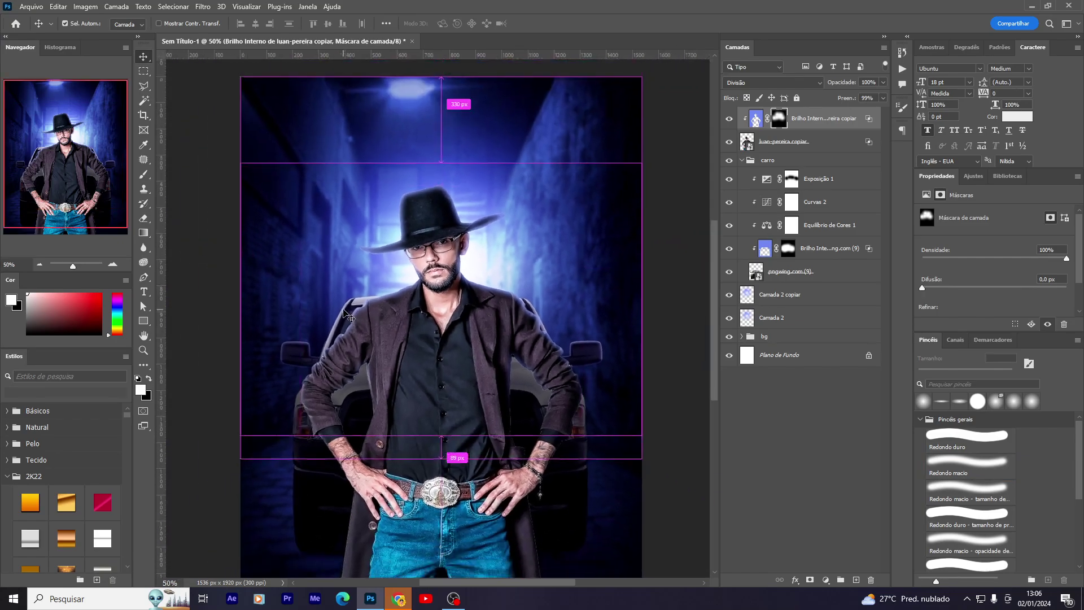
# Group the two singer layers into a foto group.
pyautogui.scroll(3, 603, 66)
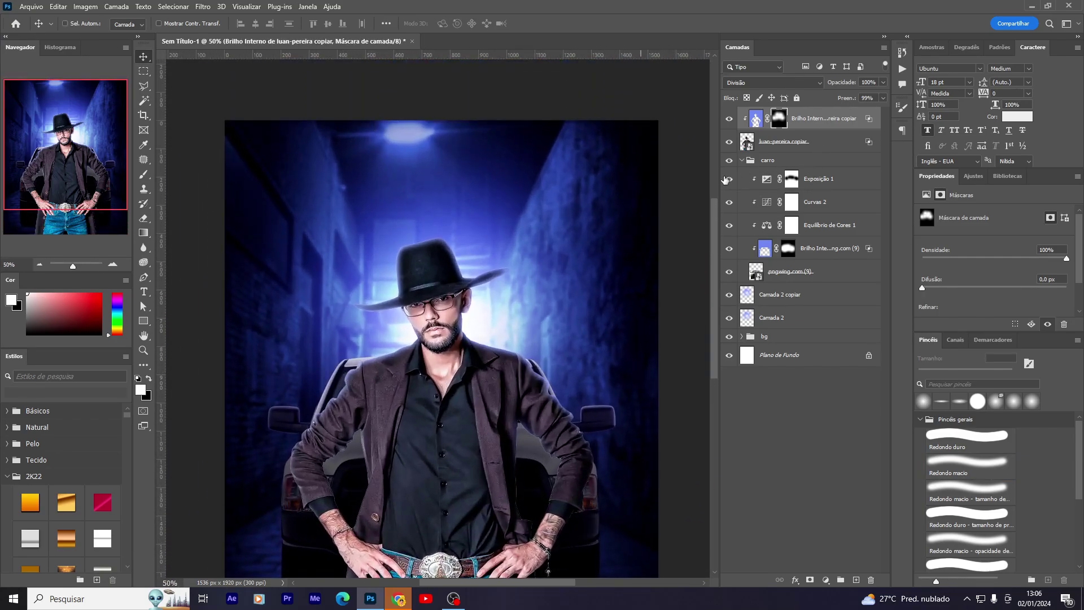
pyautogui.click(741, 165)
pyautogui.click(740, 162)
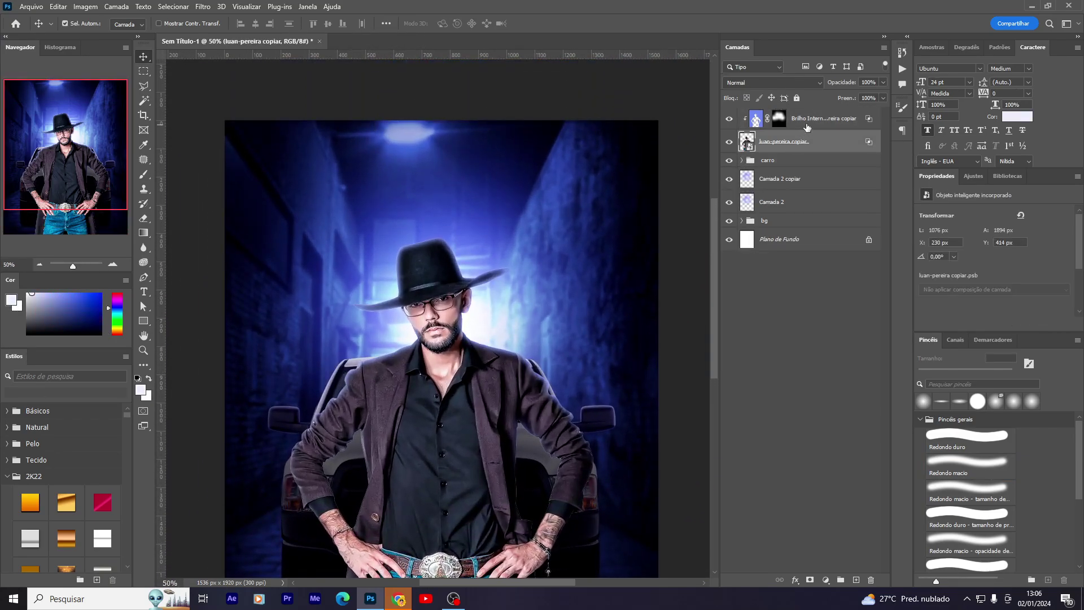
pyautogui.hotkey('ctrl', 'g')
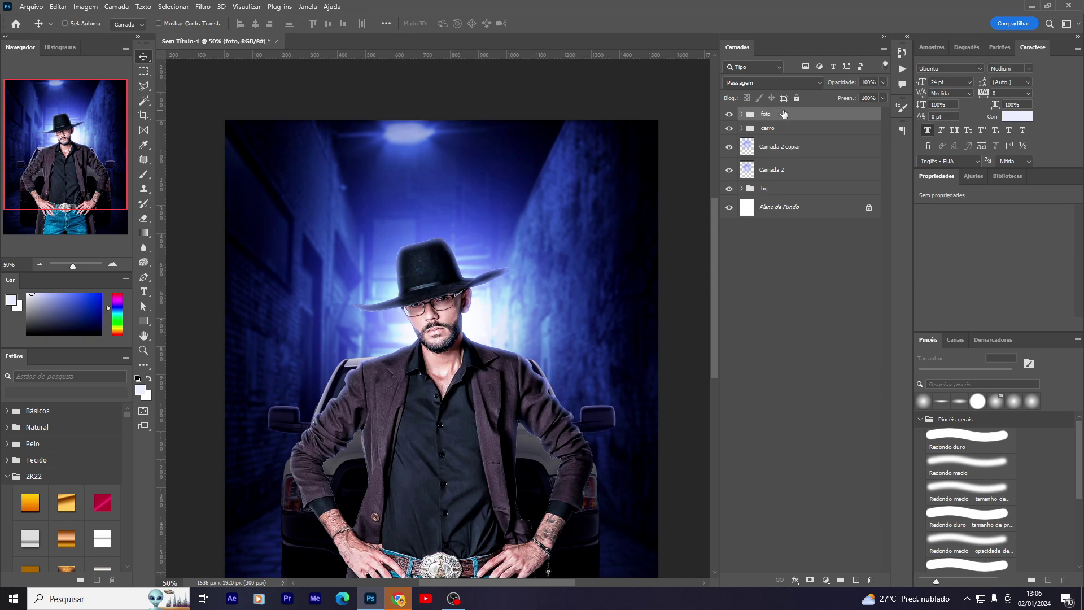
# Group the lighting layers as iluminação and drag in USA Flag.G01.2k.png from the browser downloads.
pyautogui.click(781, 171)
pyautogui.keyDown('shift'); pyautogui.click(787, 142); pyautogui.keyUp('shift')
pyautogui.hotkey('ctrl', 'g')
pyautogui.doubleClick(771, 144)
pyautogui.write('iluminação')
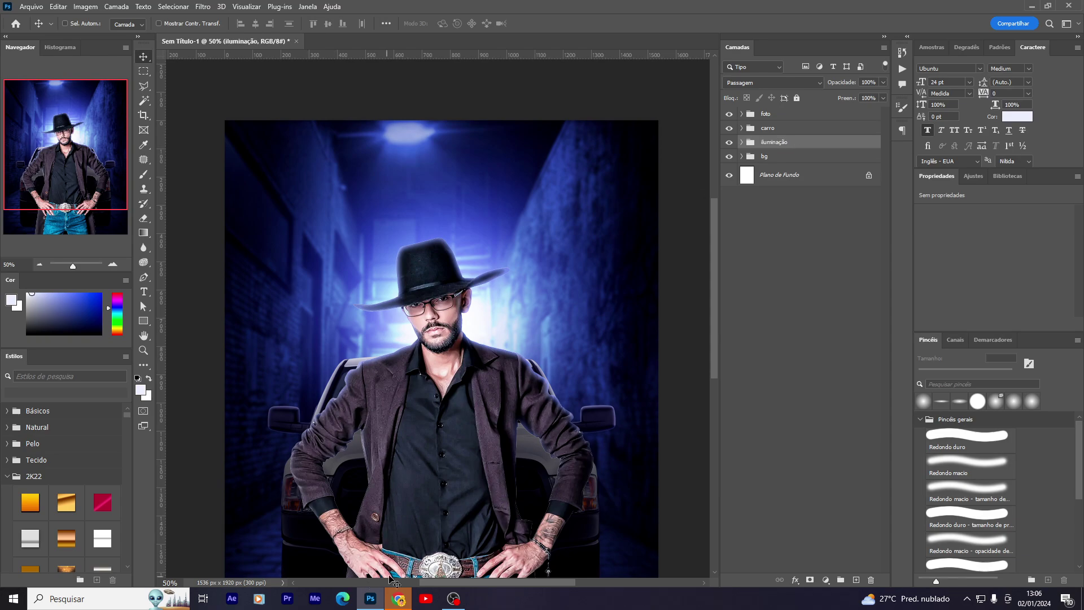
pyautogui.click(398, 597)
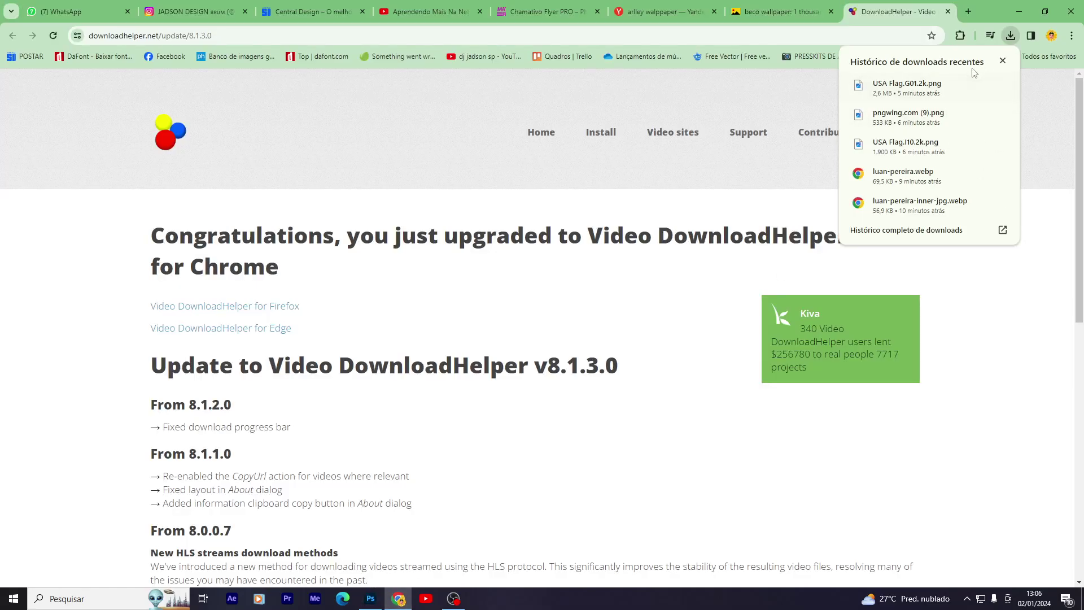
pyautogui.moveTo(907, 86)
pyautogui.mouseDown()
pyautogui.moveTo(388, 607)
pyautogui.moveTo(508, 151)
pyautogui.mouseUp()
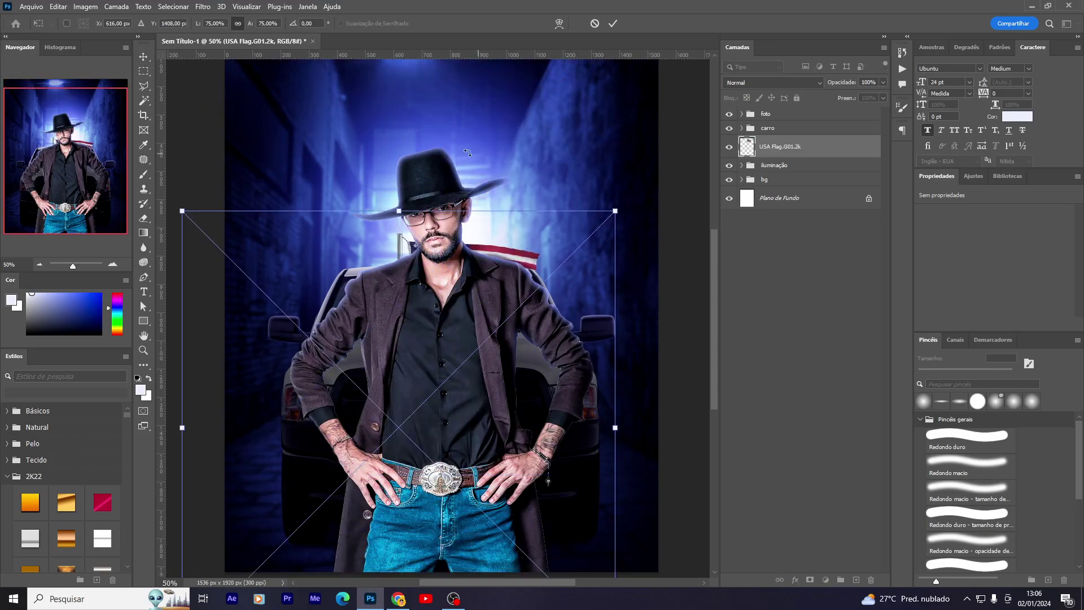
# Scale and tilt the flag, placing it beside the singer's hat.
pyautogui.moveTo(404, 204); pyautogui.dragTo(404, 73)
pyautogui.moveTo(463, 136); pyautogui.dragTo(587, 271)
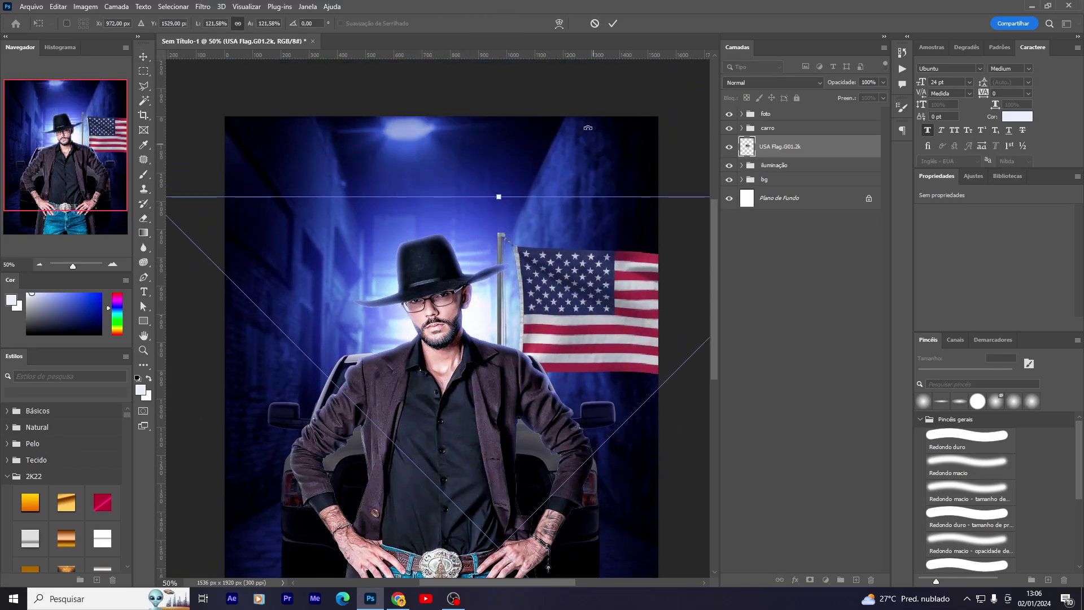
pyautogui.moveTo(601, 149); pyautogui.dragTo(611, 170)
pyautogui.moveTo(546, 397); pyautogui.dragTo(476, 393)
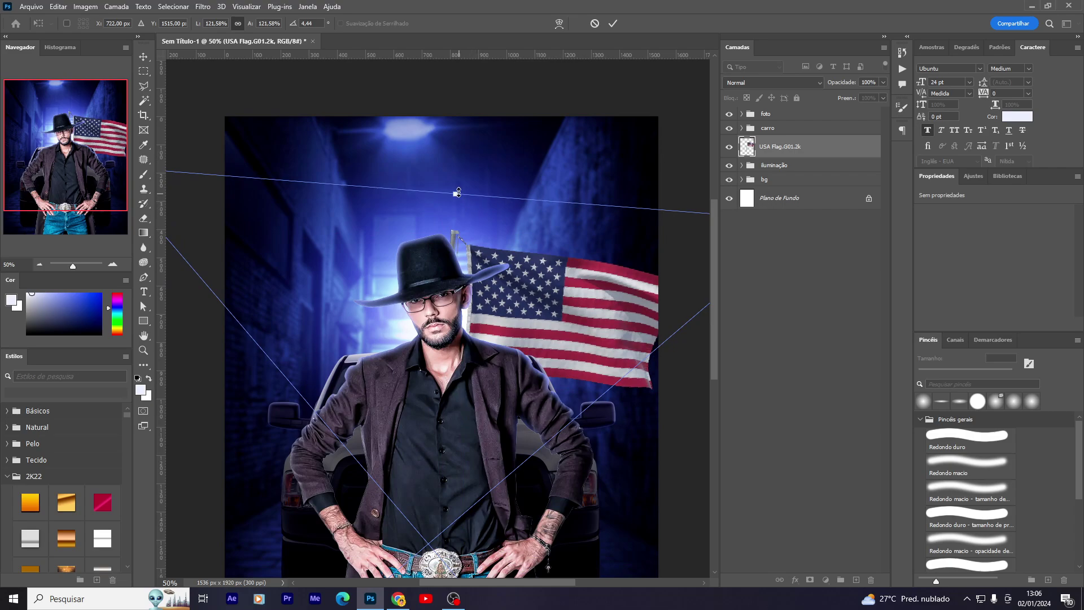
pyautogui.moveTo(458, 192); pyautogui.dragTo(469, 223)
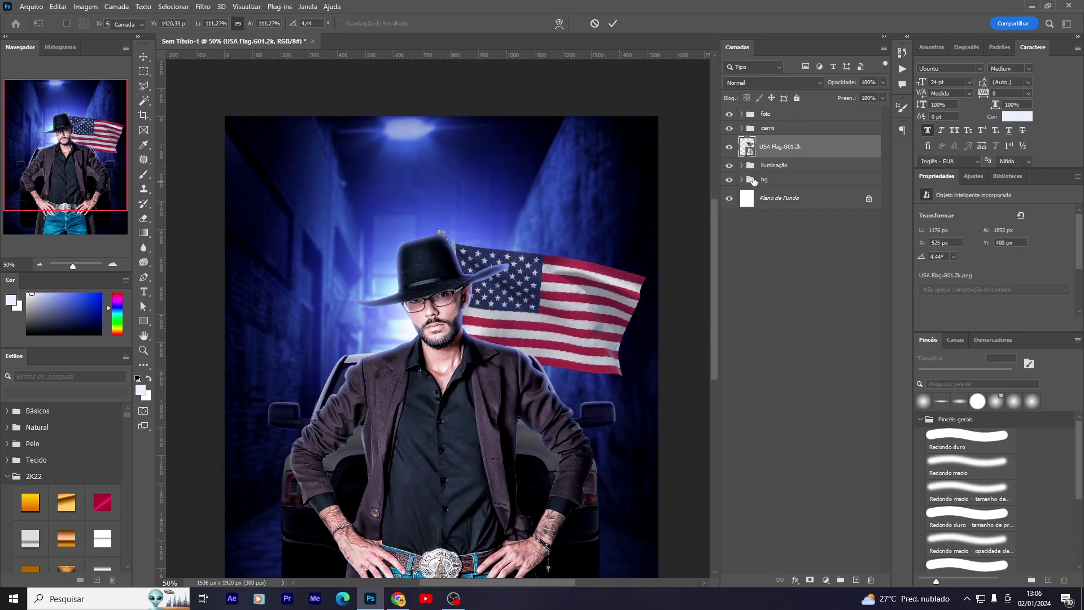
pyautogui.press('Return')
# Move the flag layer below iluminação and shrink it to about half size at upper right.
pyautogui.moveTo(779, 146); pyautogui.dragTo(779, 172)
pyautogui.moveTo(514, 283); pyautogui.dragTo(602, 278)
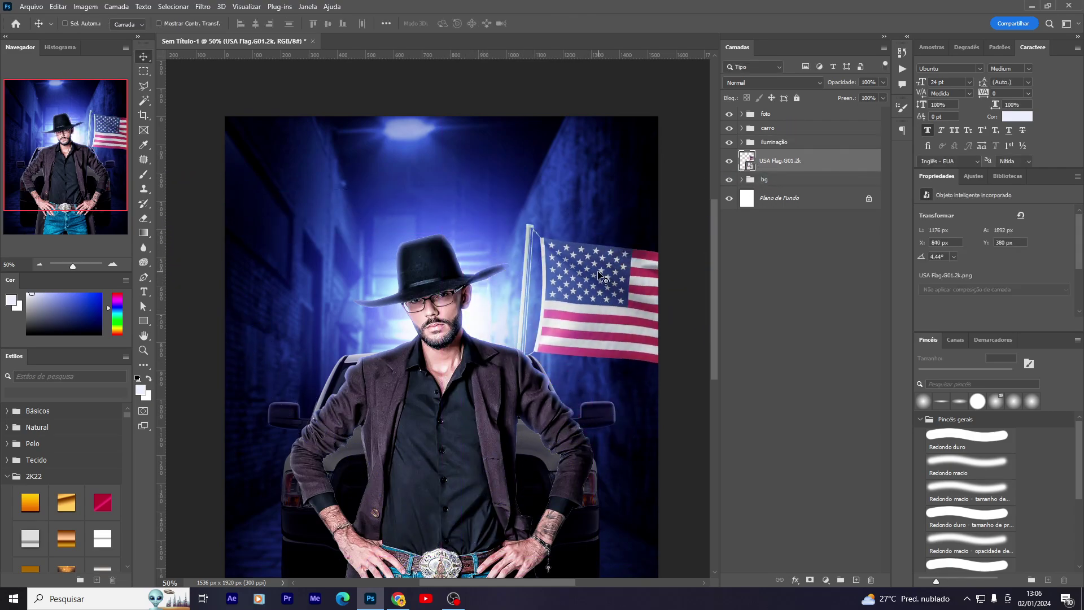
pyautogui.scroll(-4, 603, 278)
pyautogui.hotkey('ctrl', 't')
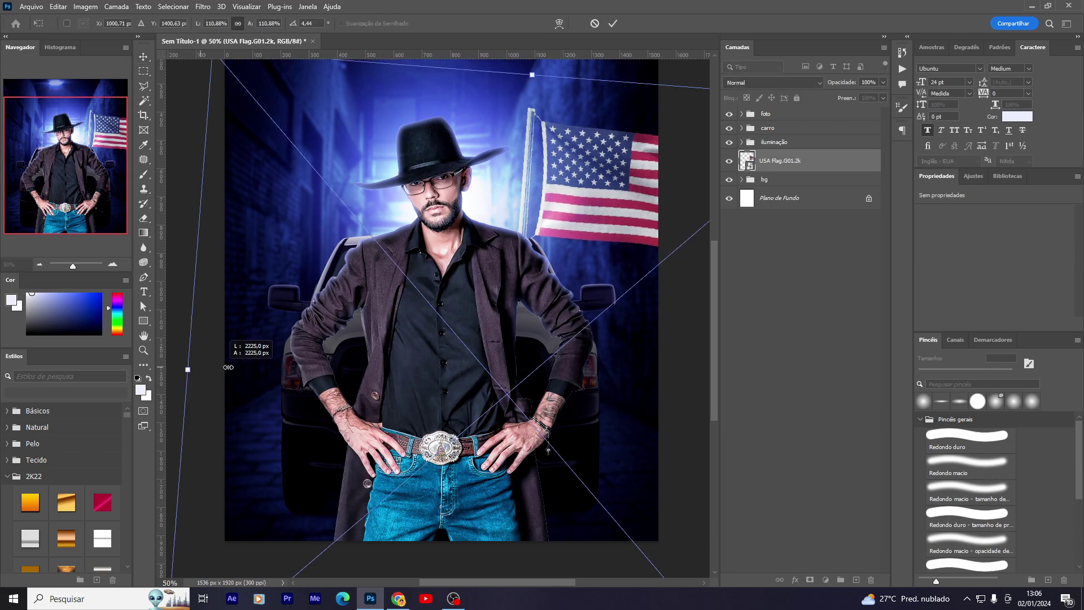
pyautogui.moveTo(228, 367); pyautogui.dragTo(339, 361)
pyautogui.moveTo(492, 382); pyautogui.dragTo(458, 312)
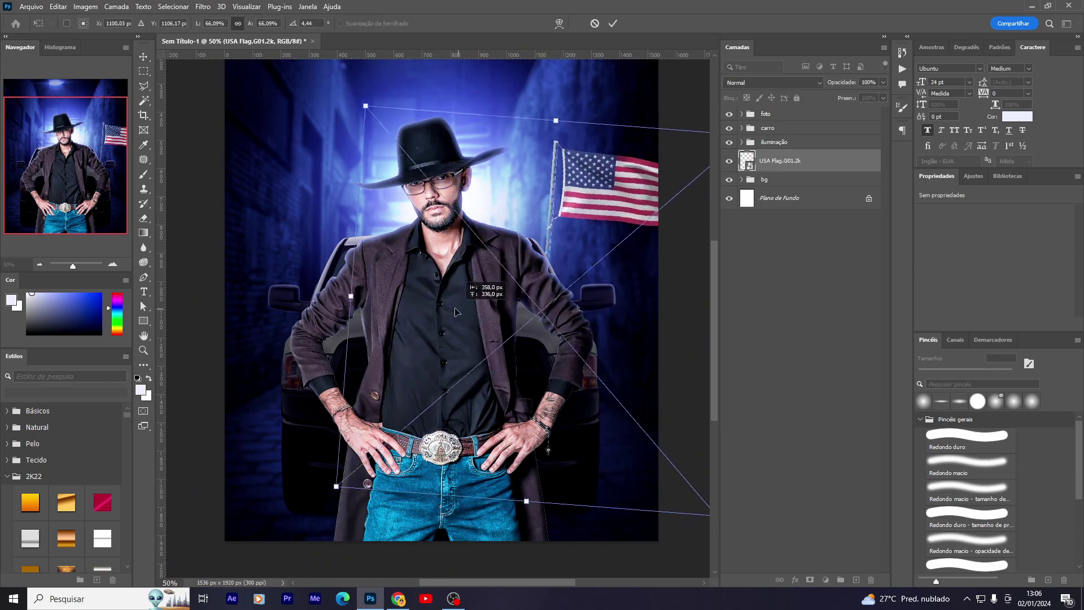
pyautogui.moveTo(595, 329); pyautogui.dragTo(581, 337)
pyautogui.moveTo(689, 339); pyautogui.dragTo(669, 316)
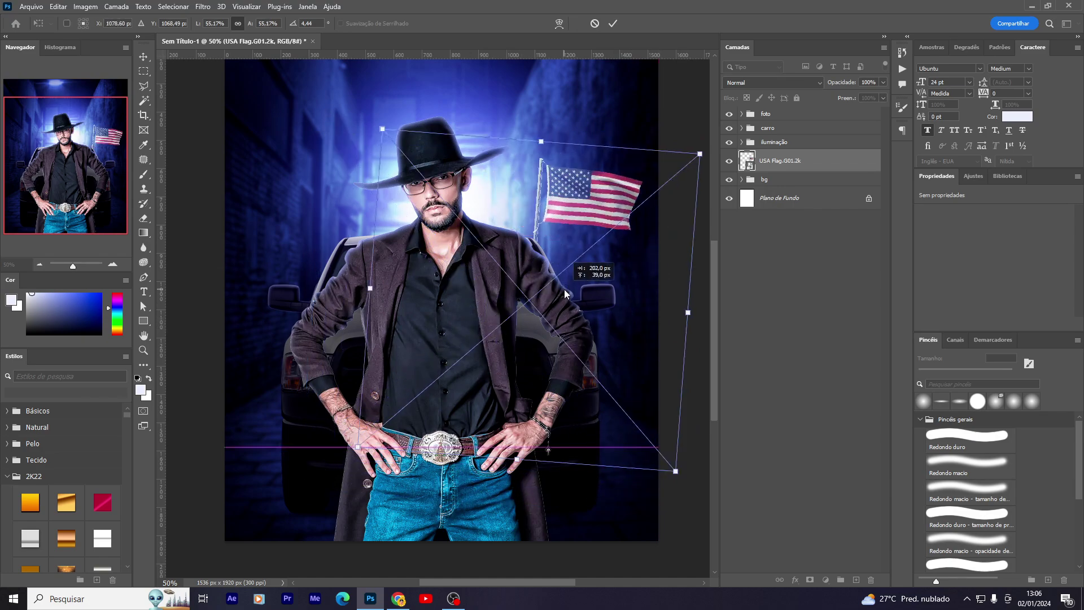
pyautogui.moveTo(549, 325)
pyautogui.mouseDown()
pyautogui.moveTo(596, 326)
pyautogui.moveTo(583, 310)
pyautogui.moveTo(595, 320)
pyautogui.mouseUp()
pyautogui.press('Return')
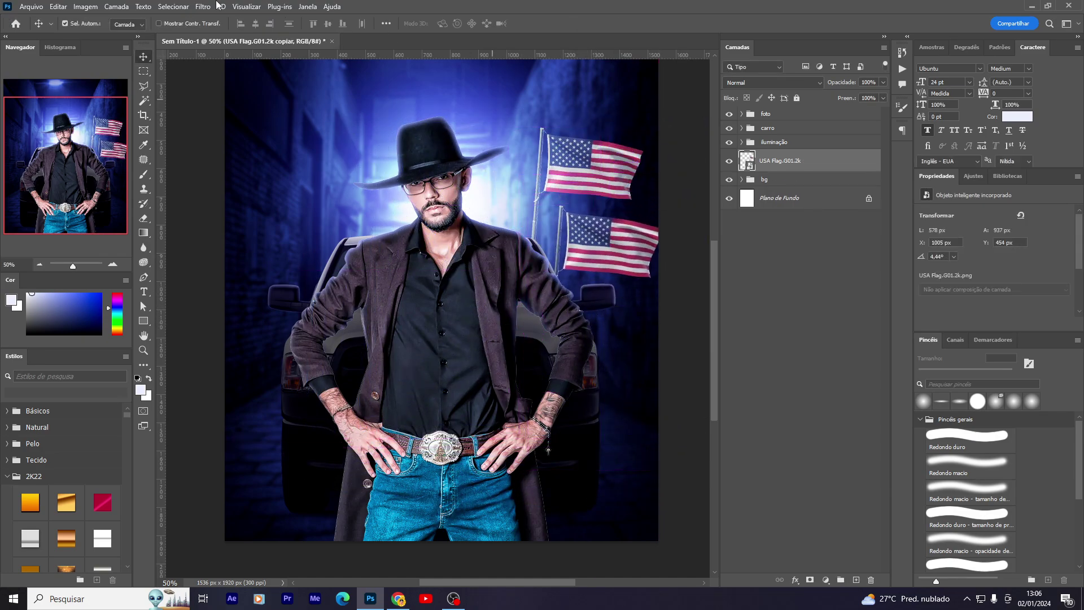
# Undo the duplicated lower flag and close the Filter menu without applying anything.
pyautogui.hotkey('ctrl', 'z')
pyautogui.click(203, 7)
pyautogui.click(731, 258)
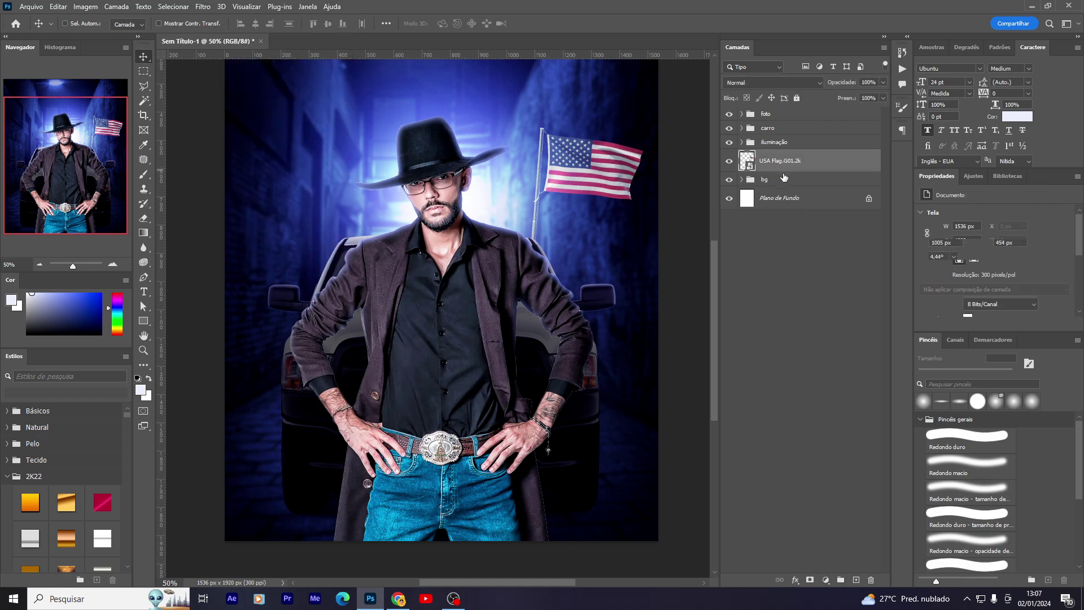
# Add a Curves adjustment clipped to the flag, pulled down to darken it.
pyautogui.click(824, 586)
pyautogui.click(835, 437)
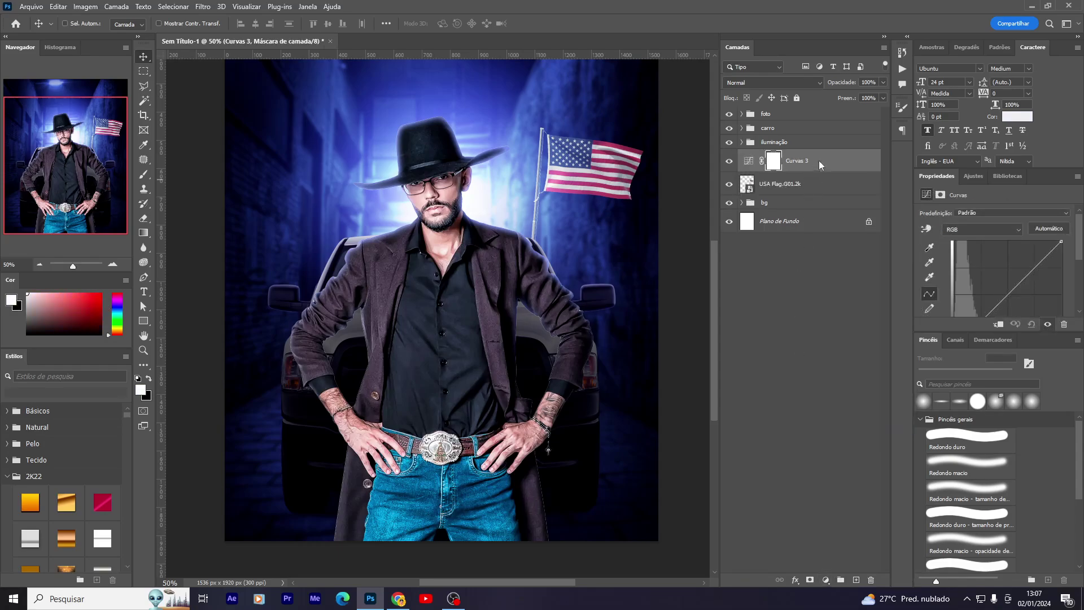
pyautogui.rightClick(819, 166)
pyautogui.click(893, 361)
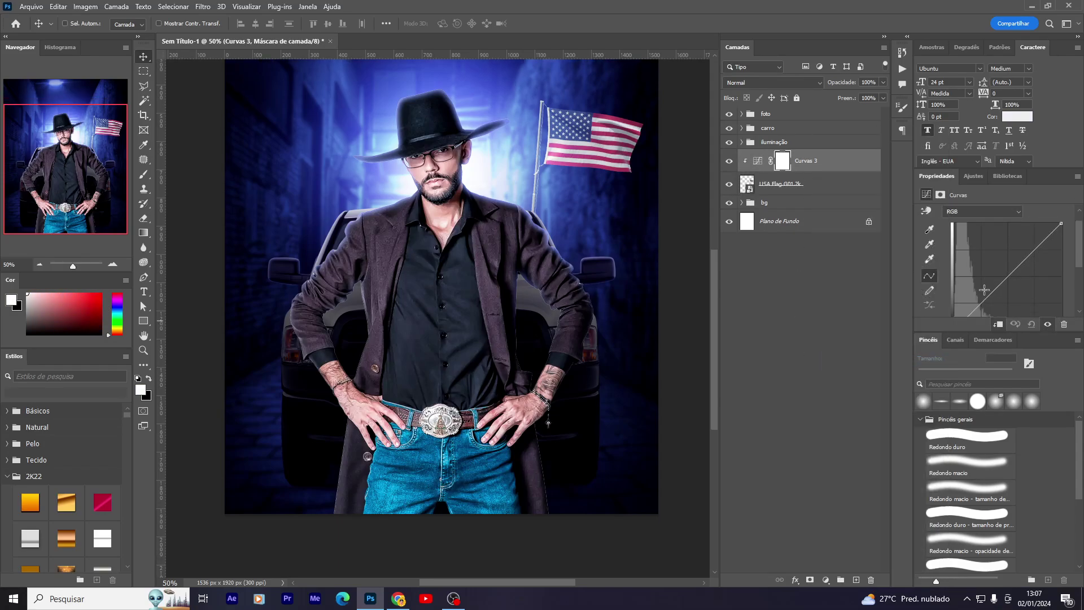
pyautogui.moveTo(984, 301); pyautogui.dragTo(993, 304)
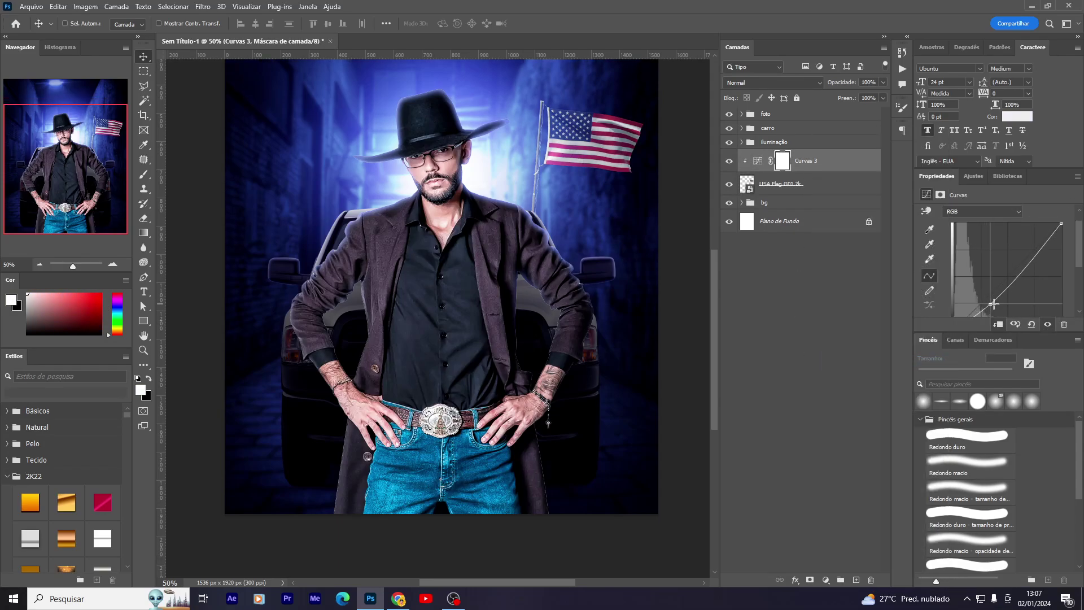
# Blur the flag with a 4.6 px Gaussian Blur and group it with its curves.
pyautogui.click(799, 185)
pyautogui.click(197, 6)
pyautogui.moveTo(218, 151)
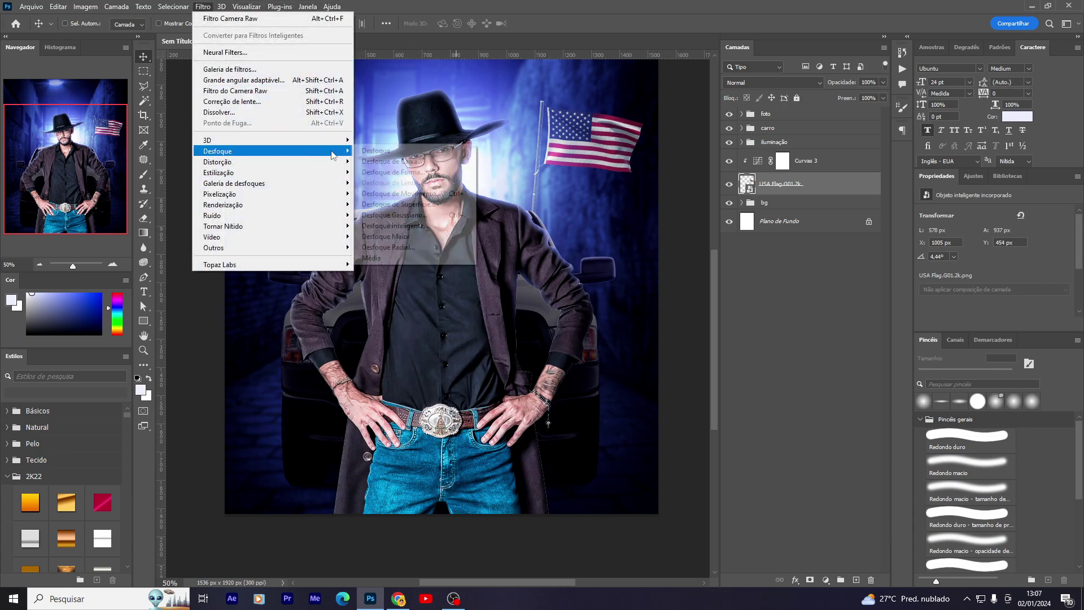
pyautogui.click(395, 215)
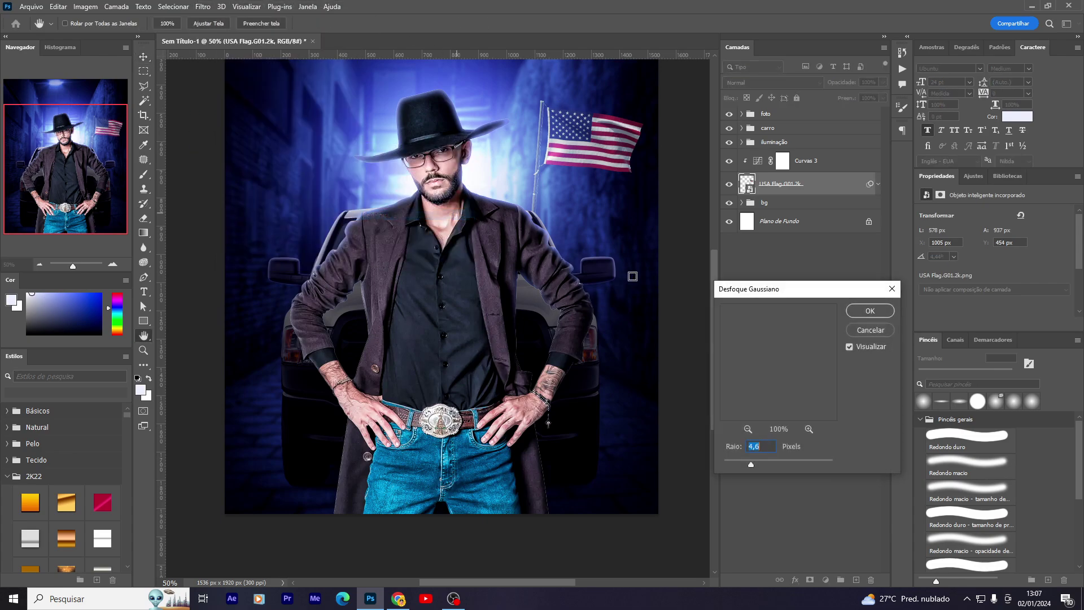
pyautogui.click(870, 311)
pyautogui.keyDown('shift'); pyautogui.click(818, 162); pyautogui.keyUp('shift')
pyautogui.hotkey('ctrl', 'g')
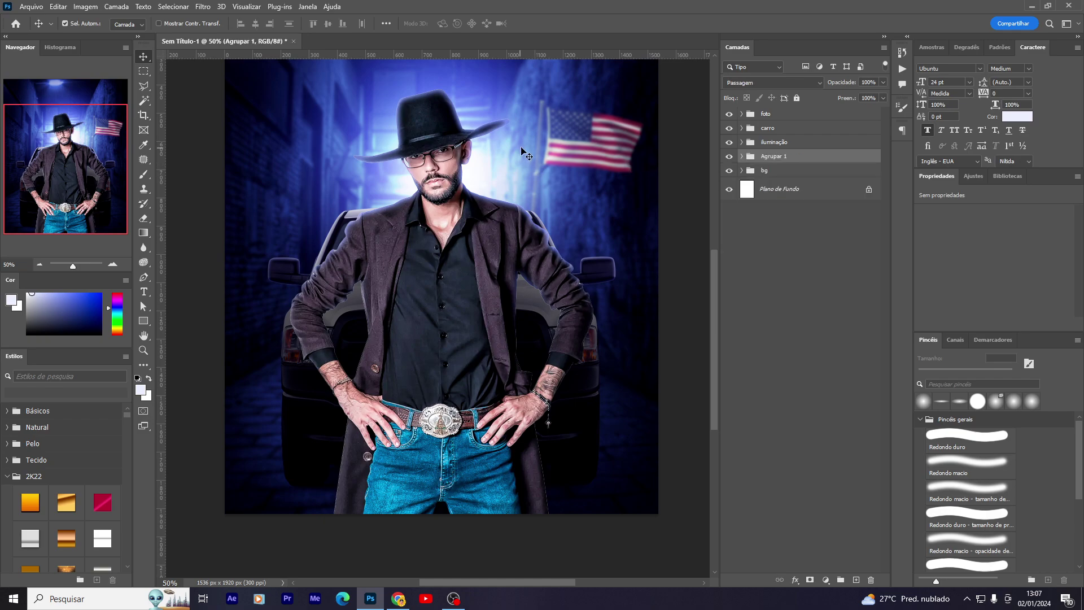
# Duplicate a blurred flag, flip the copy horizontally, and place it on the left side.
pyautogui.moveTo(571, 150)
pyautogui.mouseDown()
pyautogui.moveTo(590, 239)
pyautogui.moveTo(342, 186)
pyautogui.mouseUp()
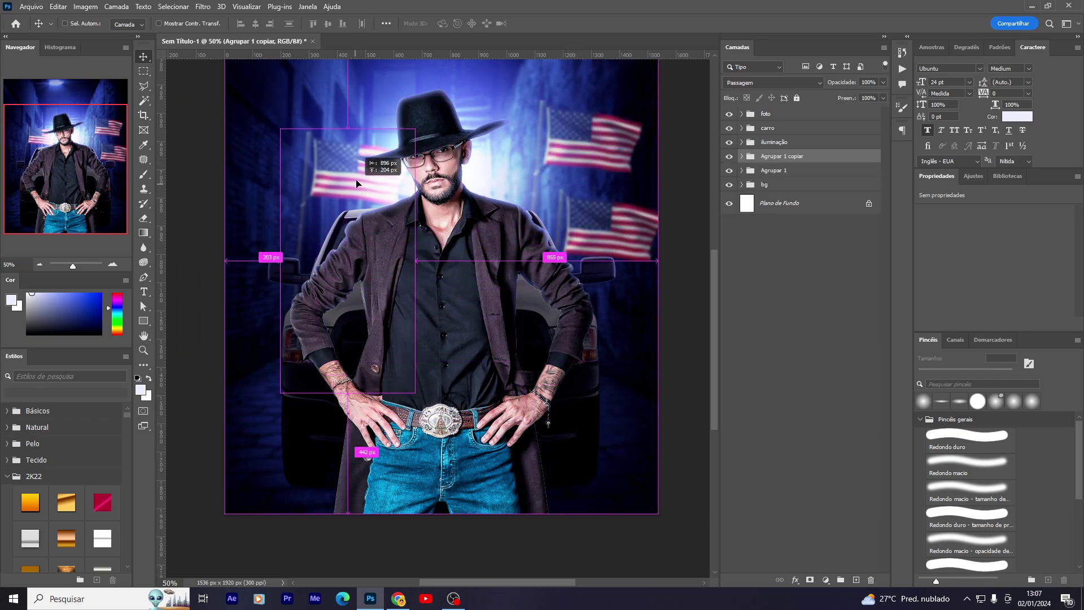
pyautogui.hotkey('ctrl', 't')
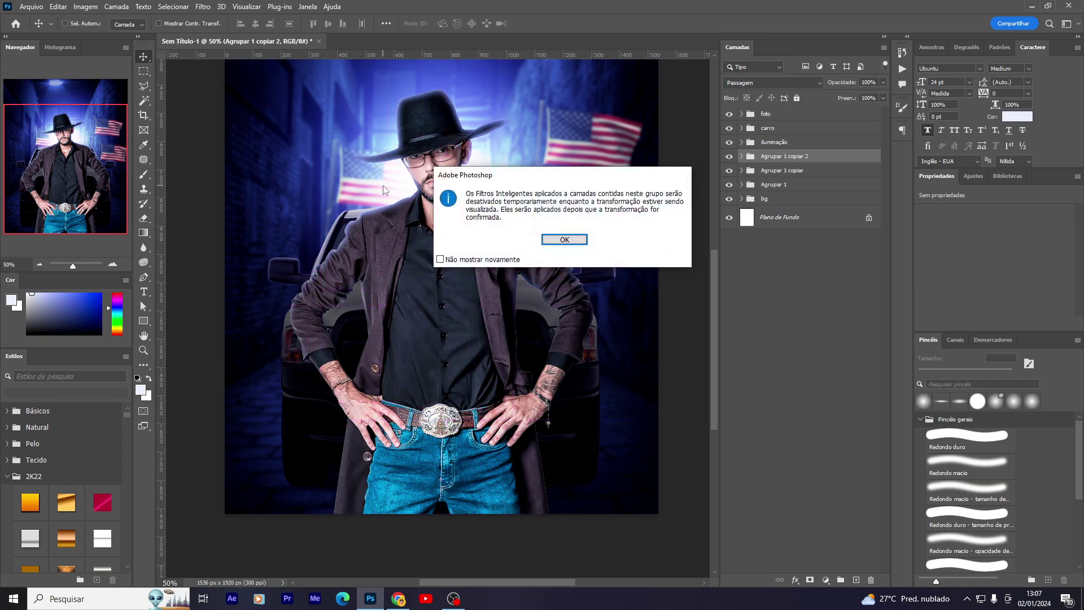
pyautogui.press('Return')
pyautogui.rightClick(383, 189)
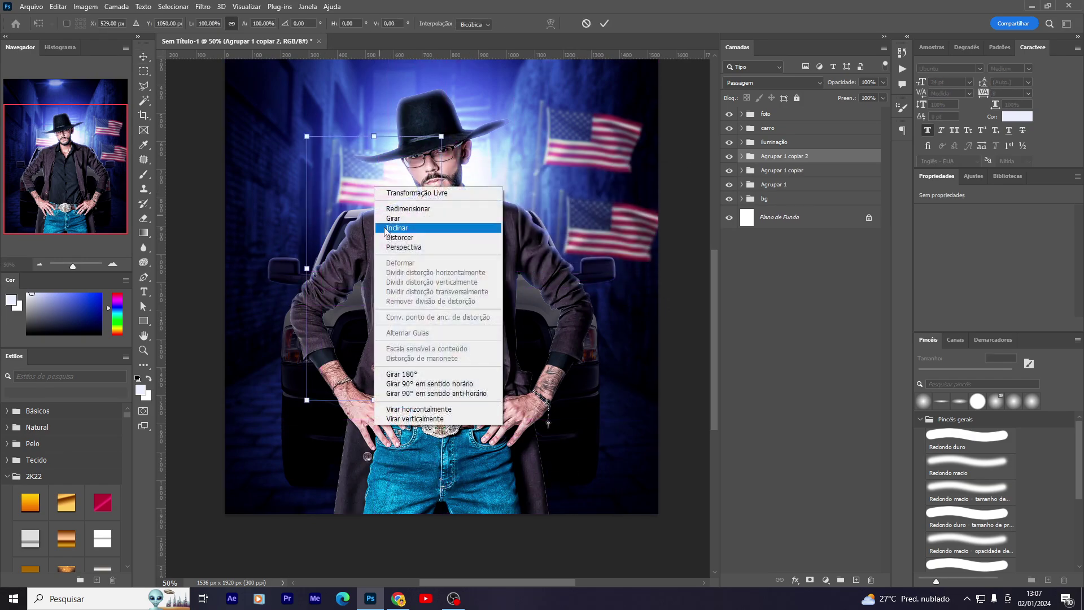
pyautogui.click(433, 409)
pyautogui.press('Return')
pyautogui.moveTo(361, 226)
pyautogui.mouseDown()
pyautogui.moveTo(306, 281)
pyautogui.moveTo(350, 206)
pyautogui.mouseUp()
# Add a new empty layer above the foto group and switch to the soft round Brush.
pyautogui.scroll(3, 337, 312)
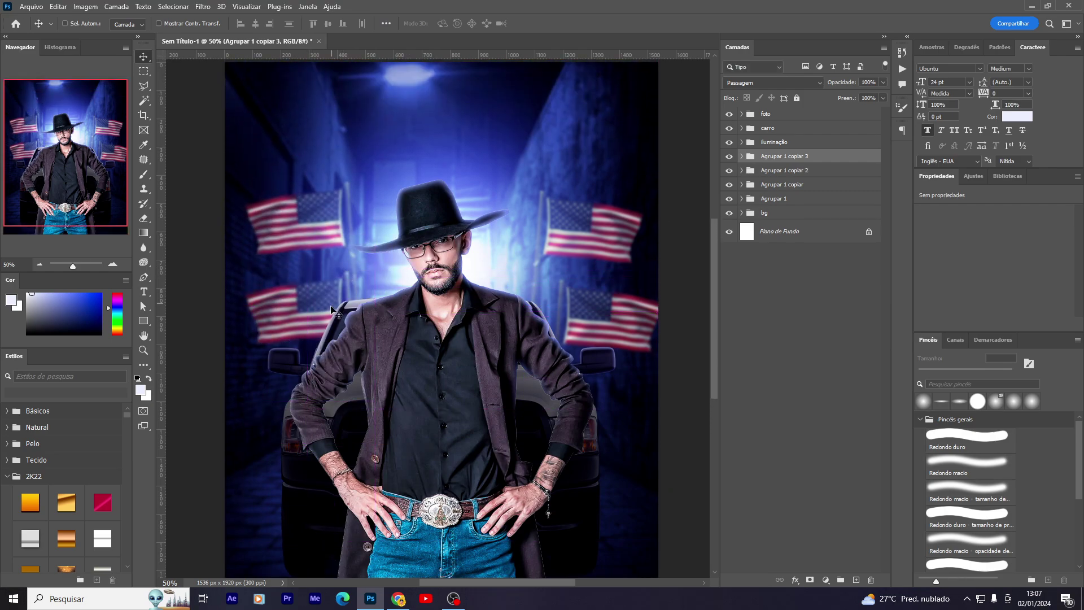
pyautogui.scroll(3, 359, 345)
pyautogui.scroll(-5, 410, 452)
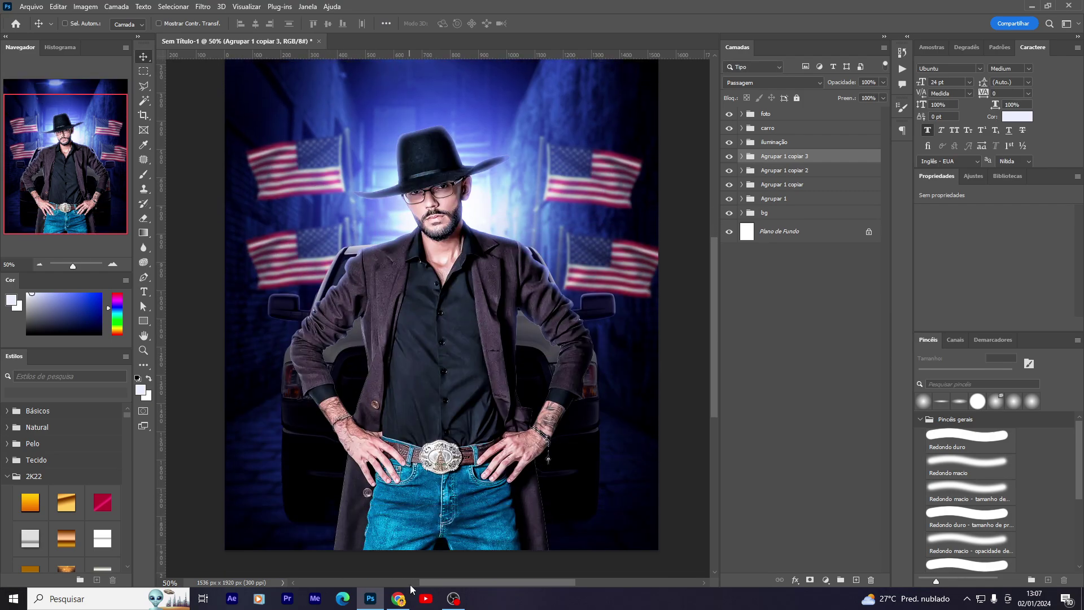
pyautogui.scroll(2, 458, 512)
pyautogui.scroll(-3, 458, 512)
pyautogui.click(777, 130)
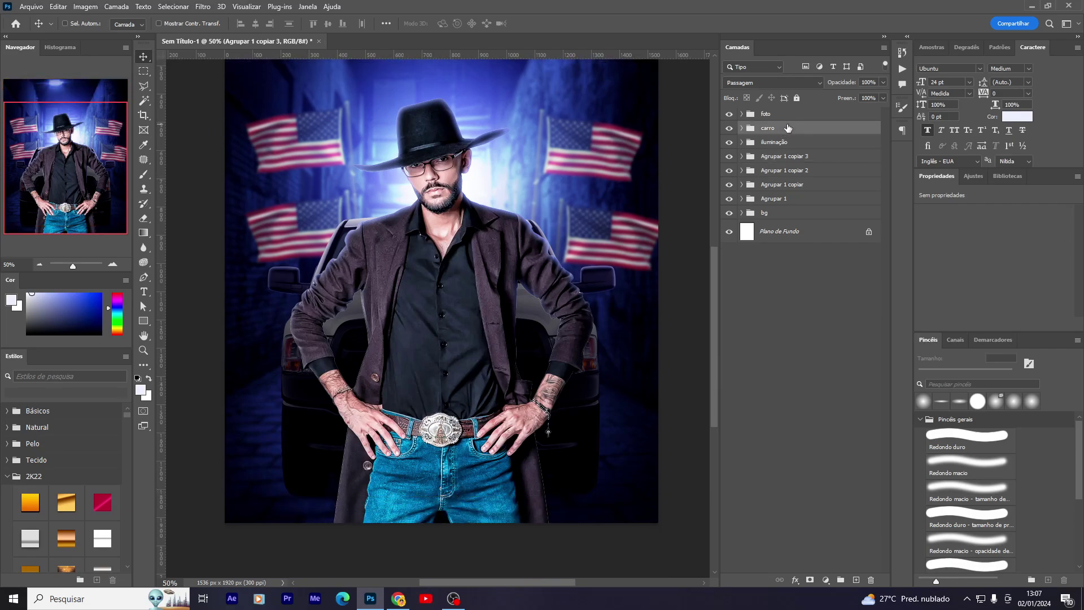
pyautogui.click(779, 115)
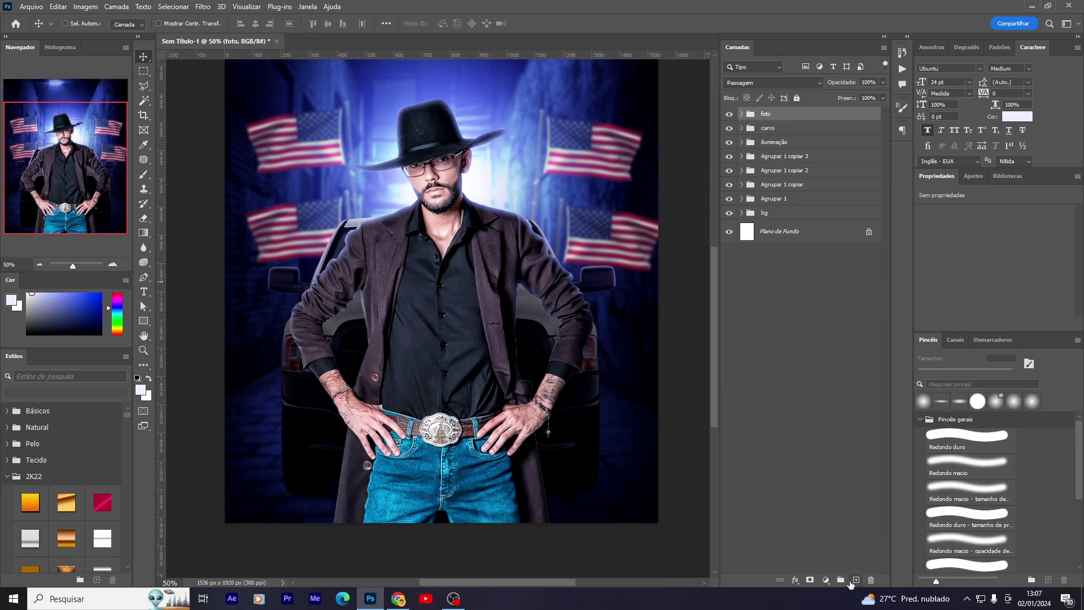
pyautogui.click(853, 582)
pyautogui.press('b')
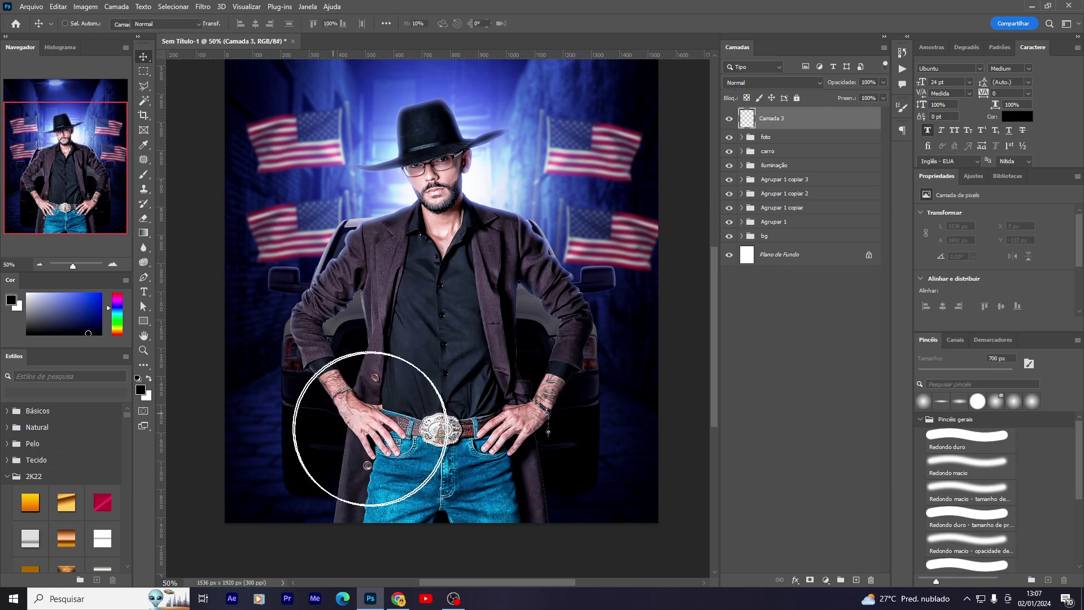
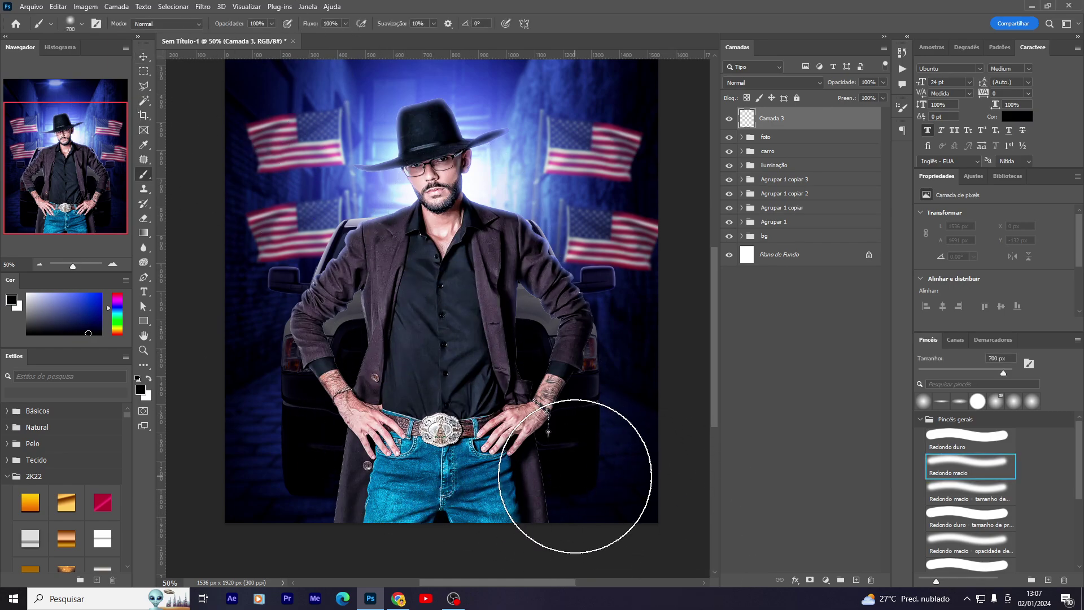
# Paint a 400 px black band along the bottom on Camada 3 and stretch it up over the lower half.
pyautogui.press('[')
pyautogui.press('[')
pyautogui.press('[')
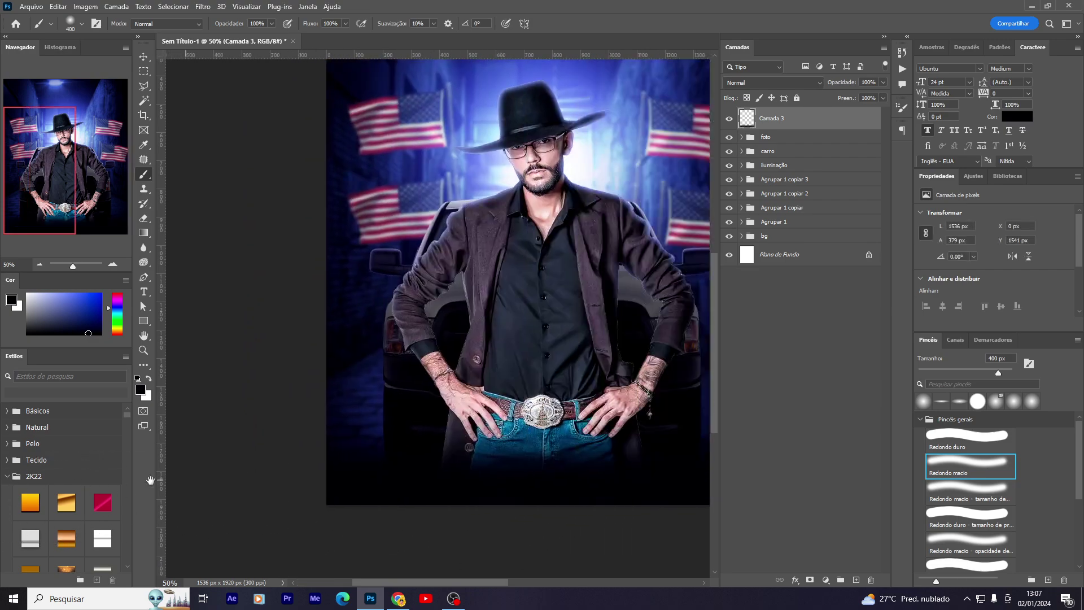
pyautogui.hotkey('ctrl', 't')
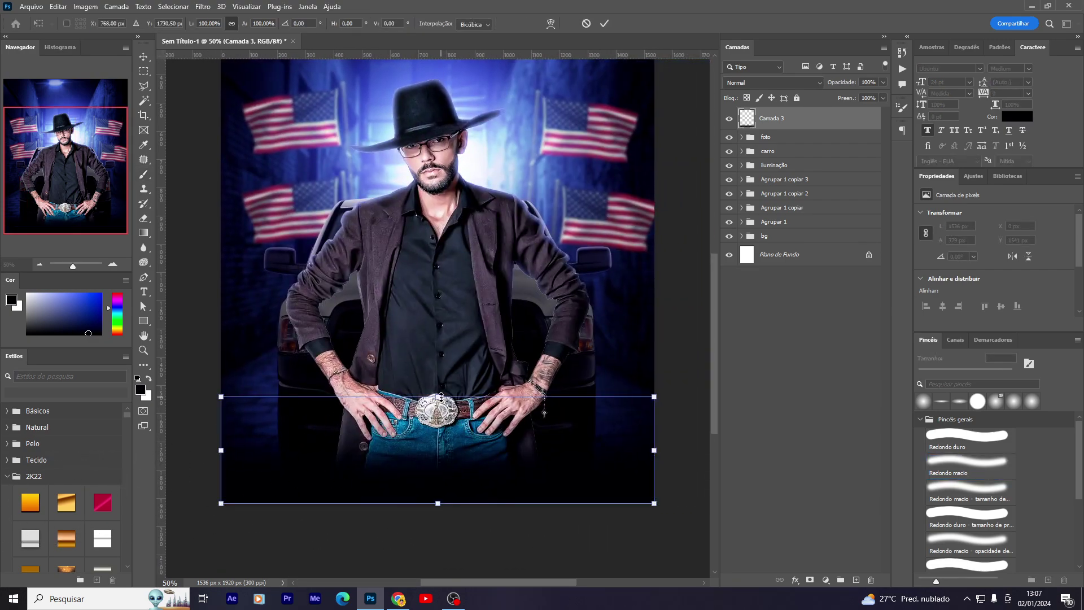
pyautogui.moveTo(437, 396); pyautogui.dragTo(438, 138)
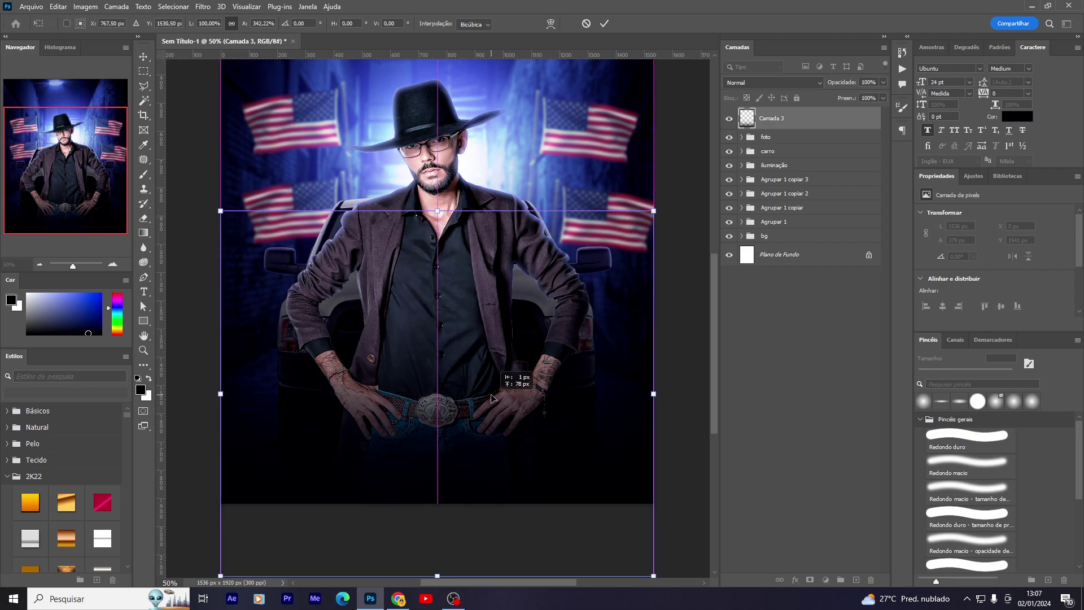
pyautogui.press('Return')
# Duplicate the Agrupar 1 copiar 3 flag group and enlarge the copy (~222%) across the bottom-left.
pyautogui.press('b')
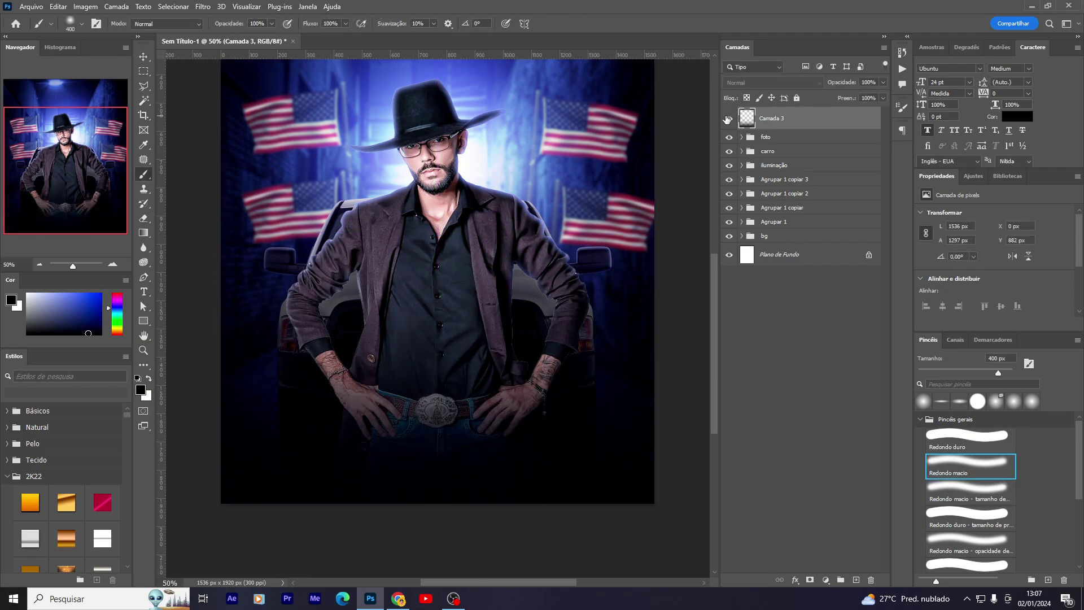
pyautogui.press('v')
pyautogui.click(778, 180)
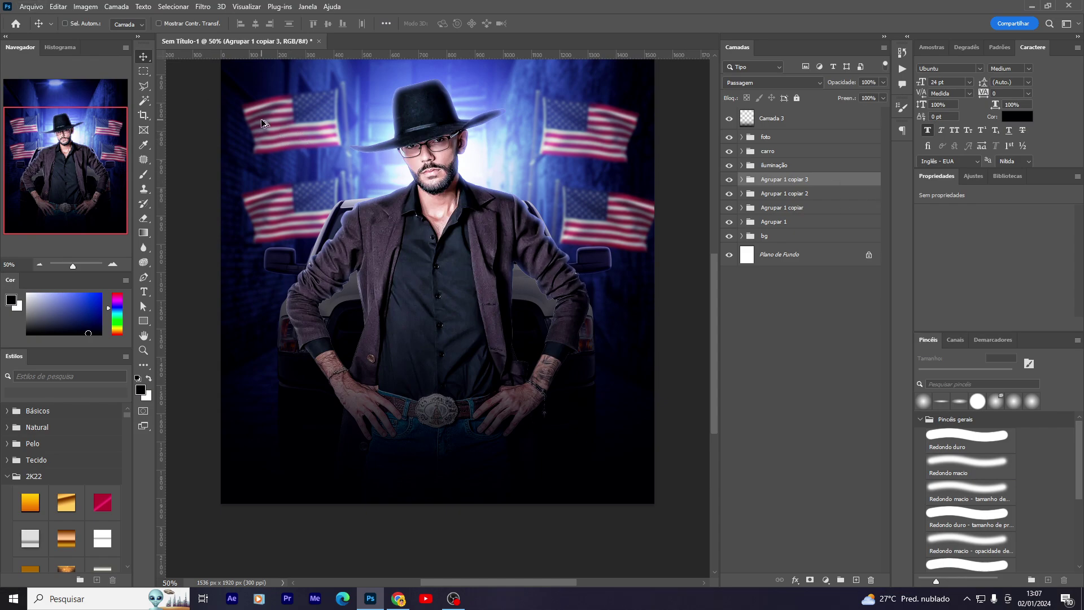
pyautogui.moveTo(293, 131); pyautogui.dragTo(299, 244)
pyautogui.moveTo(786, 187); pyautogui.dragTo(785, 131)
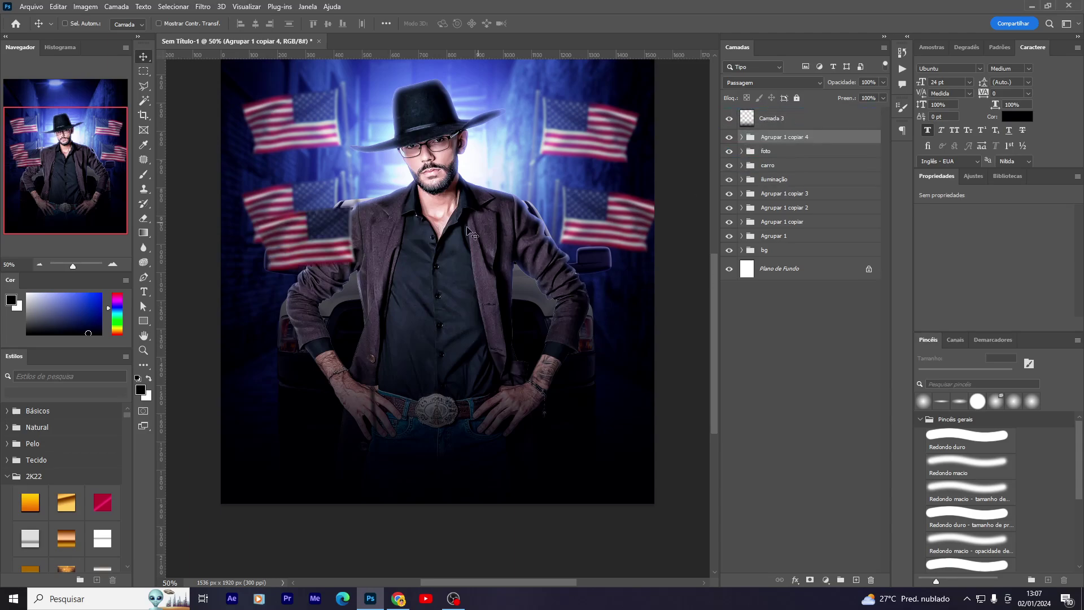
pyautogui.moveTo(375, 336)
pyautogui.mouseDown()
pyautogui.moveTo(402, 409)
pyautogui.moveTo(476, 109)
pyautogui.mouseUp()
pyautogui.hotkey('ctrl', 't')
pyautogui.moveTo(404, 266)
pyautogui.mouseDown()
pyautogui.moveTo(393, 491)
pyautogui.moveTo(351, 496)
pyautogui.moveTo(318, 436)
pyautogui.moveTo(275, 447)
pyautogui.moveTo(497, 435)
pyautogui.mouseUp()
pyautogui.press('Return')
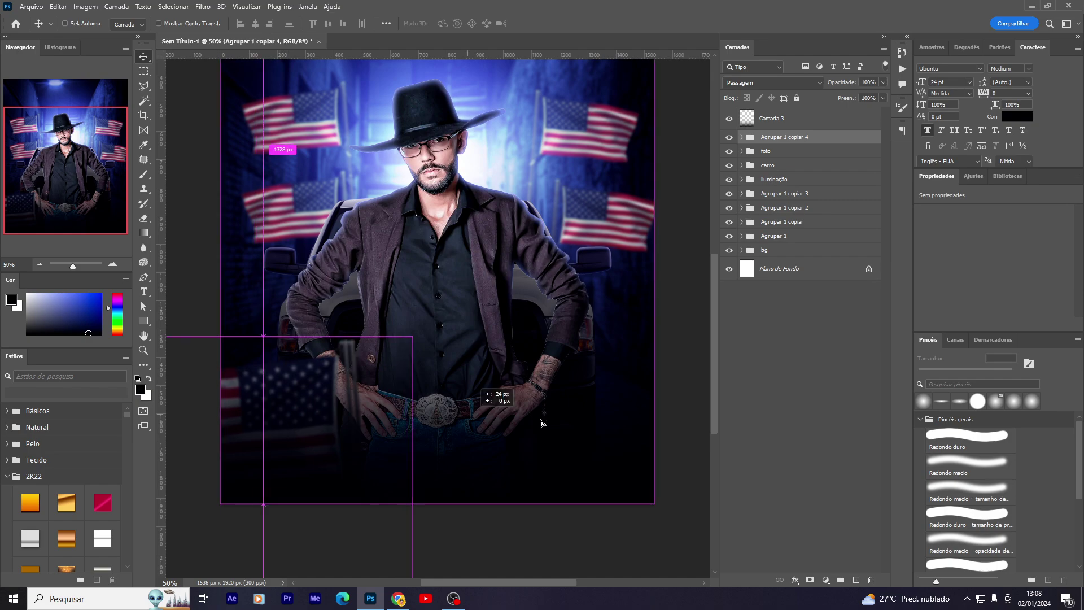
# Add a second enlarged flag copy on the bottom-right, flipped horizontally.
pyautogui.hotkey('ctrl', 't')
pyautogui.rightClick(556, 418)
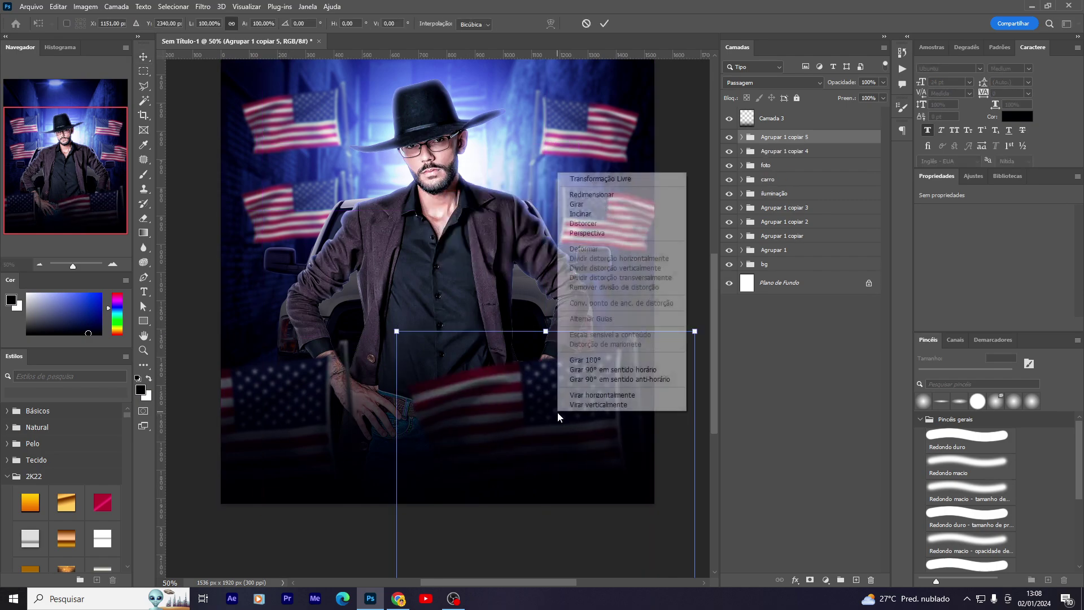
pyautogui.click(598, 395)
pyautogui.press('Return')
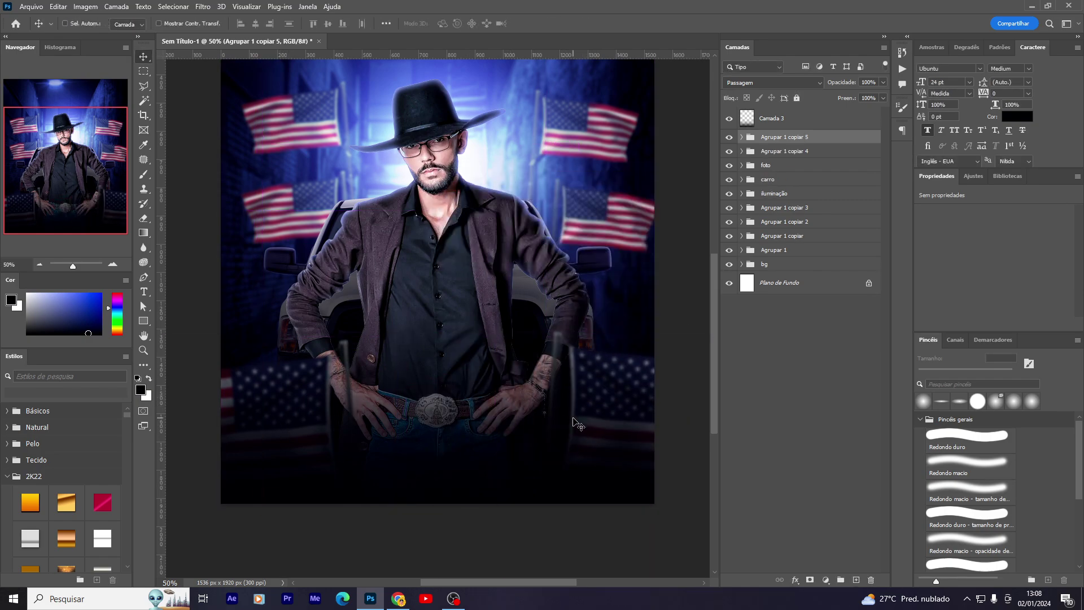
pyautogui.scroll(1, 569, 418)
pyautogui.scroll(2, 578, 432)
pyautogui.scroll(-1, 579, 432)
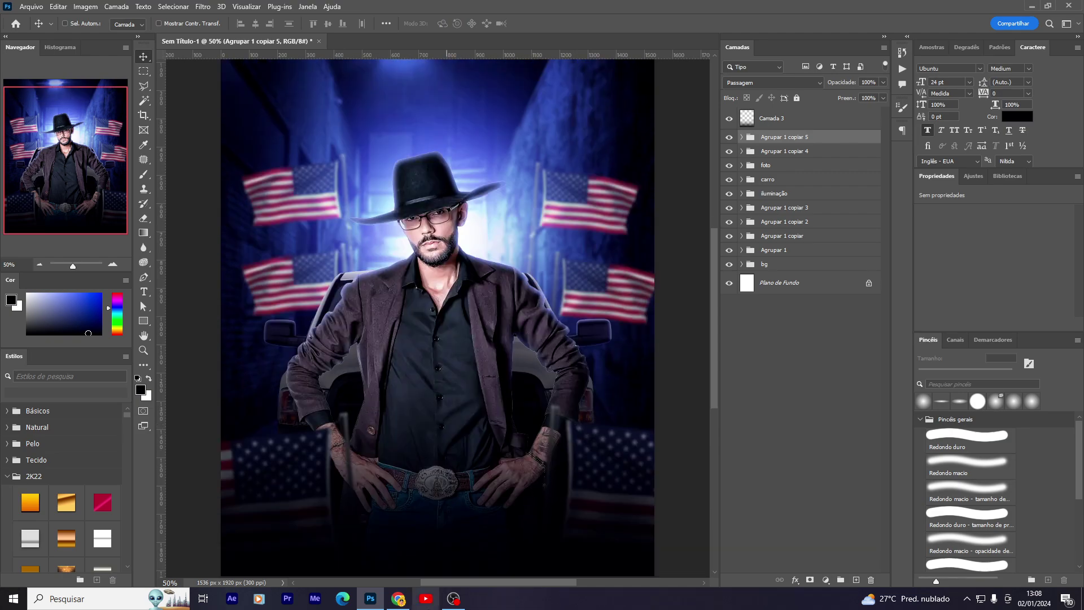
# Place the downloaded USA Flag image into the bg group, enlarged behind the cowboy's hat.
pyautogui.click(778, 266)
pyautogui.click(398, 600)
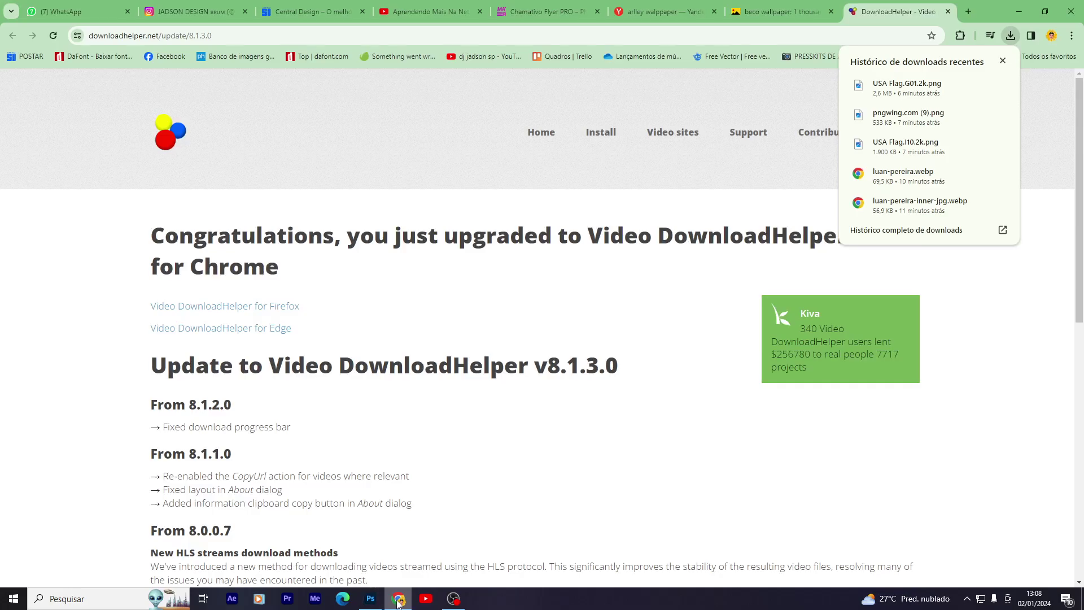
pyautogui.moveTo(906, 146); pyautogui.dragTo(275, 607)
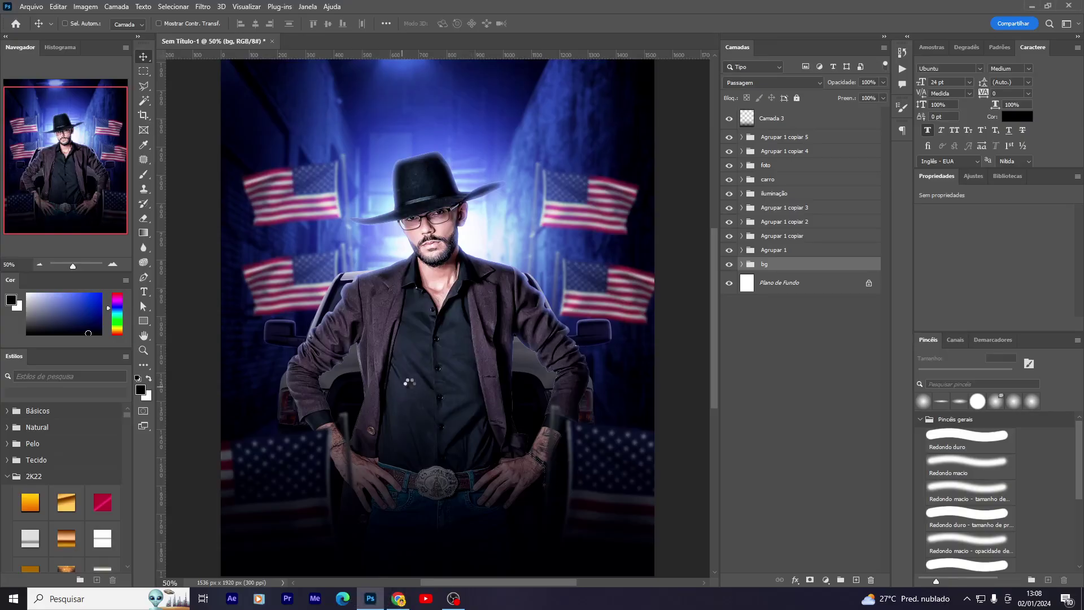
pyautogui.moveTo(371, 600); pyautogui.dragTo(464, 198)
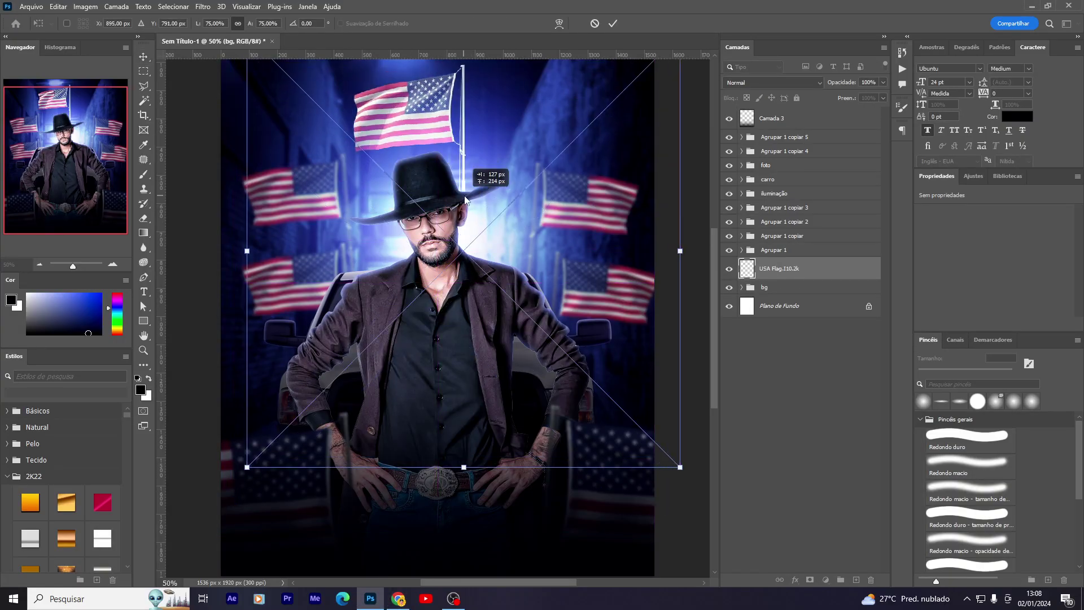
pyautogui.moveTo(464, 467); pyautogui.dragTo(485, 575)
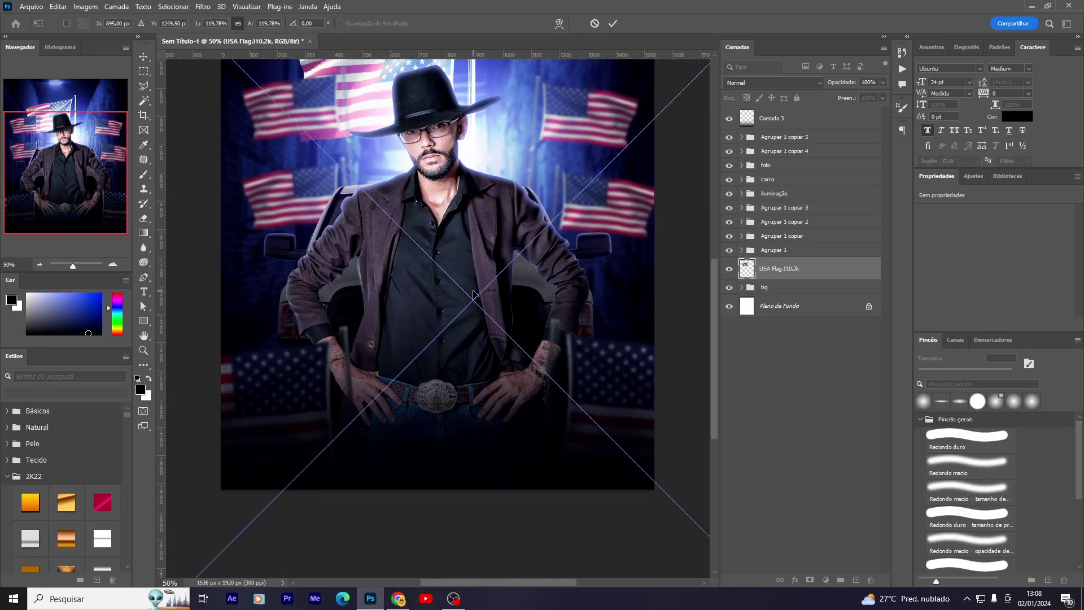
pyautogui.scroll(3, 473, 293)
pyautogui.press('Return')
# Delete the placed USA flag layer.
pyautogui.scroll(1, 457, 350)
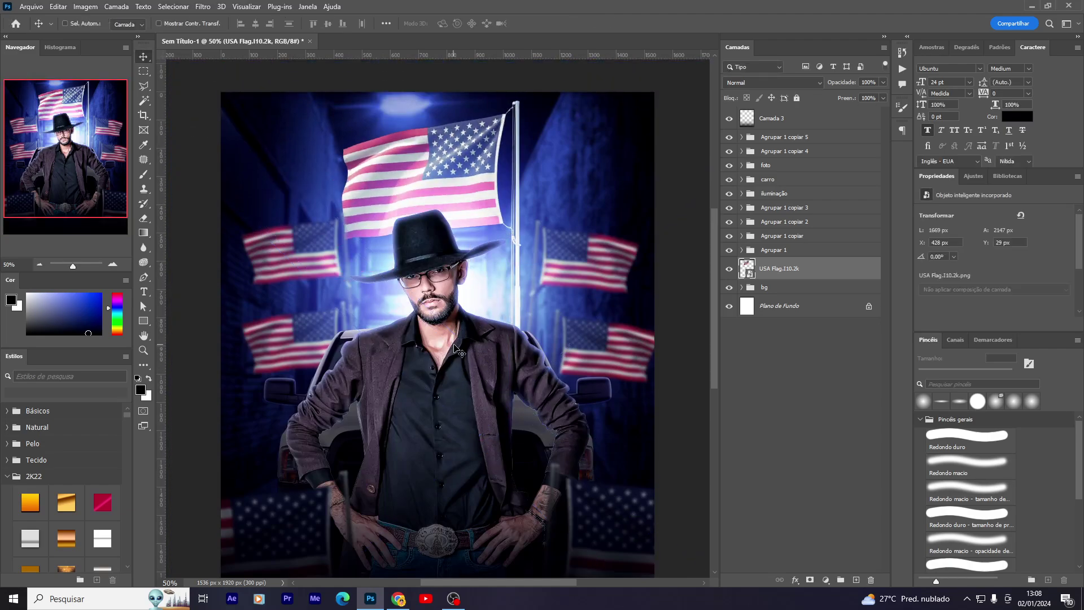
pyautogui.scroll(1, 458, 350)
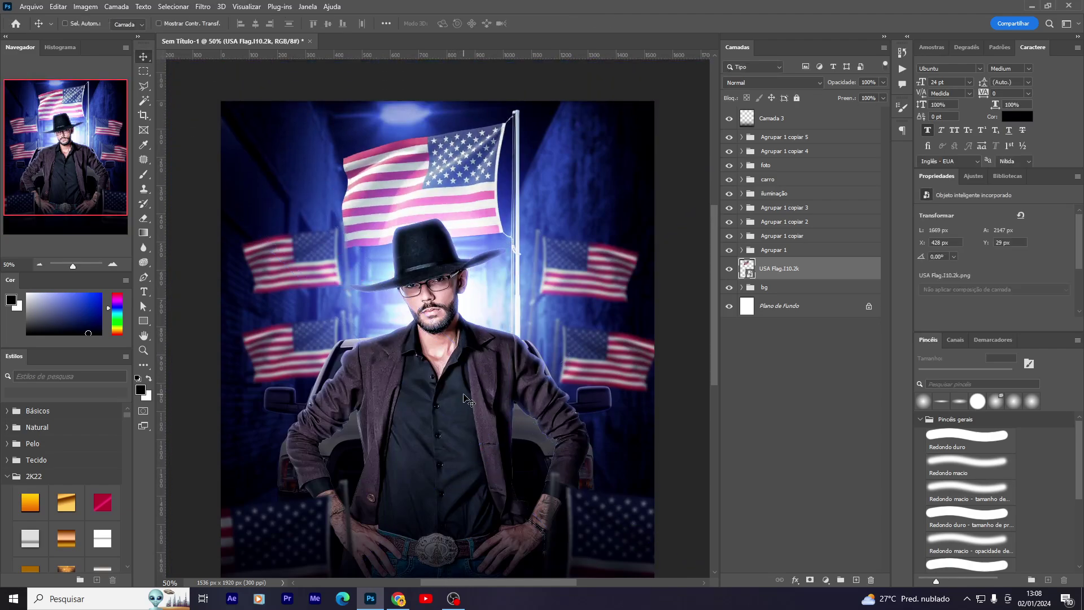
pyautogui.press('Delete')
pyautogui.scroll(-3, 464, 398)
# Open Envato Elements in the browser after glancing at the Instagram and Central Design tabs.
pyautogui.click(398, 598)
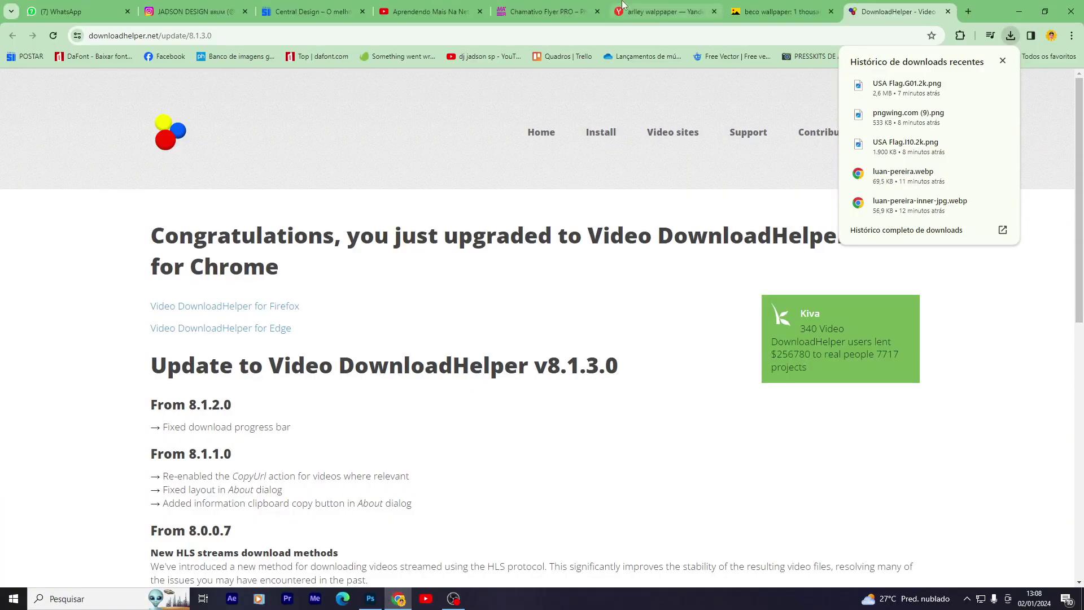
pyautogui.click(782, 12)
pyautogui.click(804, 38)
pyautogui.write('e')
pyautogui.press('Return')
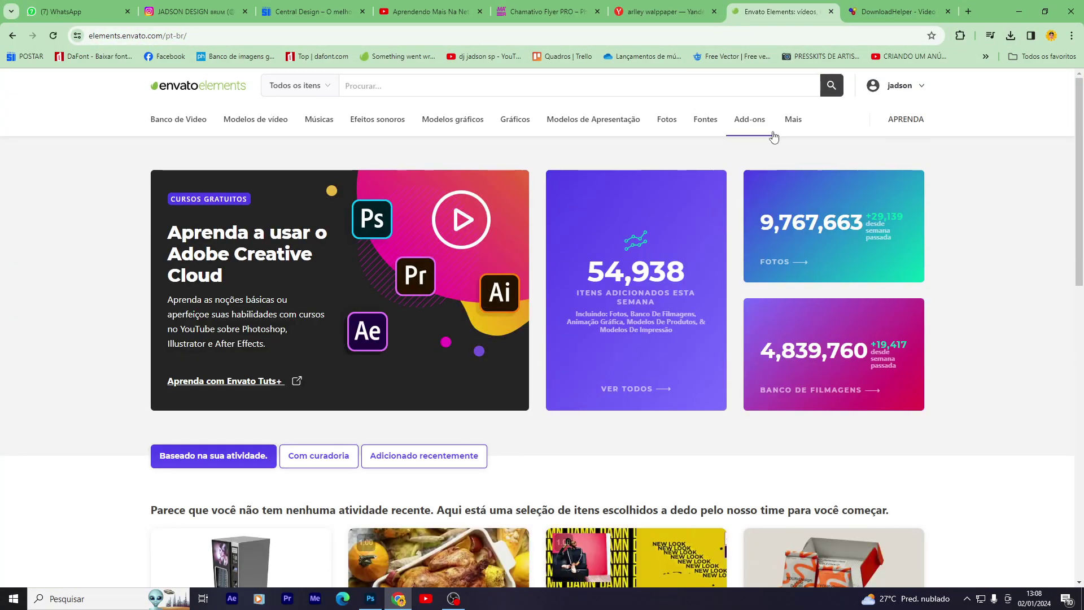
pyautogui.click(195, 11)
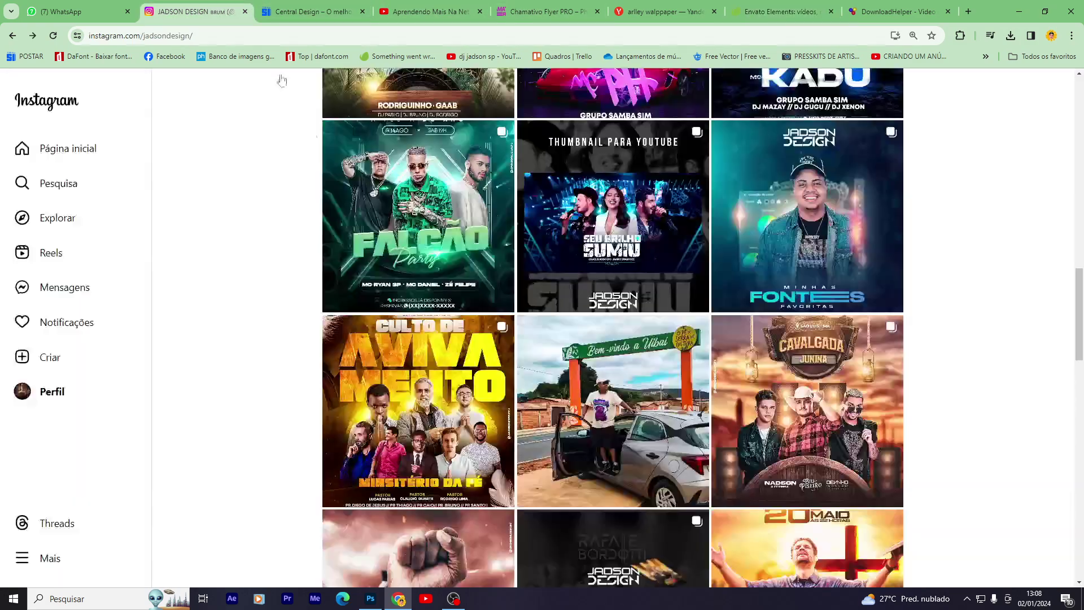
pyautogui.scroll(3, 282, 80)
pyautogui.scroll(10, 158, 334)
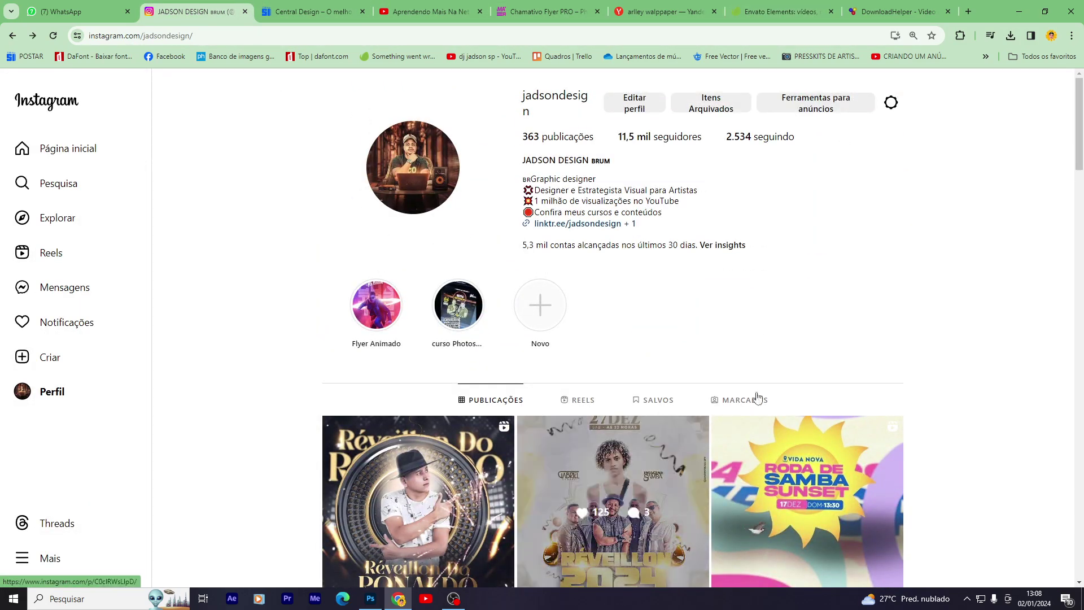
pyautogui.click(782, 12)
pyautogui.click(313, 12)
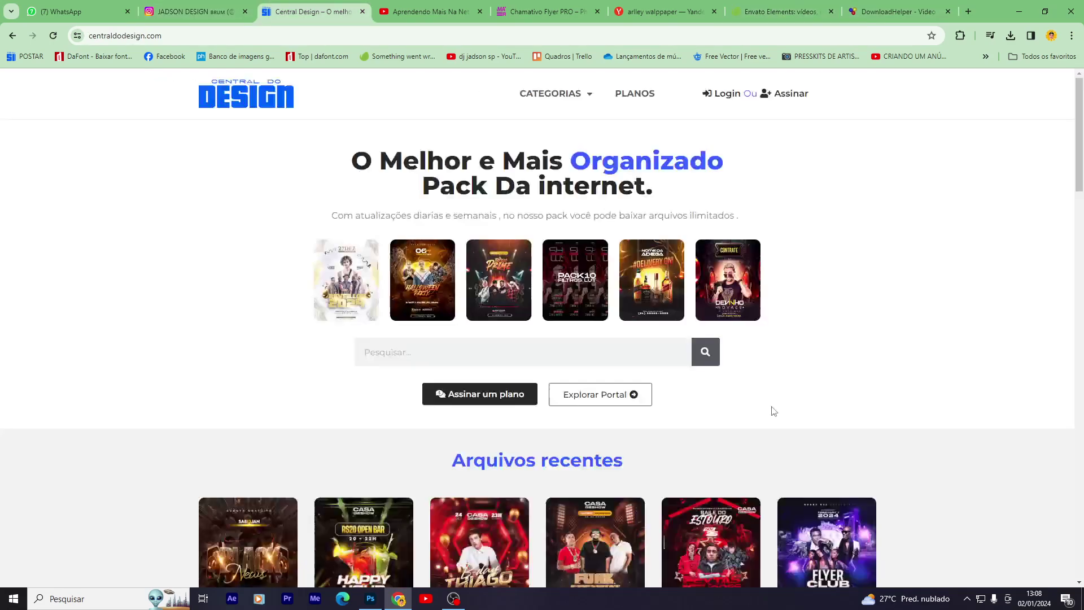
pyautogui.scroll(-5, 787, 405)
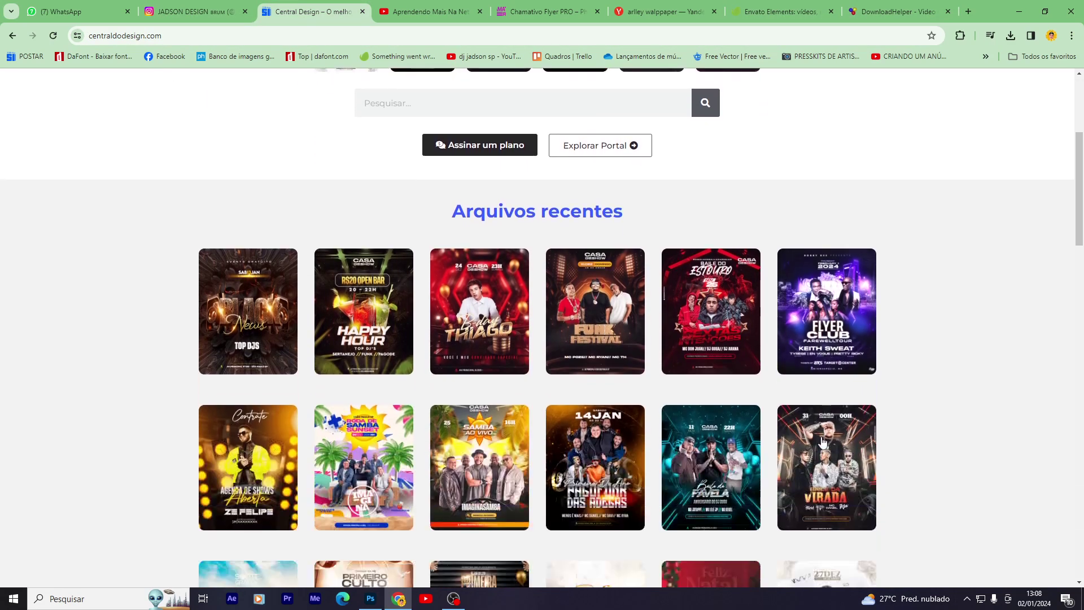
pyautogui.click(782, 11)
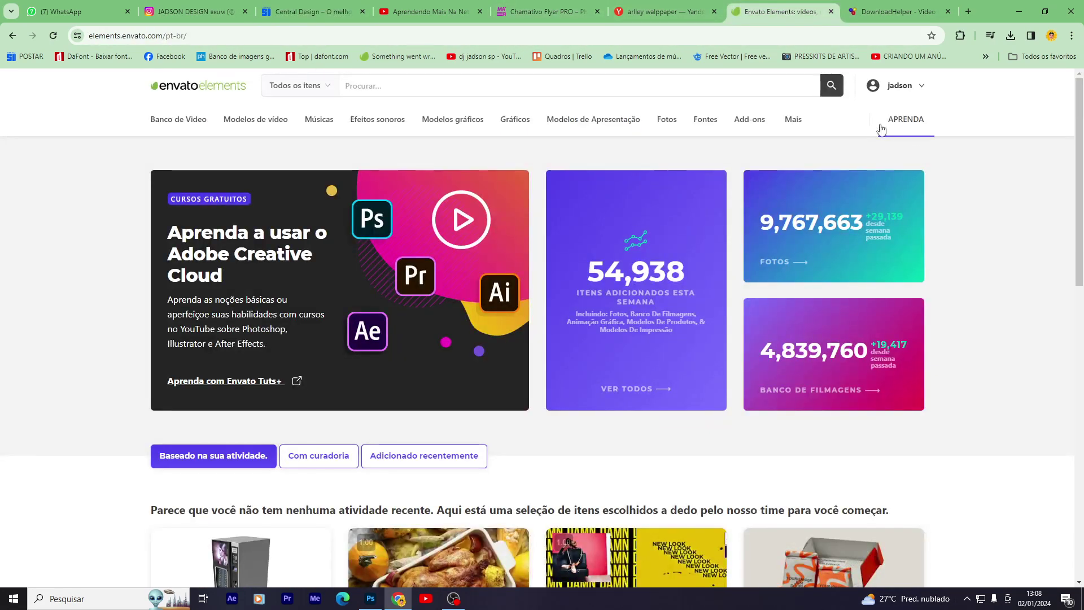
# Search 3D objects for 'bandeira usa' and open the Bandeira da América 360° preview.
pyautogui.moveTo(793, 118)
pyautogui.click(625, 221)
pyautogui.write('bandeira usa')
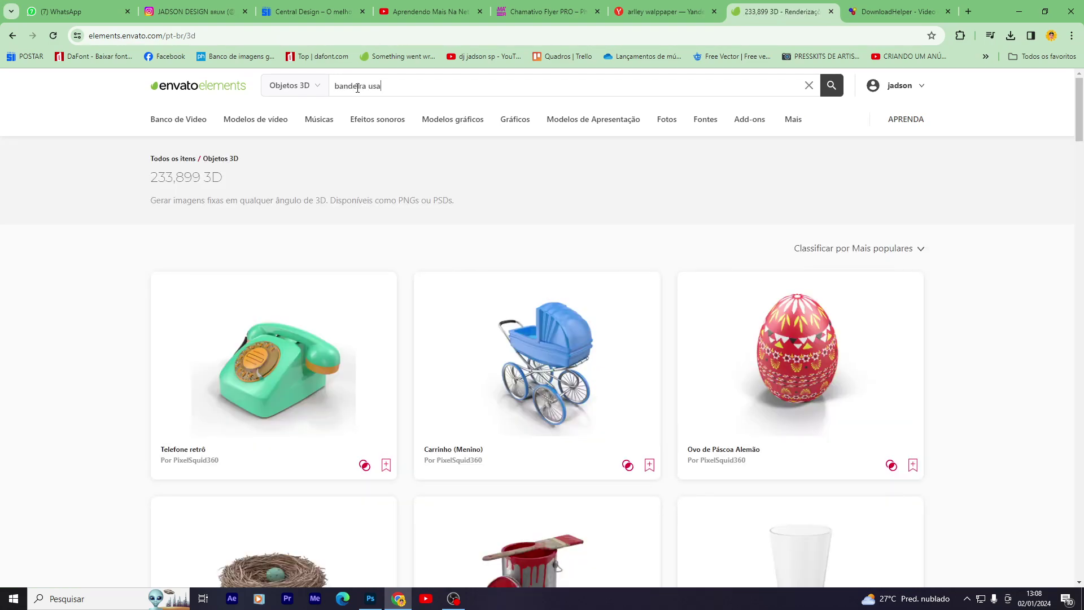
pyautogui.press('Return')
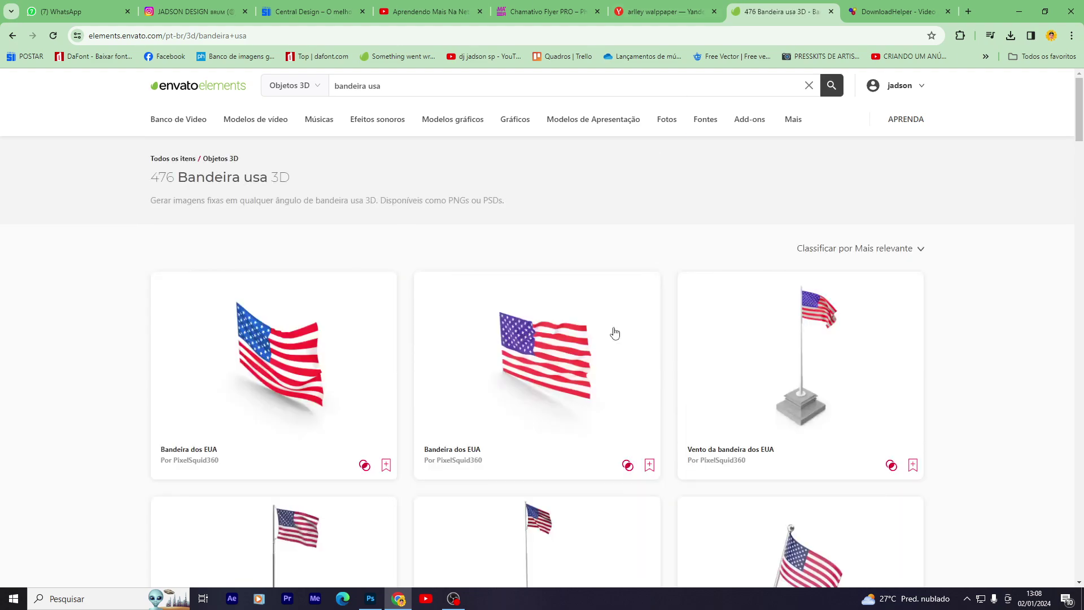
pyautogui.scroll(-4, 621, 338)
pyautogui.scroll(-7, 672, 395)
pyautogui.scroll(-3, 673, 393)
pyautogui.scroll(1, 549, 322)
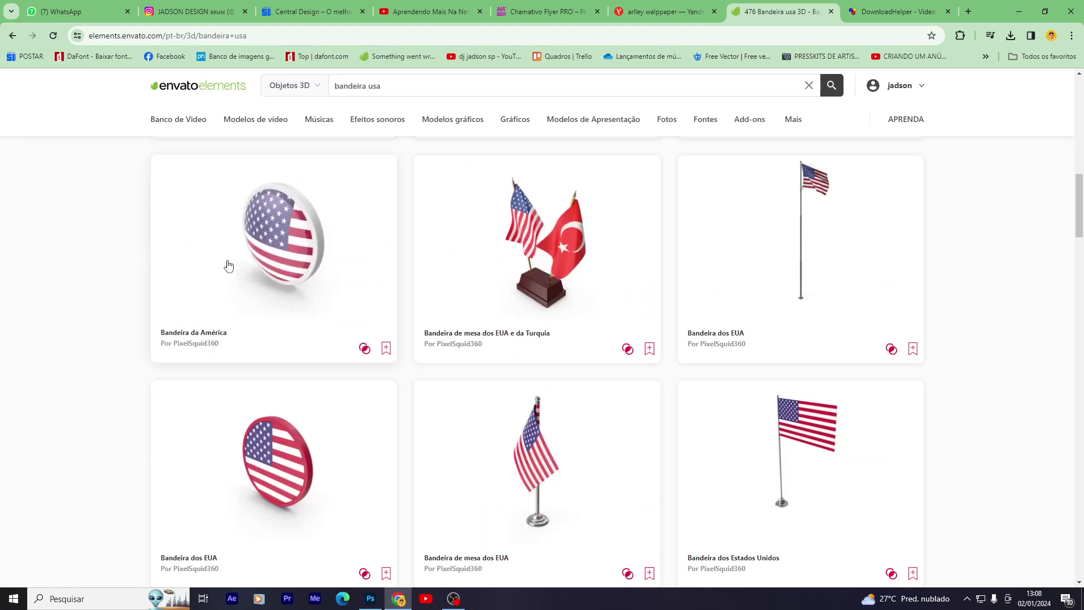
pyautogui.click(248, 255)
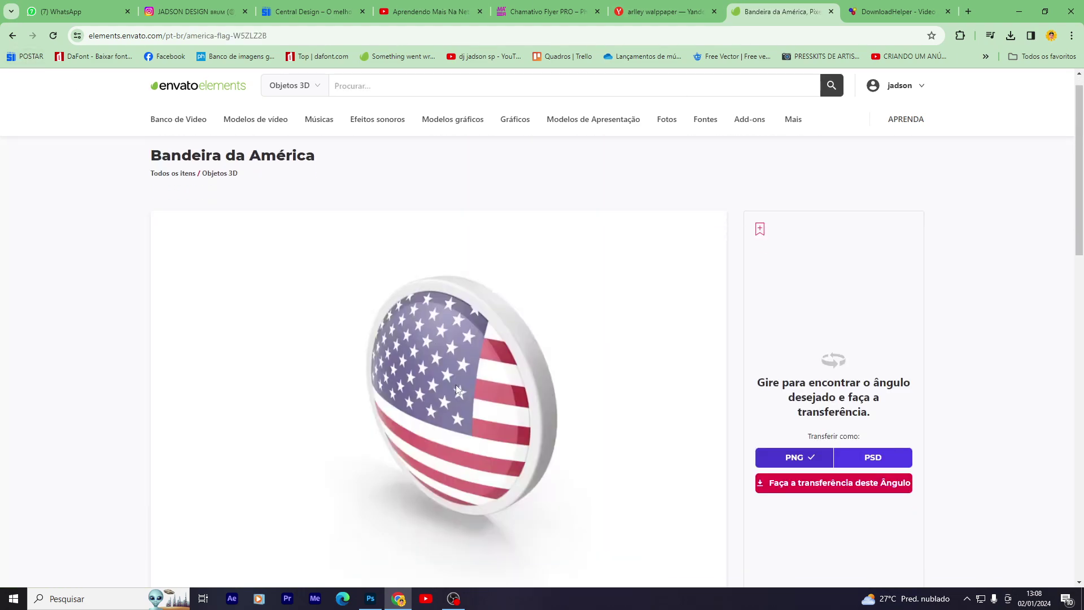
pyautogui.scroll(-4, 433, 345)
pyautogui.click(444, 402)
pyautogui.scroll(2, 446, 446)
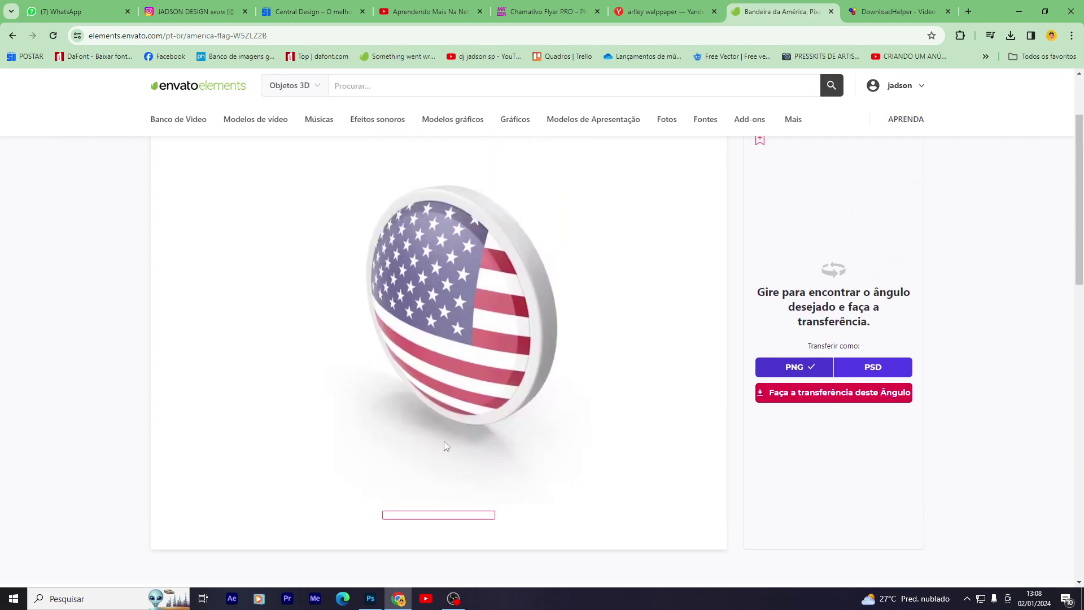
pyautogui.scroll(2, 449, 187)
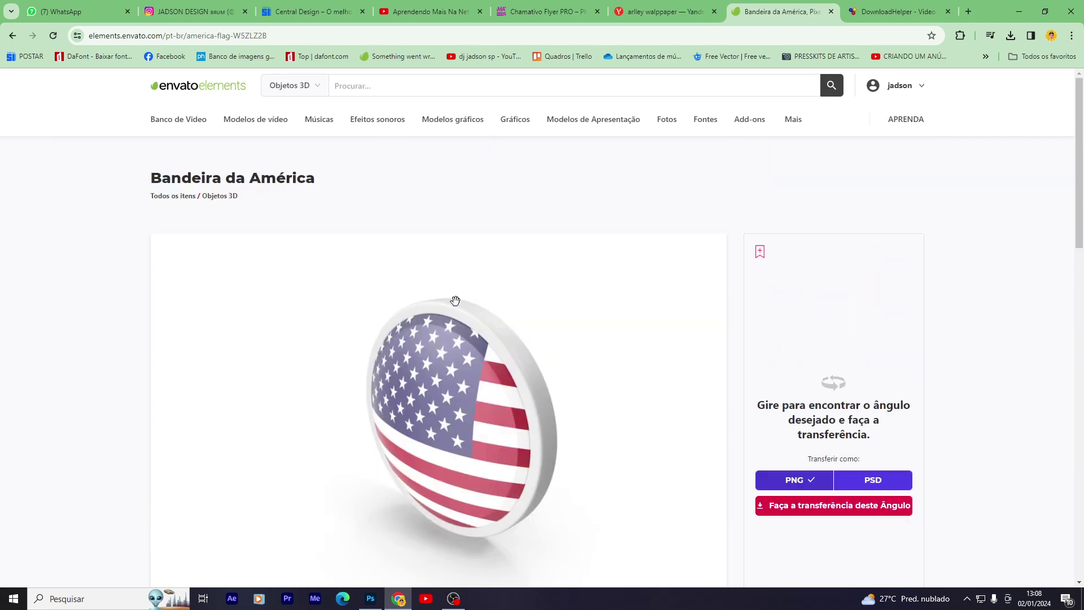
# Download the front-facing flag angle as PNG into the existing project and drag it into Photoshop.
pyautogui.click(771, 508)
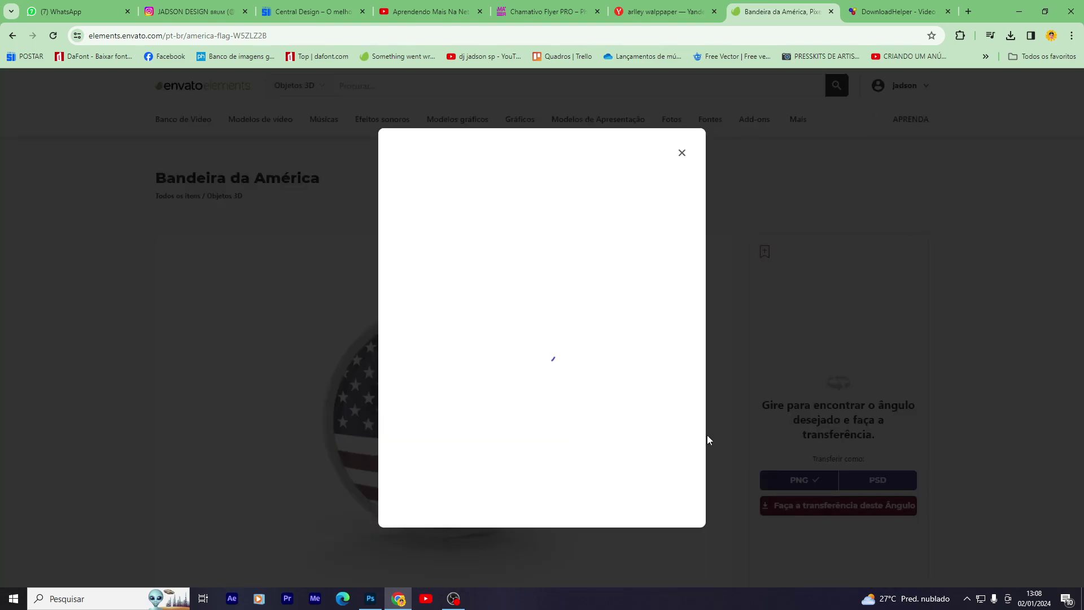
pyautogui.click(402, 319)
pyautogui.click(496, 430)
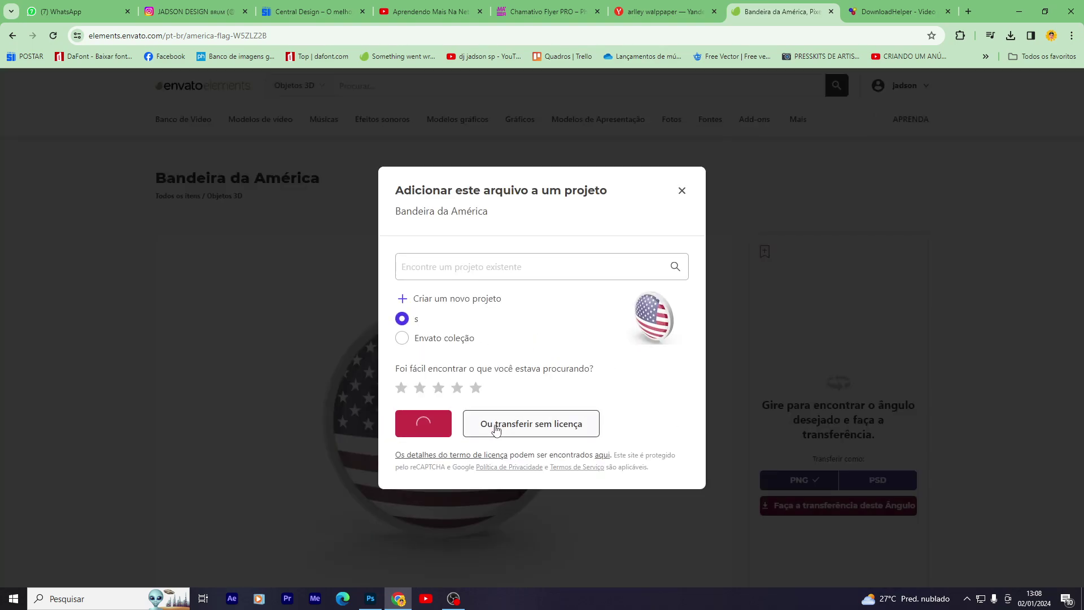
pyautogui.press('Return')
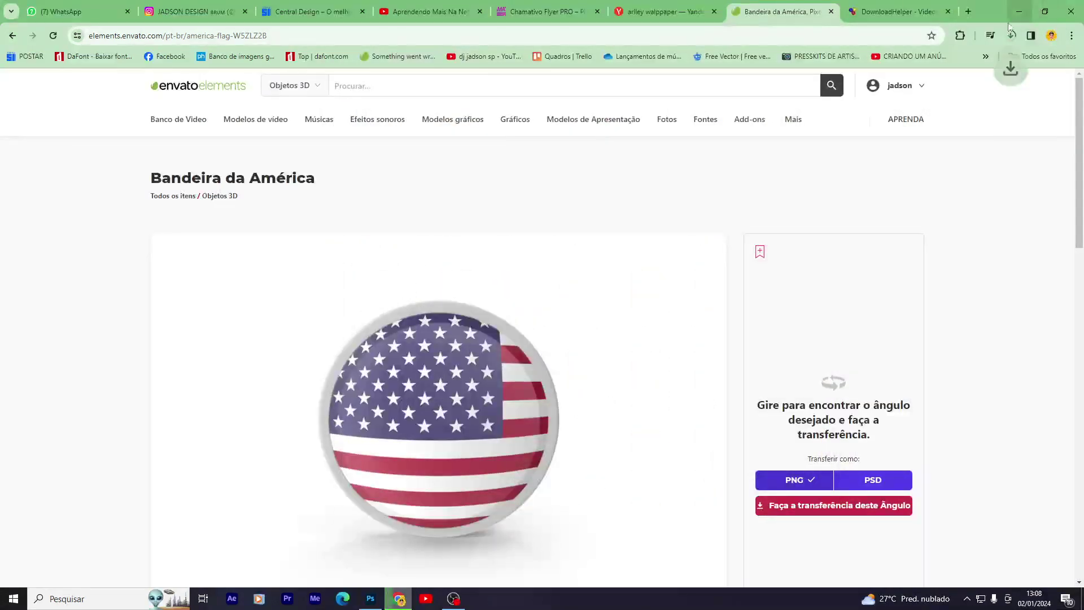
pyautogui.moveTo(915, 64)
pyautogui.mouseDown()
pyautogui.moveTo(435, 607)
pyautogui.moveTo(436, 338)
pyautogui.mouseUp()
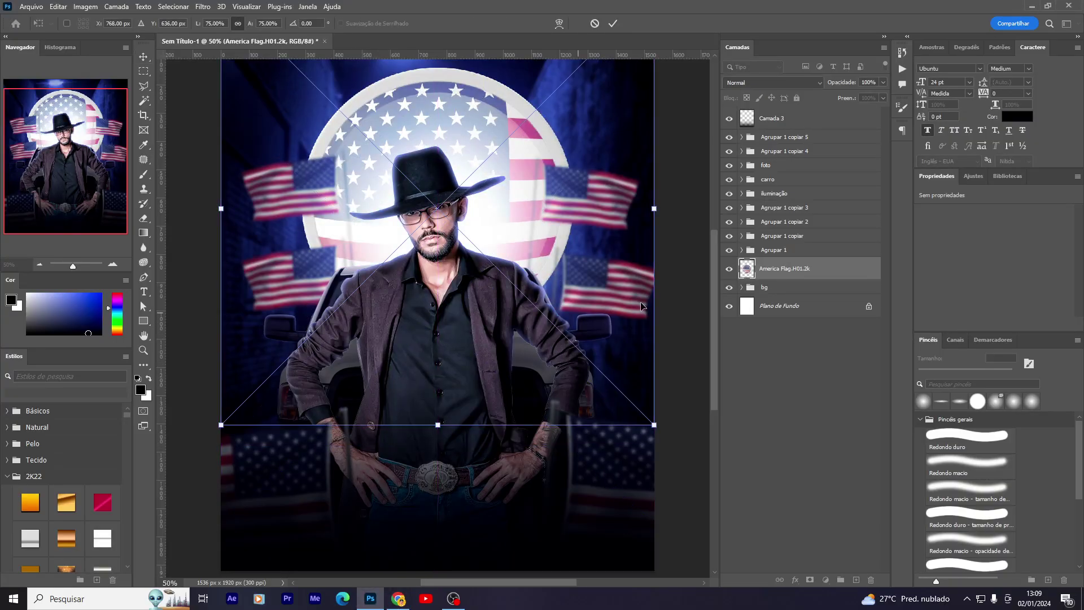
# Place the round America Flag.H01.2k badge at about 85% scale behind the cowboy's head and shoulders.
pyautogui.press('Return')
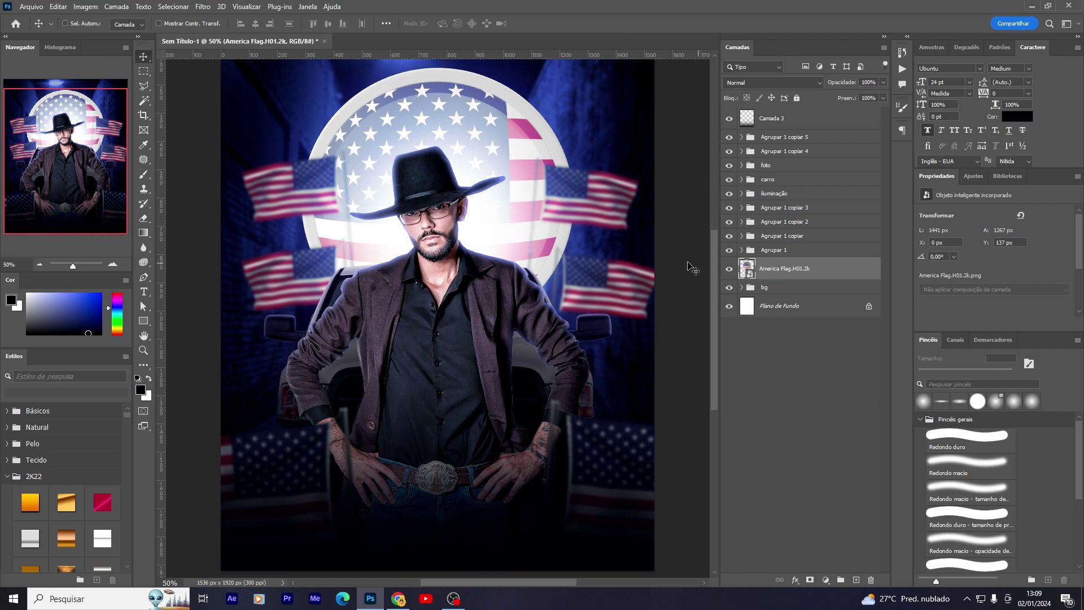
pyautogui.moveTo(434, 347); pyautogui.dragTo(442, 399)
pyautogui.hotkey('ctrl', 't')
pyautogui.moveTo(662, 59); pyautogui.dragTo(524, 187)
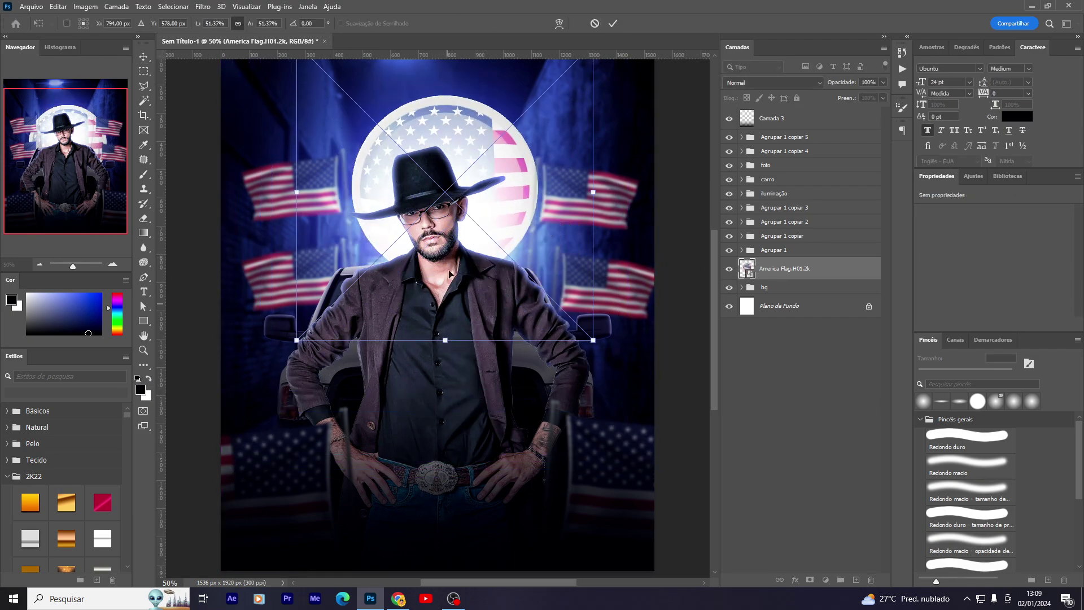
pyautogui.moveTo(450, 381); pyautogui.dragTo(353, 400)
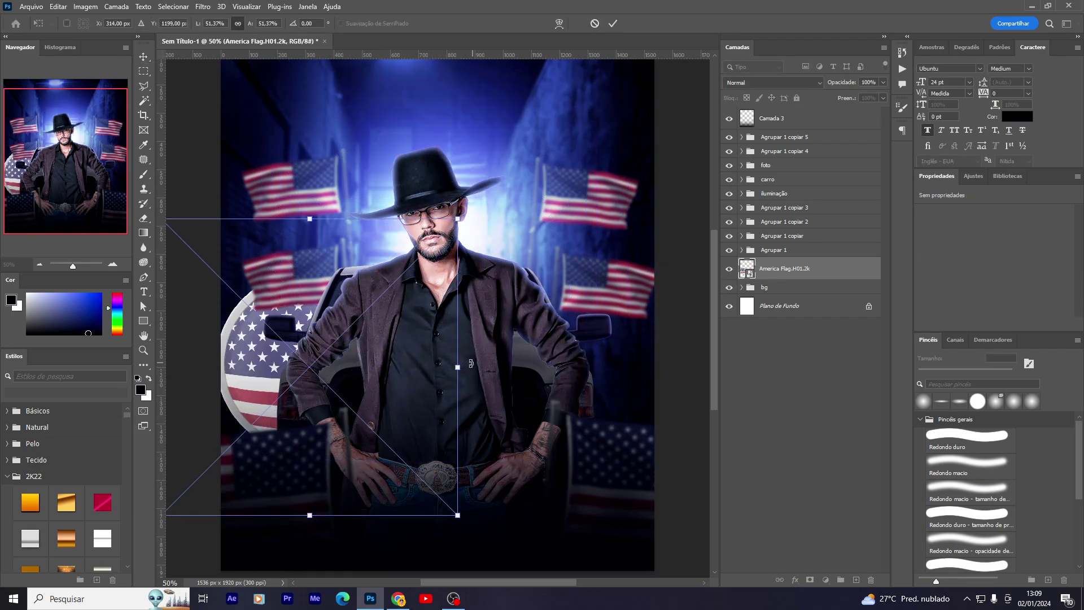
pyautogui.moveTo(508, 359); pyautogui.dragTo(657, 429)
pyautogui.moveTo(424, 311)
pyautogui.mouseDown()
pyautogui.moveTo(444, 306)
pyautogui.moveTo(451, 255)
pyautogui.mouseUp()
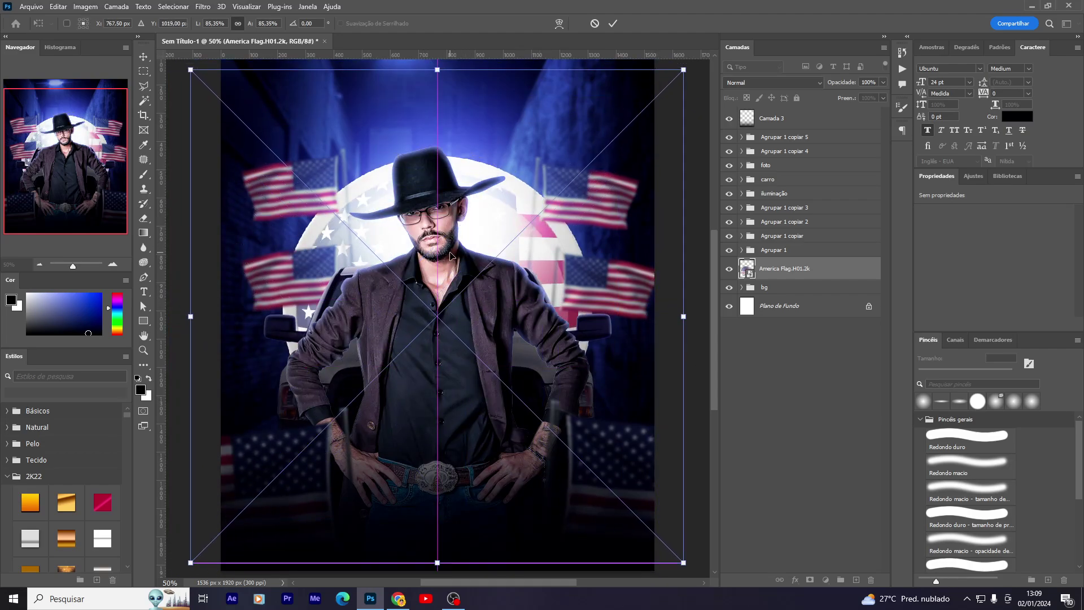
pyautogui.press('Return')
# Add a Curves adjustment clipped to the flag and pull the curve down to darken it.
pyautogui.click(826, 580)
pyautogui.click(840, 438)
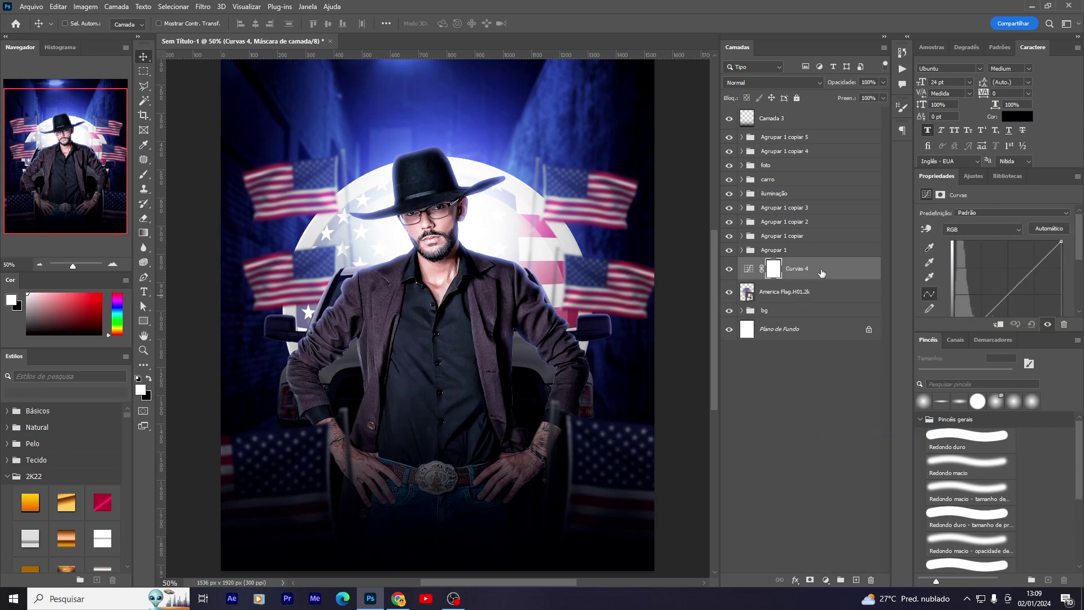
pyautogui.rightClick(821, 271)
pyautogui.click(903, 361)
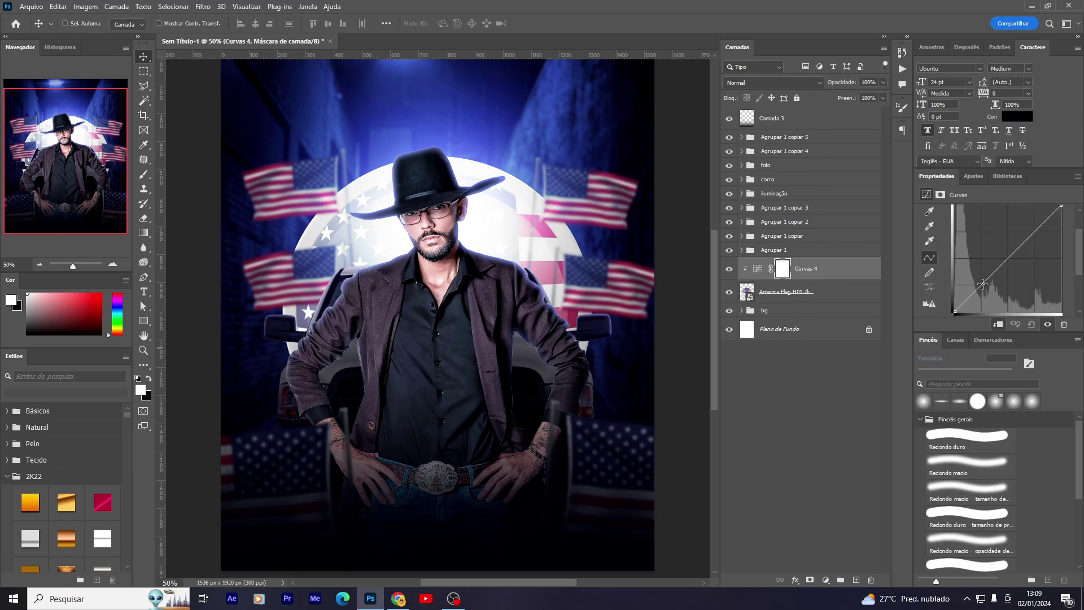
pyautogui.moveTo(996, 288); pyautogui.dragTo(1026, 299)
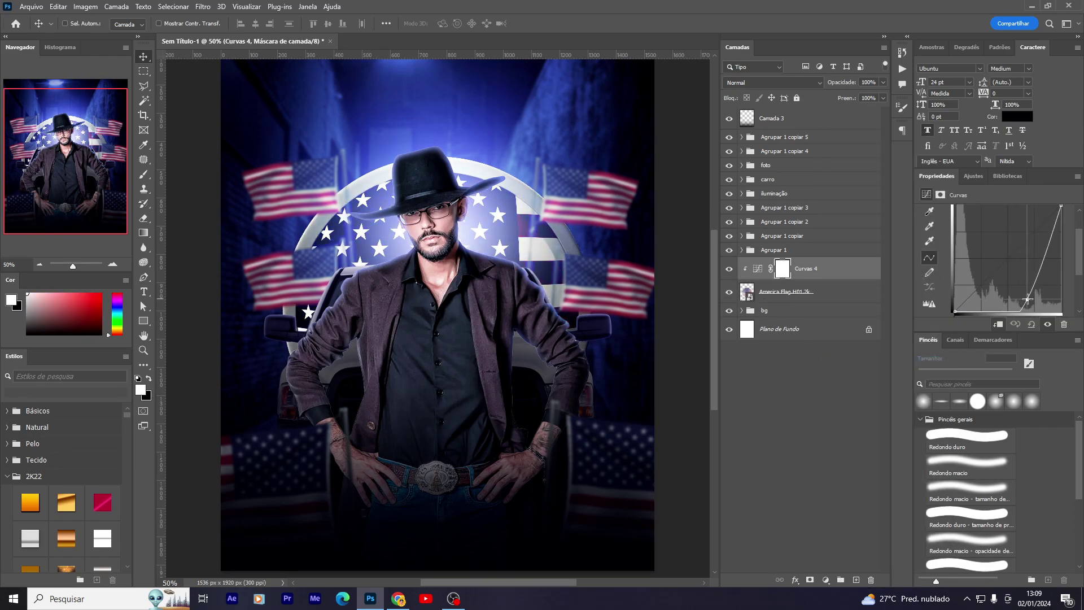
pyautogui.click(729, 268)
pyautogui.keyDown('shift'); pyautogui.click(784, 291); pyautogui.keyUp('shift')
# Group the flag with its curve, convert the group to a smart object, and apply Gaussian Blur.
pyautogui.hotkey('ctrl', 'g')
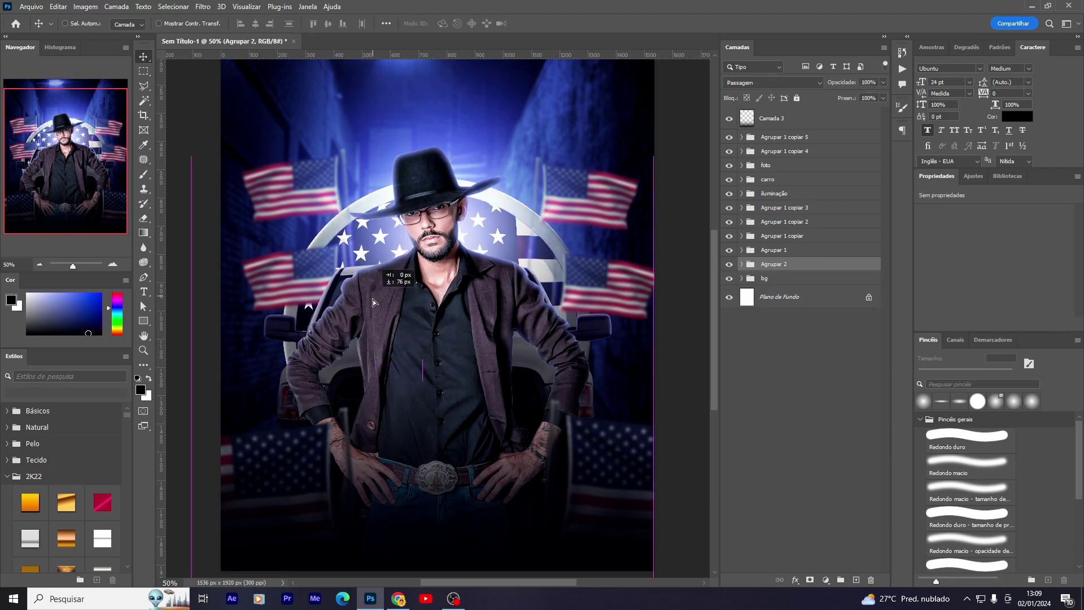
pyautogui.moveTo(444, 330); pyautogui.dragTo(446, 309)
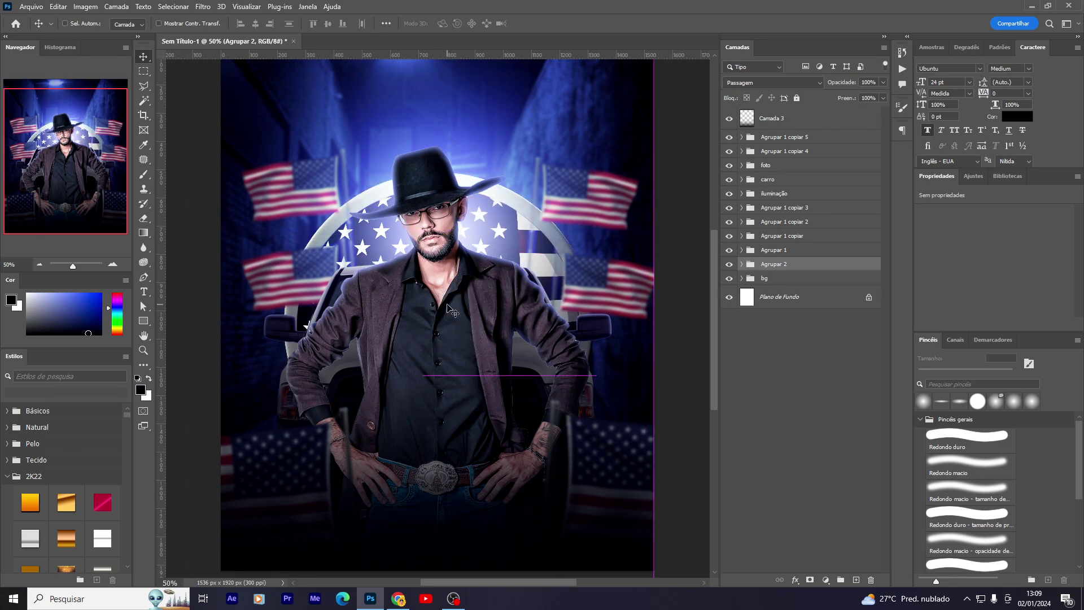
pyautogui.rightClick(789, 270)
pyautogui.click(875, 282)
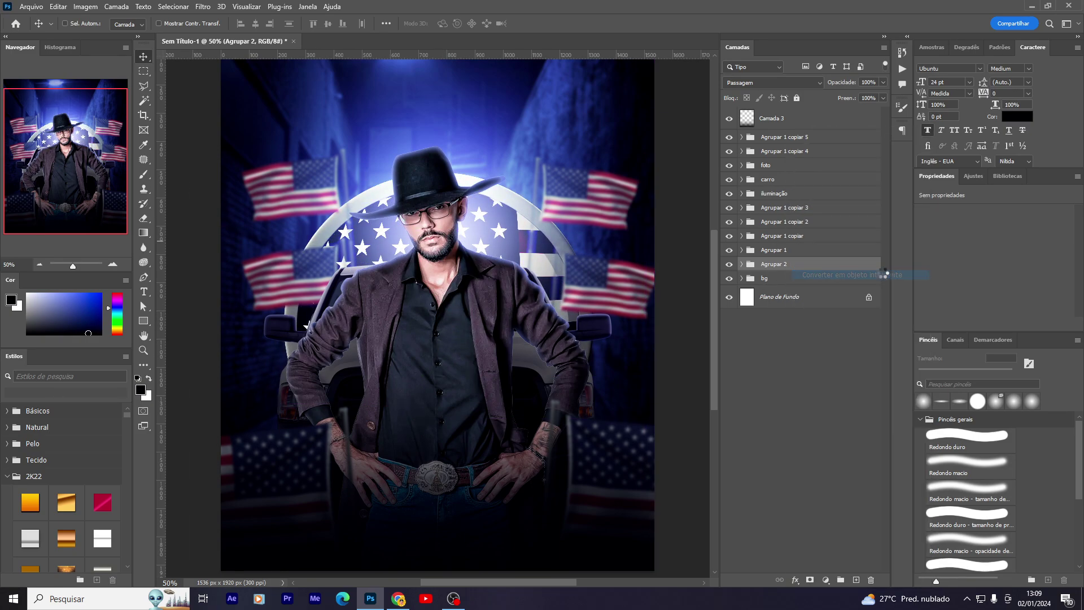
pyautogui.hotkey('ctrl', 'alt', 'f')
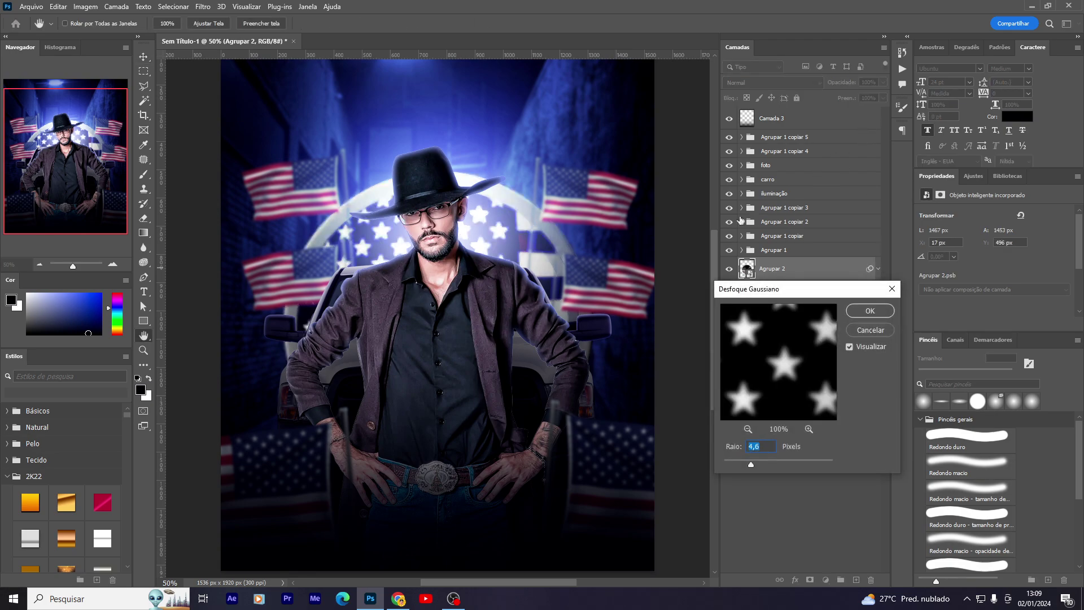
pyautogui.press('Return')
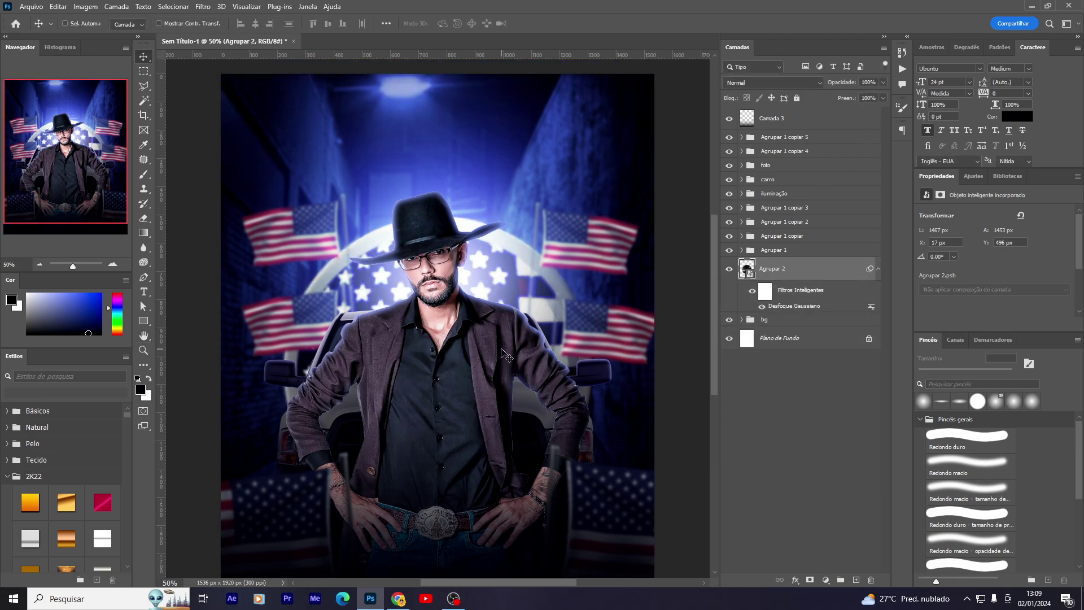
# Create a white TOUR title in the Zero Hour font at the poster's centre.
pyautogui.click(778, 116)
pyautogui.scroll(-1, 515, 289)
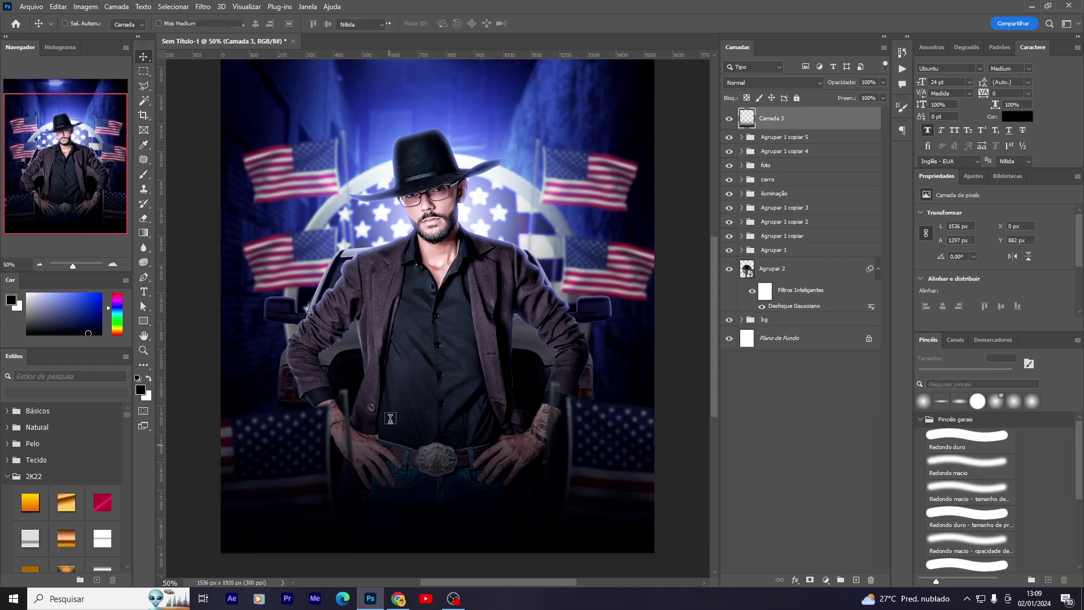
pyautogui.press('t')
pyautogui.click(390, 420)
pyautogui.write('TOUR')
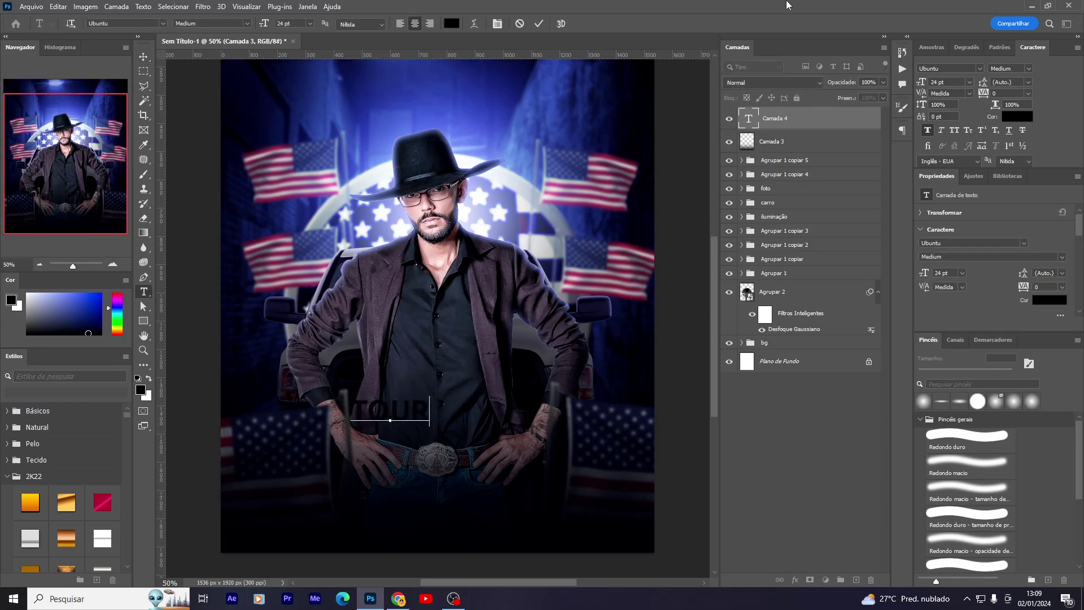
pyautogui.hotkey('ctrl', 'a')
pyautogui.click(981, 69)
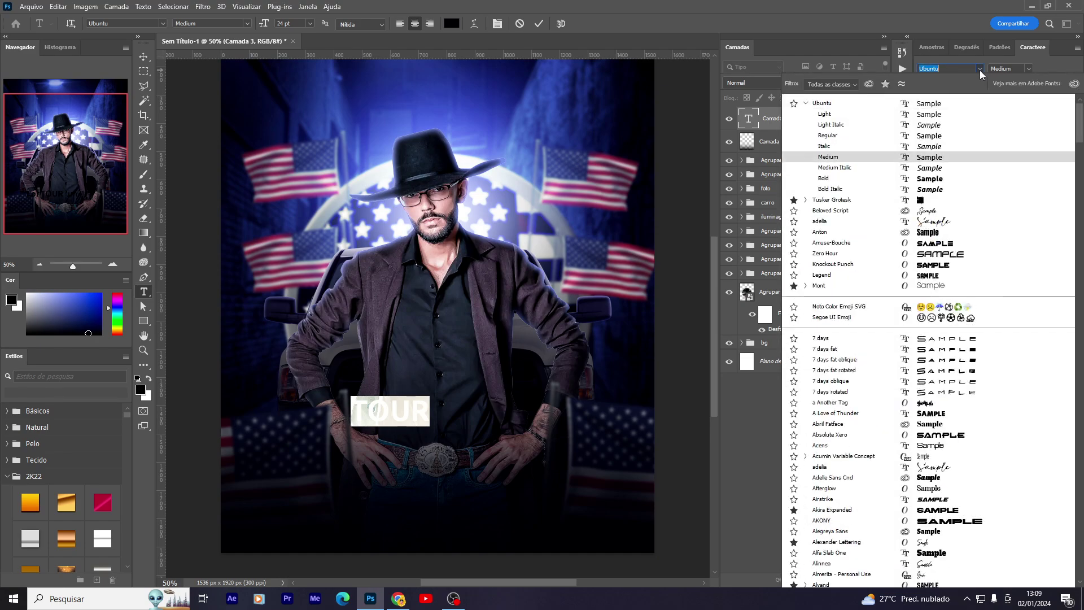
pyautogui.click(973, 253)
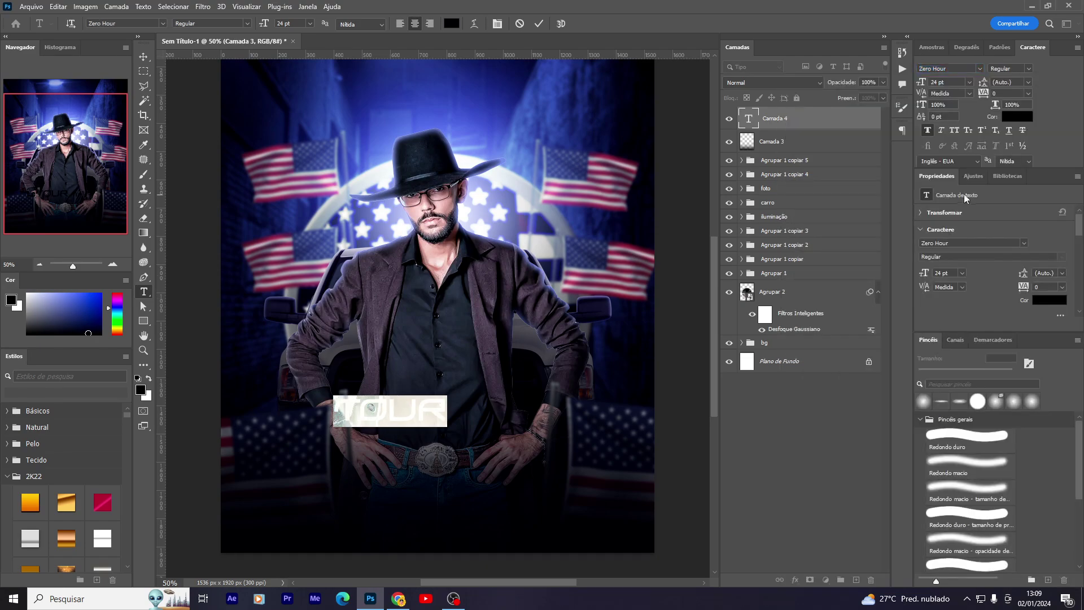
pyautogui.click(1015, 116)
pyautogui.click(661, 282)
pyautogui.click(915, 286)
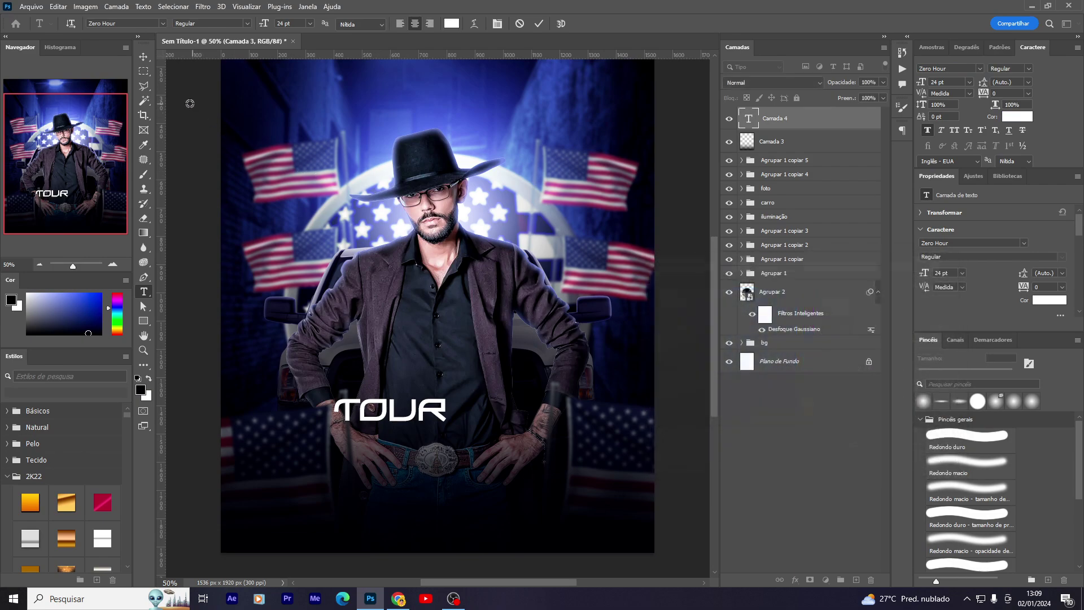
pyautogui.hotkey('ctrl', 'Return')
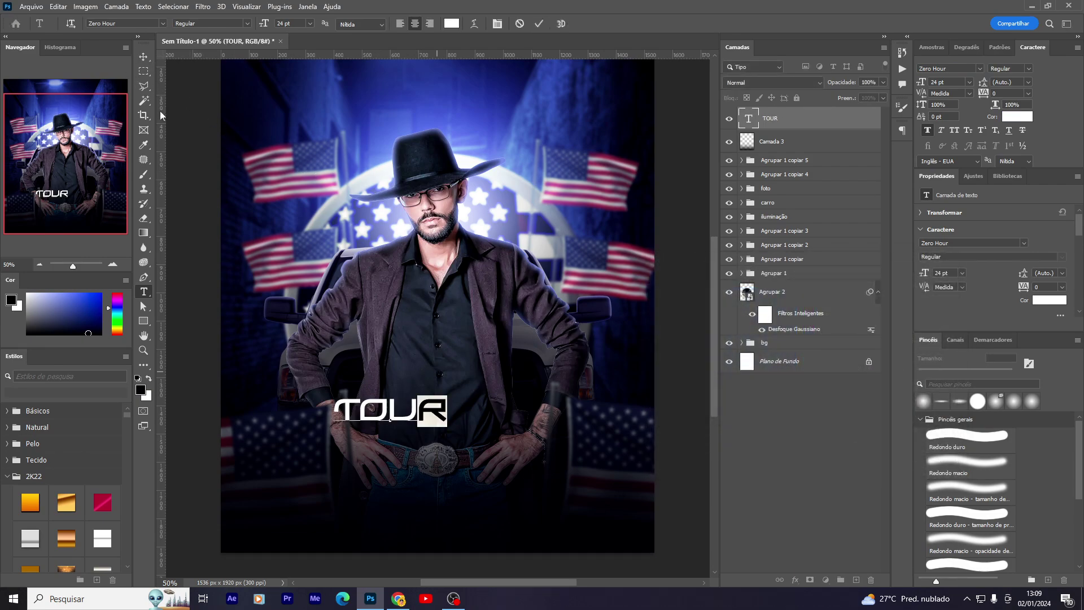
pyautogui.click(144, 57)
pyautogui.moveTo(390, 411); pyautogui.dragTo(438, 367)
# Duplicate TOUR below itself, retype the copy as 'USA' and colour it red #f05454.
pyautogui.click(980, 69)
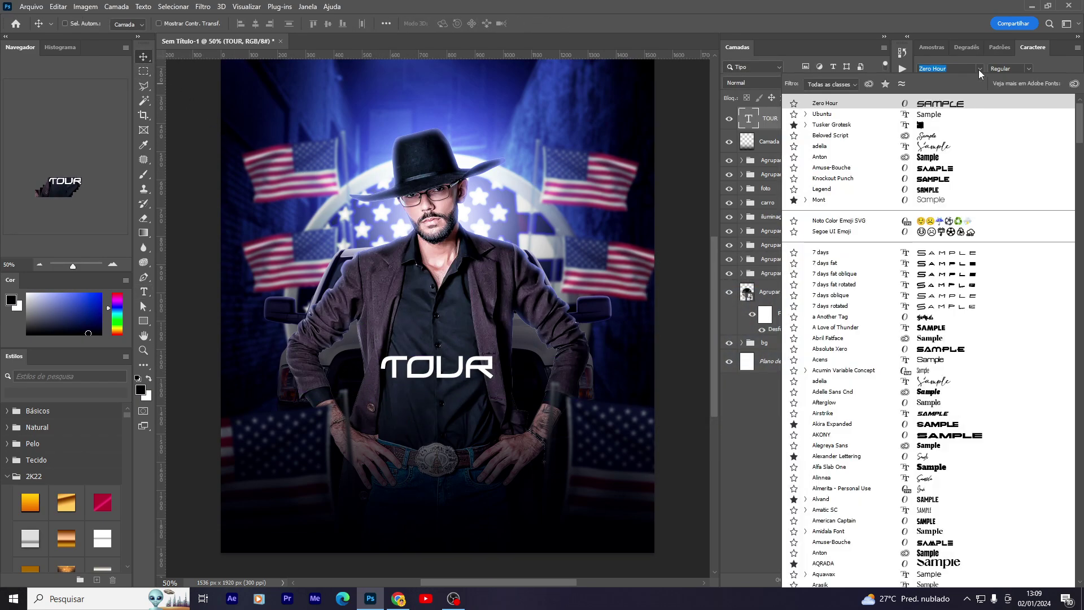
pyautogui.press('Escape')
pyautogui.moveTo(438, 367); pyautogui.dragTo(421, 403)
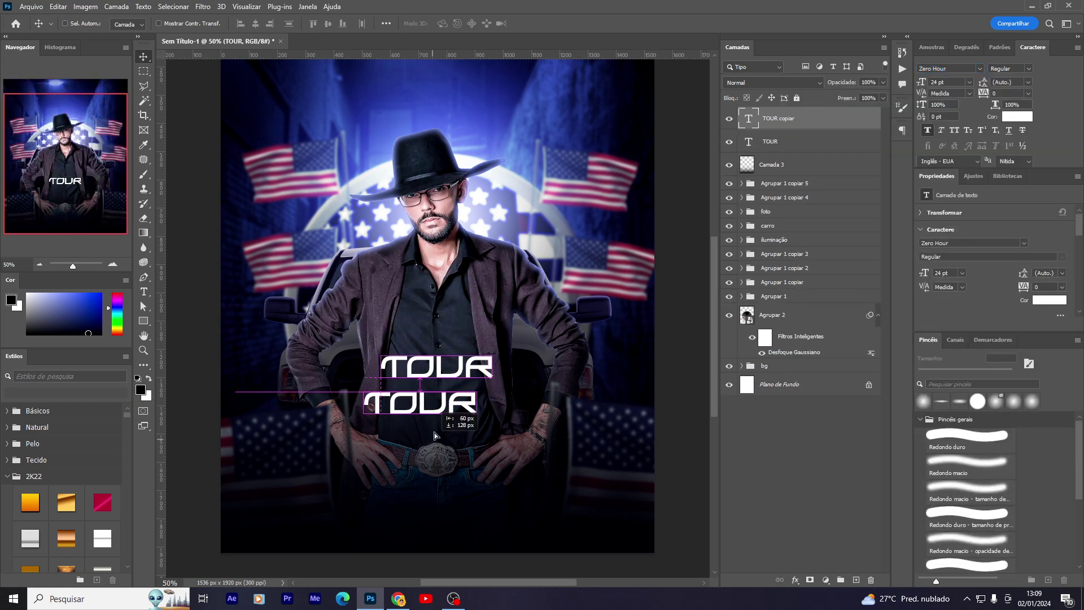
pyautogui.press('t')
pyautogui.doubleClick(467, 397)
pyautogui.write('USA')
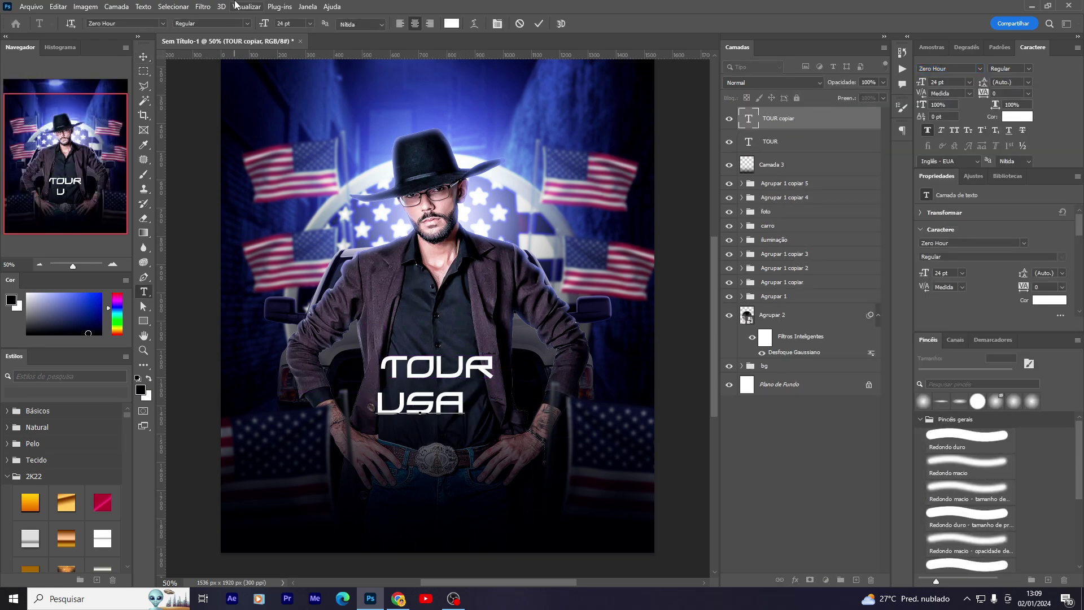
pyautogui.click(1016, 117)
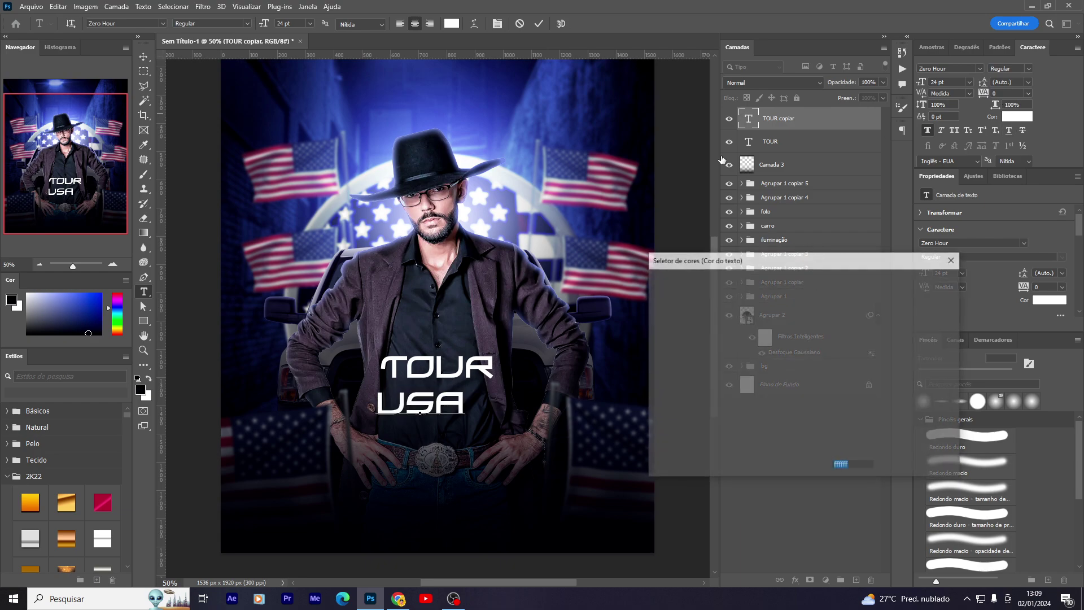
pyautogui.moveTo(729, 367); pyautogui.dragTo(771, 288)
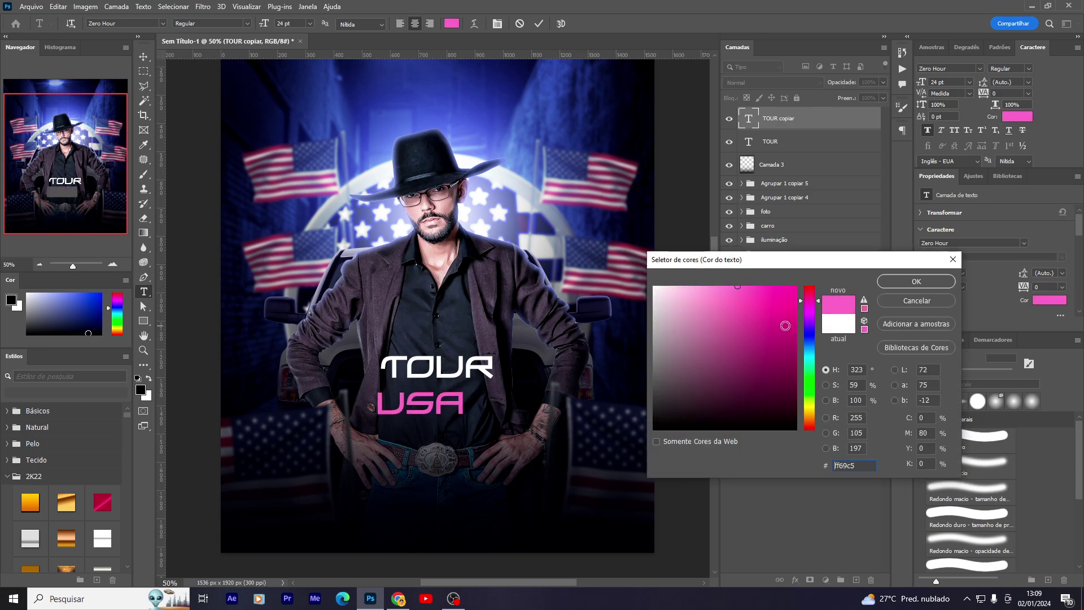
pyautogui.click(740, 284)
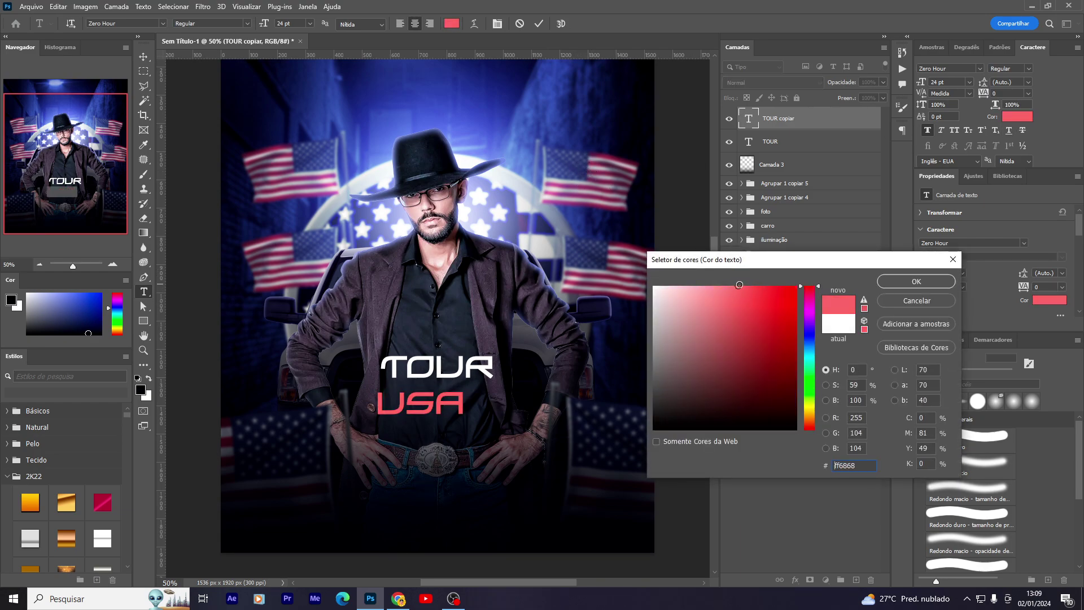
pyautogui.moveTo(738, 286); pyautogui.dragTo(749, 296)
pyautogui.press('Return')
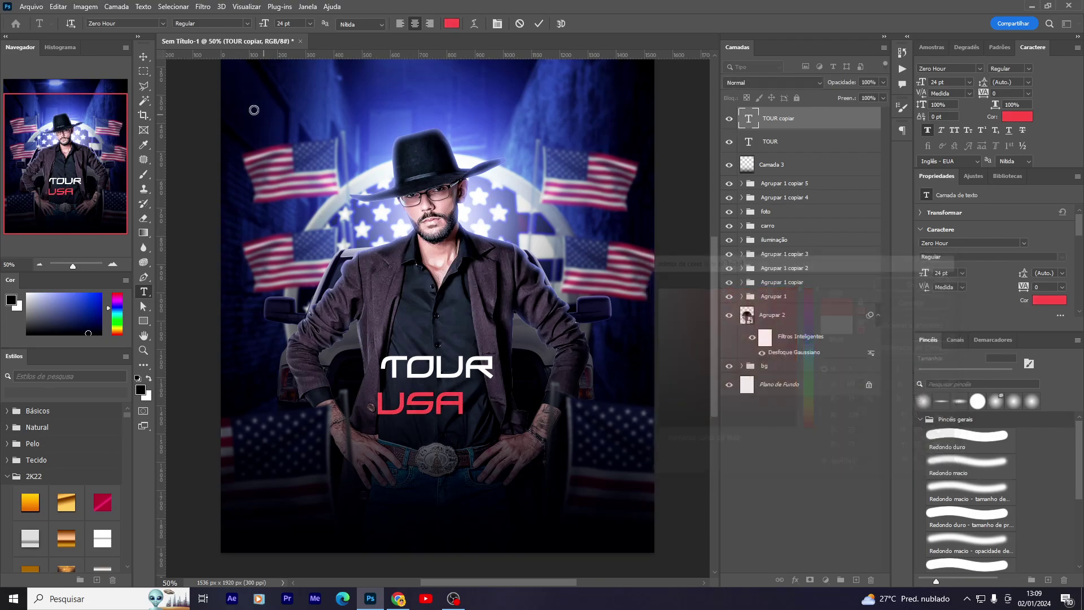
# Move USA under TOUR and enlarge it to 42.29 pt.
pyautogui.click(143, 56)
pyautogui.moveTo(431, 407)
pyautogui.mouseDown()
pyautogui.moveTo(511, 416)
pyautogui.moveTo(477, 429)
pyautogui.mouseUp()
pyautogui.hotkey('ctrl', 't')
pyautogui.press('Return')
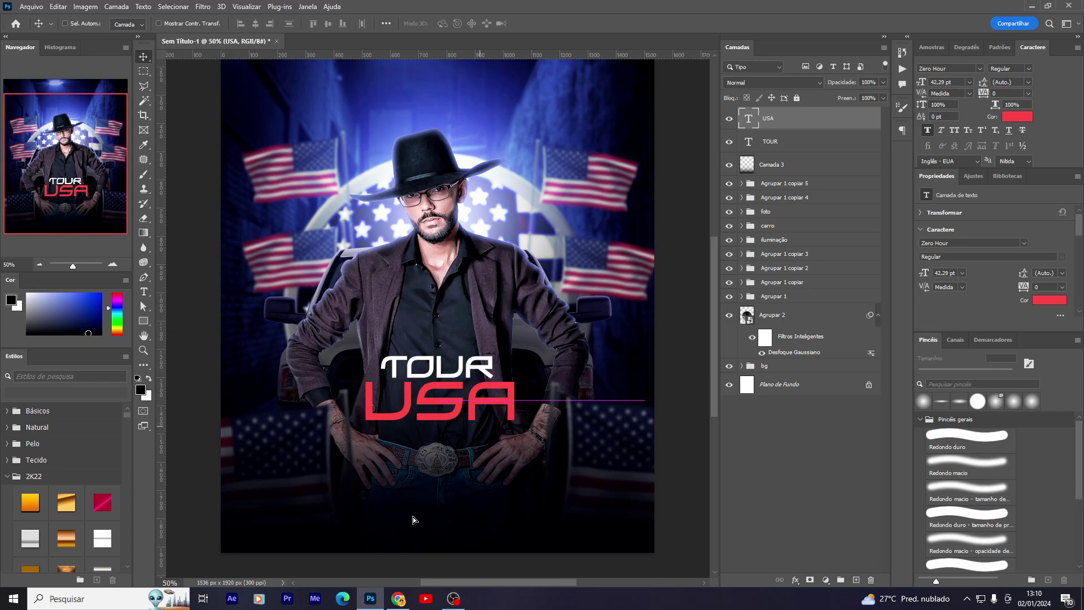
pyautogui.click(414, 600)
# Search Google Images for 'TOUR USA' and preview reference flyers, ending on the Behance TOUR EUA flyer.
pyautogui.click(663, 11)
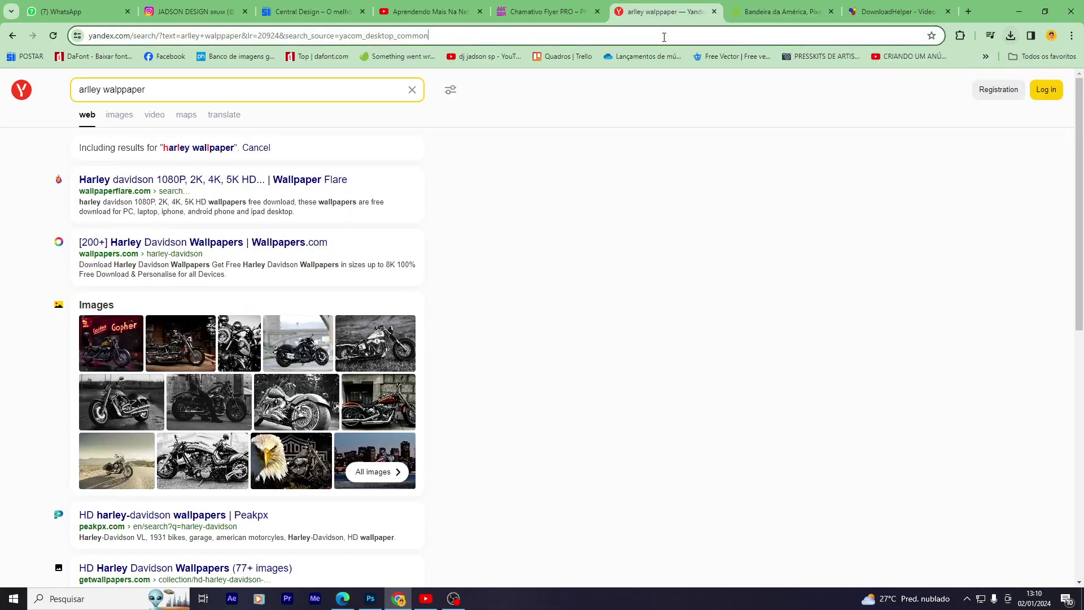
pyautogui.click(664, 36)
pyautogui.write('TOUR USA')
pyautogui.press('Return')
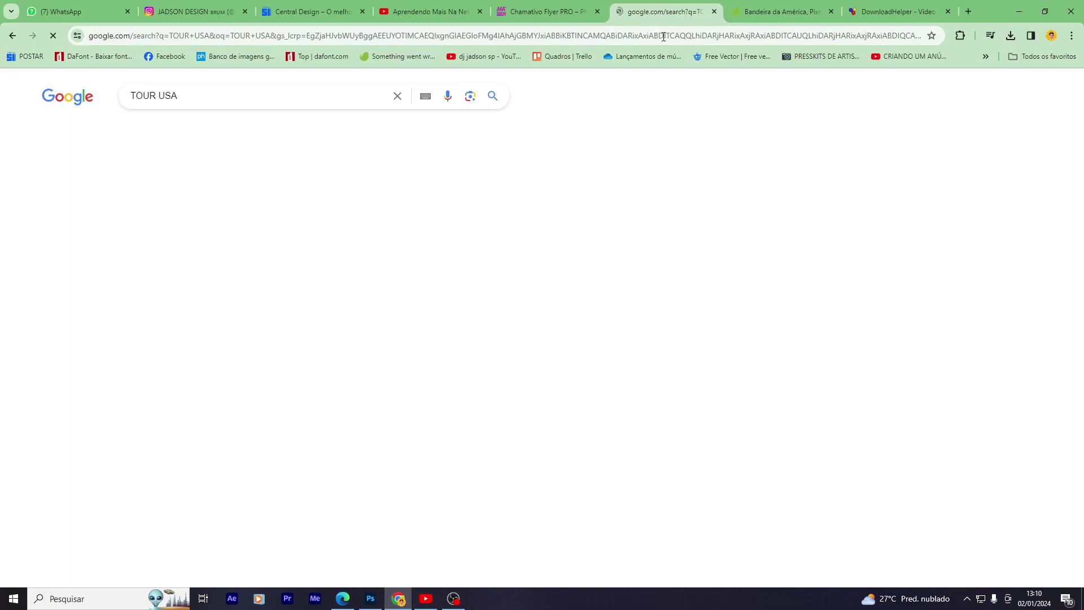
pyautogui.click(181, 130)
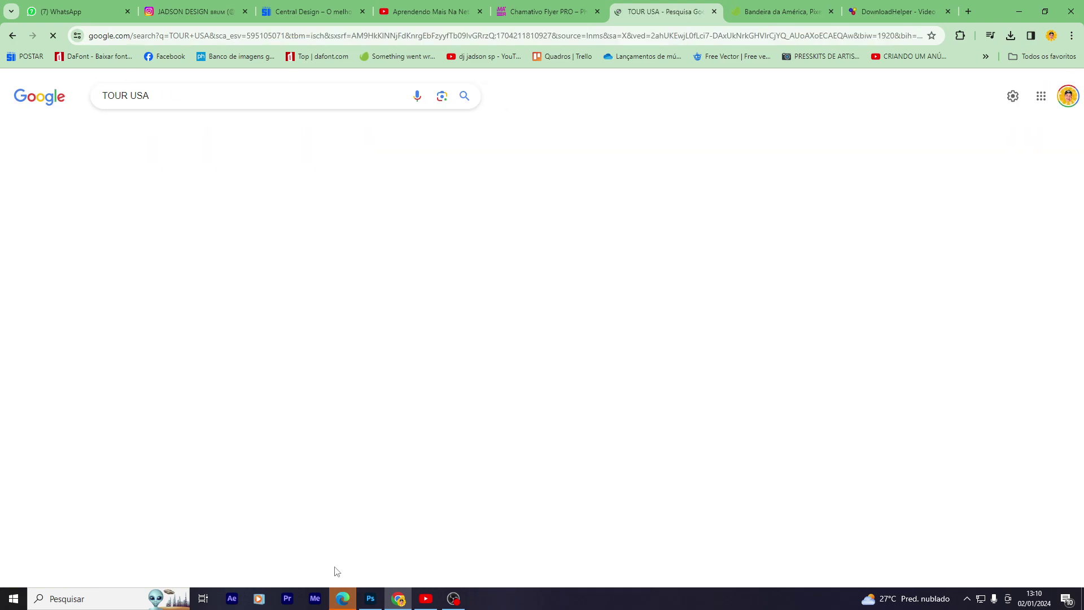
pyautogui.rightClick(343, 598)
pyautogui.click(234, 384)
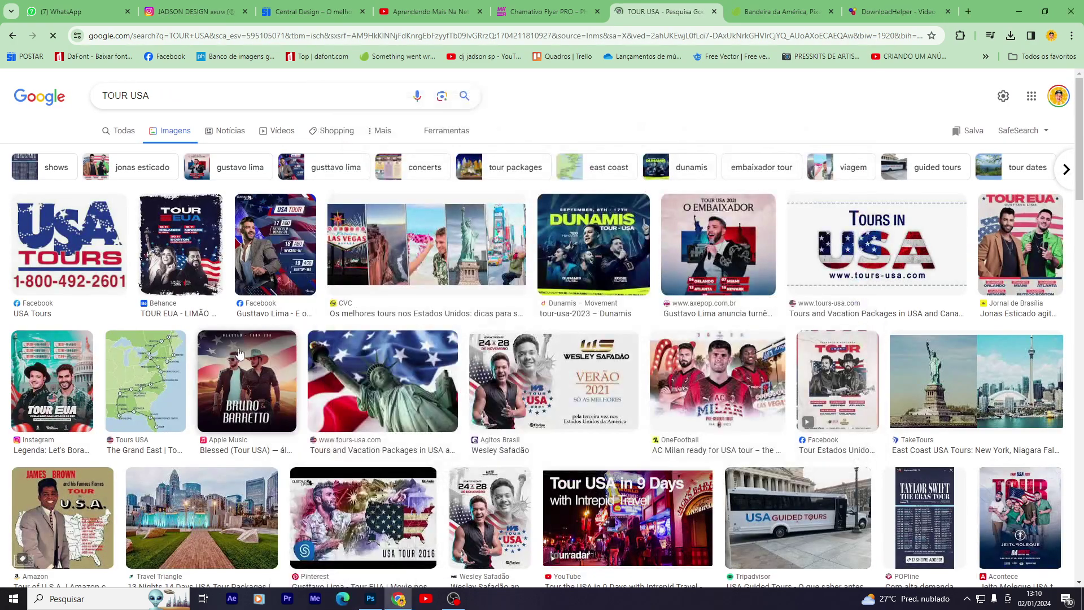
pyautogui.click(235, 382)
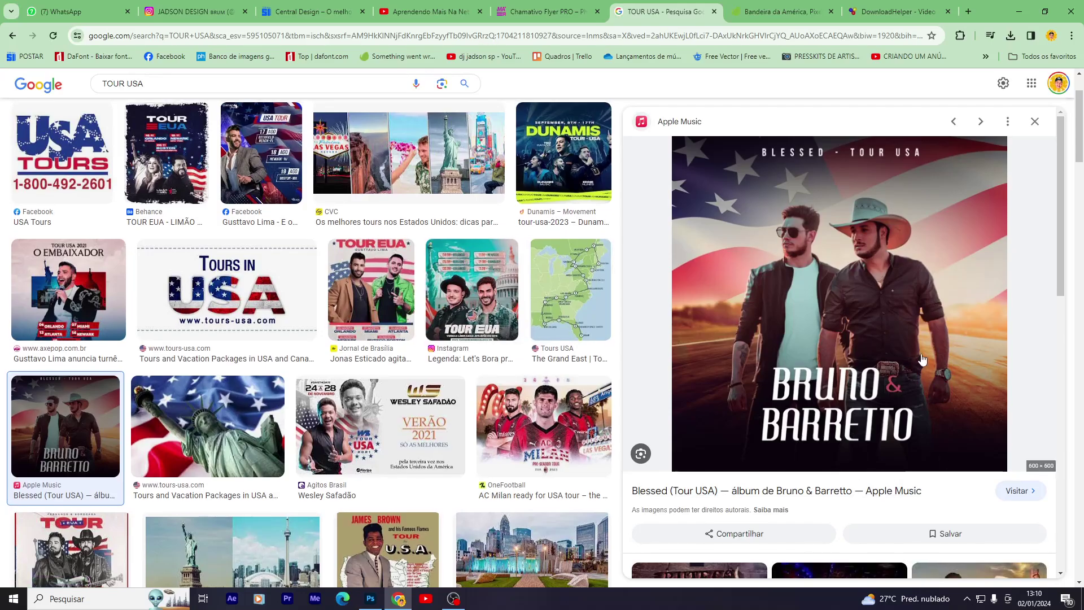
pyautogui.scroll(2, 372, 430)
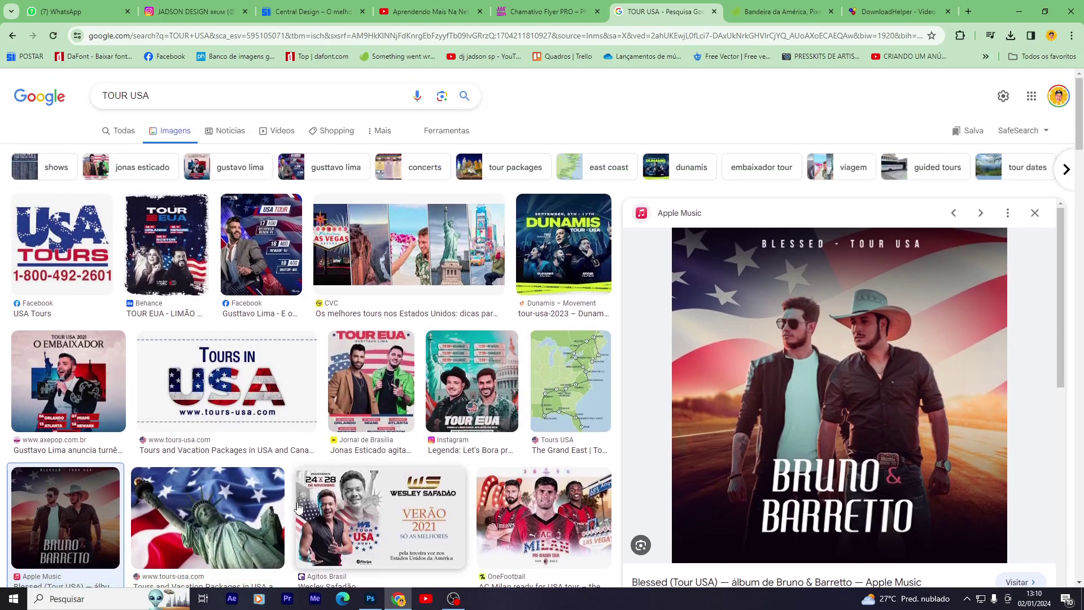
pyautogui.click(257, 238)
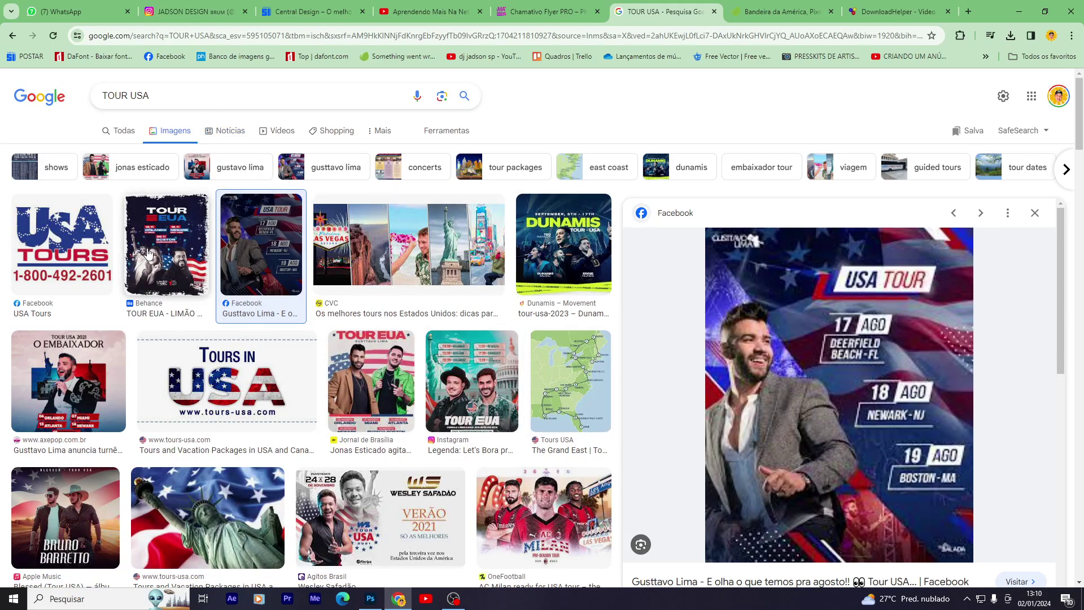
pyautogui.click(159, 225)
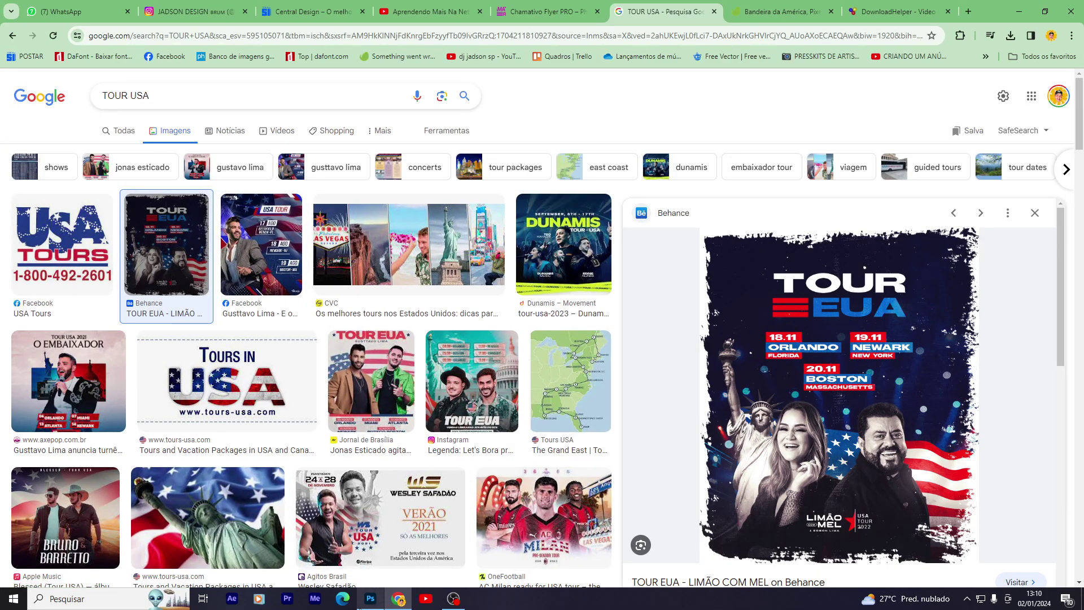
# Select TOUR and USA together in Photoshop and shift the title slightly lower.
pyautogui.click(370, 599)
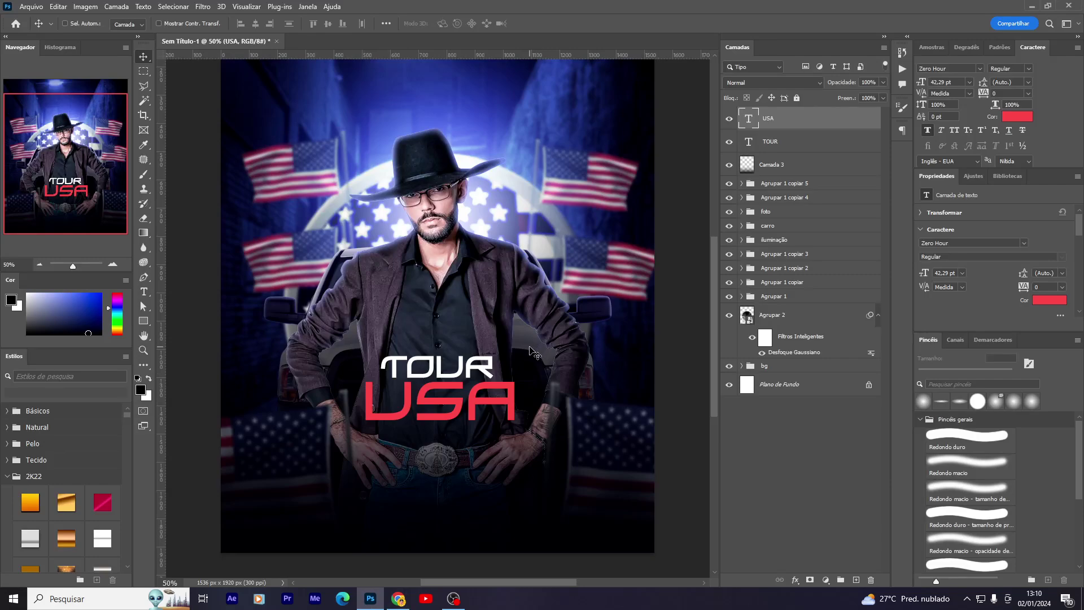
pyautogui.keyDown('shift'); pyautogui.click(779, 151); pyautogui.keyUp('shift')
pyautogui.moveTo(490, 394); pyautogui.dragTo(483, 412)
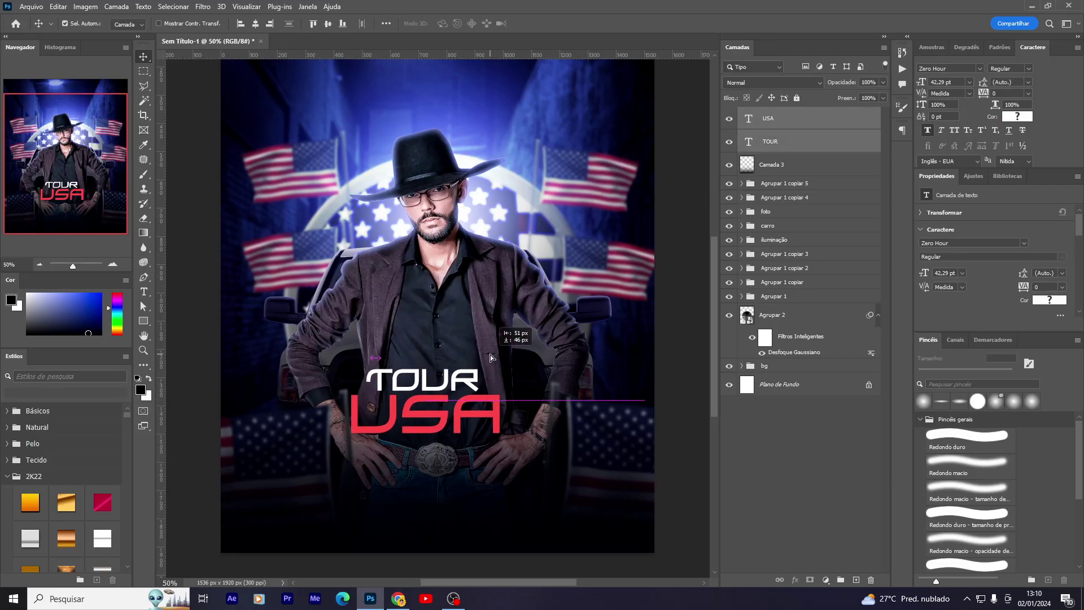
# Search Google Images for the singer's name and filter the results to logos.
pyautogui.click(398, 599)
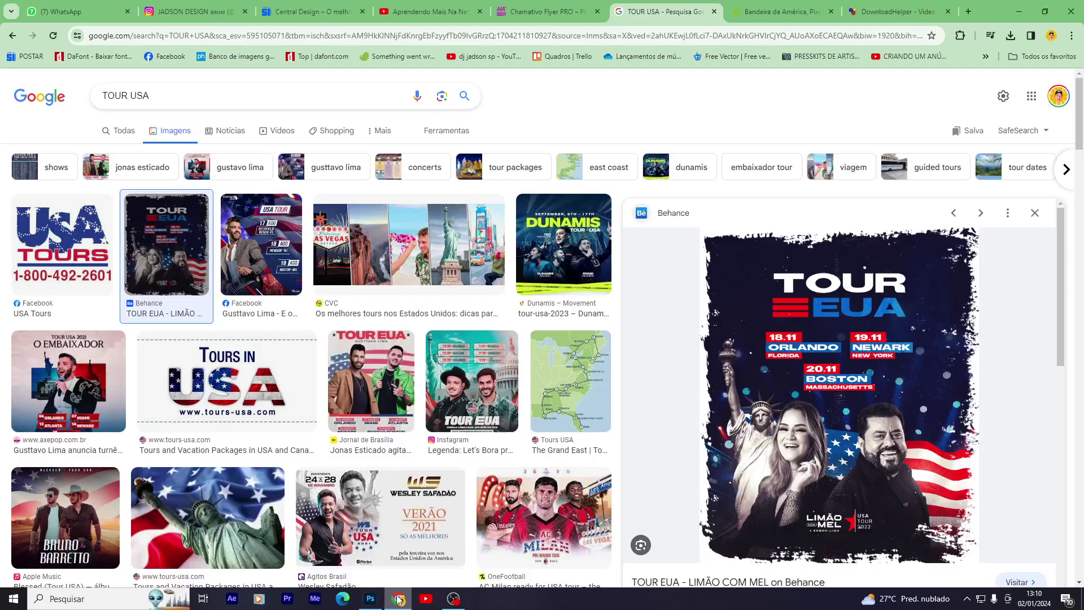
pyautogui.click(451, 12)
pyautogui.click(652, 5)
pyautogui.click(285, 103)
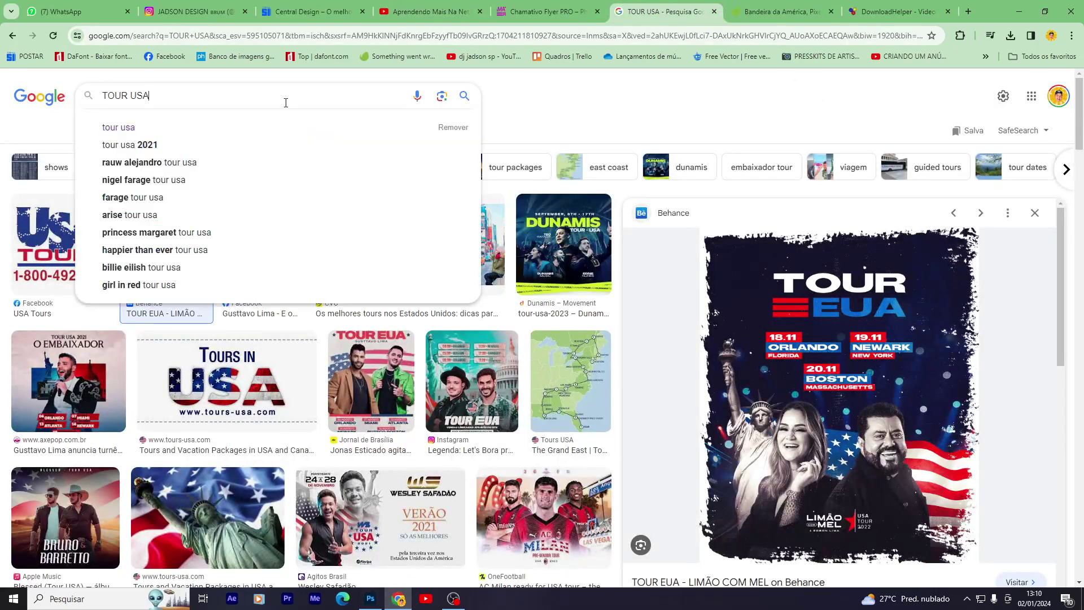
pyautogui.write('LUAN PERE')
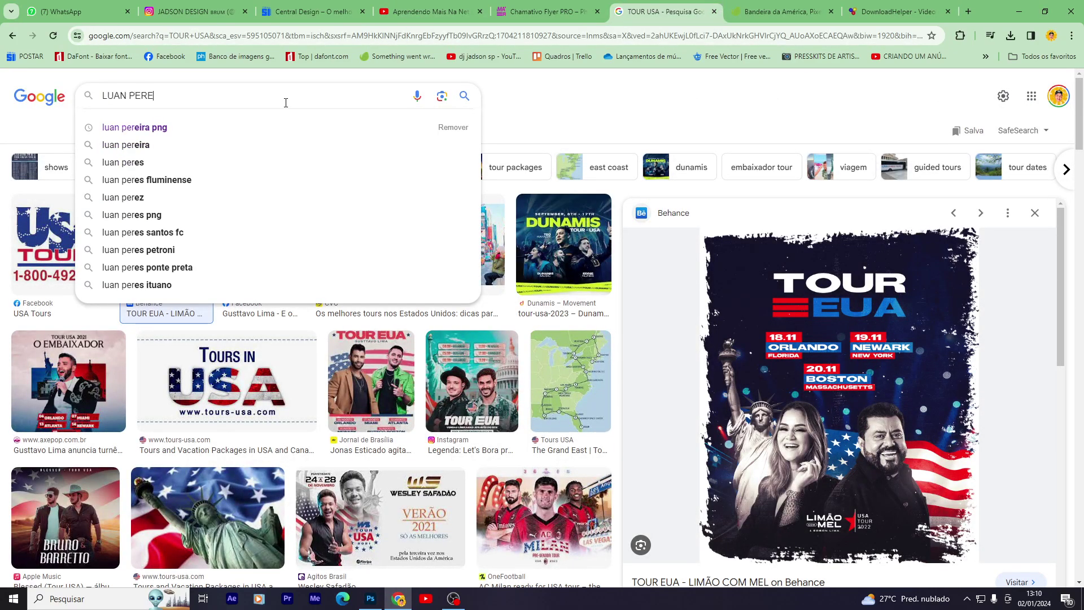
pyautogui.write('IRA')
pyautogui.press('Return')
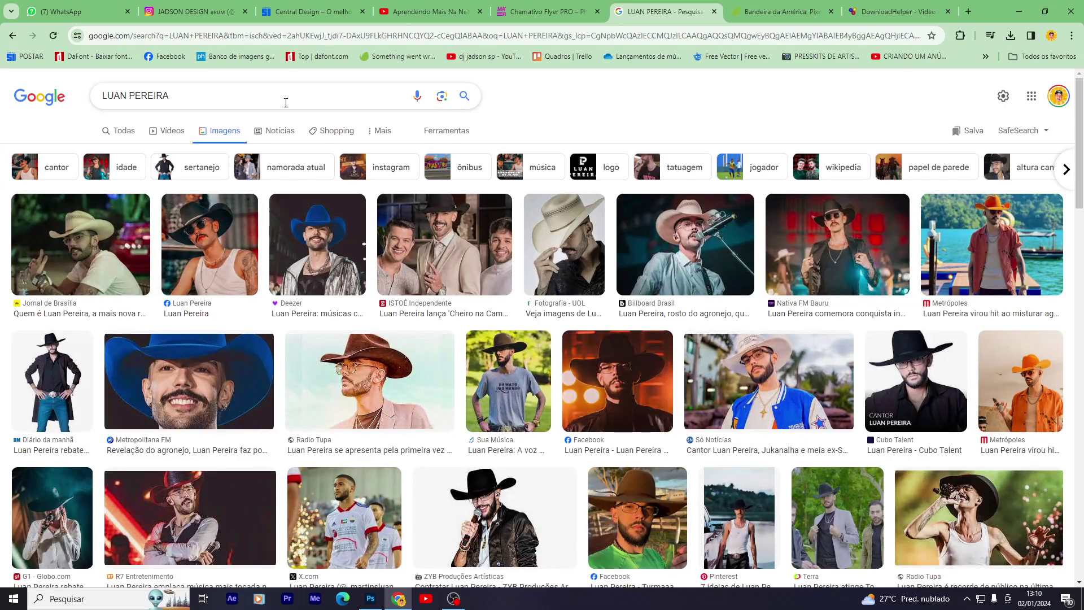
pyautogui.click(612, 171)
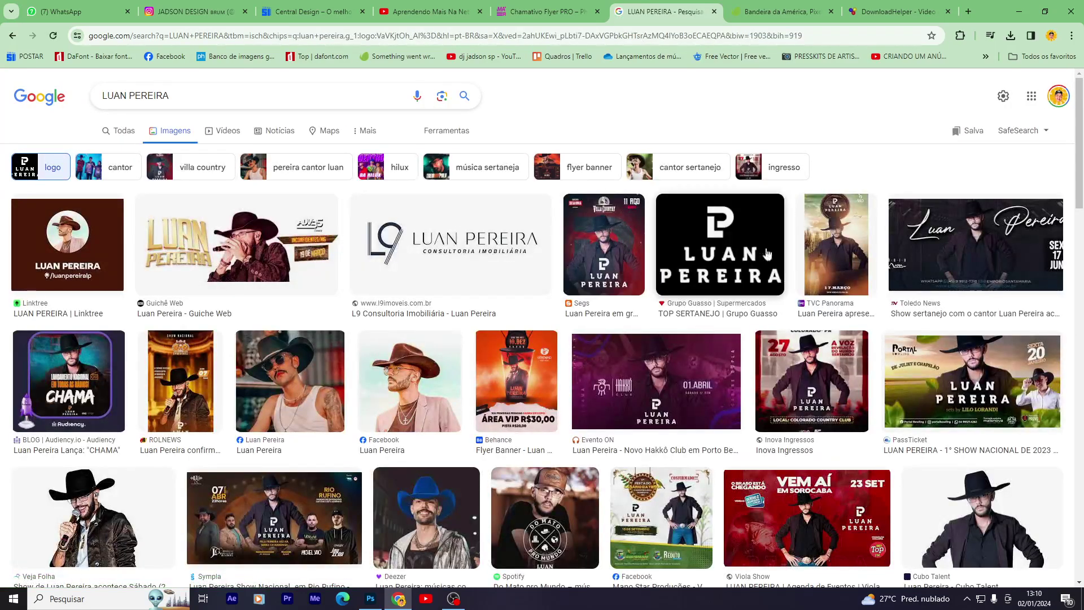
# Save the black logo image to disk as 'LOGO LUAN'.
pyautogui.click(767, 254)
pyautogui.rightClick(832, 203)
pyautogui.click(932, 377)
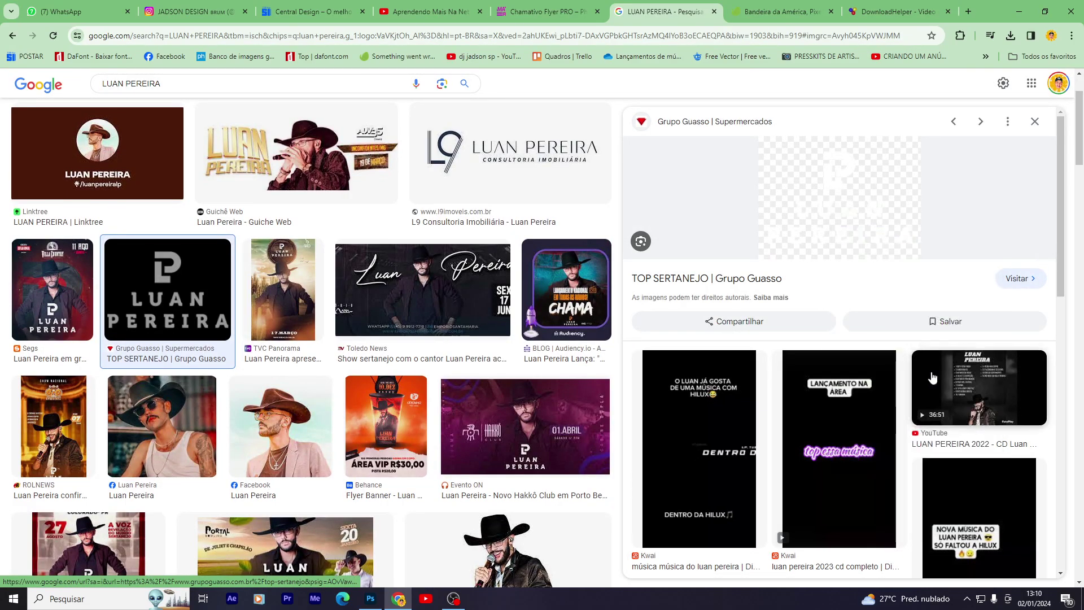
pyautogui.write('LOGO LUAN')
pyautogui.press('Return')
# Place the downloaded LOGO LUAN logo on the poster, scaled down and centred beneath TOUR USA.
pyautogui.moveTo(903, 65)
pyautogui.mouseDown()
pyautogui.moveTo(361, 607)
pyautogui.moveTo(437, 305)
pyautogui.mouseUp()
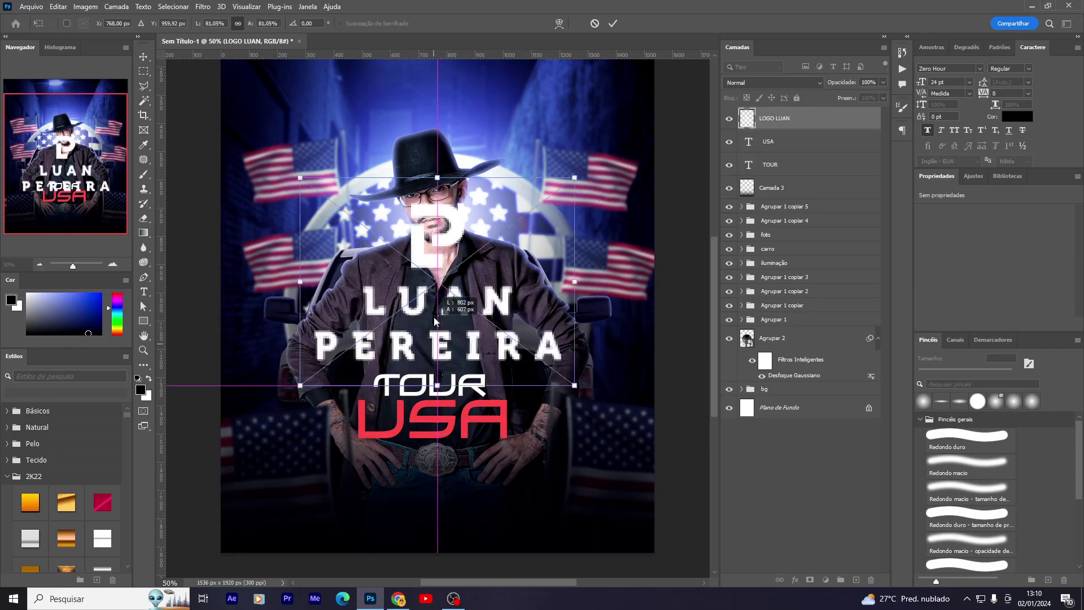
pyautogui.moveTo(438, 418)
pyautogui.mouseDown()
pyautogui.moveTo(438, 226)
pyautogui.moveTo(501, 515)
pyautogui.mouseUp()
pyautogui.press('Return')
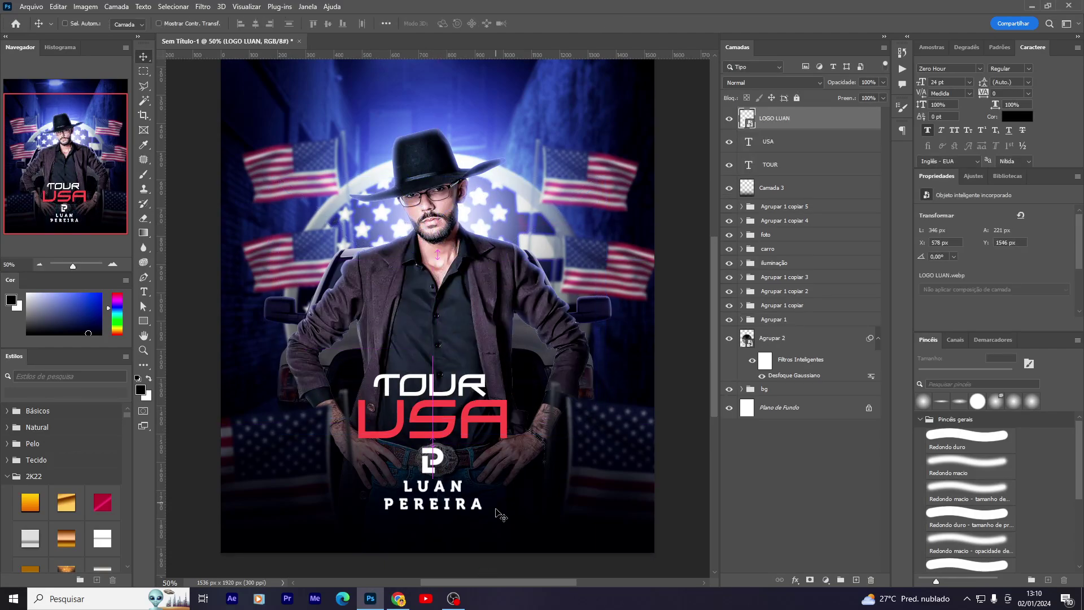
pyautogui.scroll(-2, 626, 415)
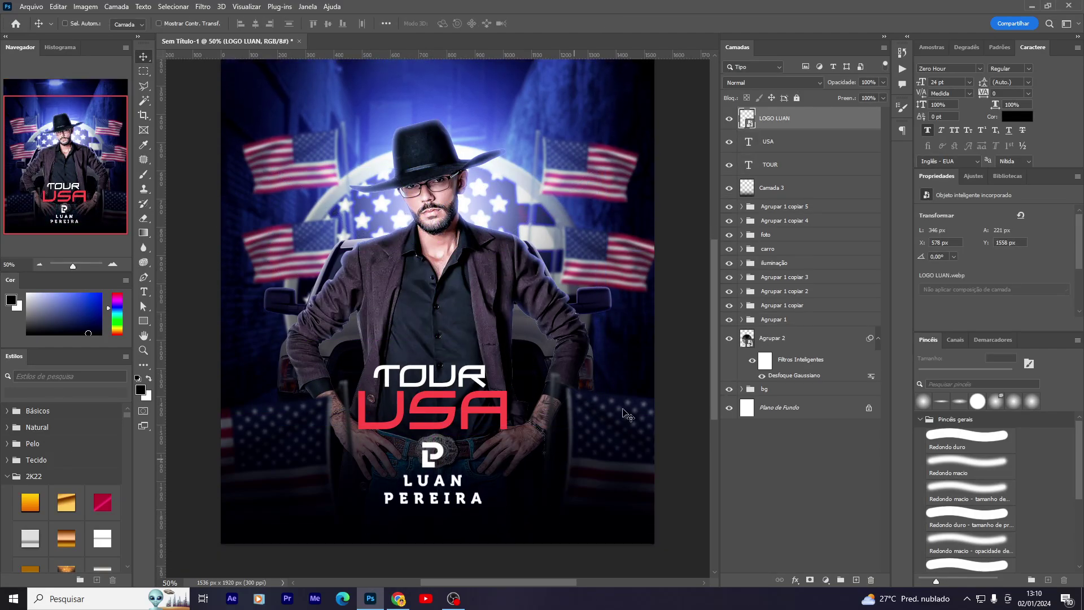
pyautogui.scroll(3, 477, 271)
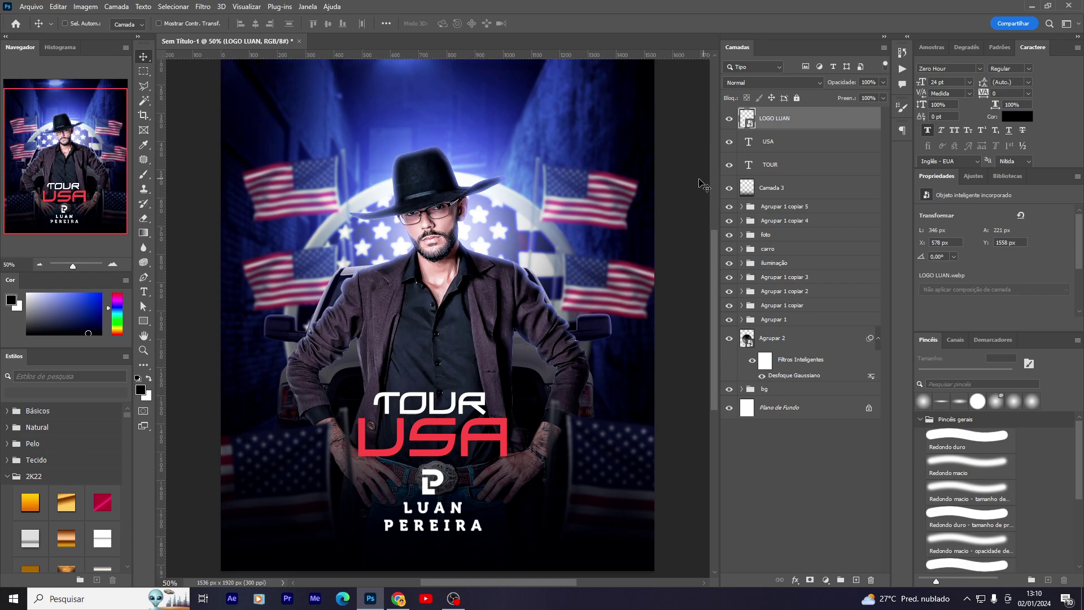
pyautogui.scroll(5, 703, 185)
# Add white MARÇO 2024 date text in the Armstrong font near the poster top.
pyautogui.press('t')
pyautogui.click(373, 145)
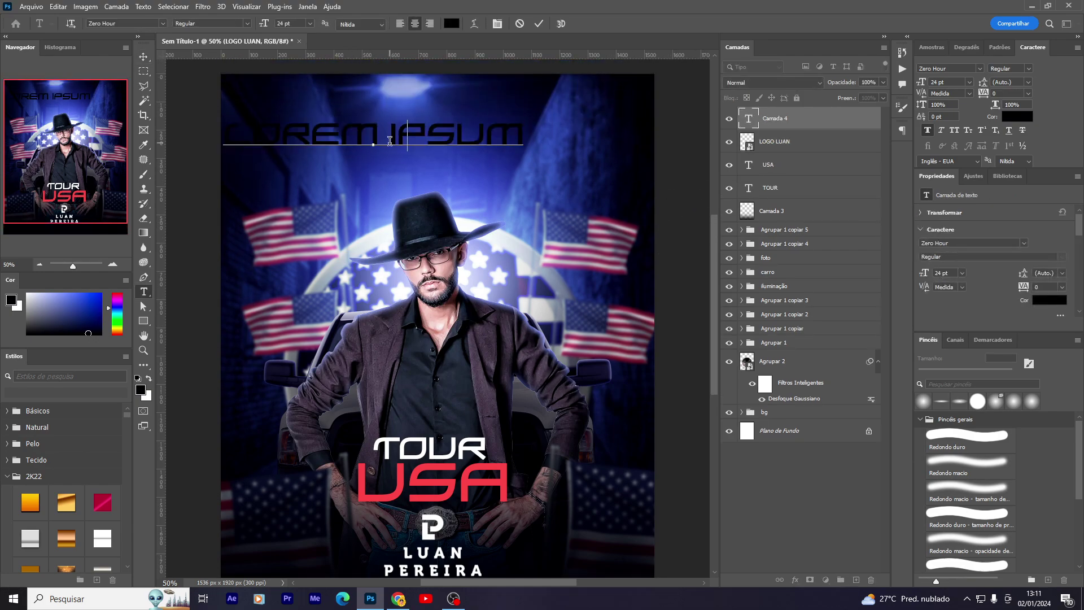
pyautogui.write('MARÇO 2024')
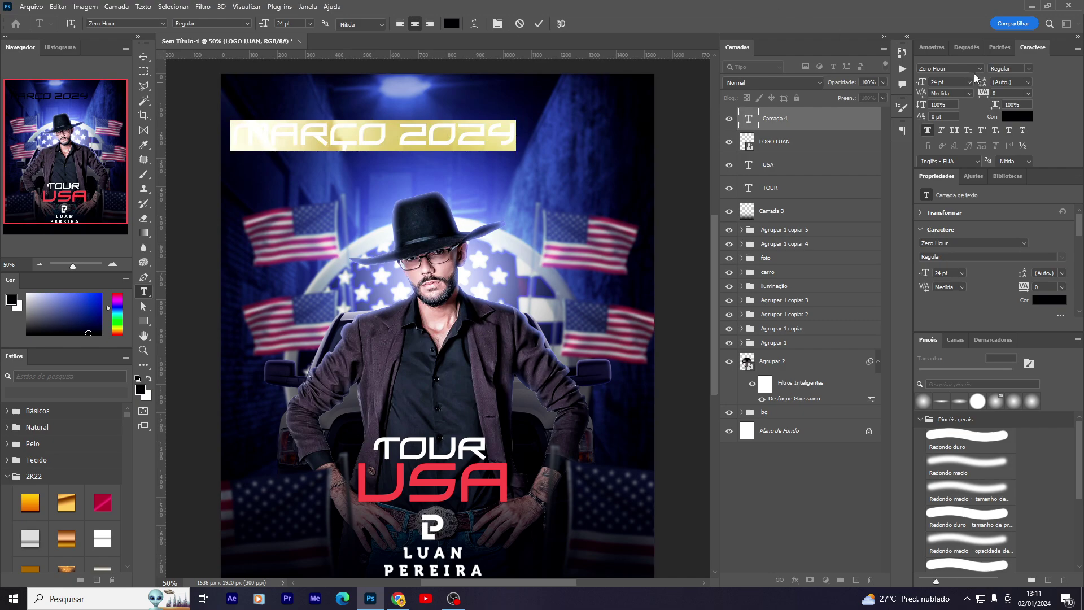
pyautogui.click(981, 70)
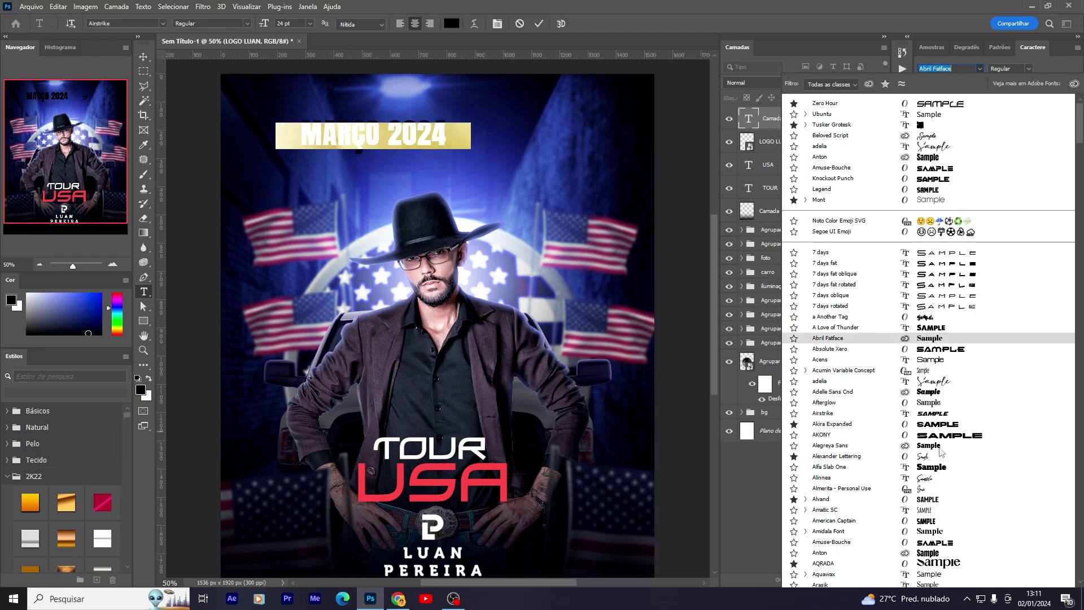
pyautogui.click(932, 256)
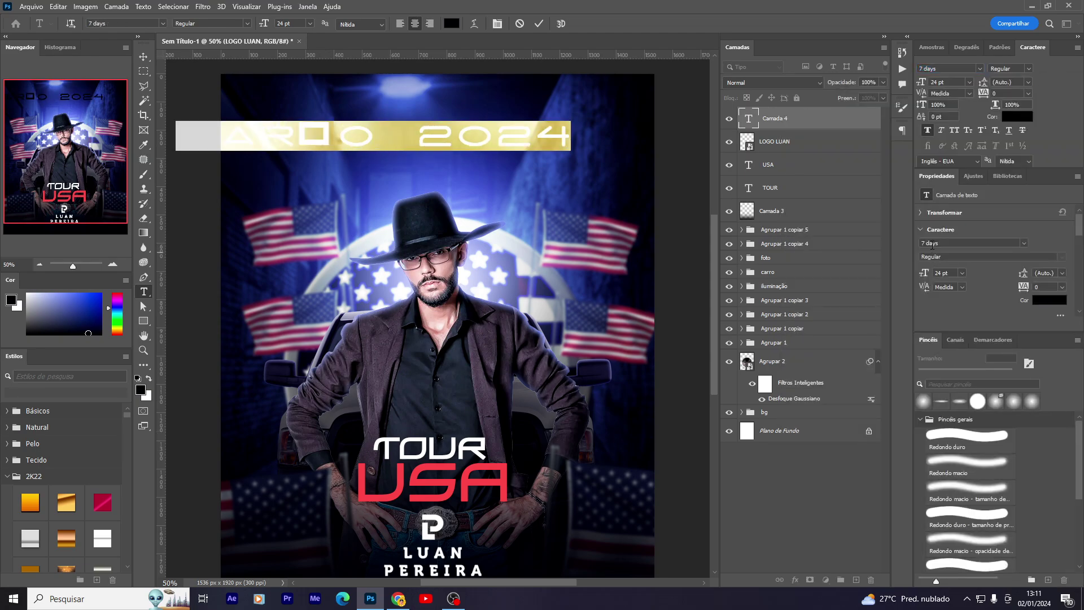
pyautogui.click(980, 68)
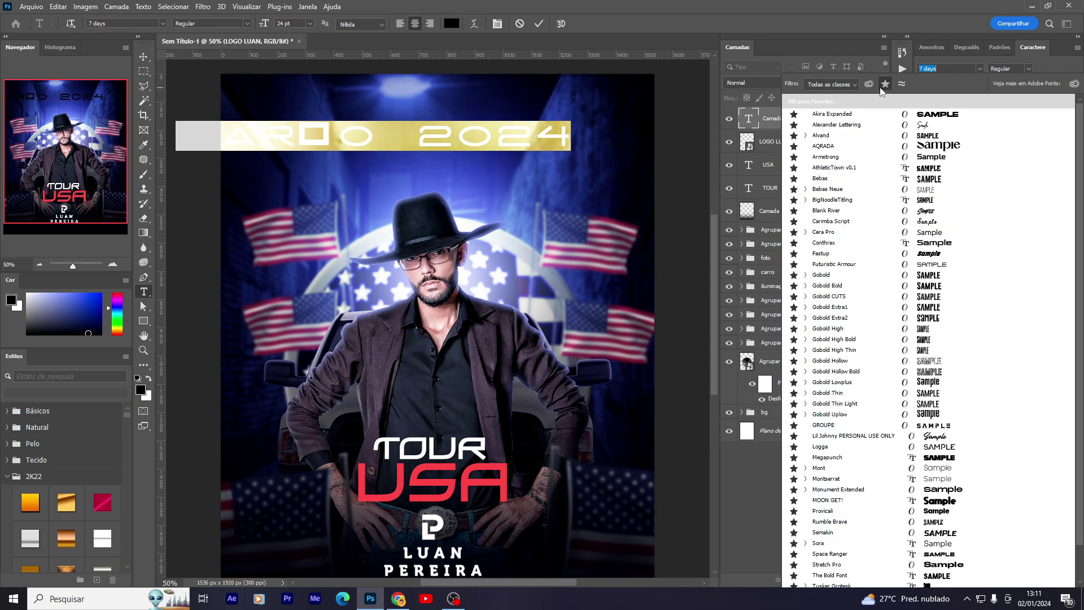
pyautogui.write('Armstrong')
pyautogui.press('Return')
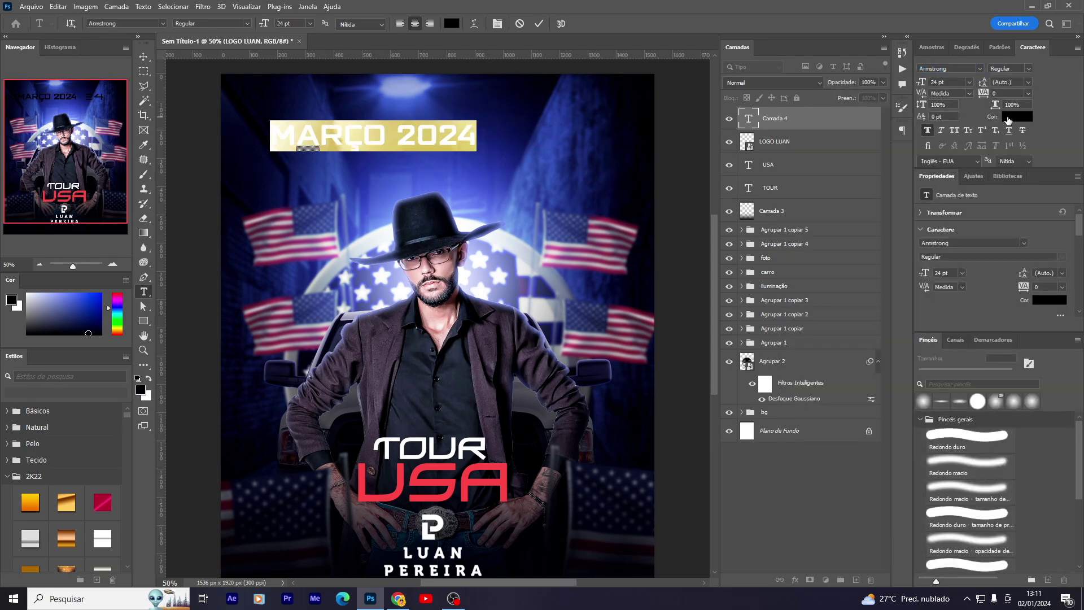
pyautogui.click(1009, 117)
pyautogui.click(662, 282)
pyautogui.click(914, 283)
pyautogui.hotkey('ctrl', 'Return')
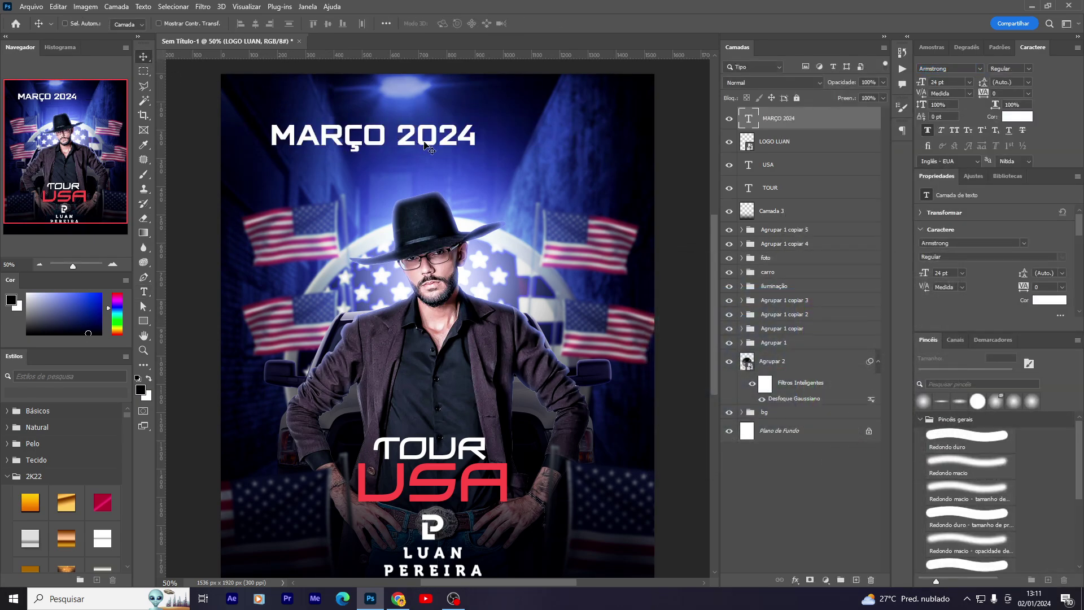
# Shrink the MARÇO 2024 date and set its tracking to 600 for wide letter spacing.
pyautogui.hotkey('ctrl', 't')
pyautogui.moveTo(480, 158)
pyautogui.mouseDown()
pyautogui.moveTo(383, 130)
pyautogui.moveTo(466, 169)
pyautogui.mouseUp()
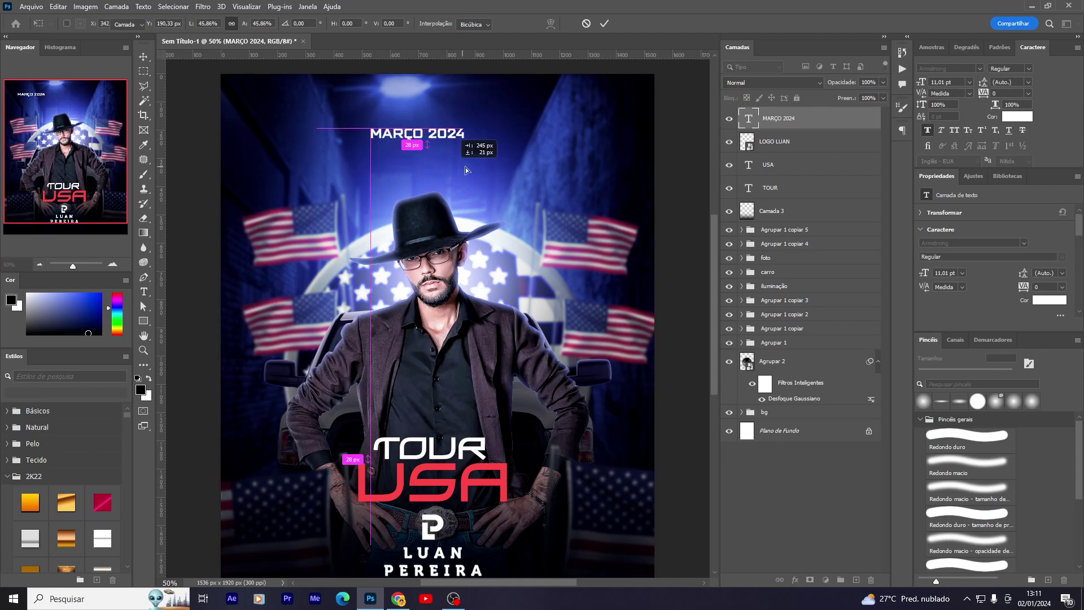
pyautogui.press('Return')
pyautogui.press('t')
pyautogui.click(446, 129)
pyautogui.hotkey('ctrl', 'a')
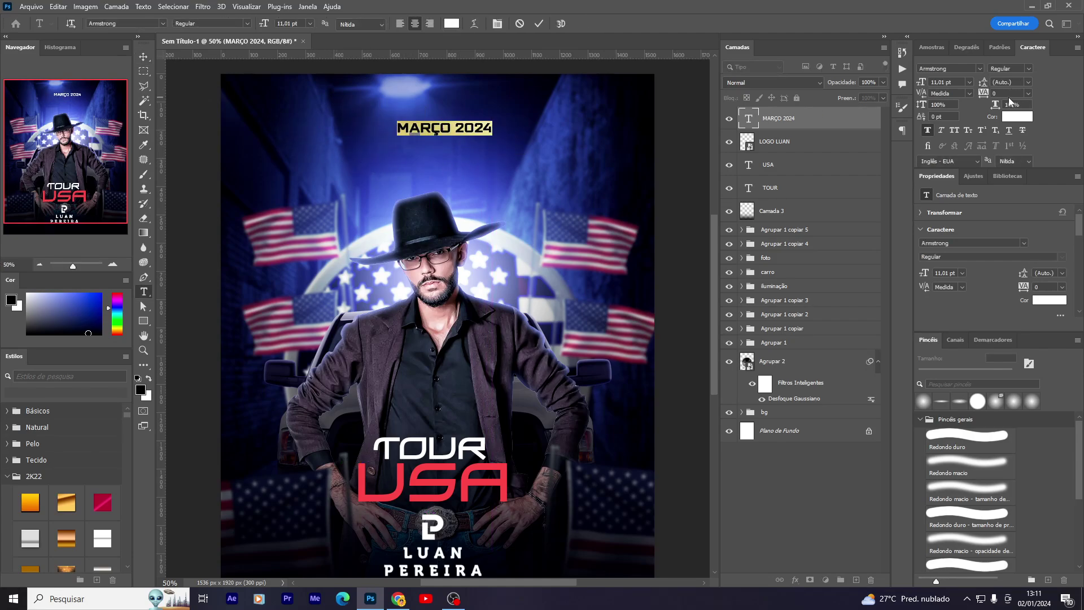
pyautogui.write('00')
pyautogui.press('Return')
pyautogui.click(143, 57)
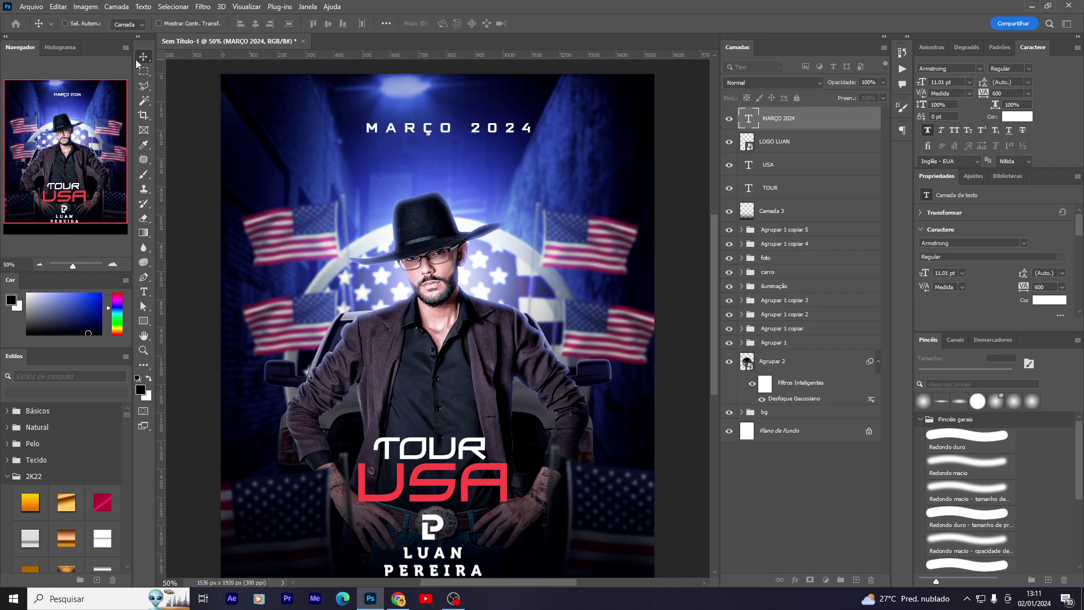
pyautogui.scroll(-2, 389, 276)
pyautogui.scroll(-2, 393, 279)
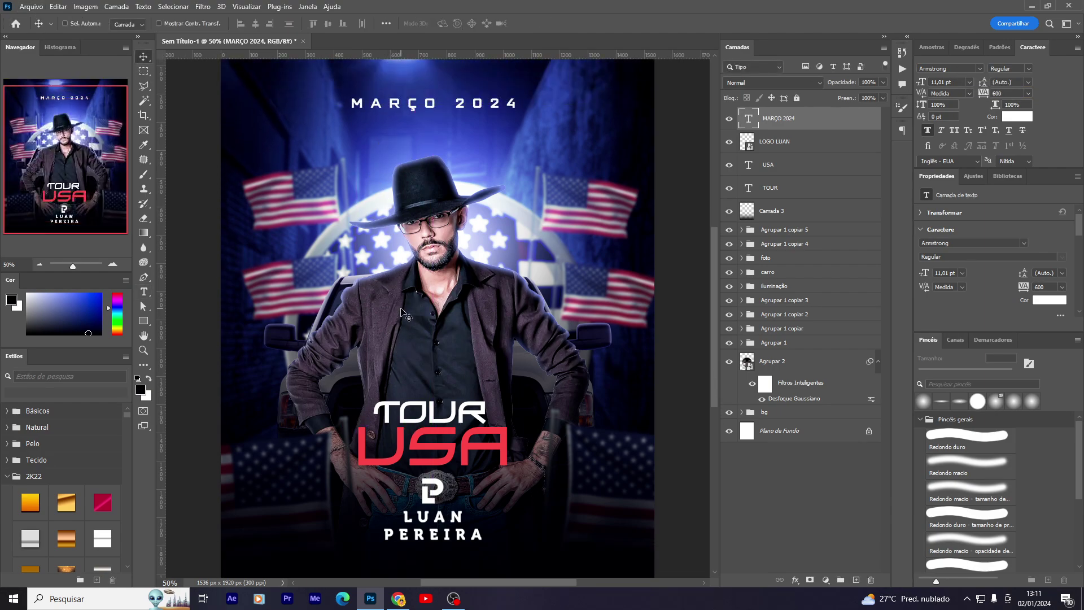
pyautogui.scroll(3, 704, 379)
pyautogui.scroll(1, 602, 361)
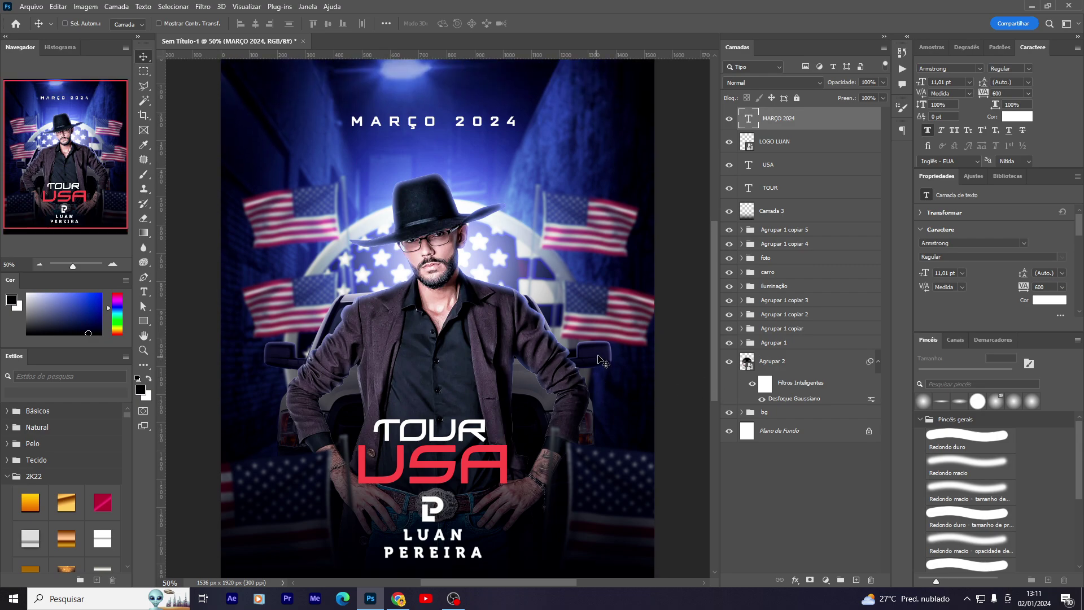
pyautogui.scroll(-3, 476, 298)
pyautogui.scroll(2, 566, 367)
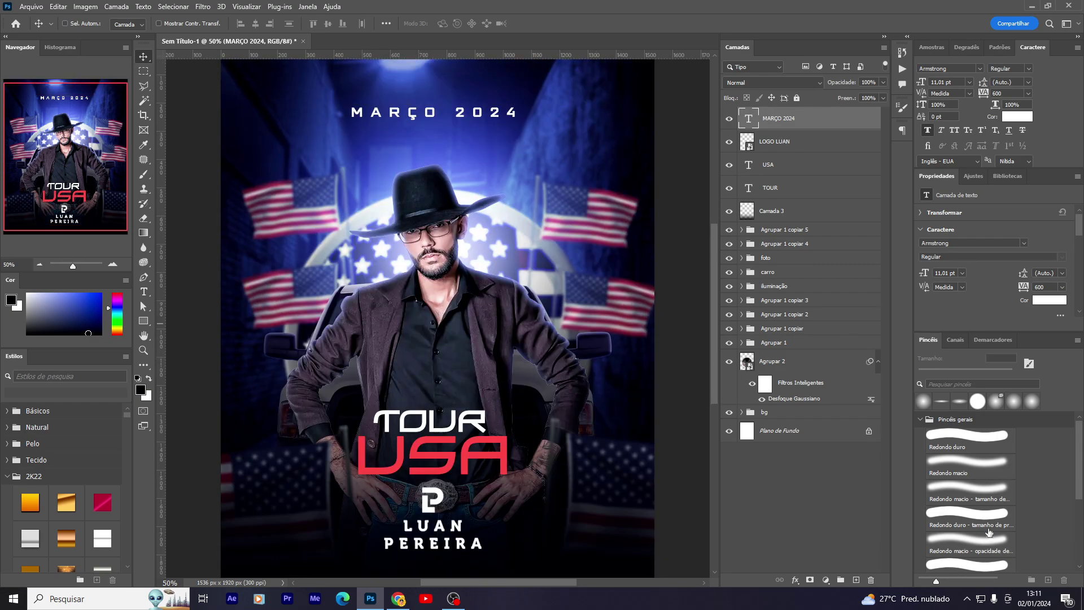
# Add a new layer and set up an 800 px soft brush at low opacity.
pyautogui.click(856, 580)
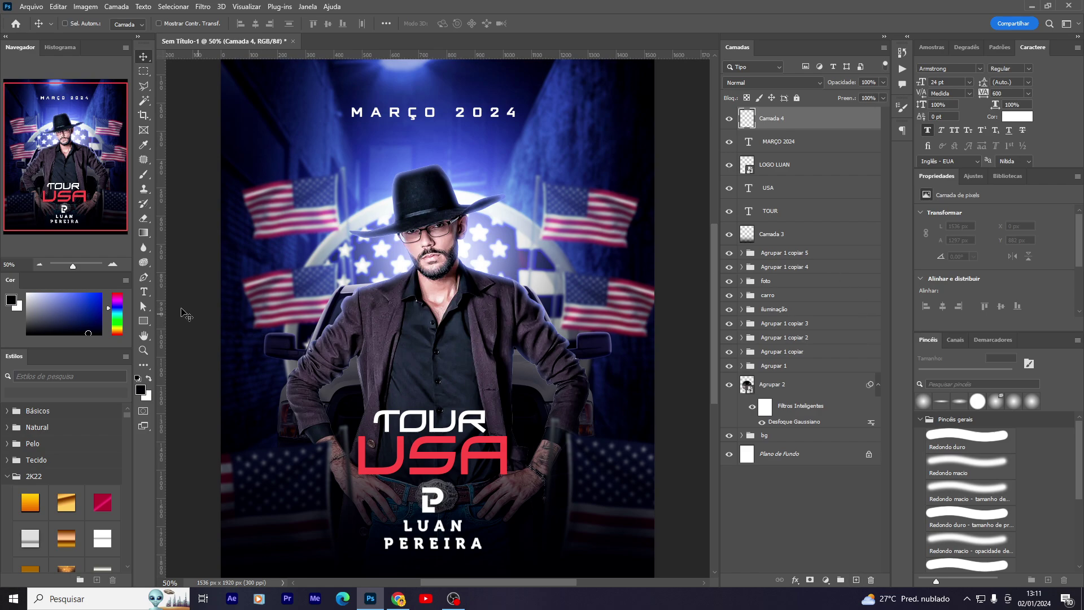
pyautogui.press('b')
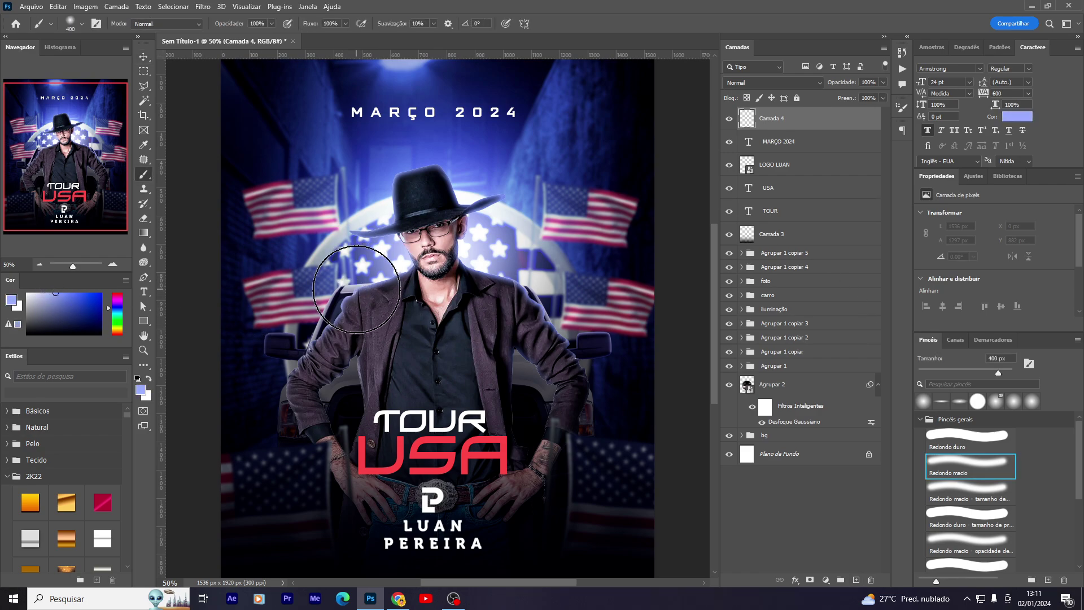
pyautogui.press(']')
pyautogui.press(']')
pyautogui.press(']')
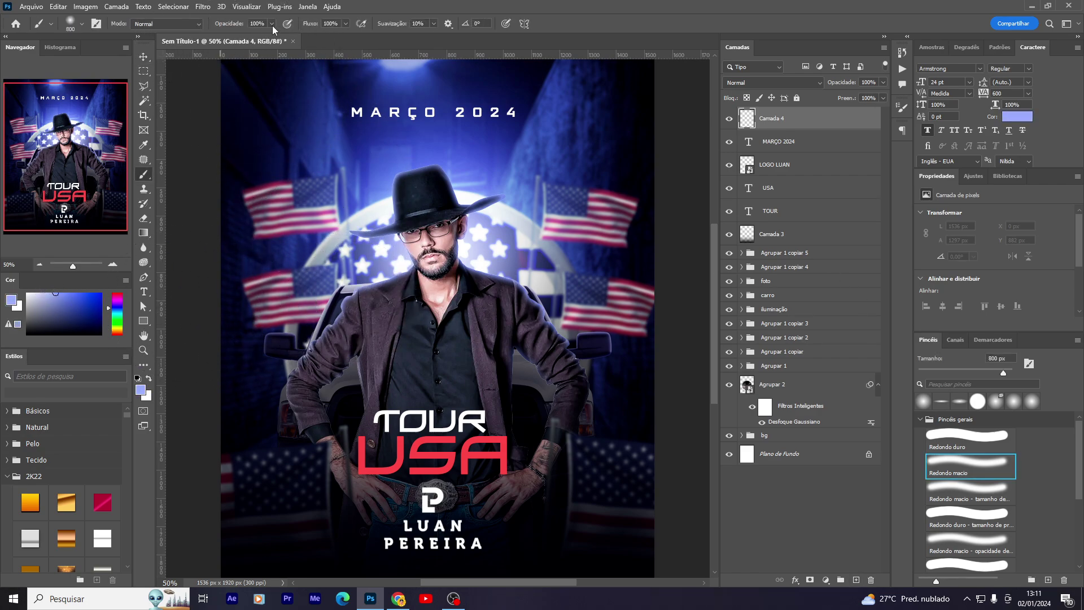
pyautogui.moveTo(272, 24); pyautogui.dragTo(239, 40)
pyautogui.moveTo(337, 315); pyautogui.dragTo(358, 302)
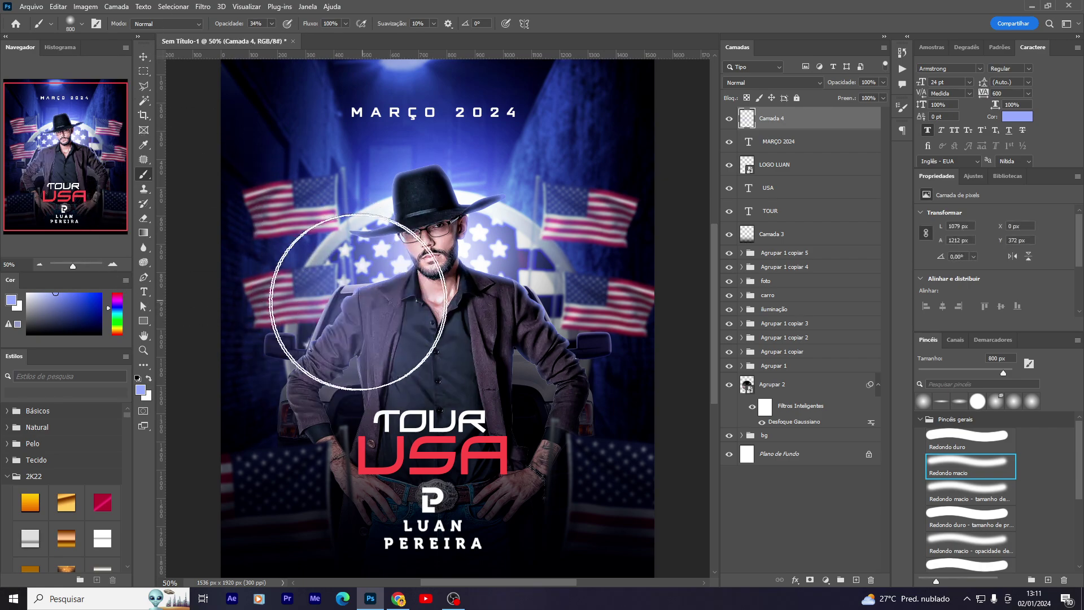
pyautogui.hotkey('ctrl', 'z')
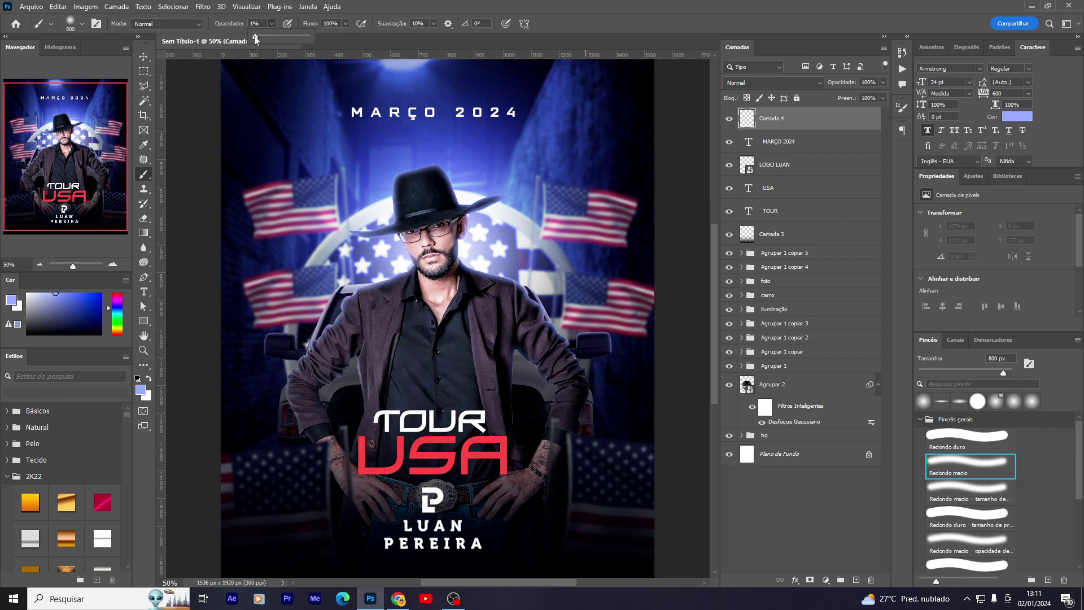
# Paint faint light-blue glow over the flags, the lower figure and up to the poster's top.
pyautogui.moveTo(324, 226); pyautogui.dragTo(361, 317)
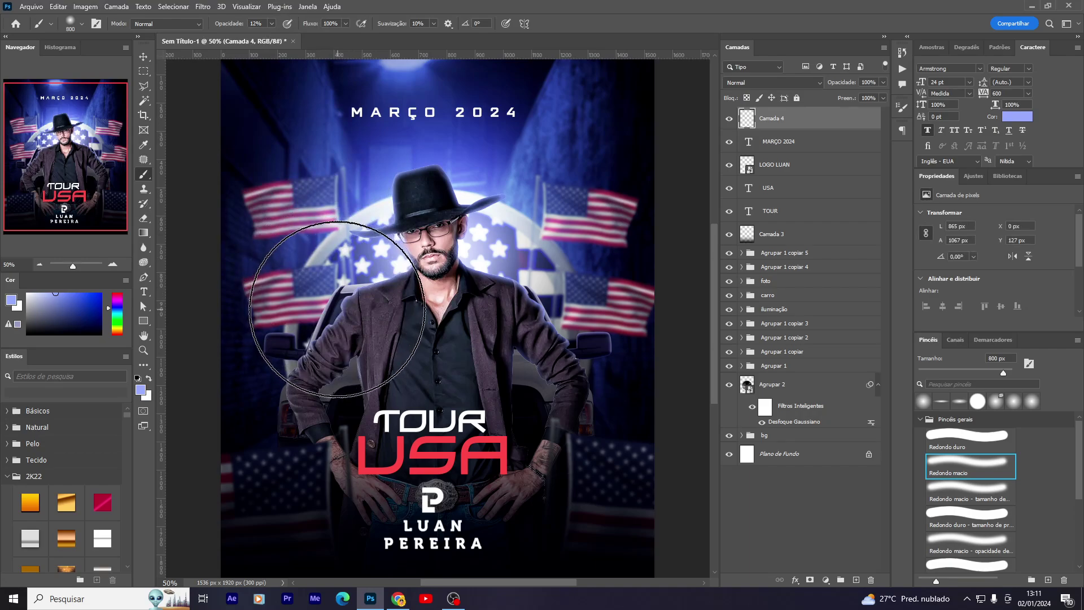
pyautogui.moveTo(539, 355); pyautogui.dragTo(441, 424)
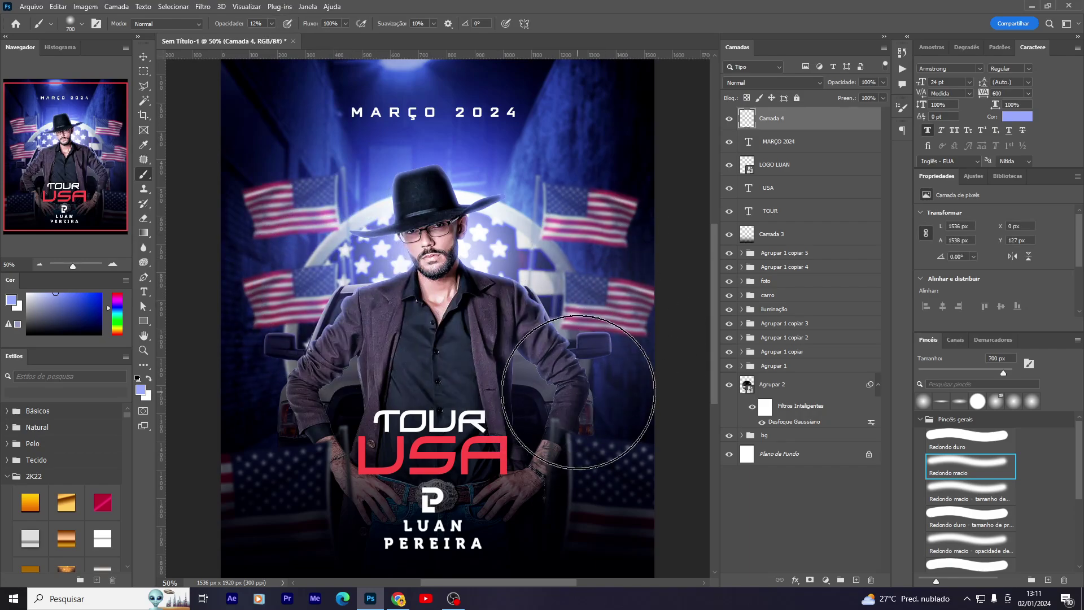
pyautogui.press('[')
pyautogui.press('[')
pyautogui.moveTo(276, 435); pyautogui.dragTo(587, 559)
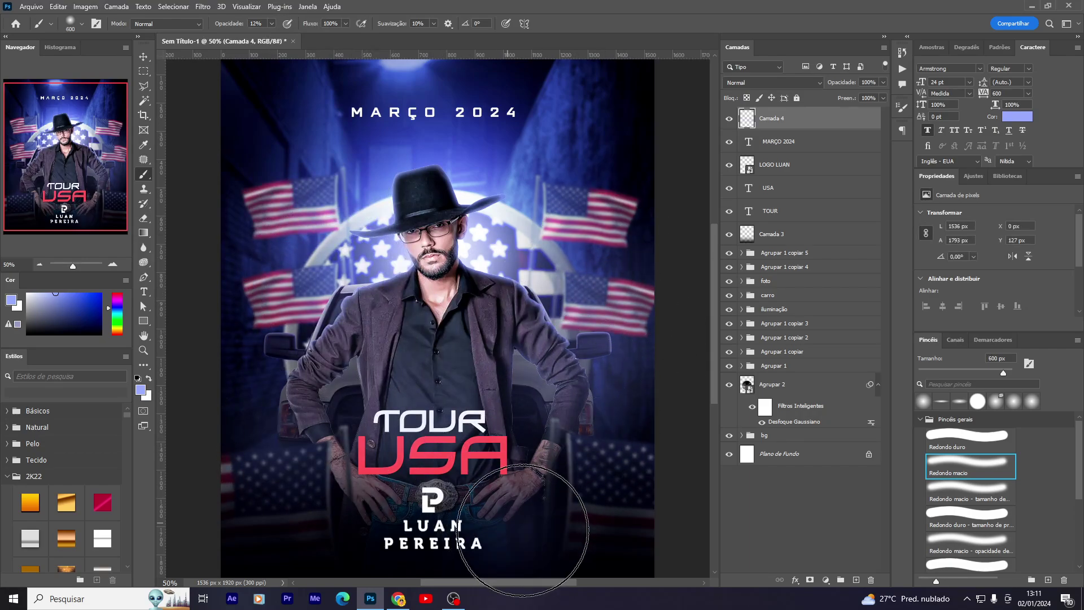
pyautogui.moveTo(271, 152); pyautogui.dragTo(503, 96)
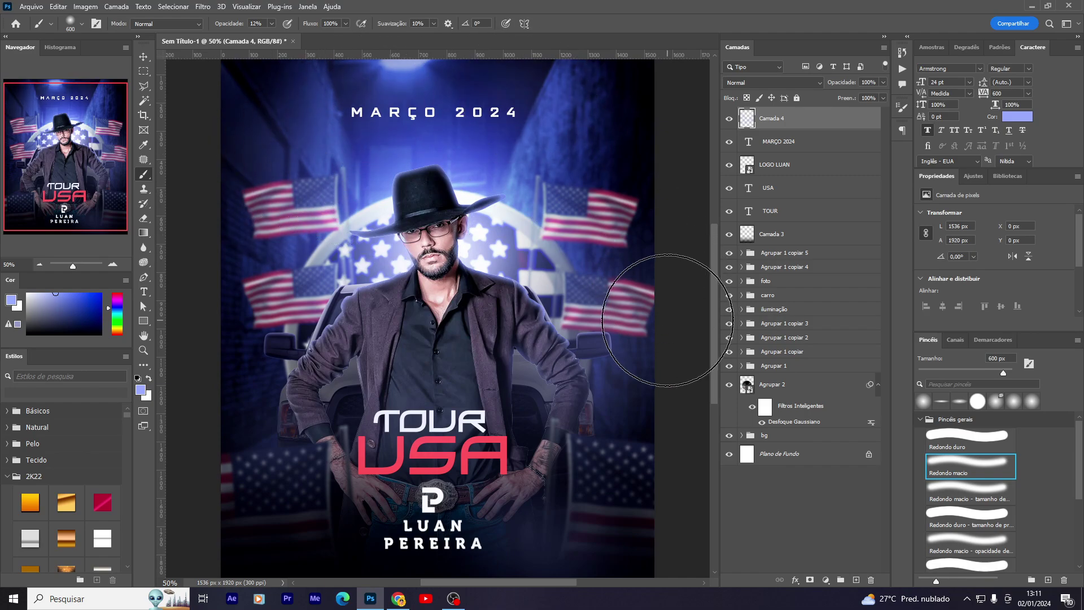
pyautogui.press('v')
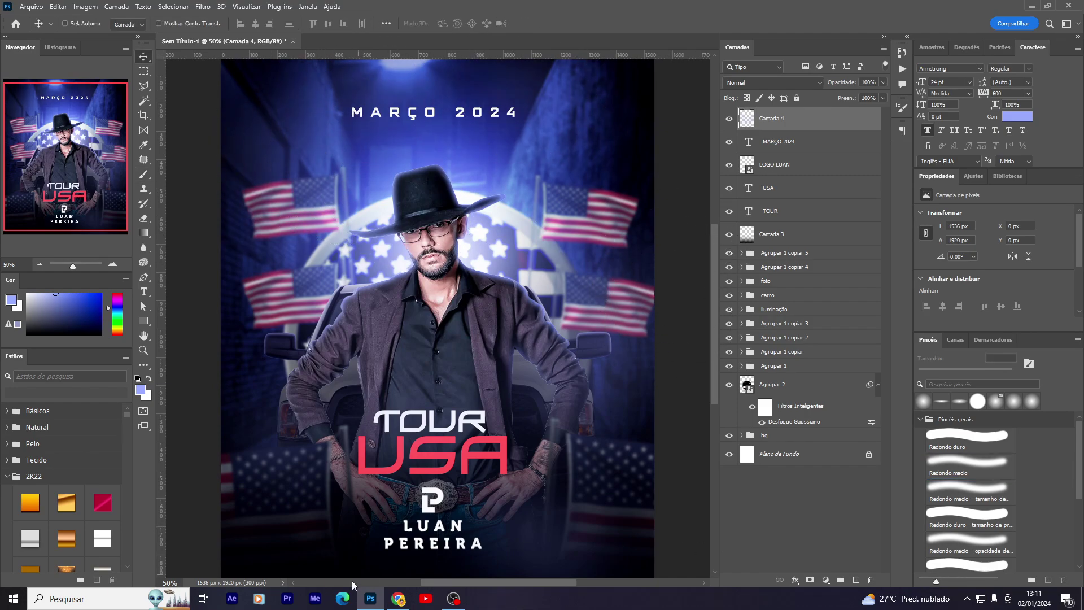
# Bring in PARTICULAS TEXTURA from the EVENTO PRO folder and blend it in Divisão mode.
pyautogui.press('super')
pyautogui.click(236, 402)
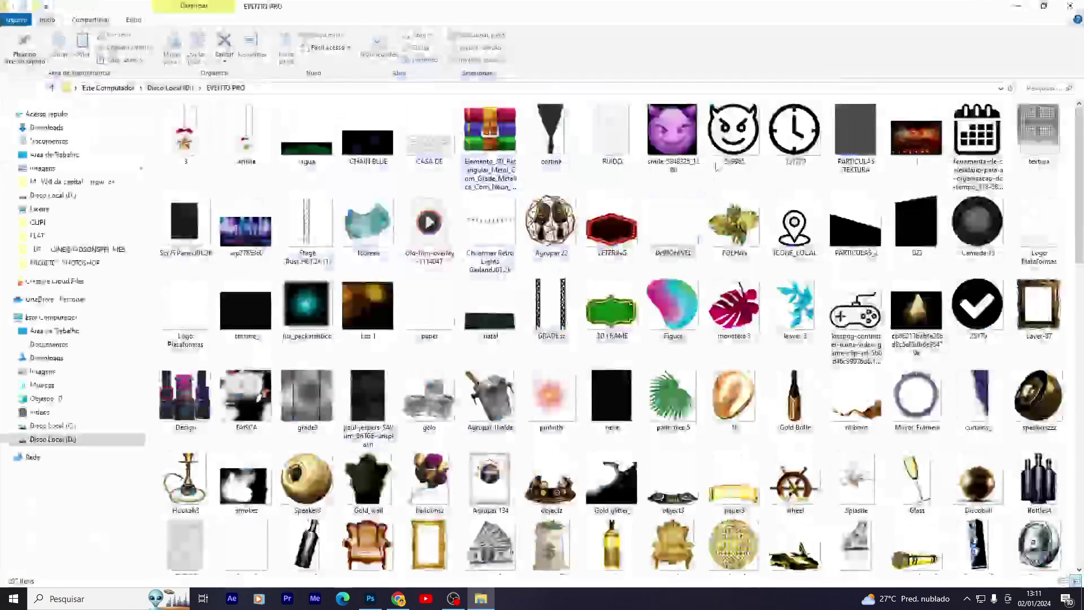
pyautogui.click(371, 599)
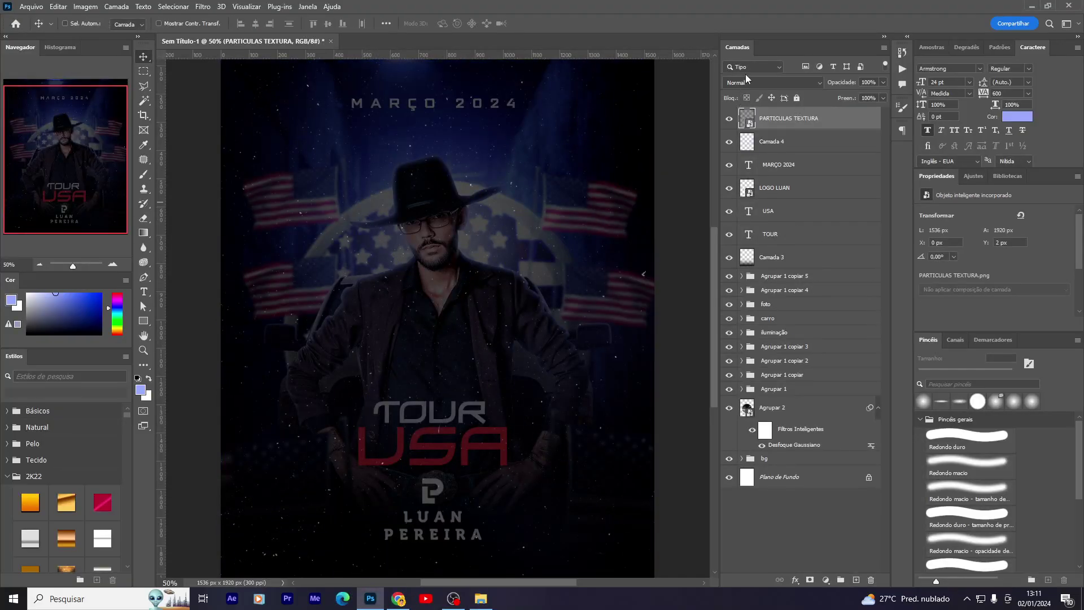
pyautogui.click(745, 82)
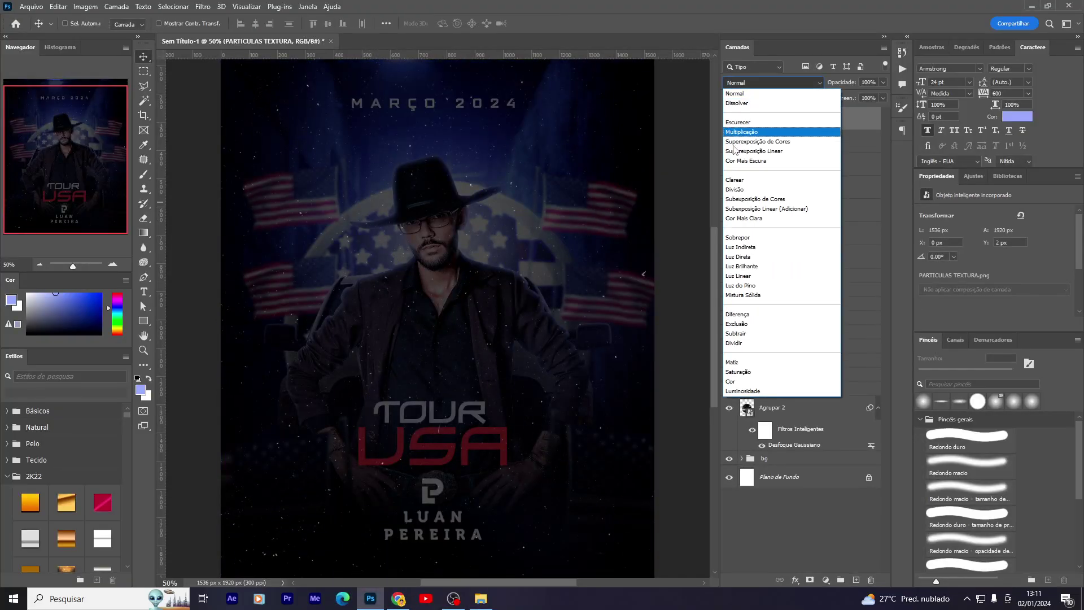
pyautogui.click(751, 188)
pyautogui.scroll(-1, 548, 319)
pyautogui.scroll(2, 548, 319)
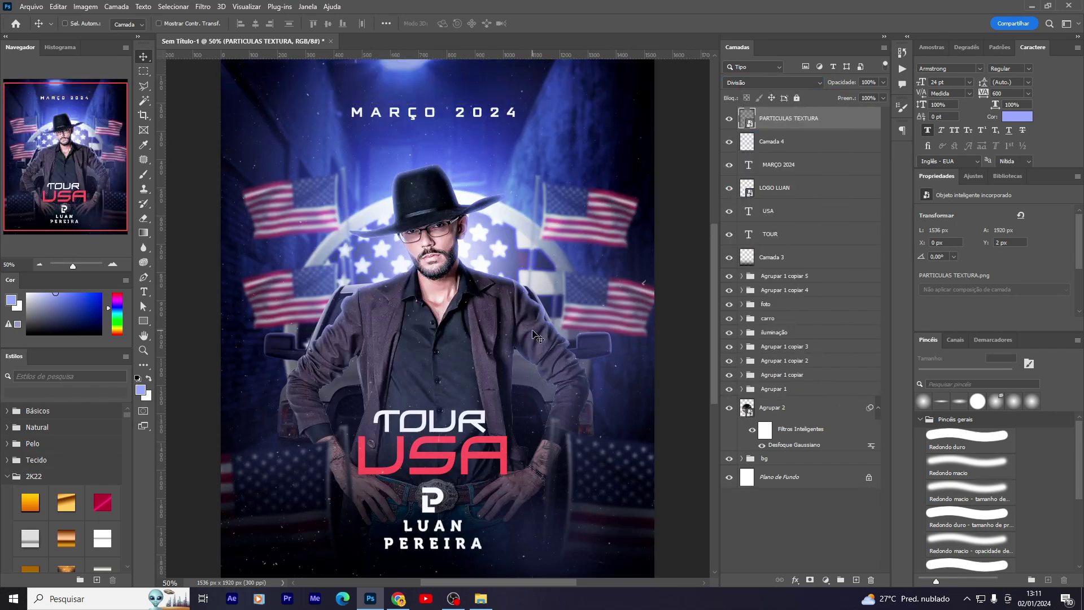
# Try placing the luz_packartistico light image, cancel it, and select the Camada 4 glow layer.
pyautogui.click(481, 598)
pyautogui.click(588, 168)
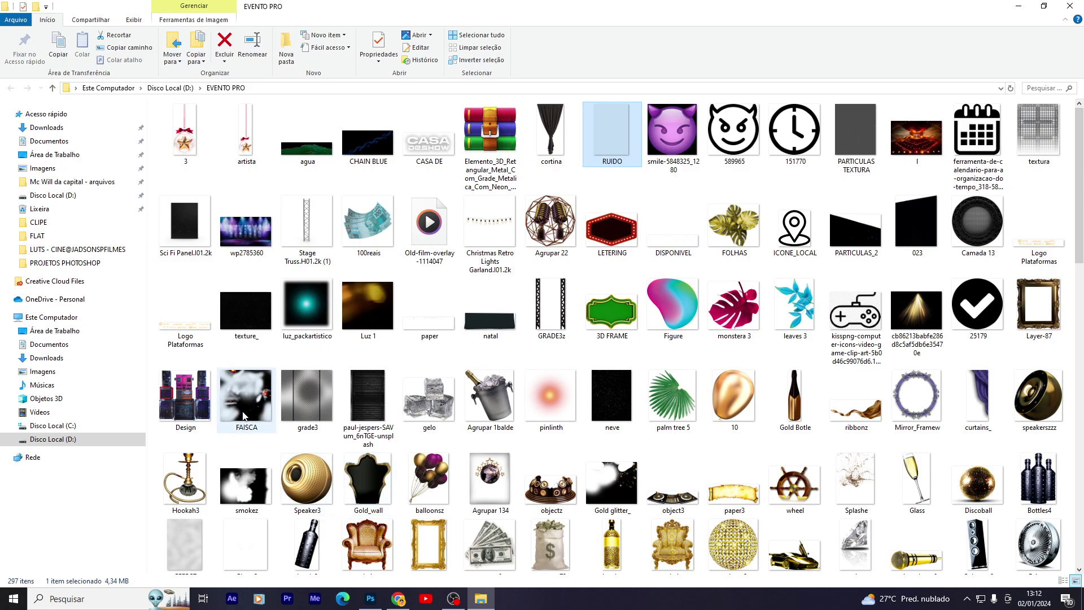
pyautogui.click(307, 308)
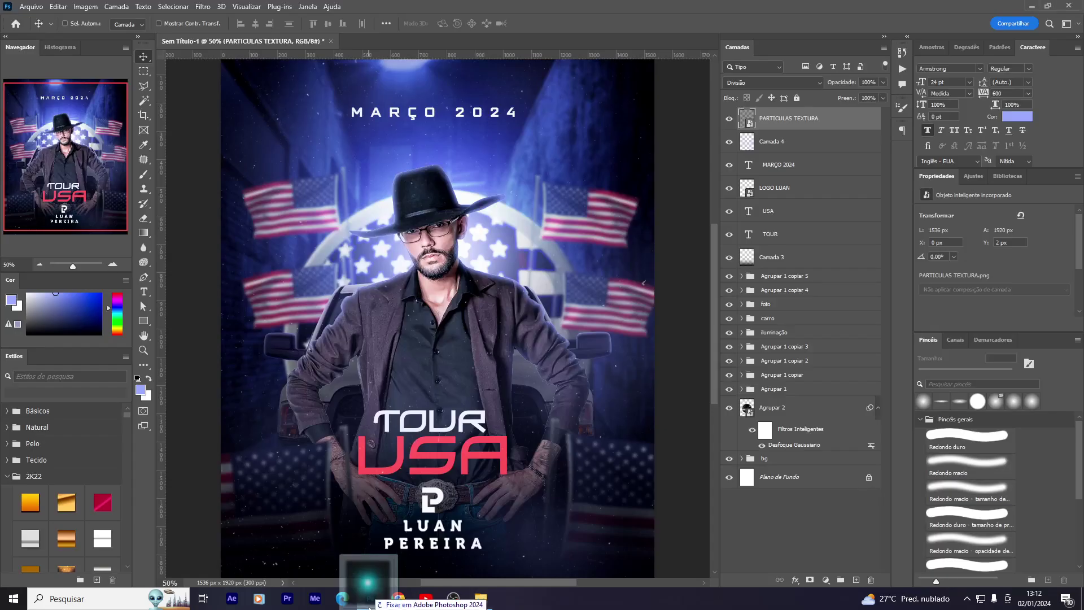
pyautogui.moveTo(327, 399)
pyautogui.mouseDown()
pyautogui.moveTo(632, 183)
pyautogui.moveTo(559, 260)
pyautogui.mouseUp()
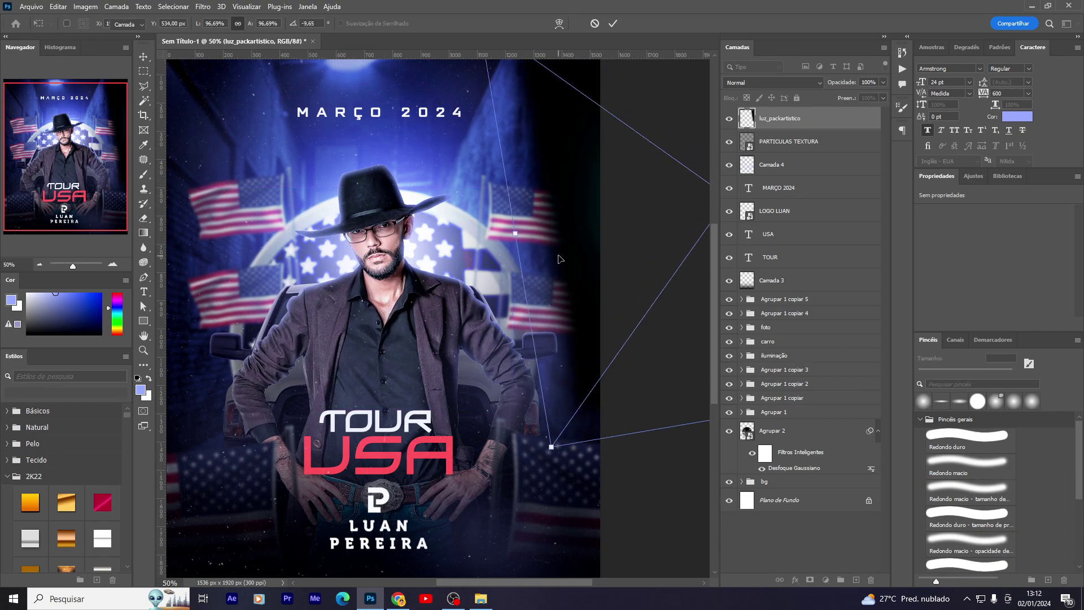
pyautogui.press('Escape')
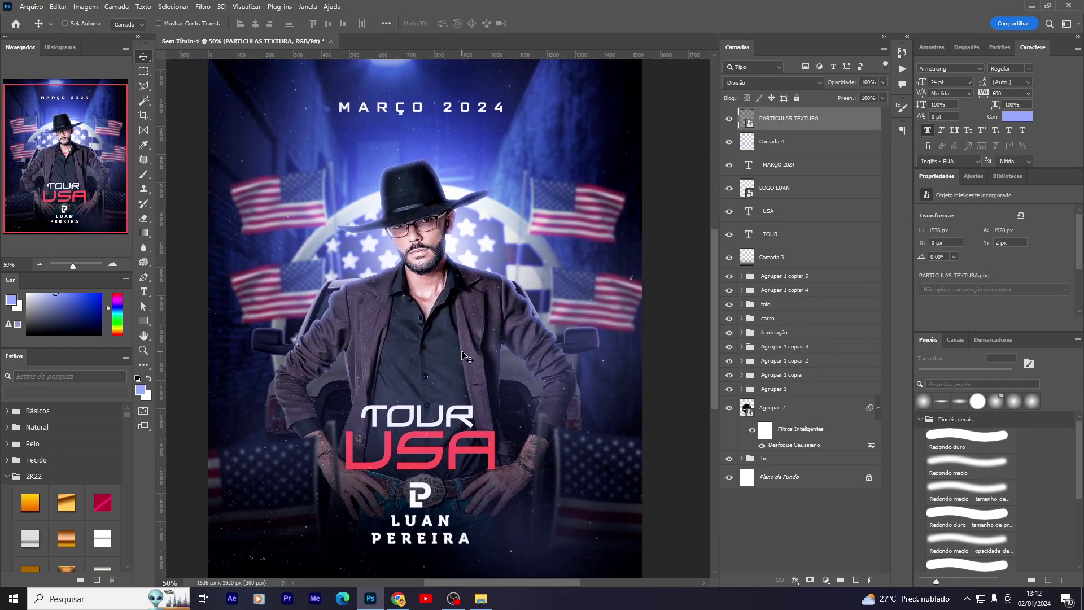
pyautogui.scroll(1, 466, 357)
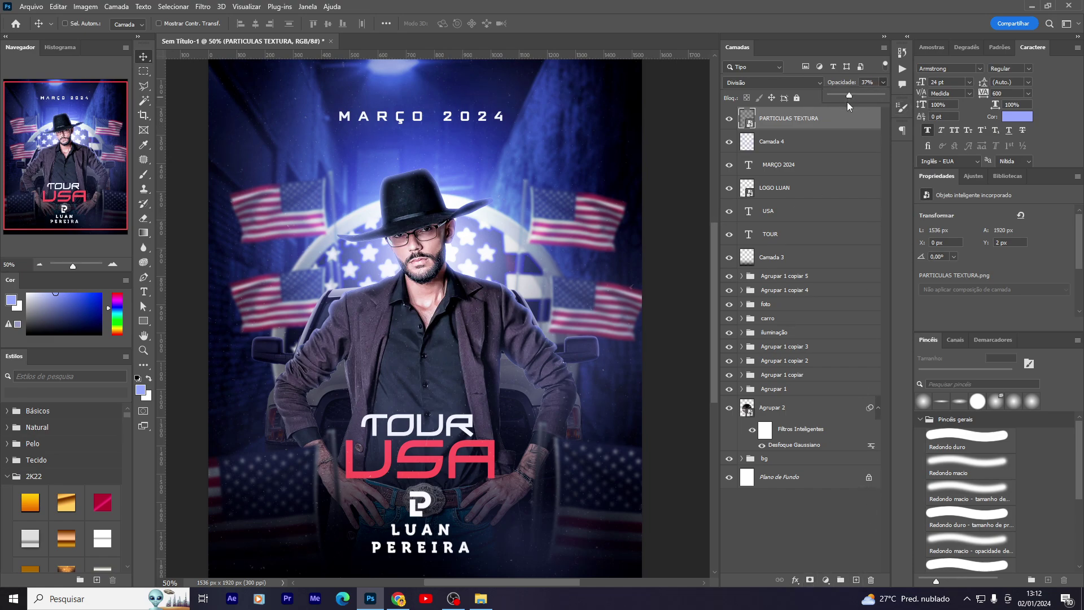
pyautogui.click(813, 141)
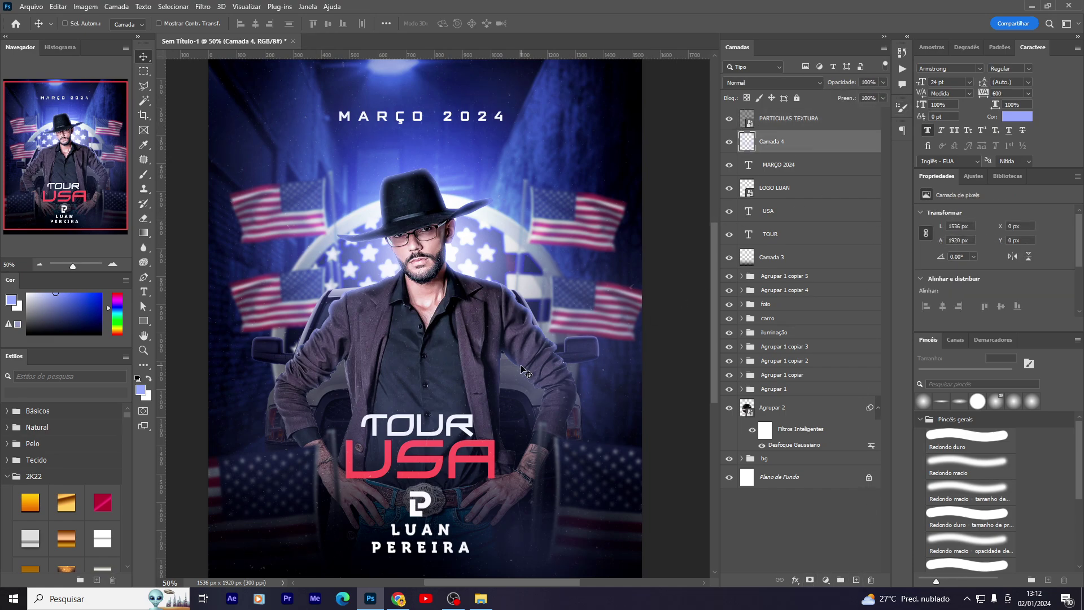
pyautogui.moveTo(491, 364)
pyautogui.mouseDown()
pyautogui.moveTo(468, 333)
pyautogui.moveTo(451, 372)
pyautogui.mouseUp()
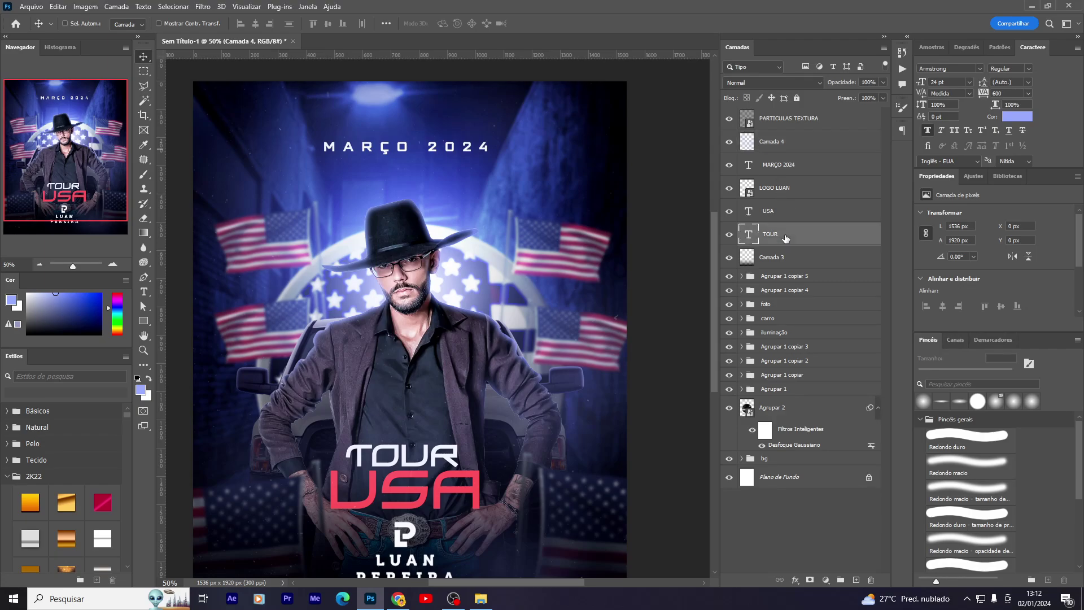
# Group TOUR and USA into a group named usa, and put LOGO LUAN in its own group.
pyautogui.click(785, 234)
pyautogui.keyDown('ctrl'); pyautogui.click(770, 219); pyautogui.keyUp('ctrl')
pyautogui.hotkey('ctrl', 'g')
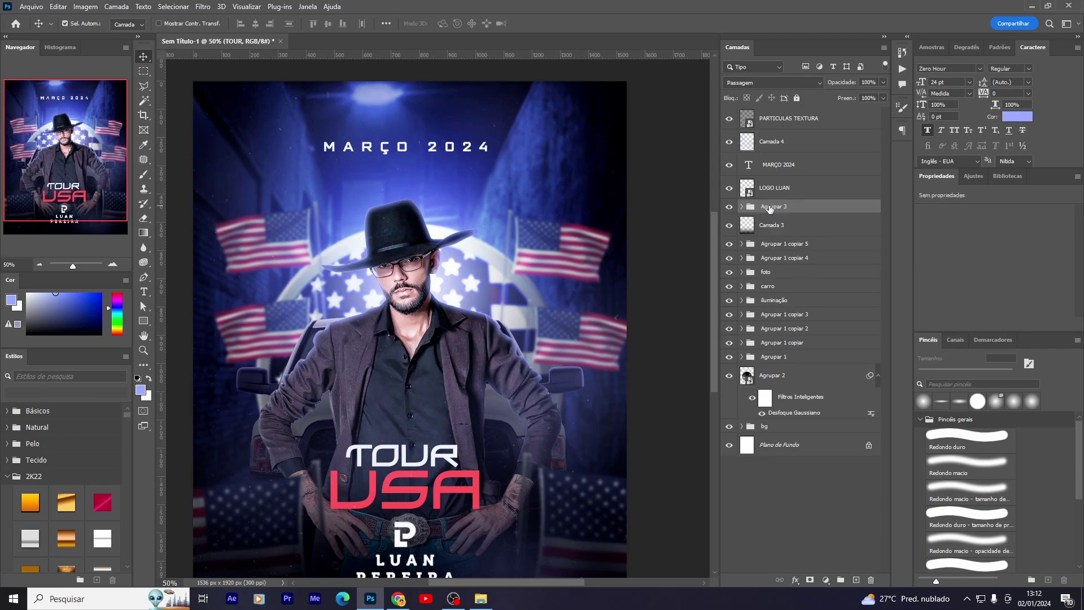
pyautogui.doubleClick(770, 206)
pyautogui.click(785, 182)
pyautogui.hotkey('ctrl', 'g')
pyautogui.write('logo luan')
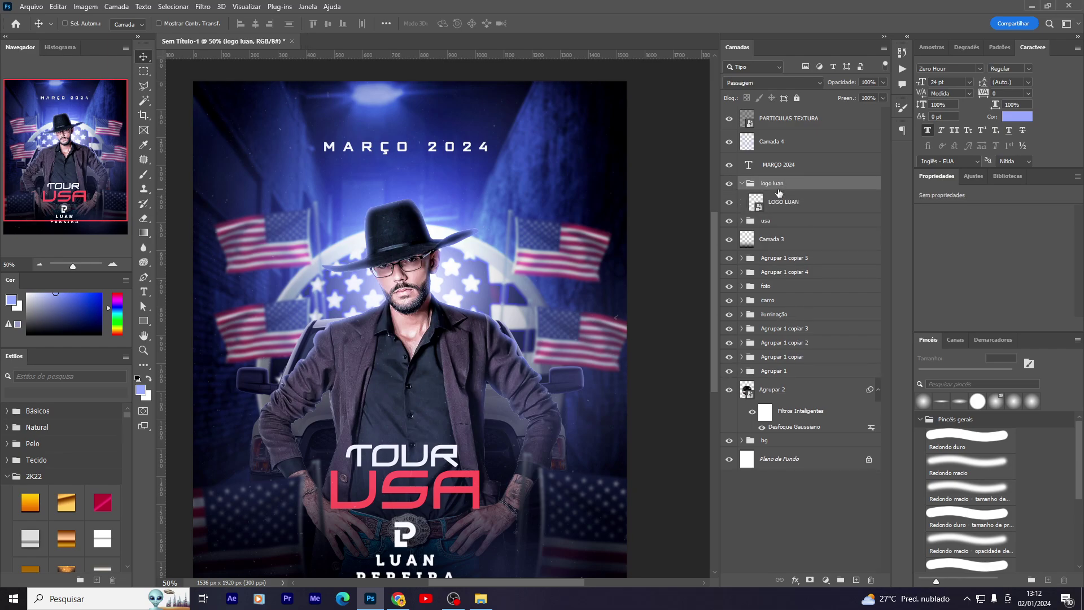
# Wrap the MARÇO 2024 text layer in a group named março.
pyautogui.click(779, 164)
pyautogui.hotkey('ctrl', 'g')
pyautogui.doubleClick(771, 161)
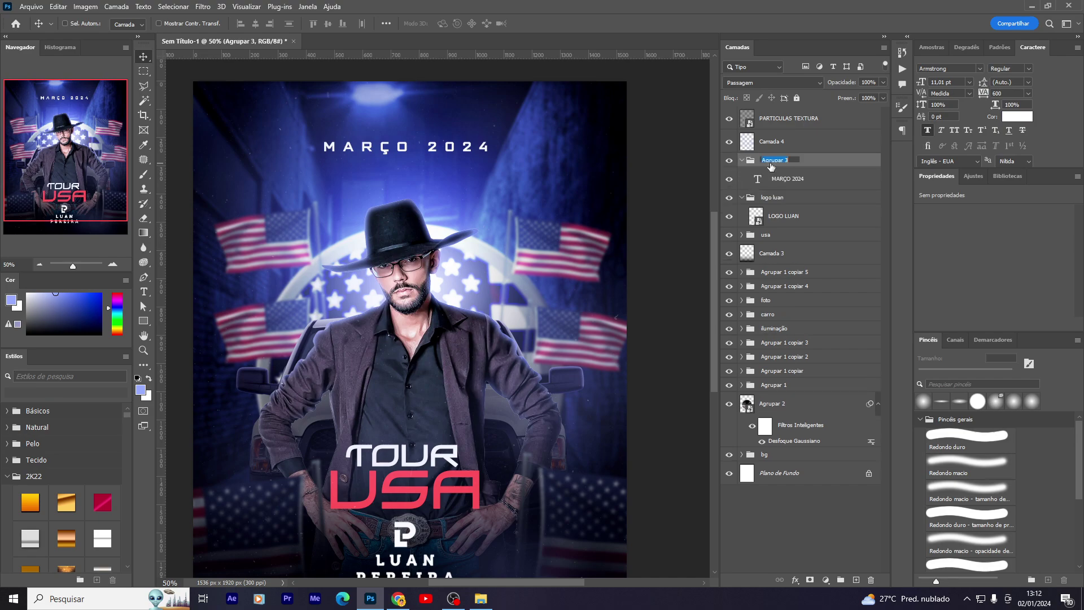
pyautogui.write('março')
pyautogui.press('Return')
# Collapse the março and logo luan groups, then group PARTICULAS TEXTURA with Camada 4 as FILTRO.
pyautogui.click(728, 161)
pyautogui.click(742, 161)
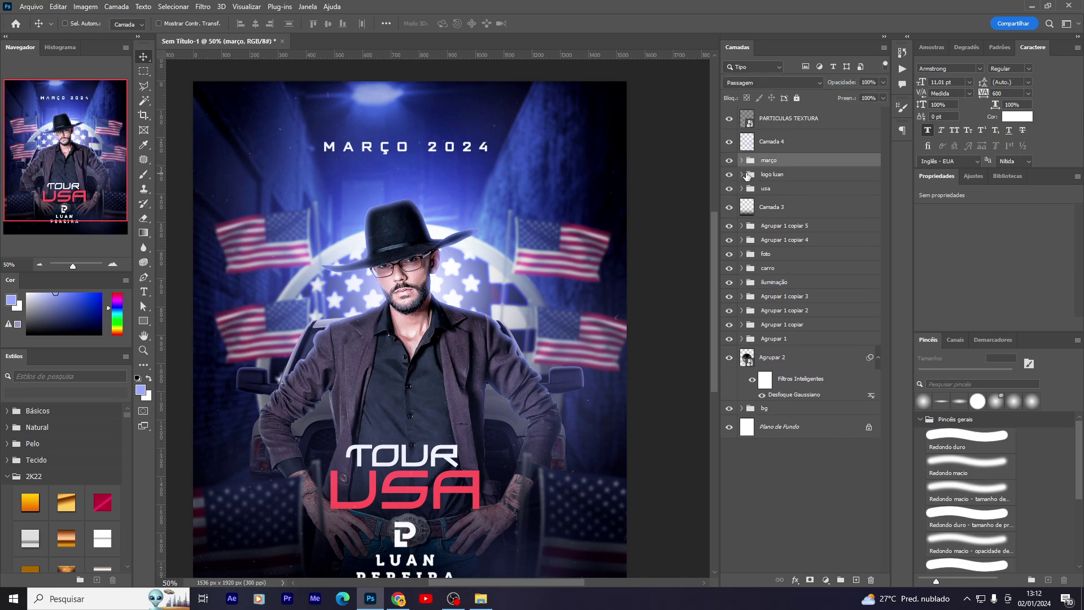
pyautogui.click(796, 121)
pyautogui.keyDown('shift'); pyautogui.click(787, 146); pyautogui.keyUp('shift')
pyautogui.hotkey('ctrl', 'g')
pyautogui.write('FILTRO')
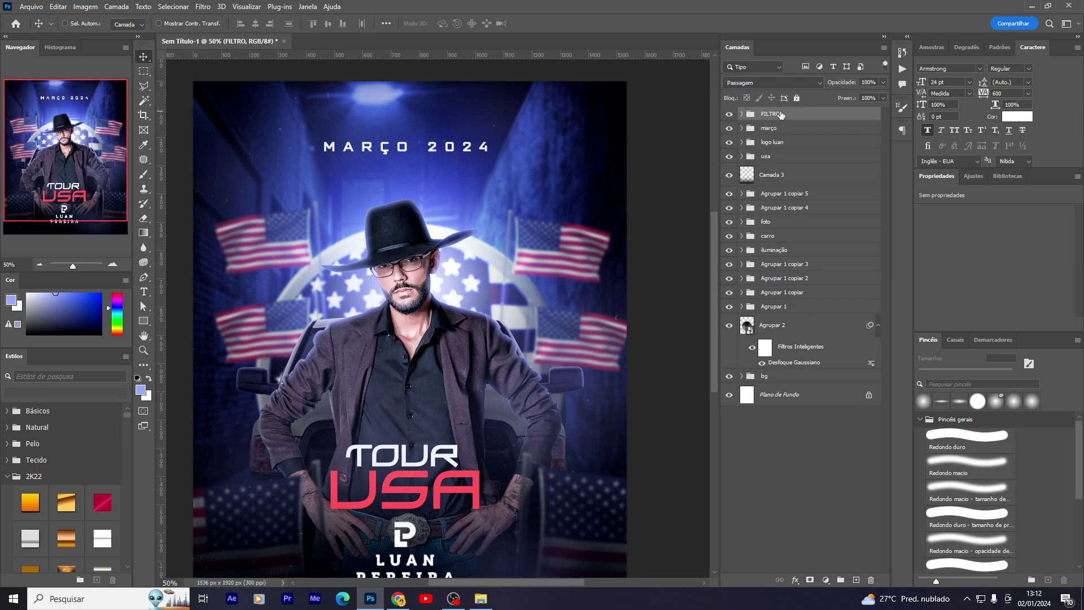
# Add a Color Balance adjustment in FILTRO that pushes the highlights toward blue.
pyautogui.click(742, 116)
pyautogui.click(798, 132)
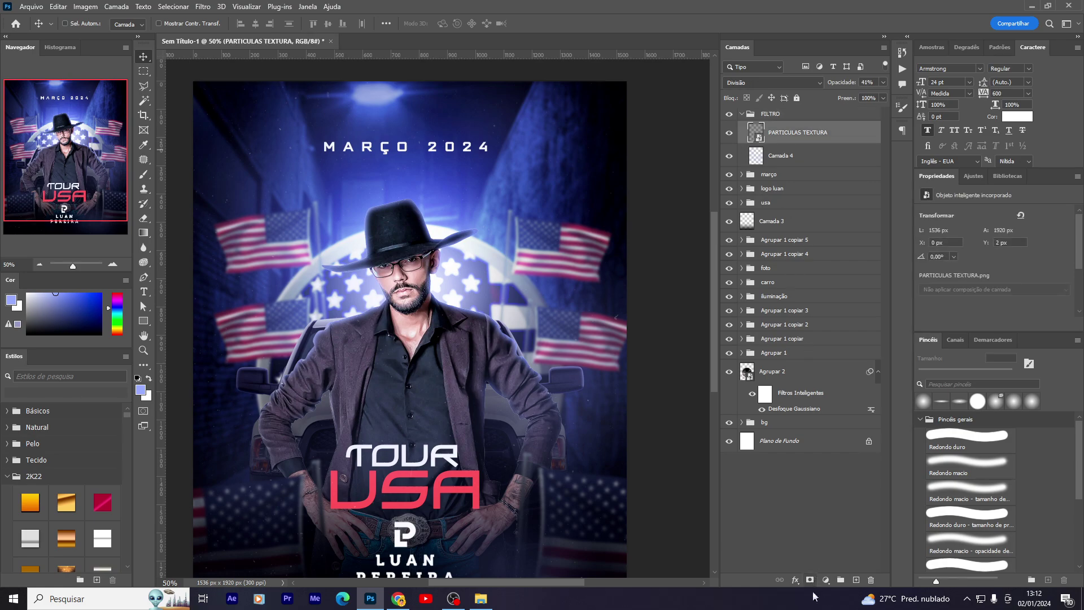
pyautogui.click(825, 580)
pyautogui.click(880, 484)
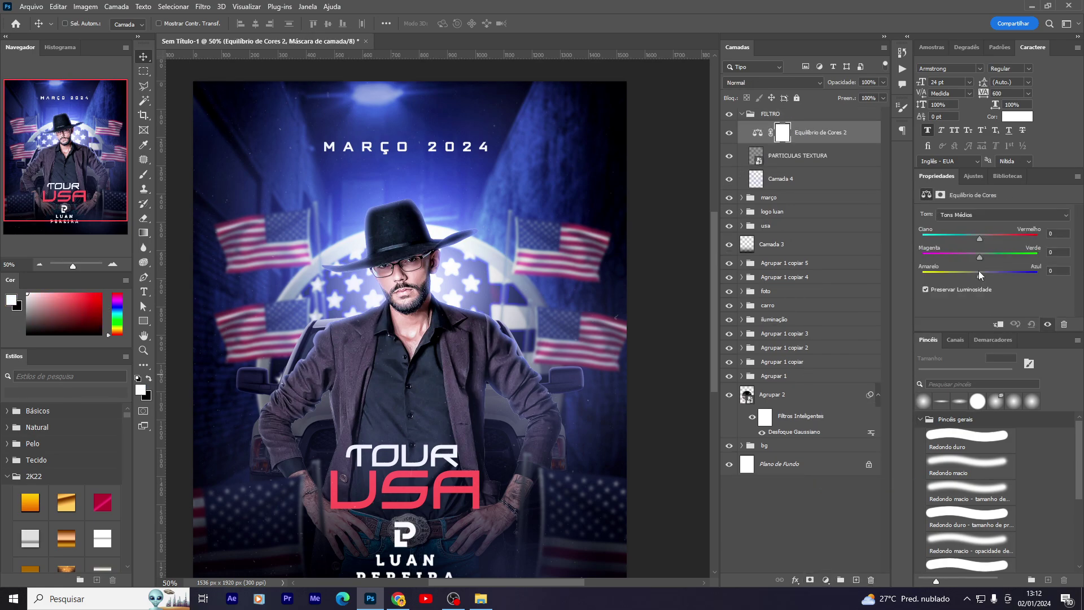
pyautogui.click(965, 216)
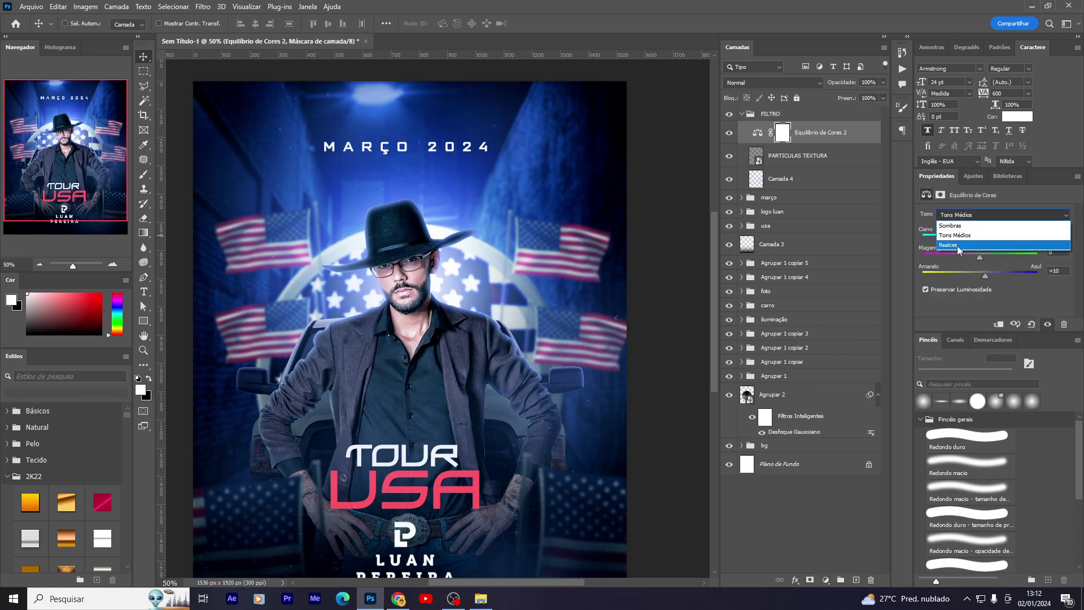
pyautogui.click(957, 244)
pyautogui.moveTo(977, 237); pyautogui.dragTo(977, 238)
pyautogui.moveTo(980, 276)
pyautogui.mouseDown()
pyautogui.moveTo(989, 279)
pyautogui.moveTo(980, 262)
pyautogui.mouseUp()
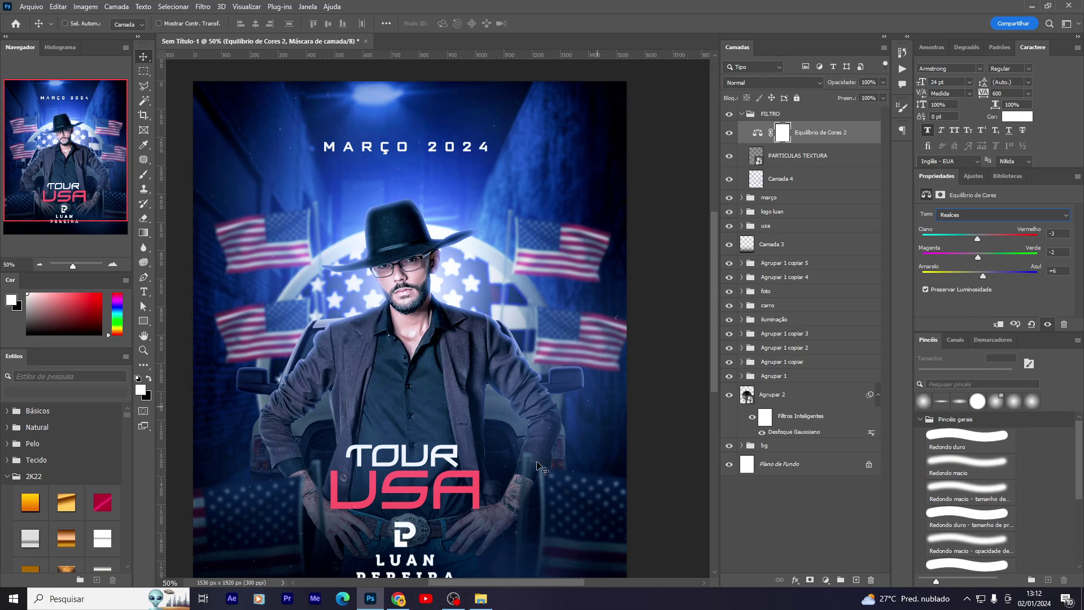
# Add a Color Lookup using the teal CENTRAL PRO LUT at 36% opacity.
pyautogui.click(825, 580)
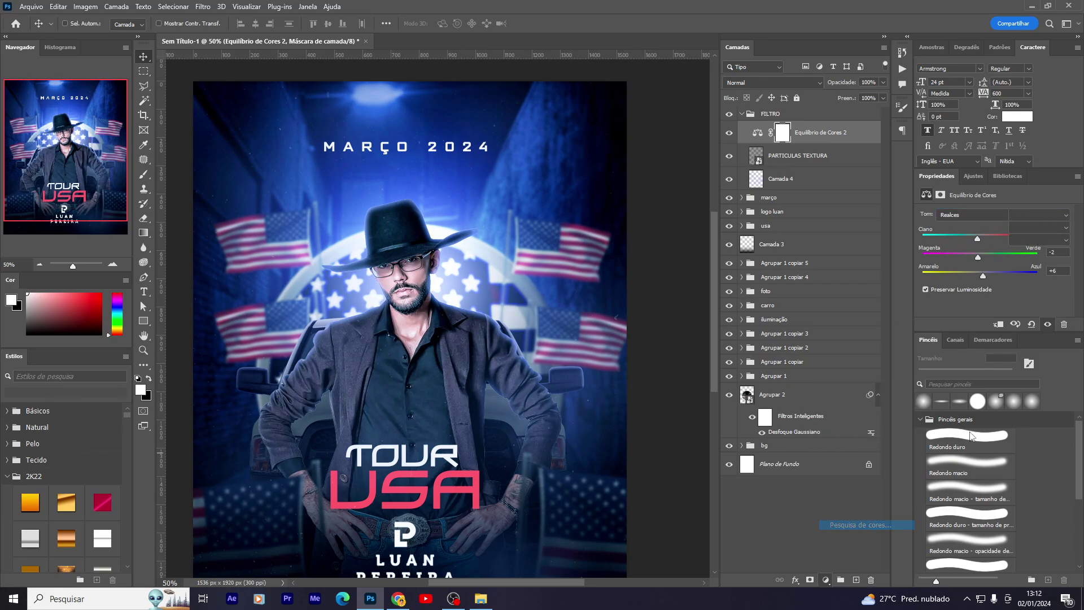
pyautogui.click(847, 550)
pyautogui.click(1047, 214)
pyautogui.click(835, 145)
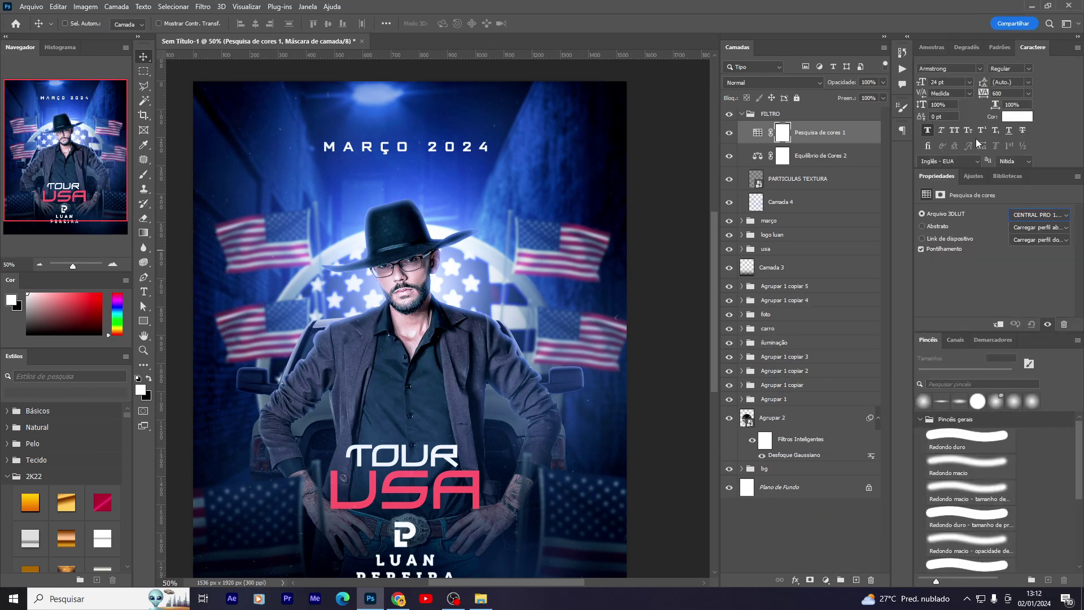
pyautogui.moveTo(545, 287); pyautogui.dragTo(550, 231)
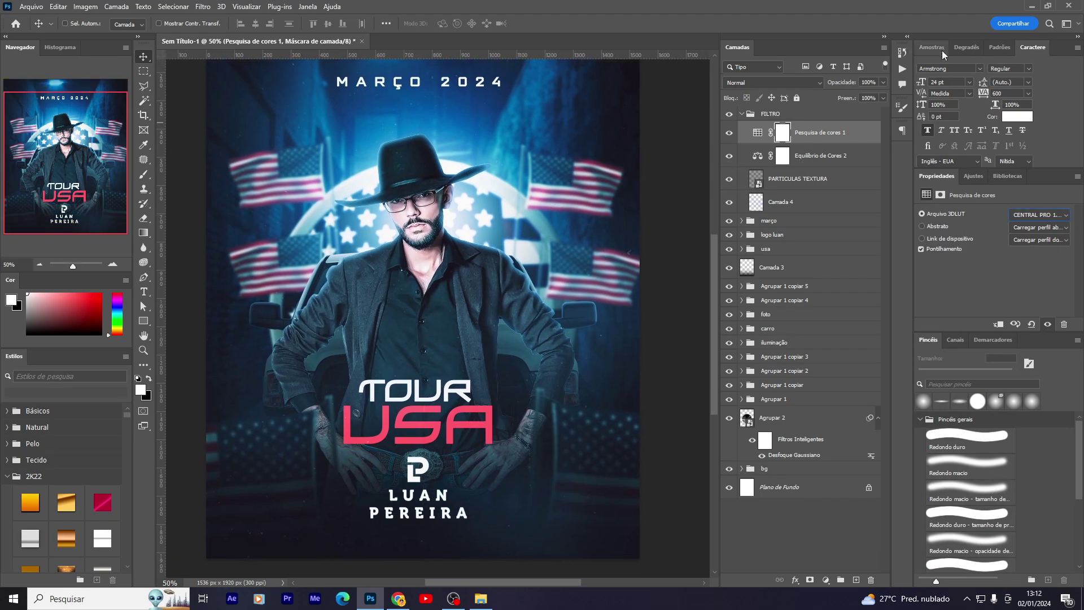
pyautogui.click(884, 82)
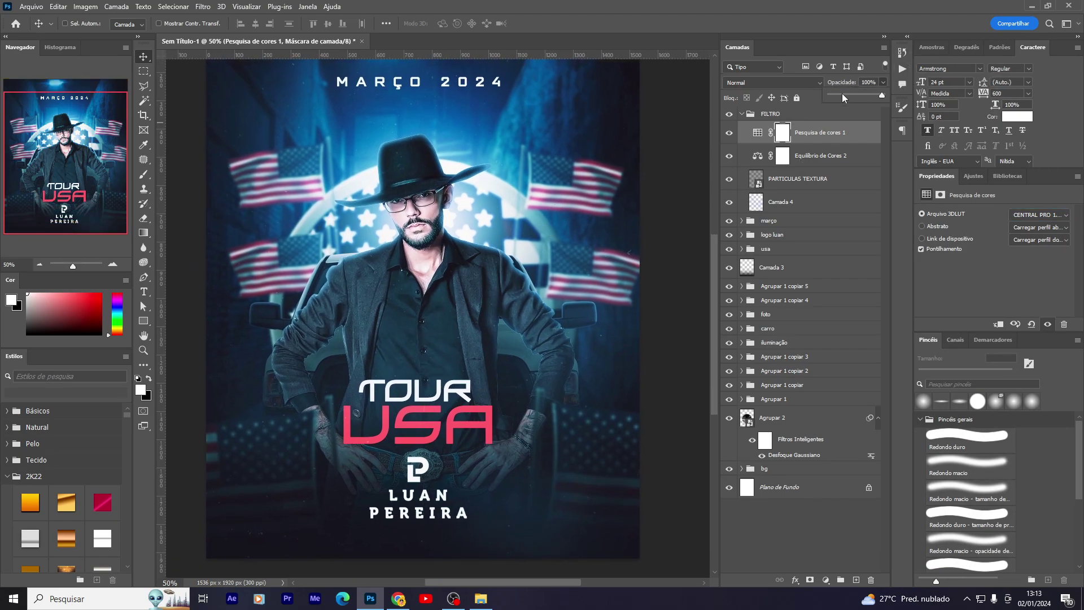
pyautogui.moveTo(884, 94); pyautogui.dragTo(837, 96)
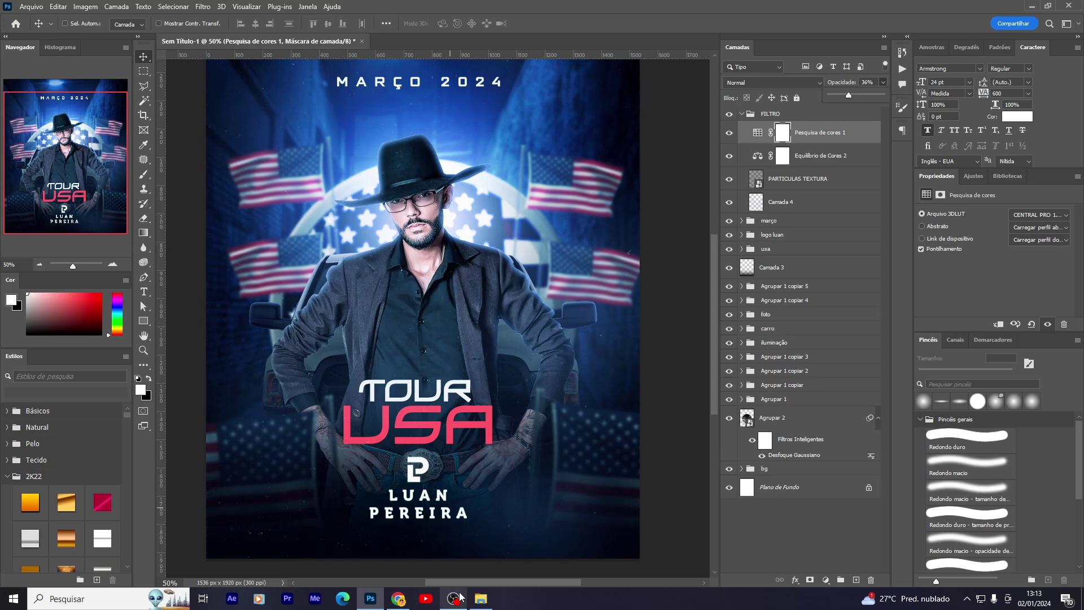
pyautogui.click(398, 598)
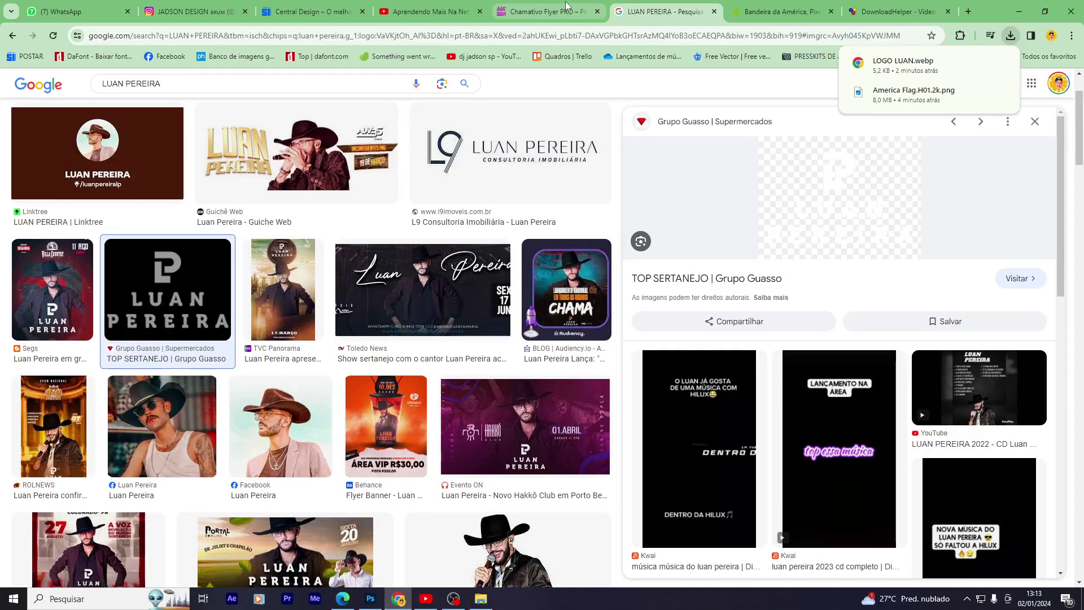
pyautogui.click(567, 6)
pyautogui.click(361, 3)
pyautogui.scroll(5, 452, 209)
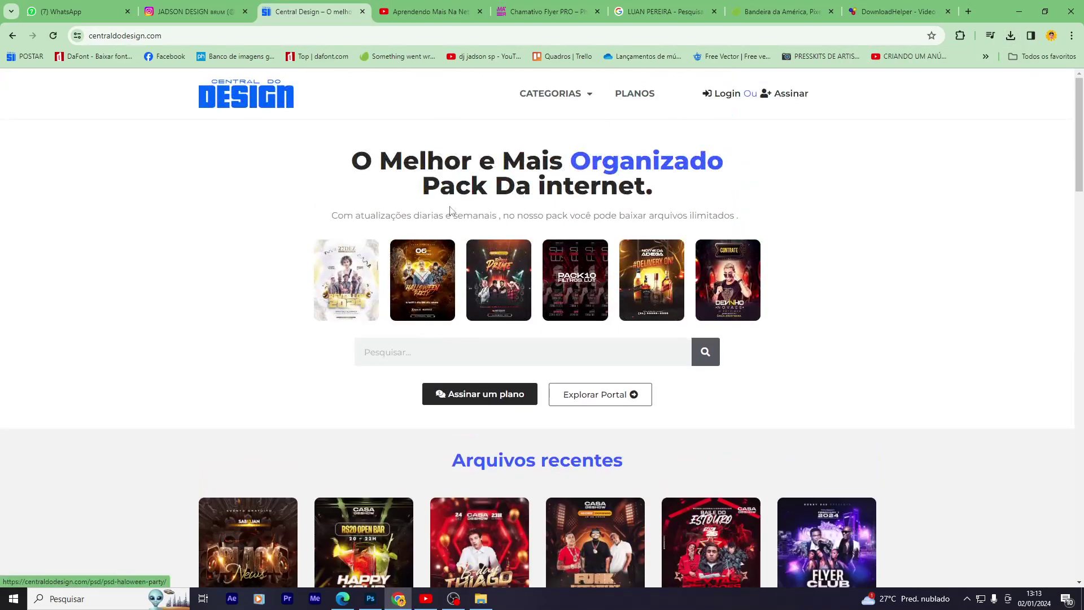
pyautogui.click(602, 286)
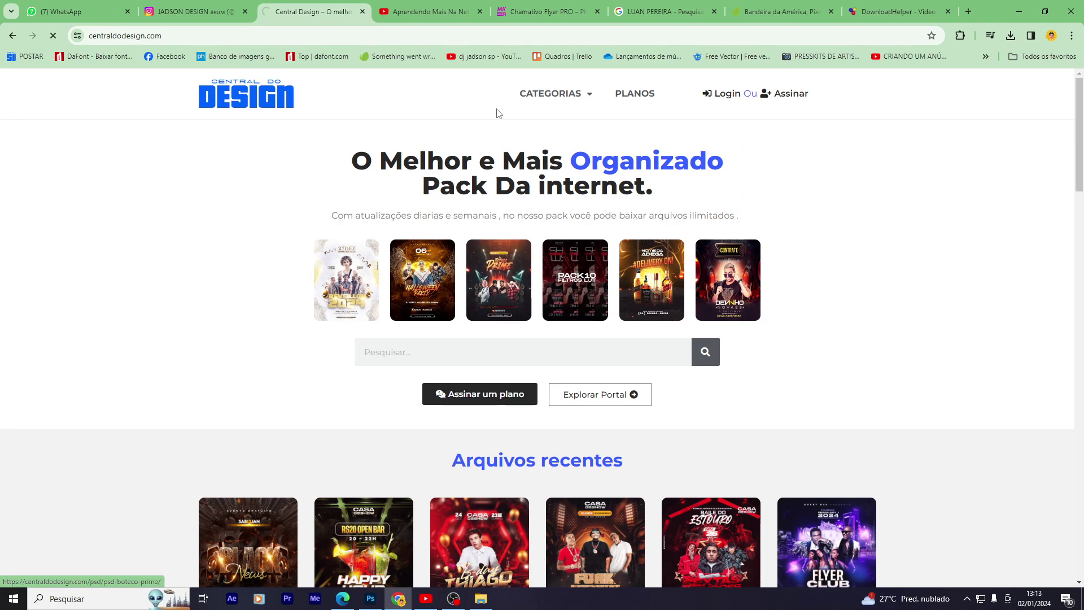
pyautogui.scroll(-4, 520, 122)
pyautogui.scroll(-2, 519, 121)
pyautogui.scroll(5, 460, 346)
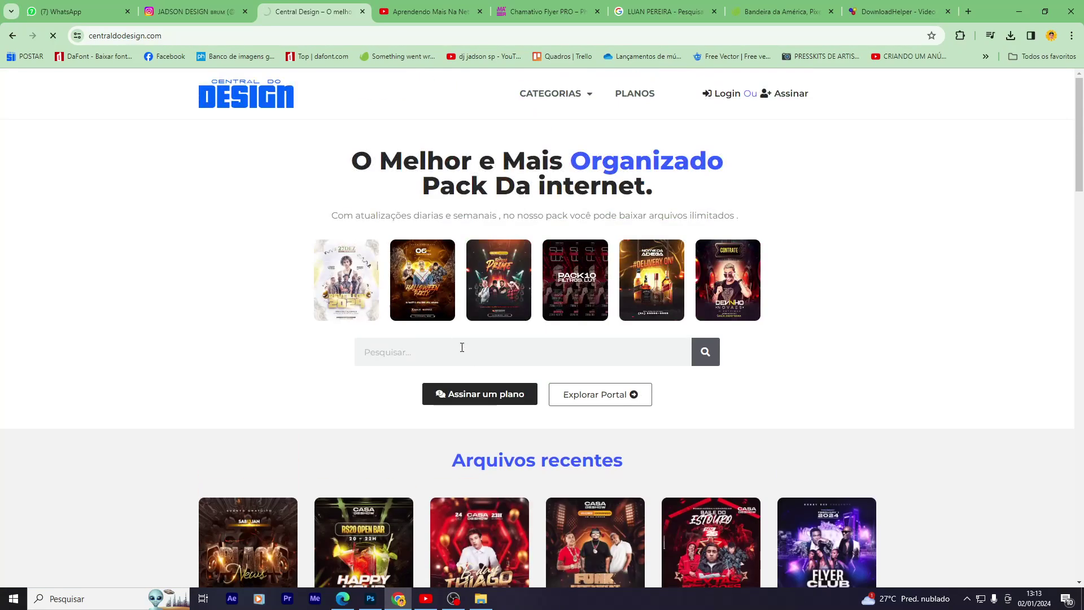
pyautogui.scroll(-5, 463, 398)
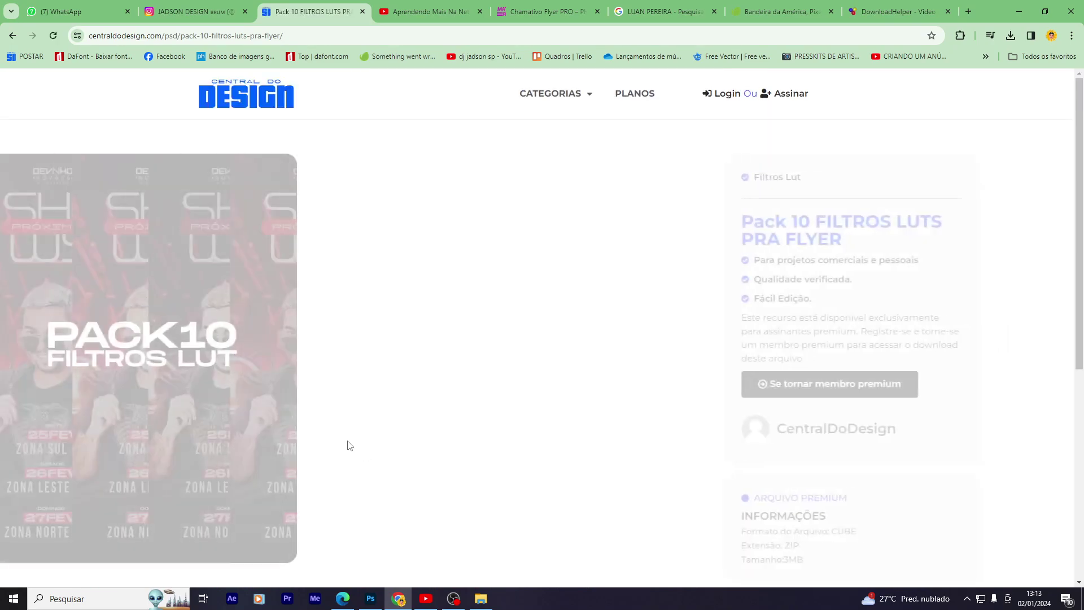
pyautogui.scroll(-4, 379, 355)
pyautogui.scroll(4, 379, 356)
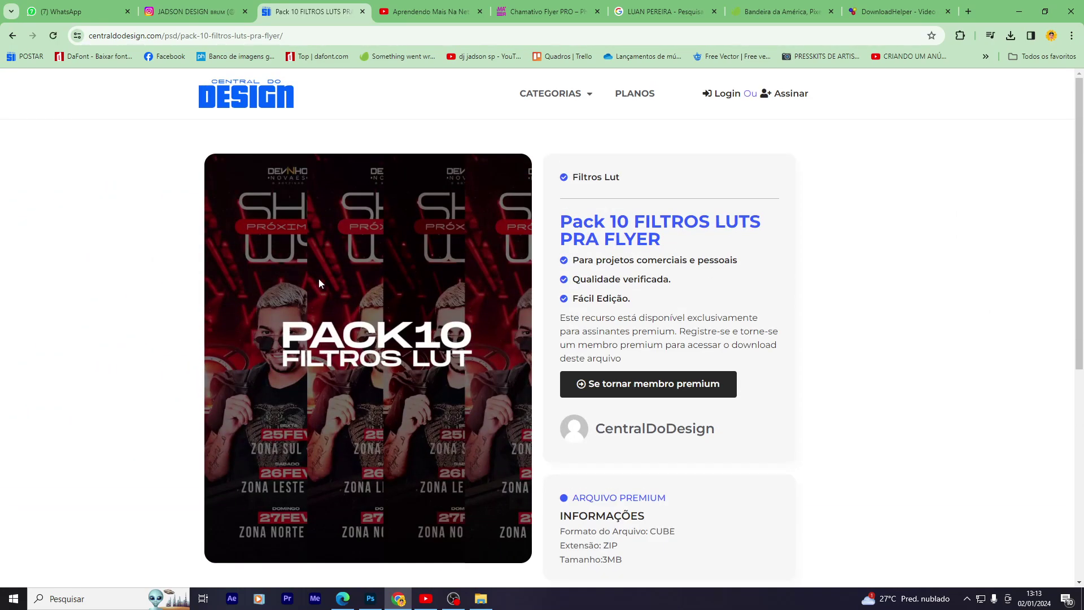
pyautogui.scroll(-2, 319, 281)
pyautogui.scroll(2, 312, 459)
# Add a Curves S-curve with darker shadows and brighter highlights above the LUT, then collapse FILTRO.
pyautogui.click(370, 598)
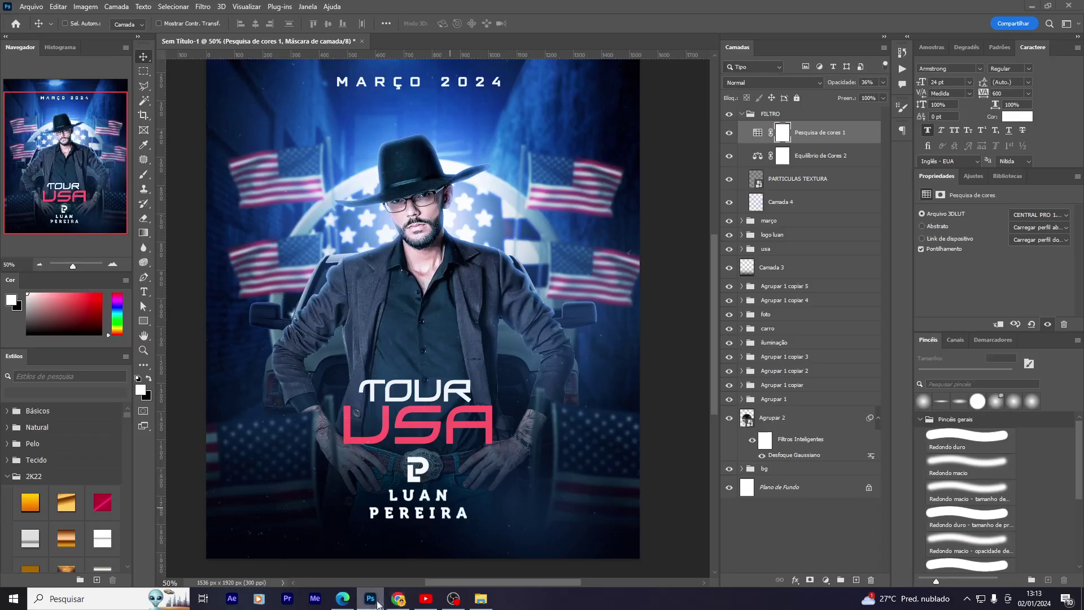
pyautogui.click(728, 133)
pyautogui.click(826, 580)
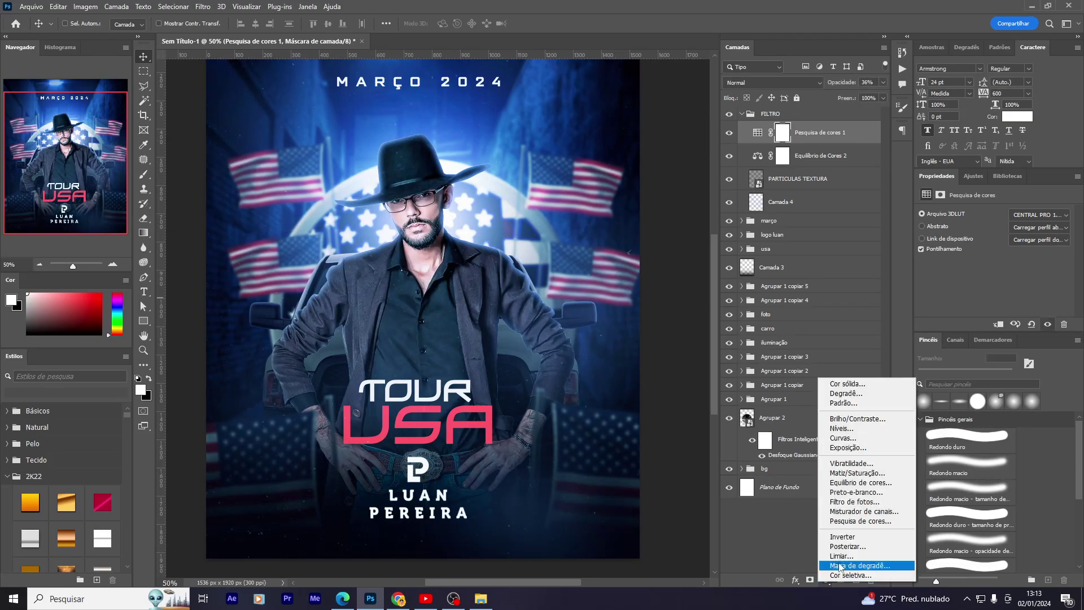
pyautogui.click(841, 438)
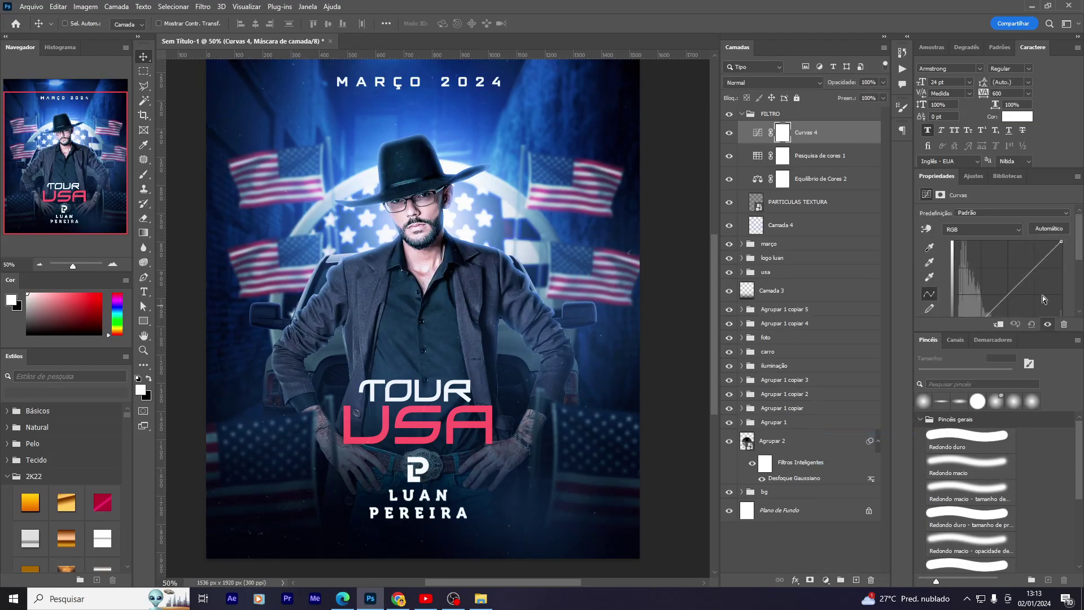
pyautogui.click(1033, 267)
pyautogui.scroll(-1, 1023, 283)
pyautogui.click(987, 293)
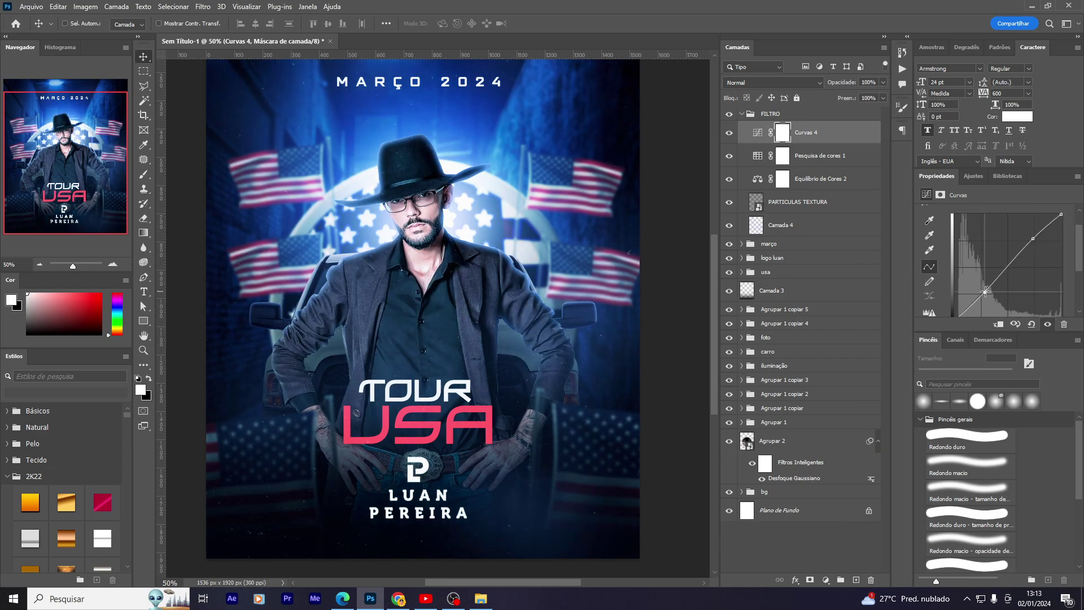
pyautogui.click(1031, 237)
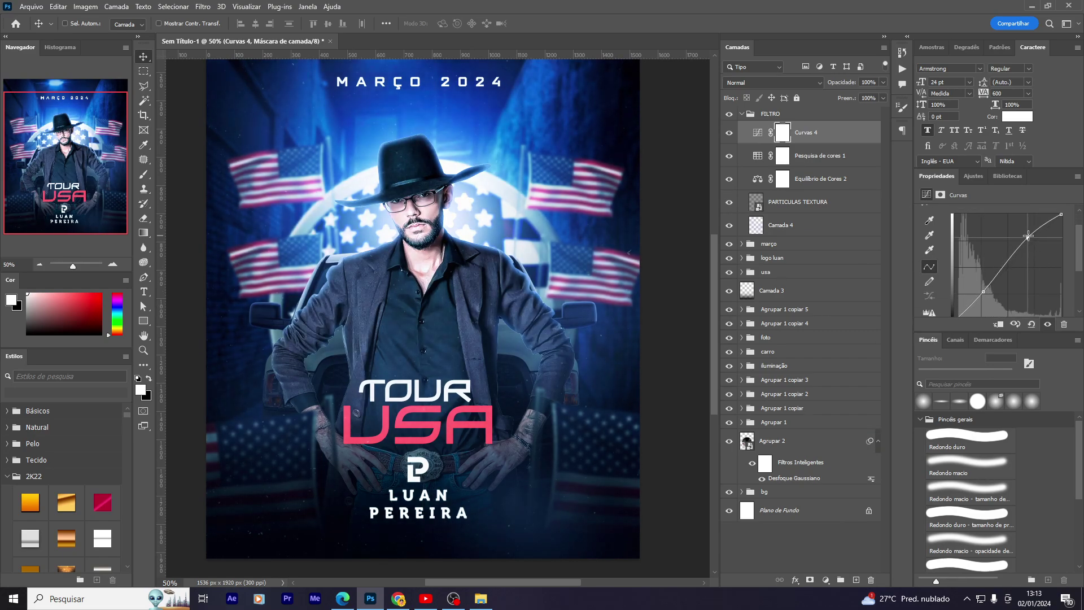
pyautogui.click(731, 135)
pyautogui.click(741, 115)
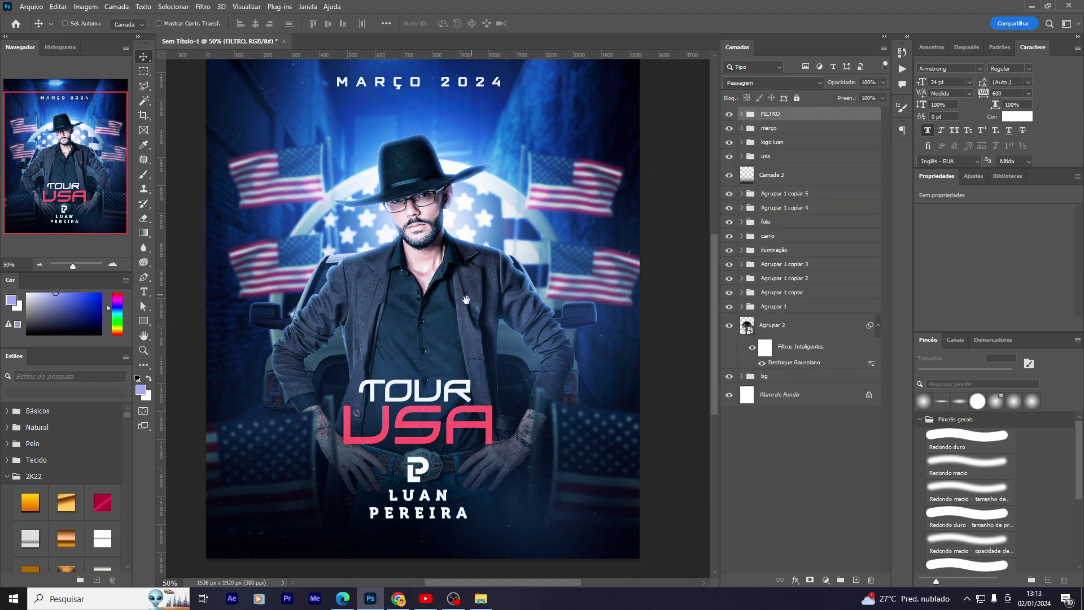
pyautogui.moveTo(466, 299); pyautogui.dragTo(436, 333)
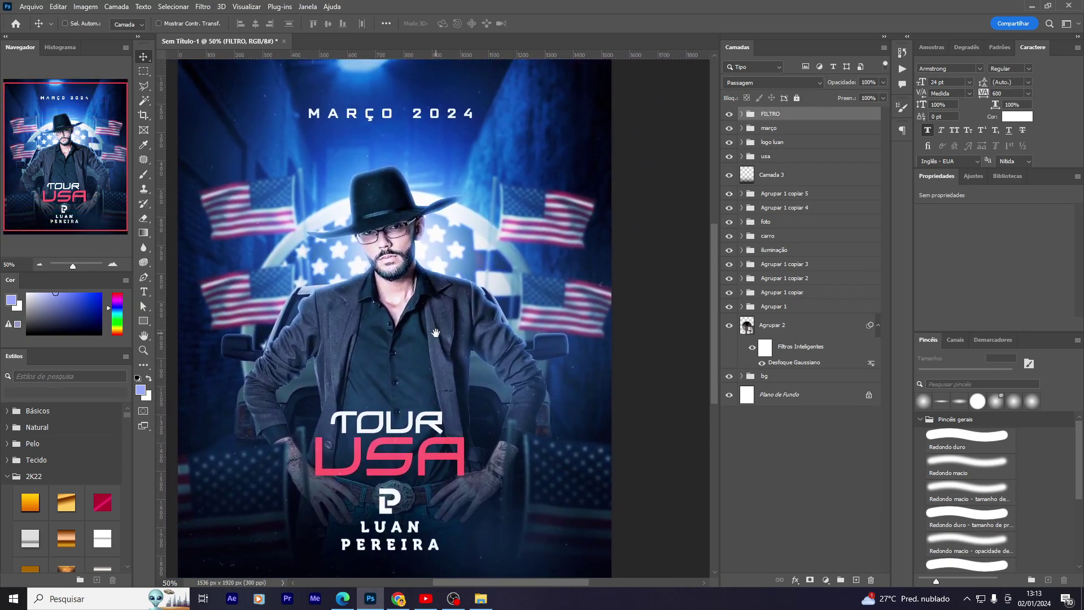
pyautogui.scroll(-2, 439, 332)
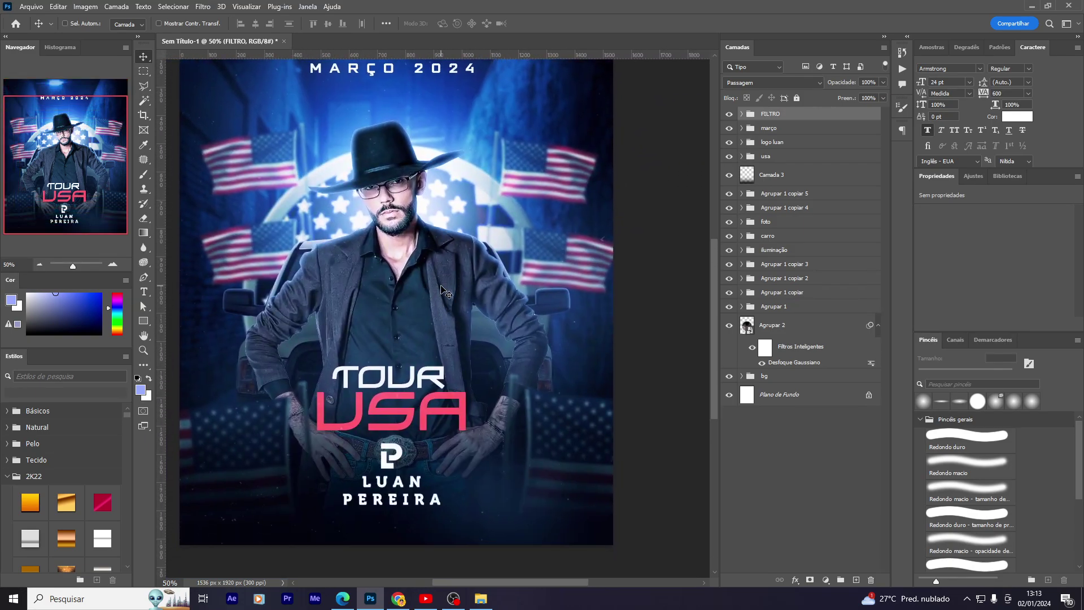
pyautogui.scroll(-1, 446, 288)
pyautogui.scroll(3, 446, 288)
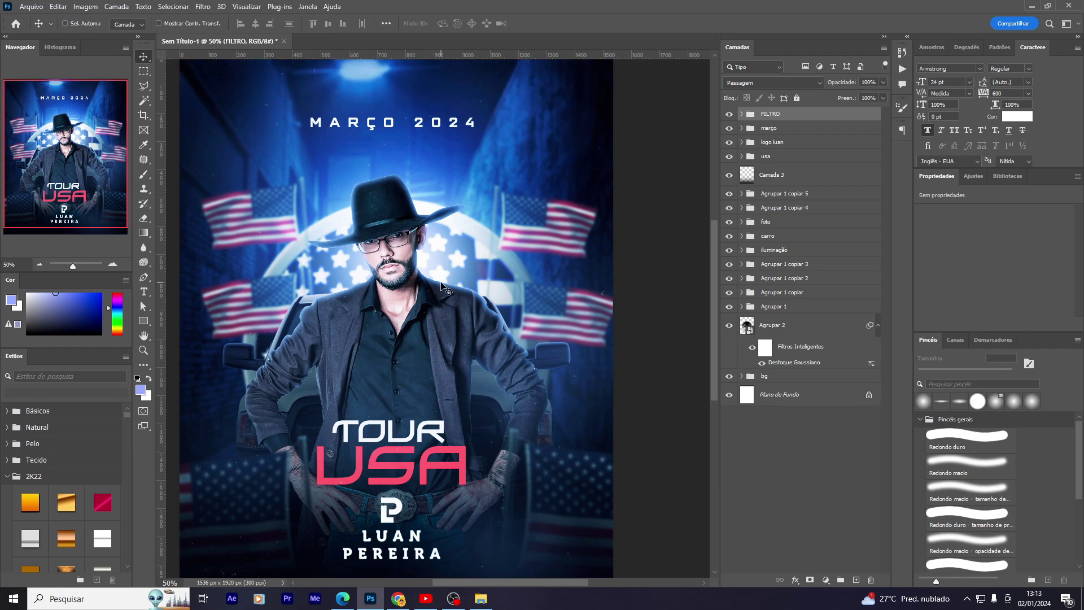
pyautogui.scroll(-1, 452, 290)
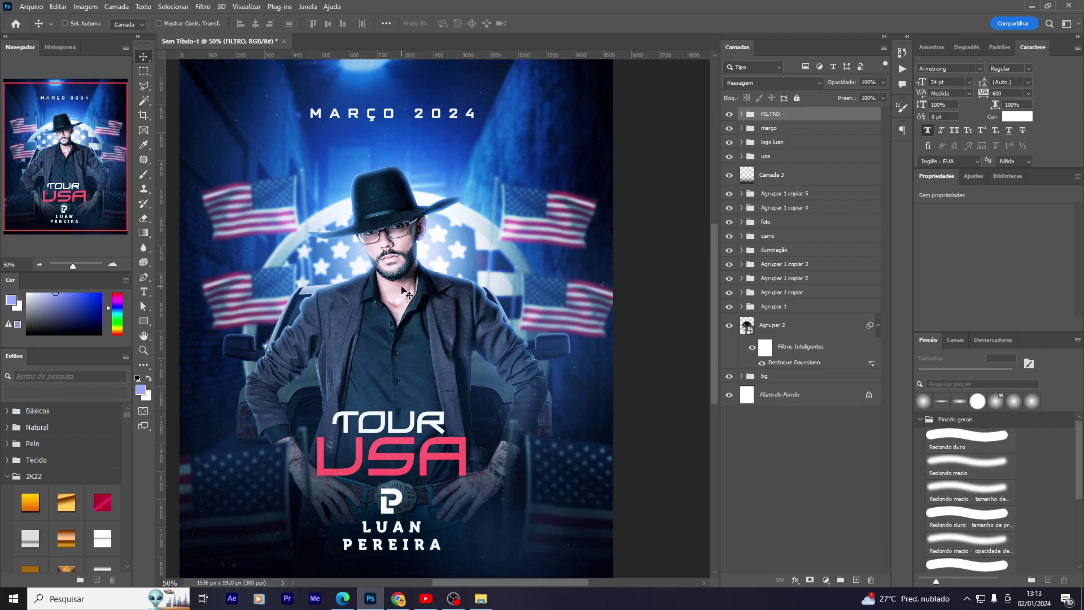
pyautogui.scroll(-3, 443, 361)
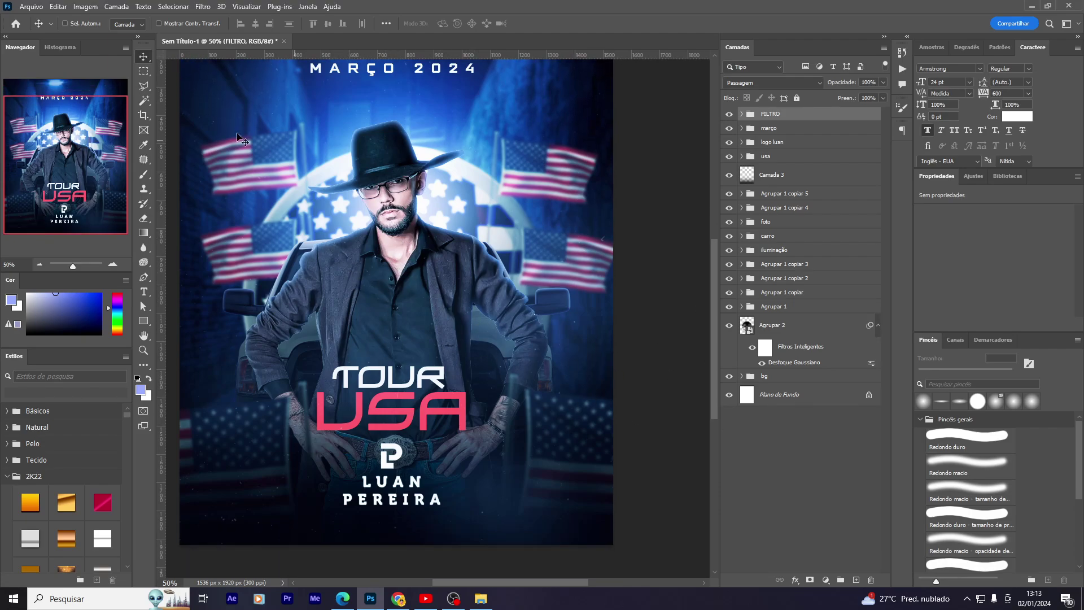